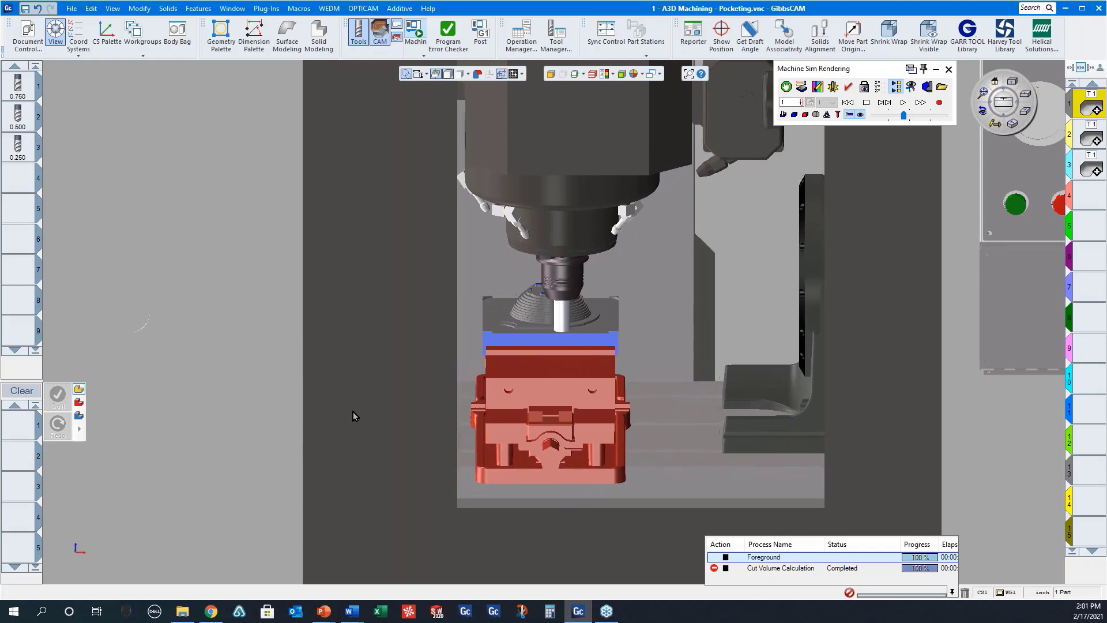
Step: Close the machine simulation, make the empty fourth operation slot current, and show the part in isometric view
left_click(948, 69)
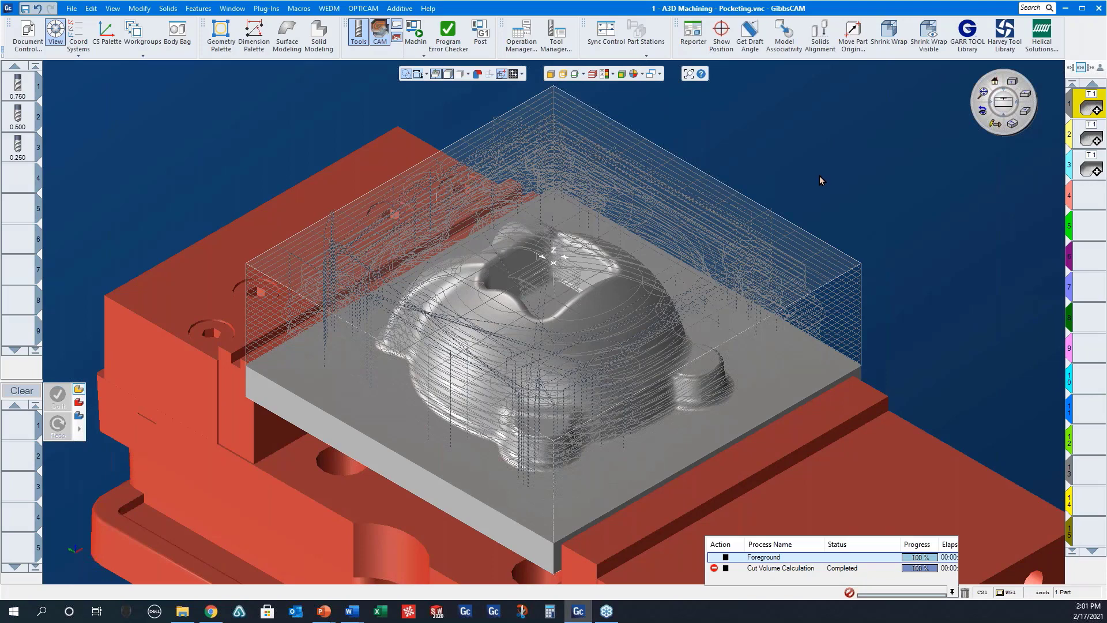
left_click(1086, 196)
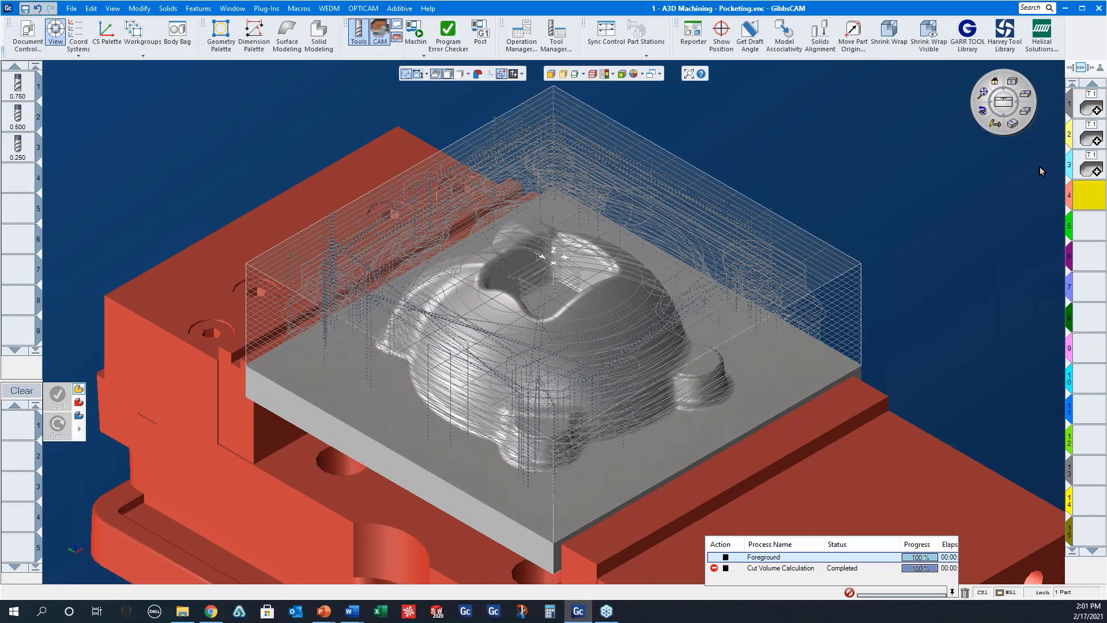
left_click(994, 125)
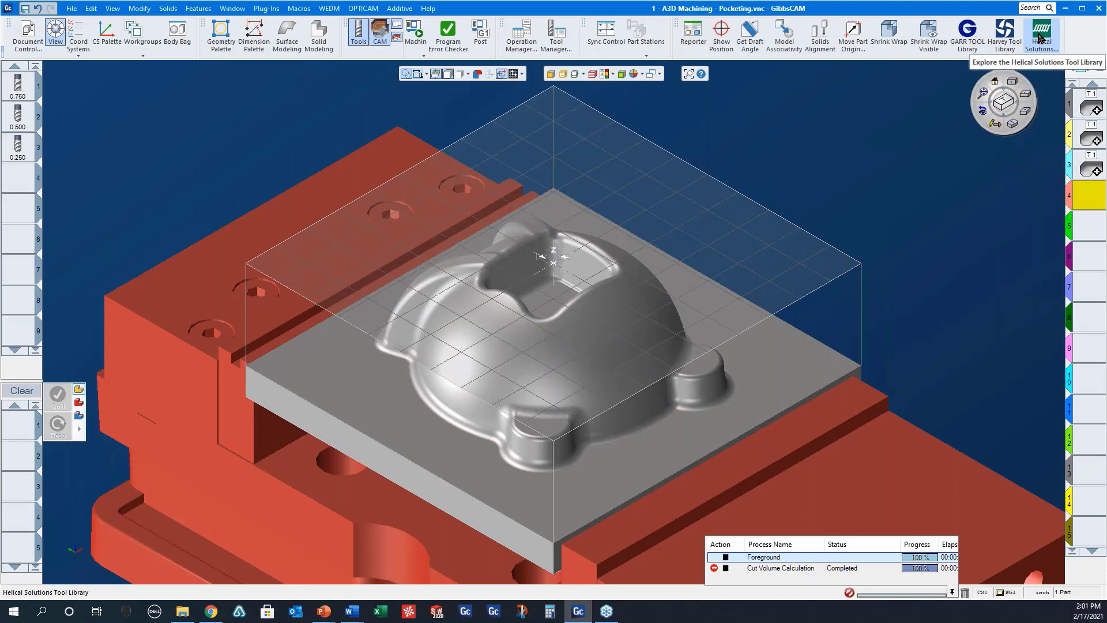
Step: Open the Helical Solutions tool library and check the web product page for end mill 48456
left_click(1041, 38)
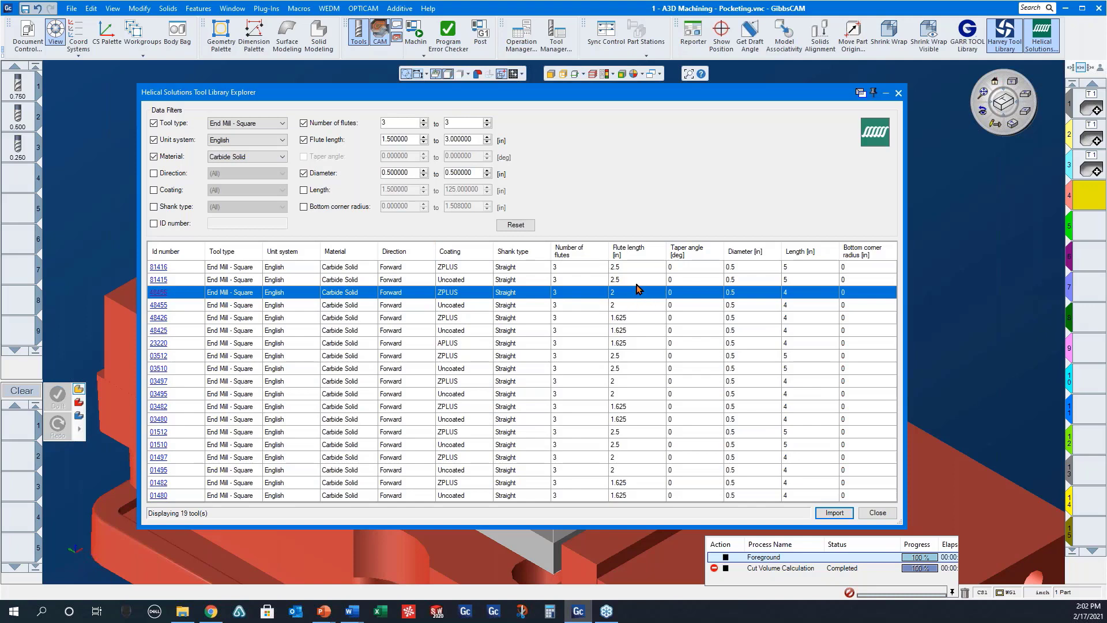
left_click(156, 293)
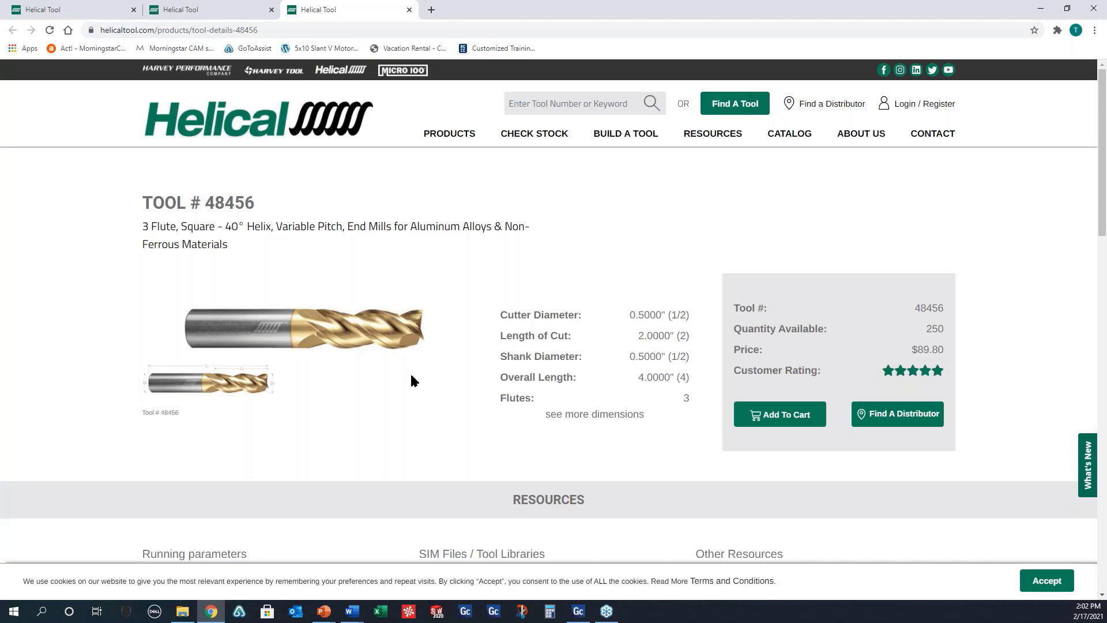
left_click(1042, 13)
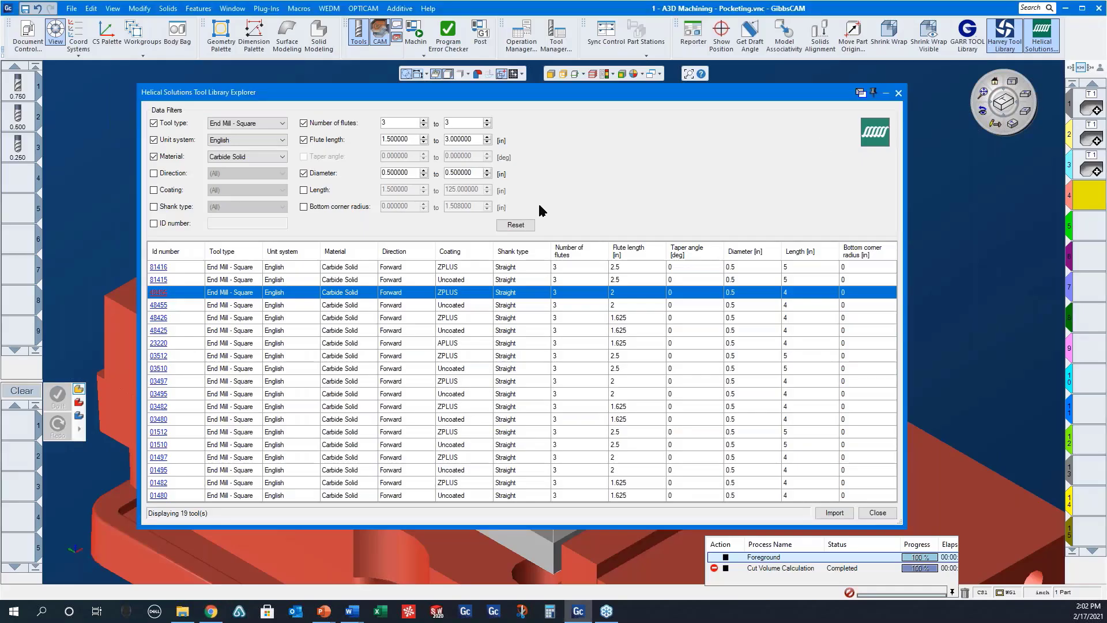
Step: Import the 0.5 in three-flute end mill 48456 from the Helical library into the tool list
left_click(834, 513)
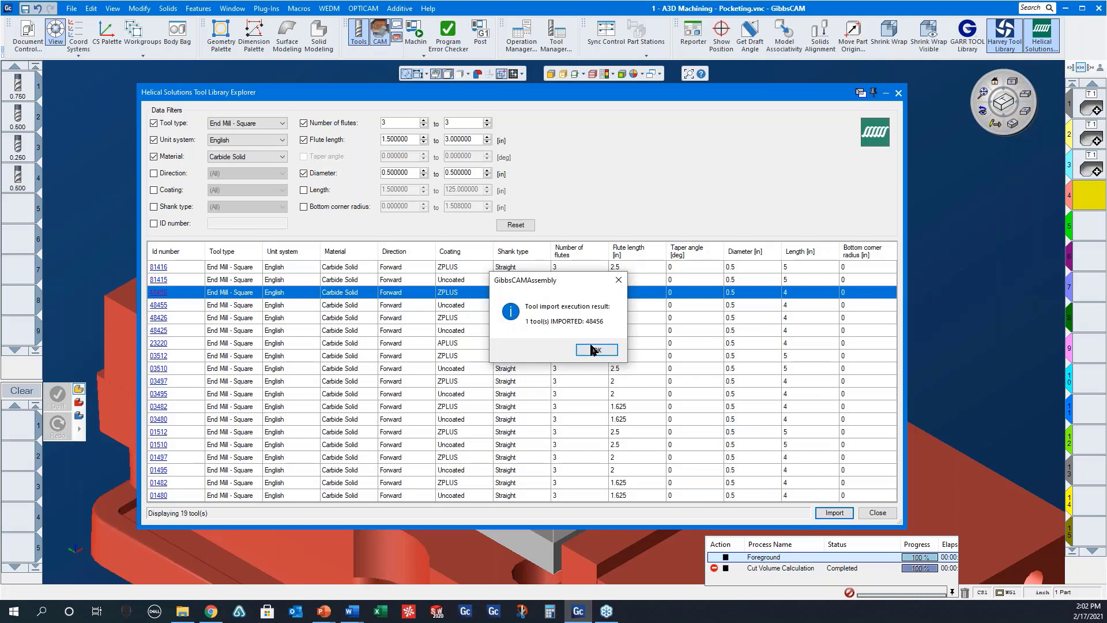
left_click(594, 349)
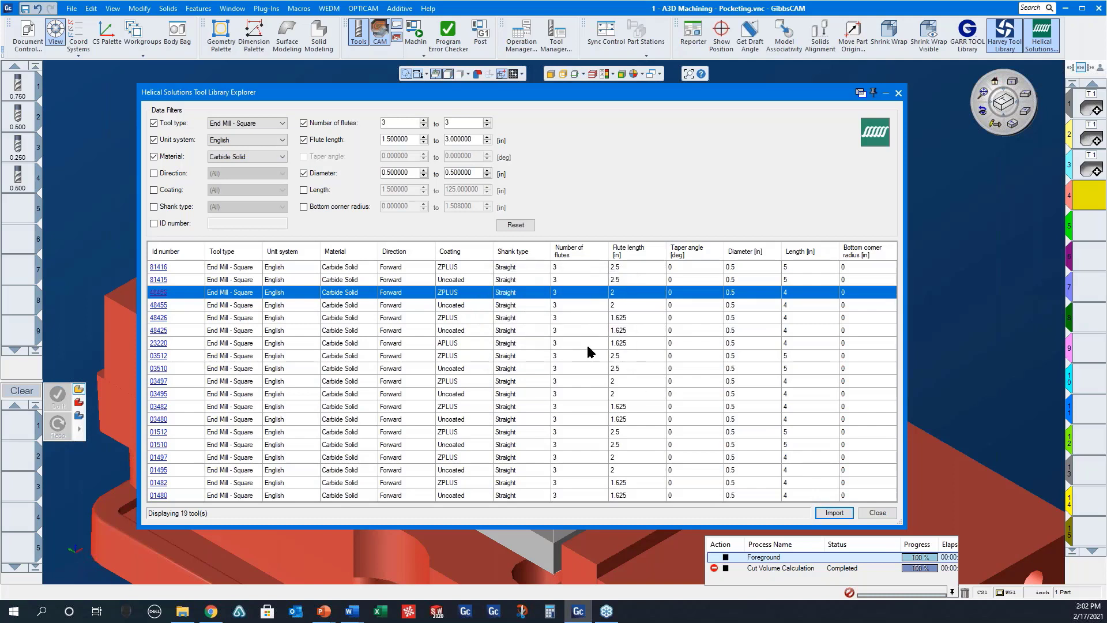
left_click(896, 91)
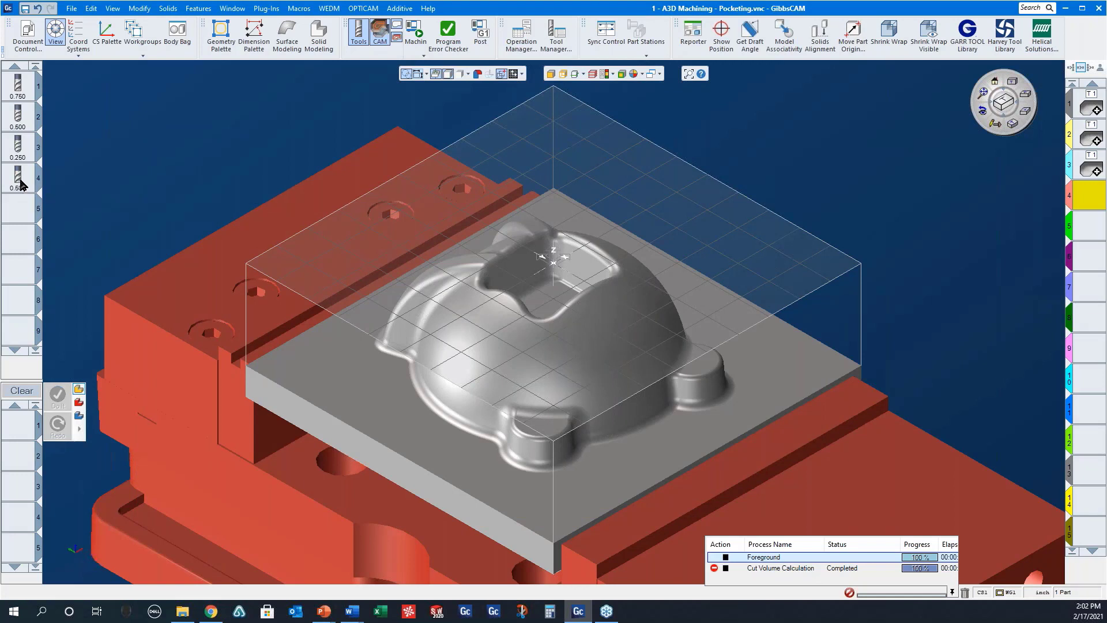
Step: Create an Advanced 3D pocketing process with tool 4, with entry and exit clearances of 0.1 and a top depth of 0
left_click_drag(21, 182, 22, 428)
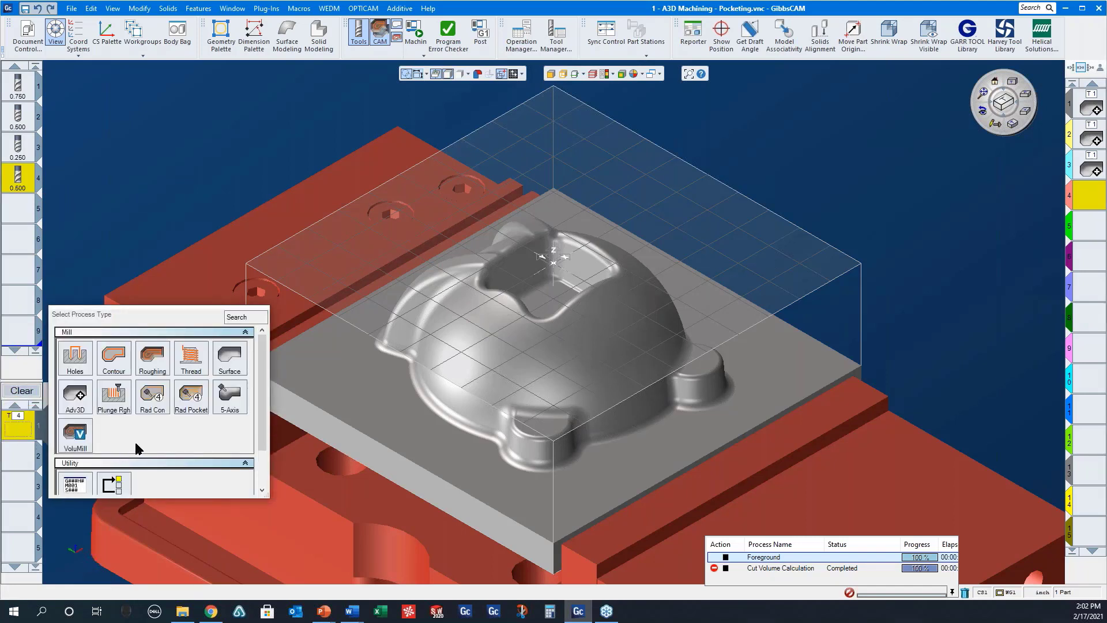
left_click(80, 408)
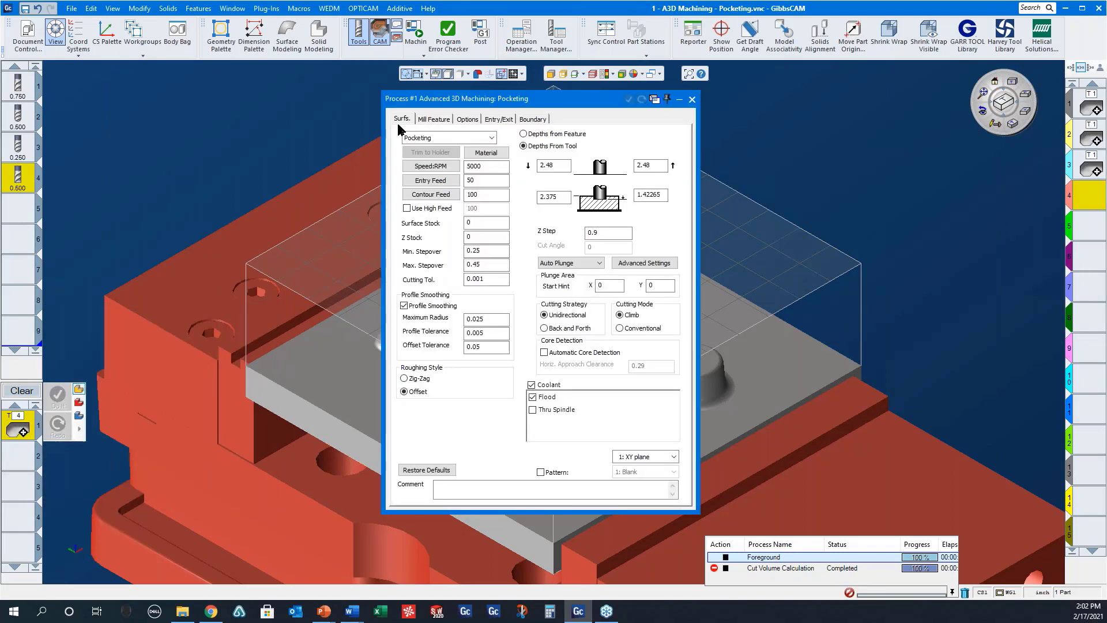
double_click(556, 165)
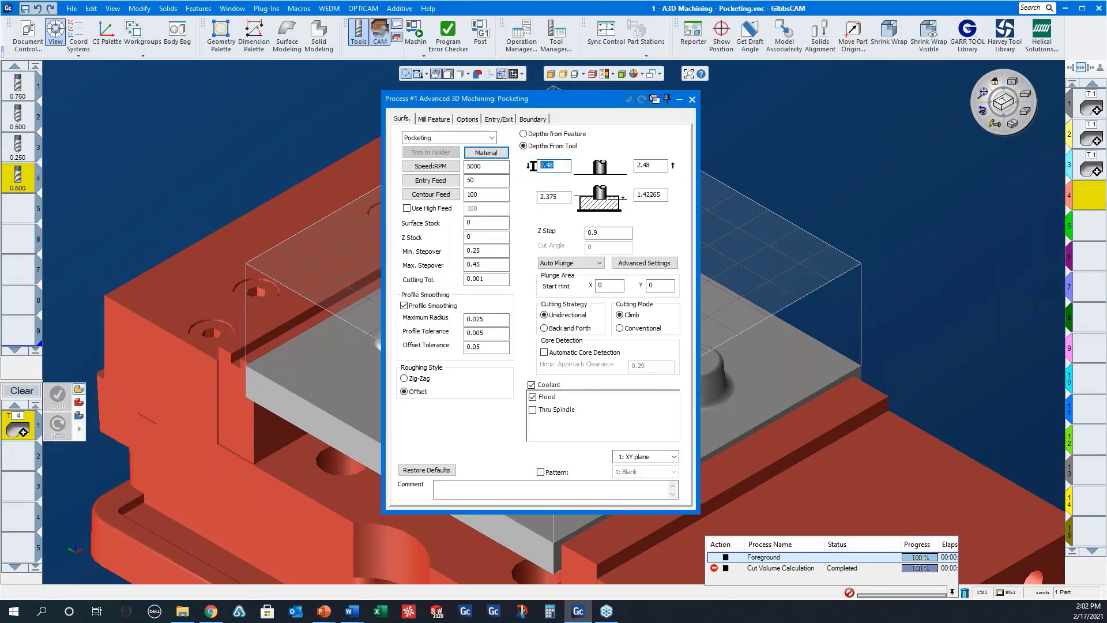
type(".")
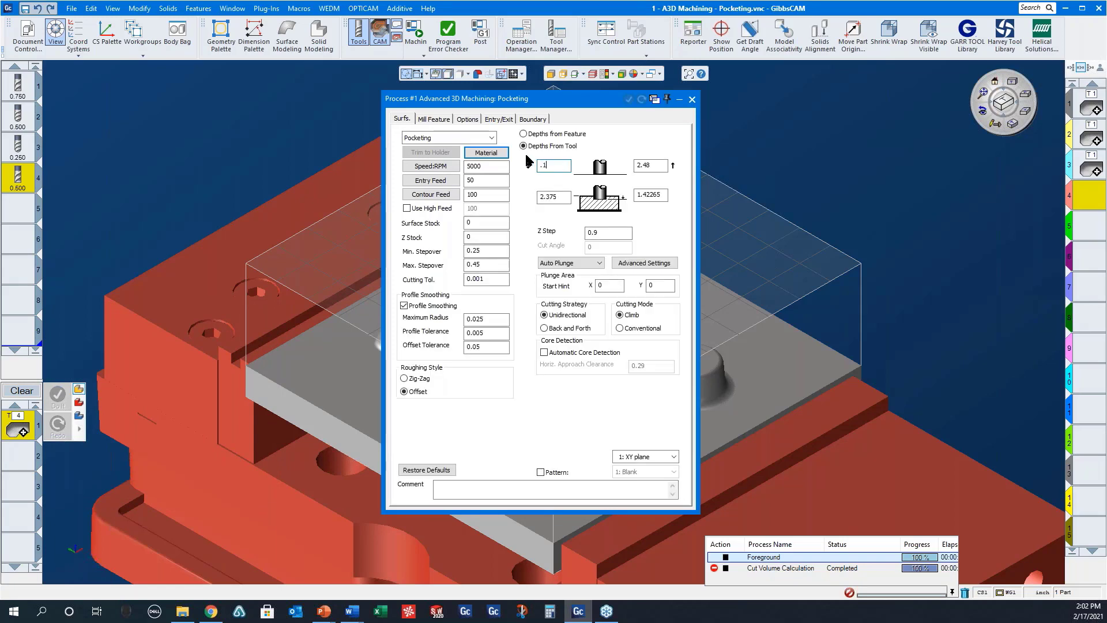
type("1")
key("Tab")
type("0")
double_click(649, 165)
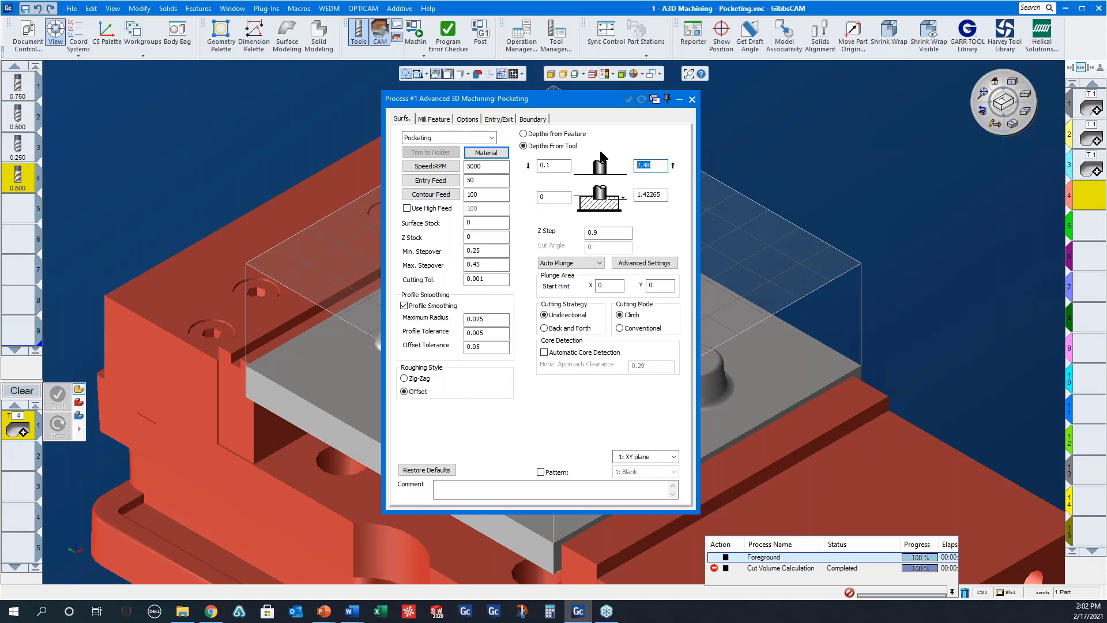
Step: Pick the plate's top face as the final pocketing depth, -1.81102, and restore the process defaults
double_click(665, 194)
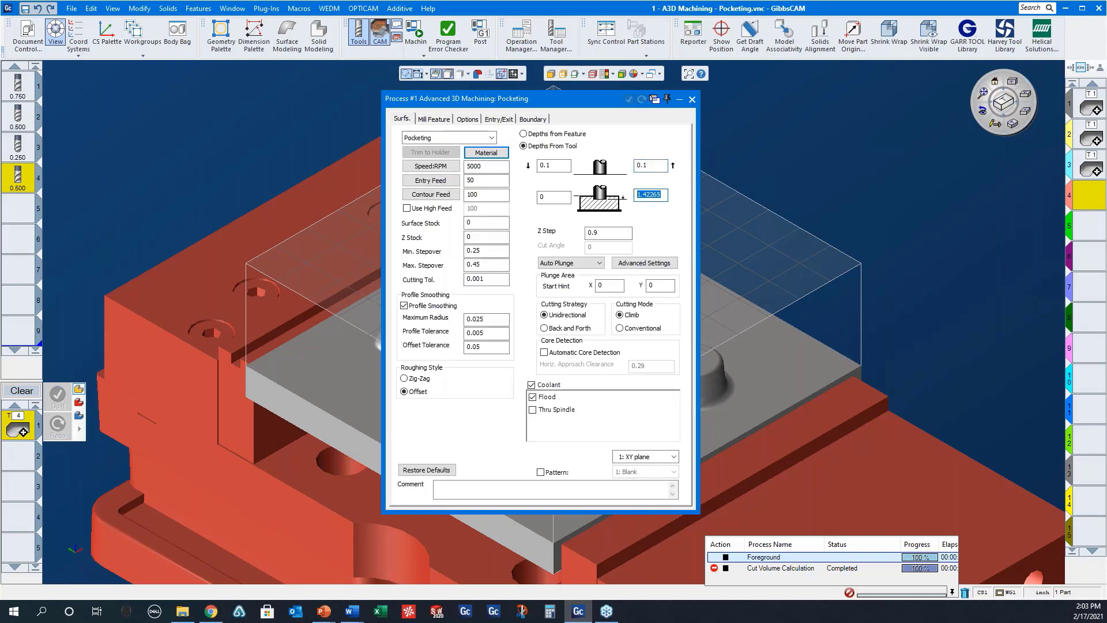
left_click(772, 372, "alt")
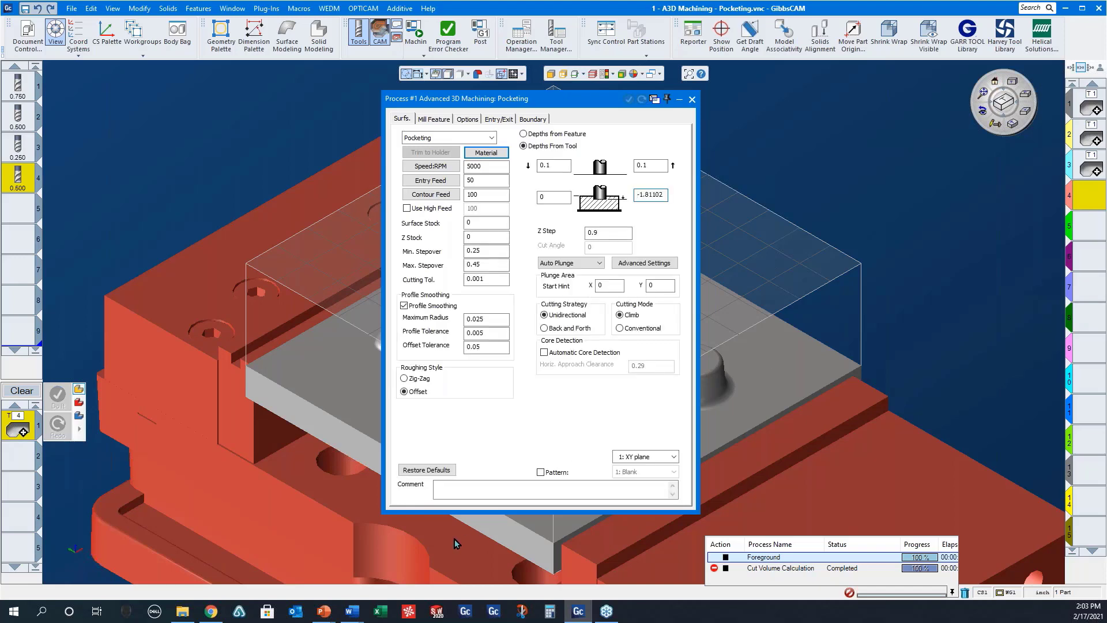
left_click(422, 470)
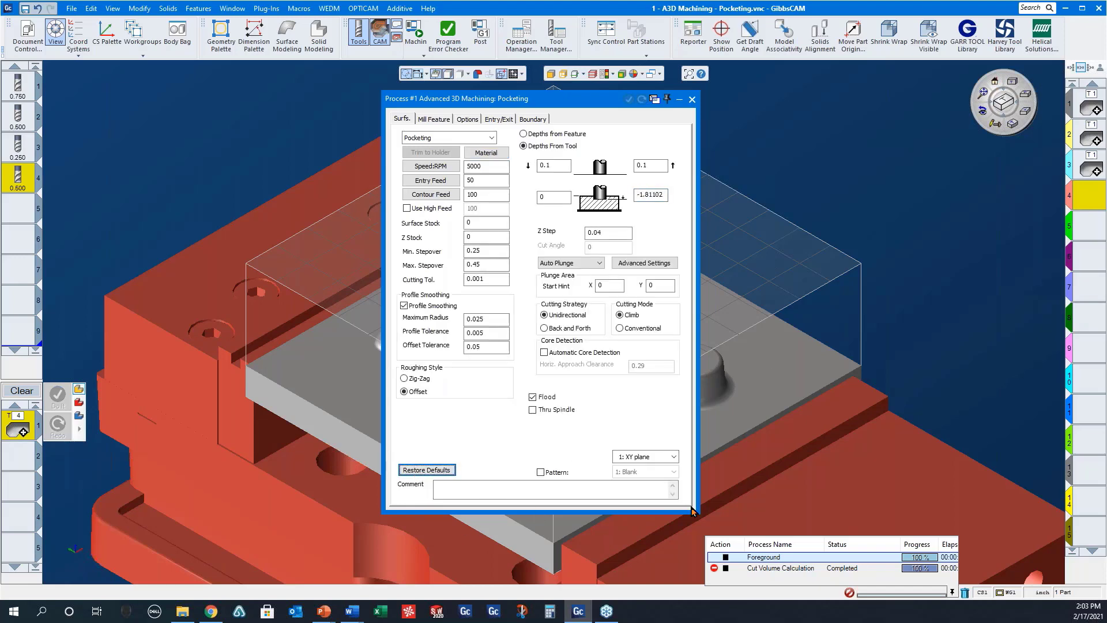
Step: Select the part body, generate the tool 4 pocketing toolpath, and close the process settings
left_click(762, 381)
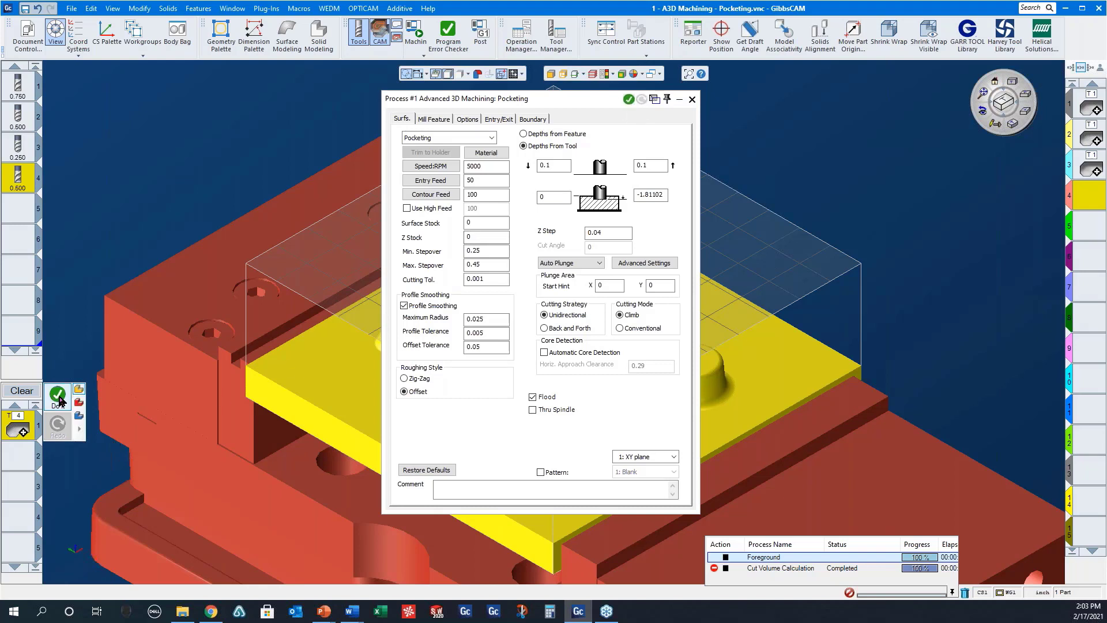
right_click(815, 163)
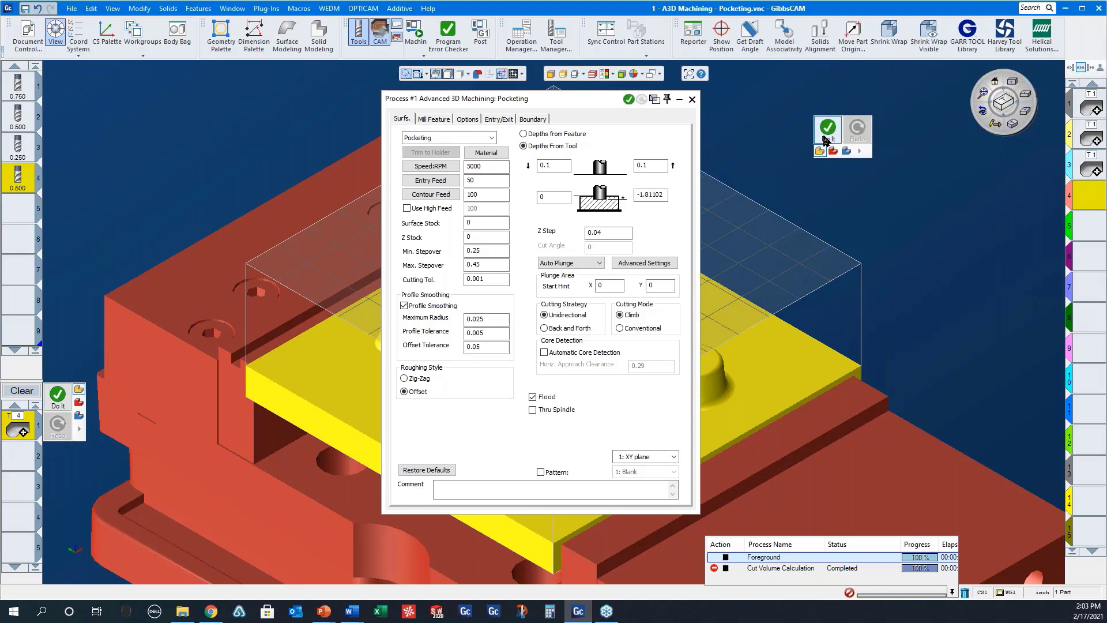
left_click(829, 132)
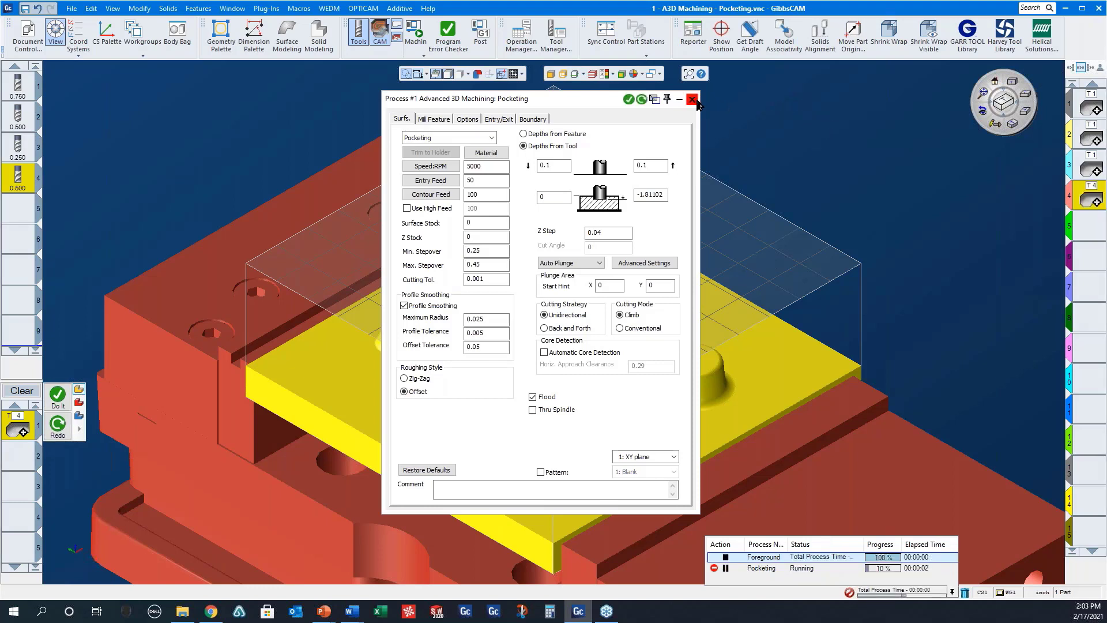
left_click(692, 99)
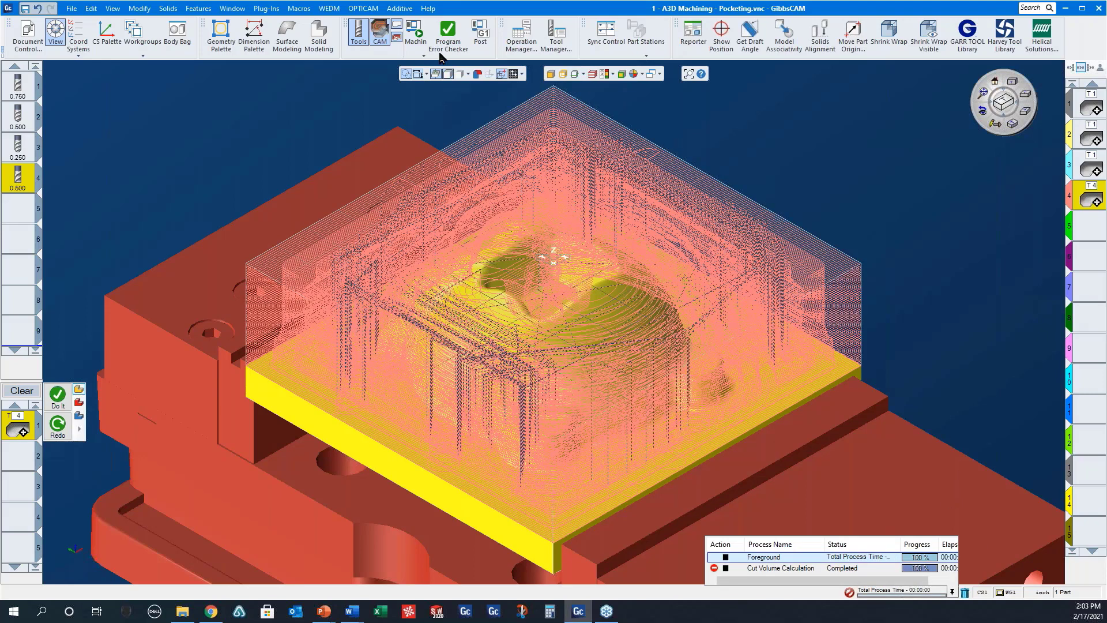
Step: Run an Op Sim of the machining through to the finished cut, and close the simulation
left_click(416, 40)
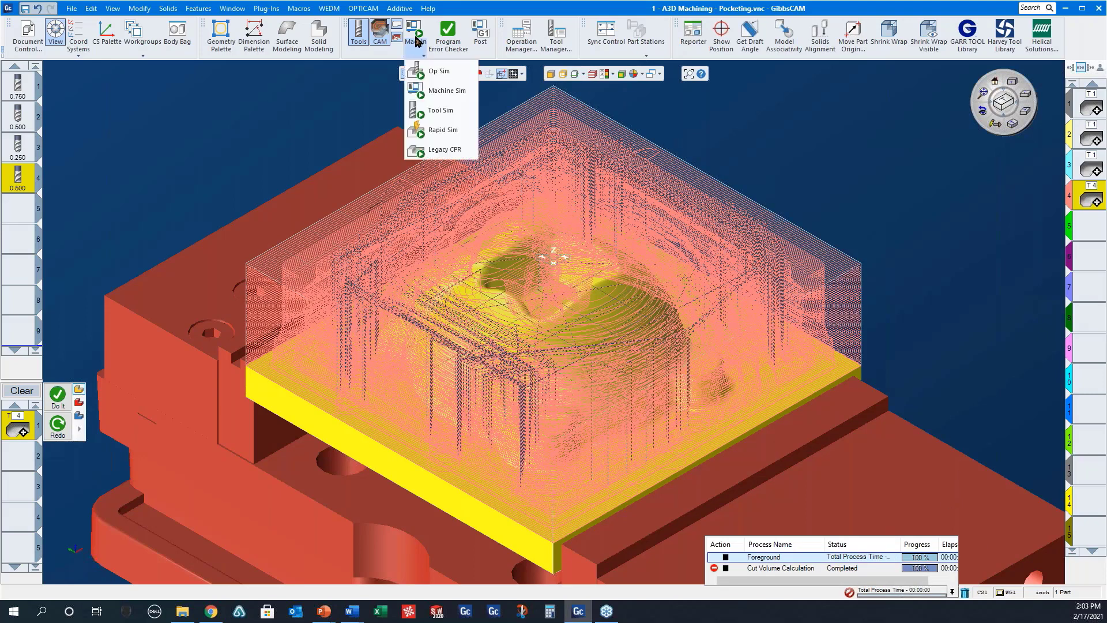
left_click(439, 72)
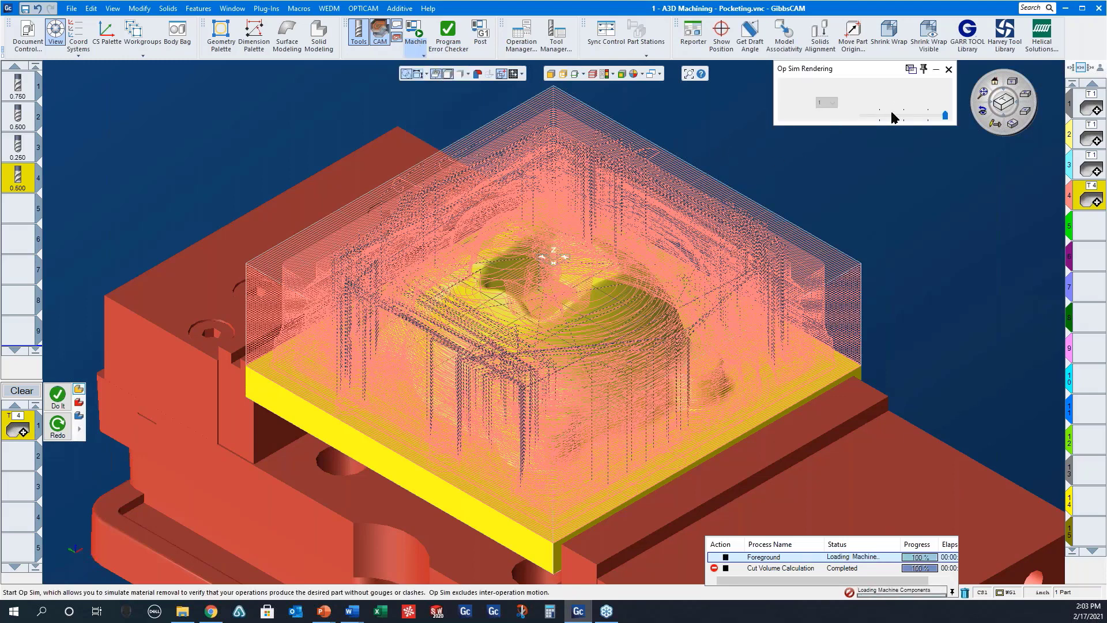
left_click(903, 103)
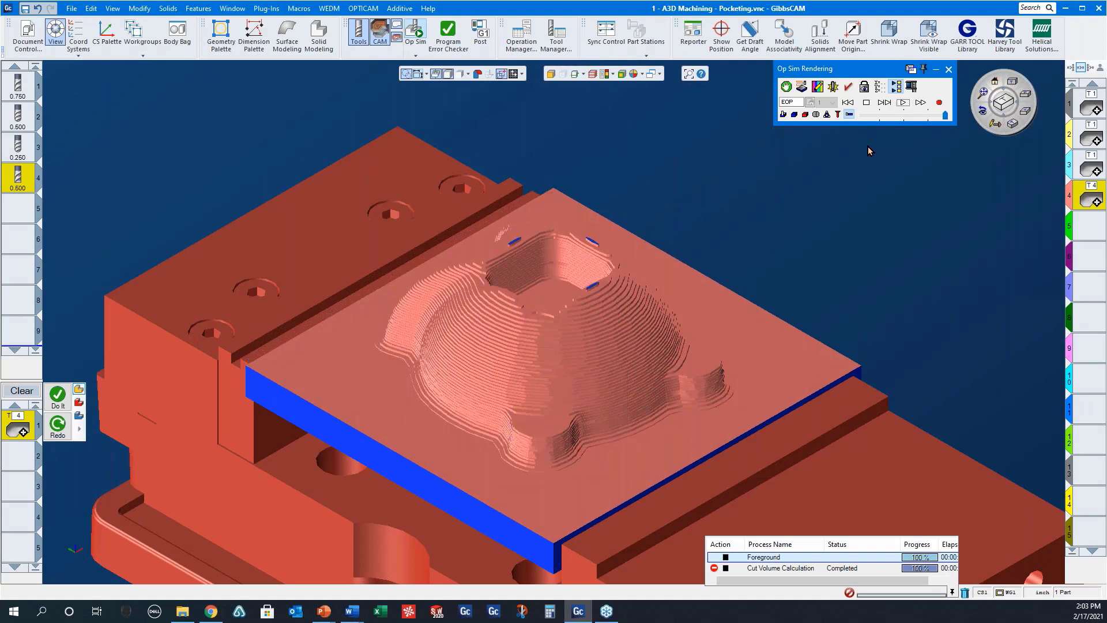
left_click(947, 69)
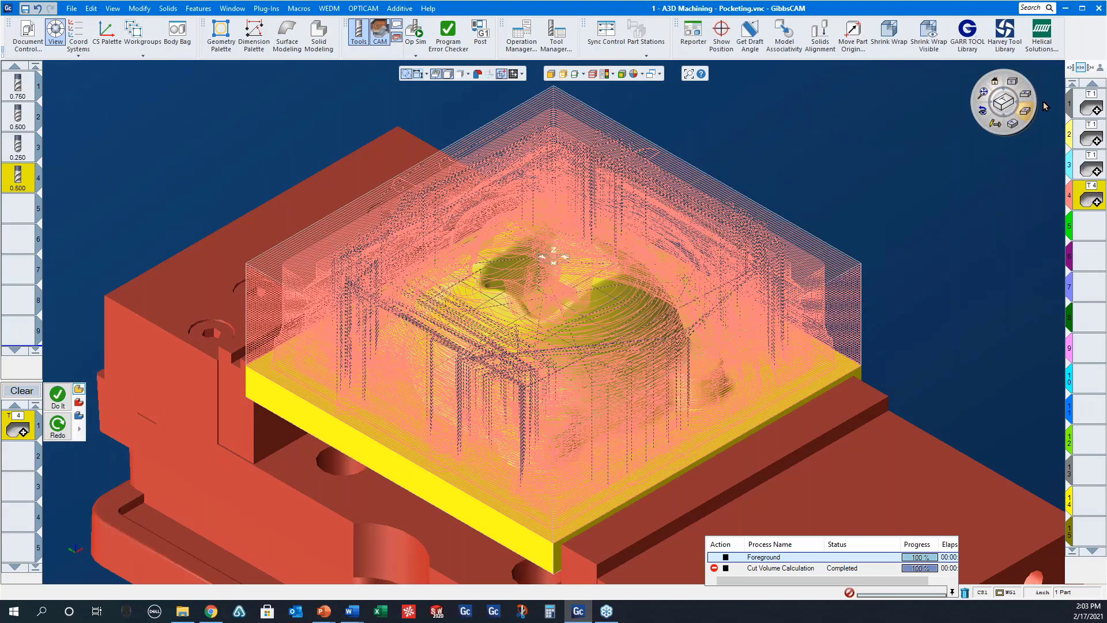
Step: Review the first pocketing operation's machining types and advanced helix ramp settings, and close its process settings
left_click(1090, 112)
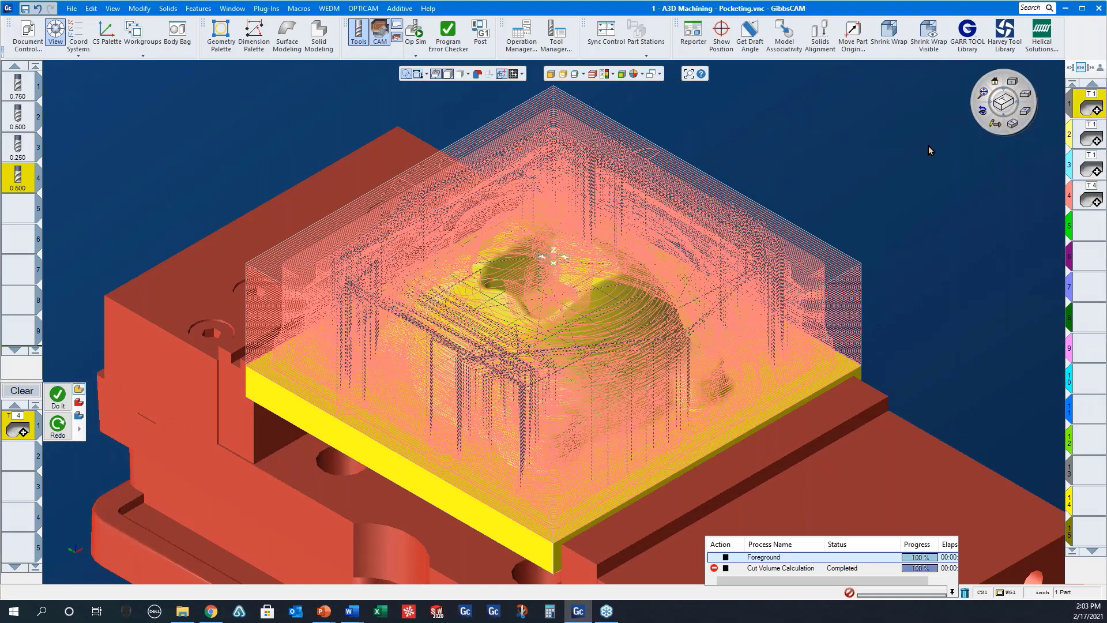
double_click(1090, 111)
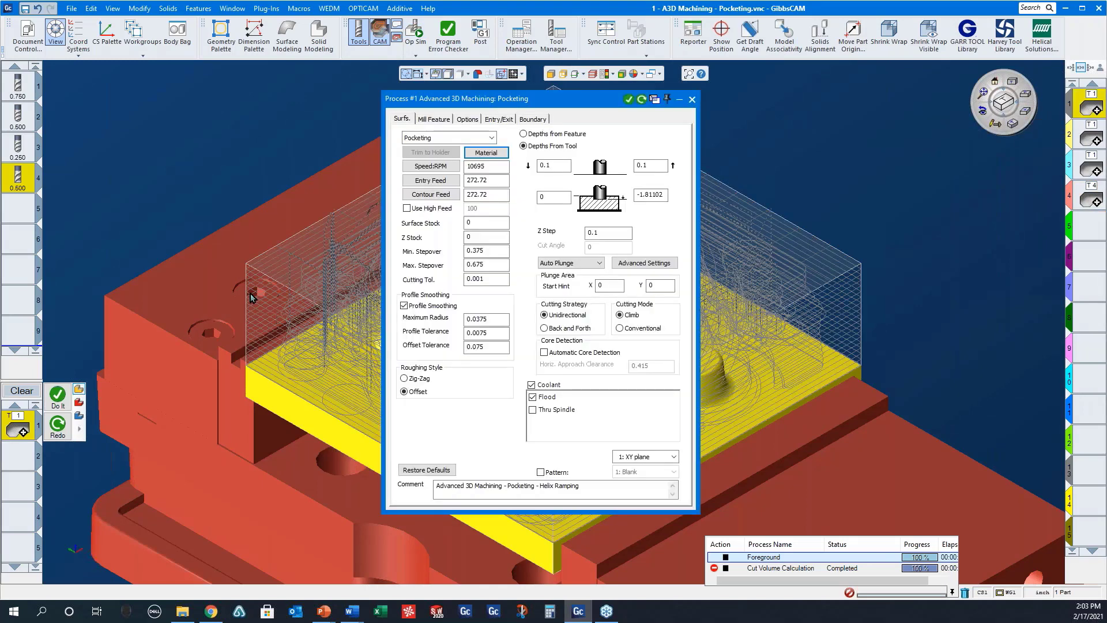
left_click(465, 141)
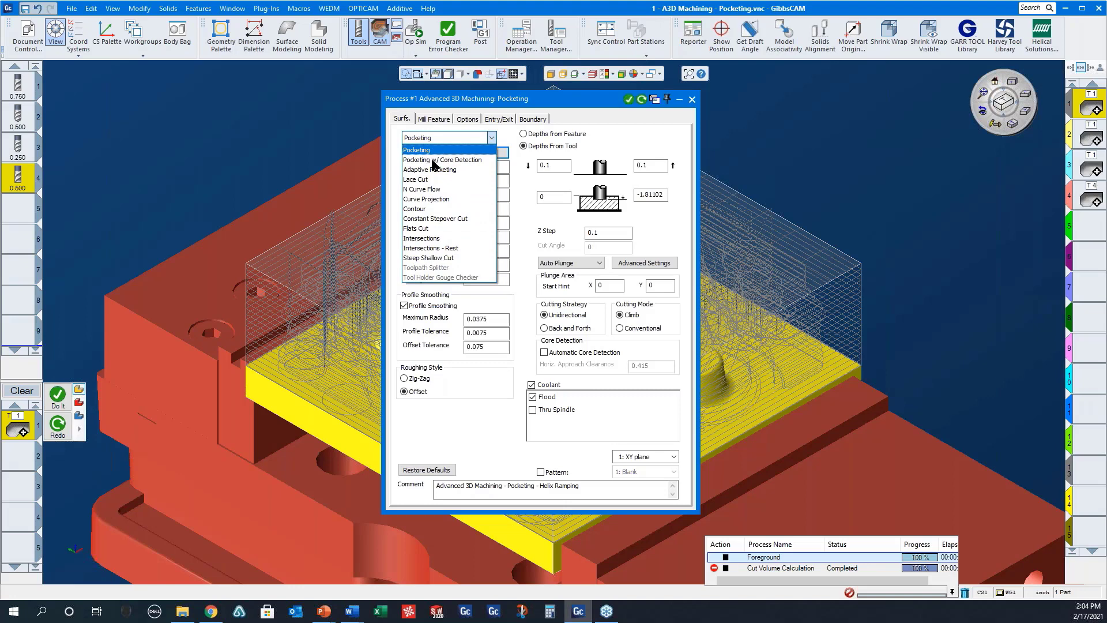
left_click(628, 411)
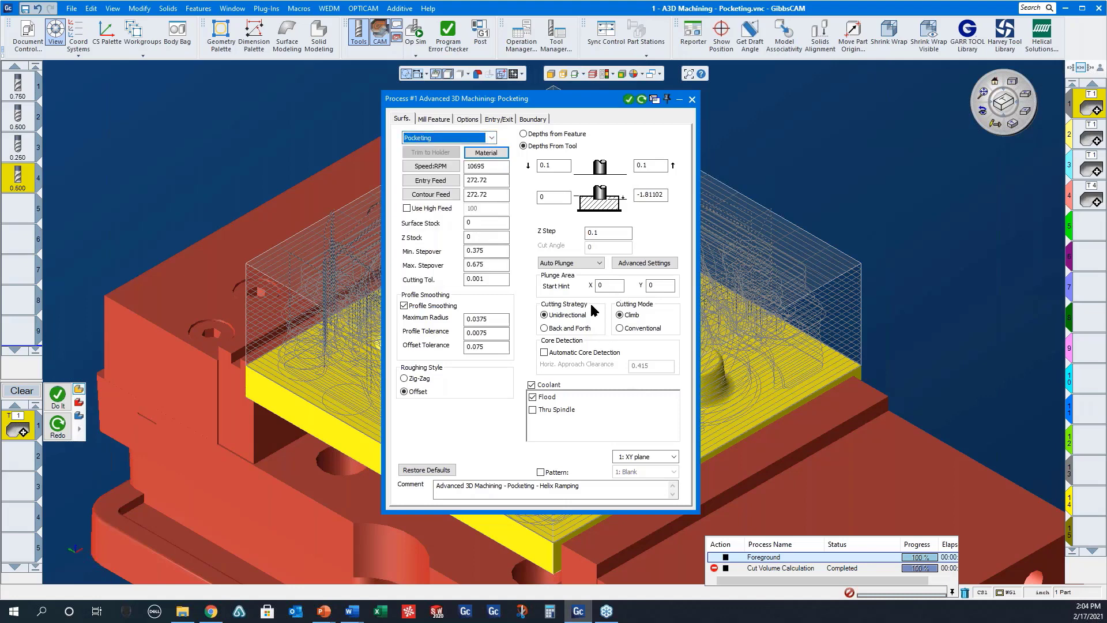
left_click(635, 264)
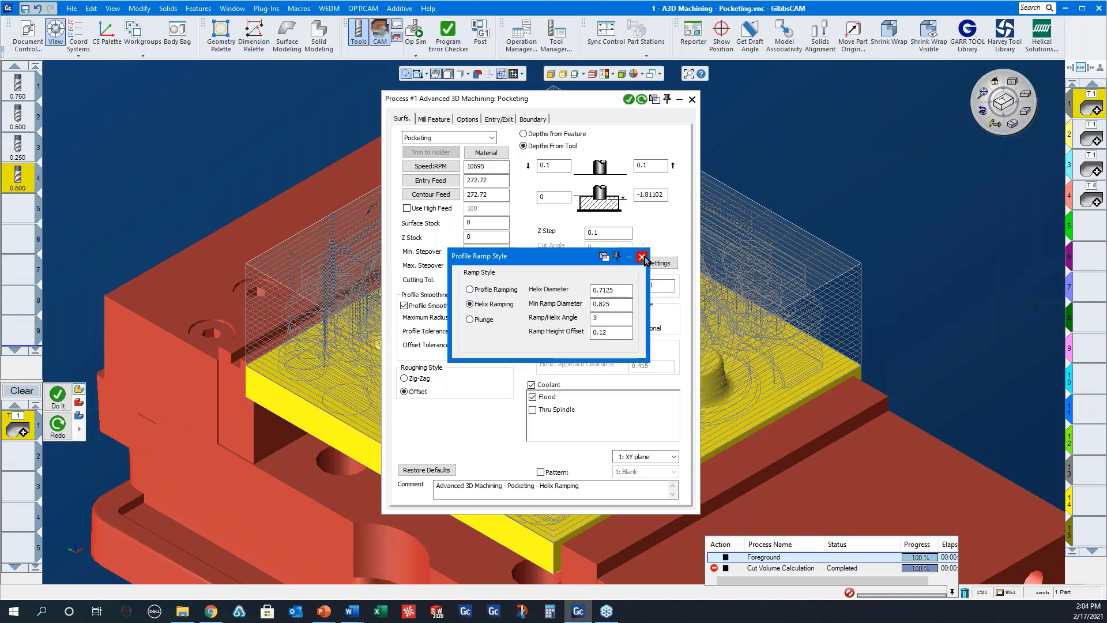
left_click(641, 257)
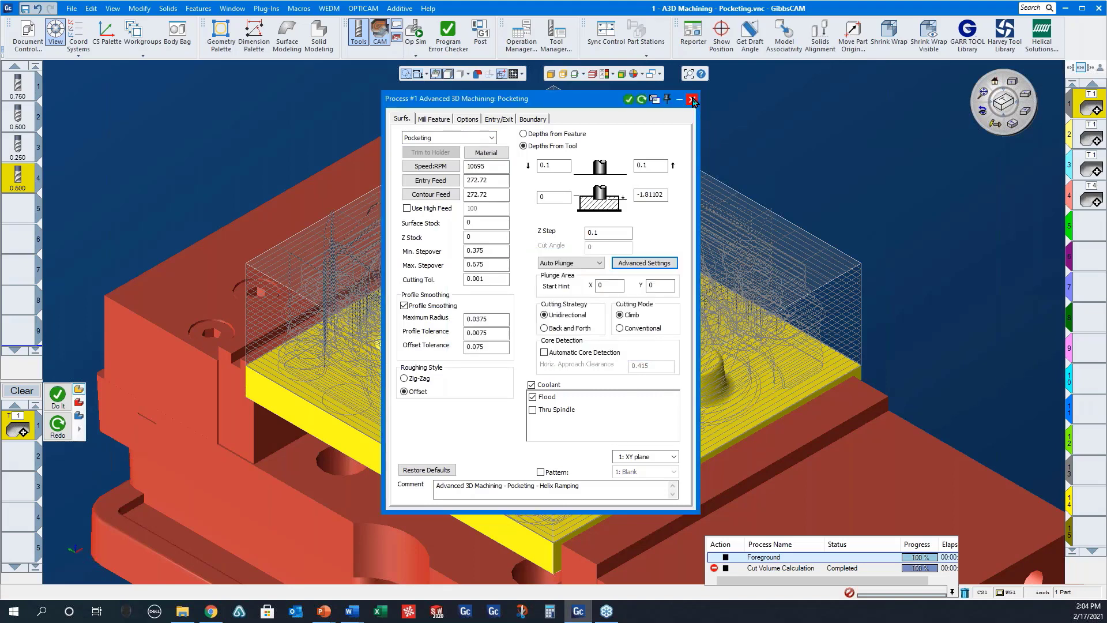
left_click(693, 100)
Step: Restart Op Sim from the uncut stock and play the pocketing at a reduced simulation speed
left_click(416, 33)
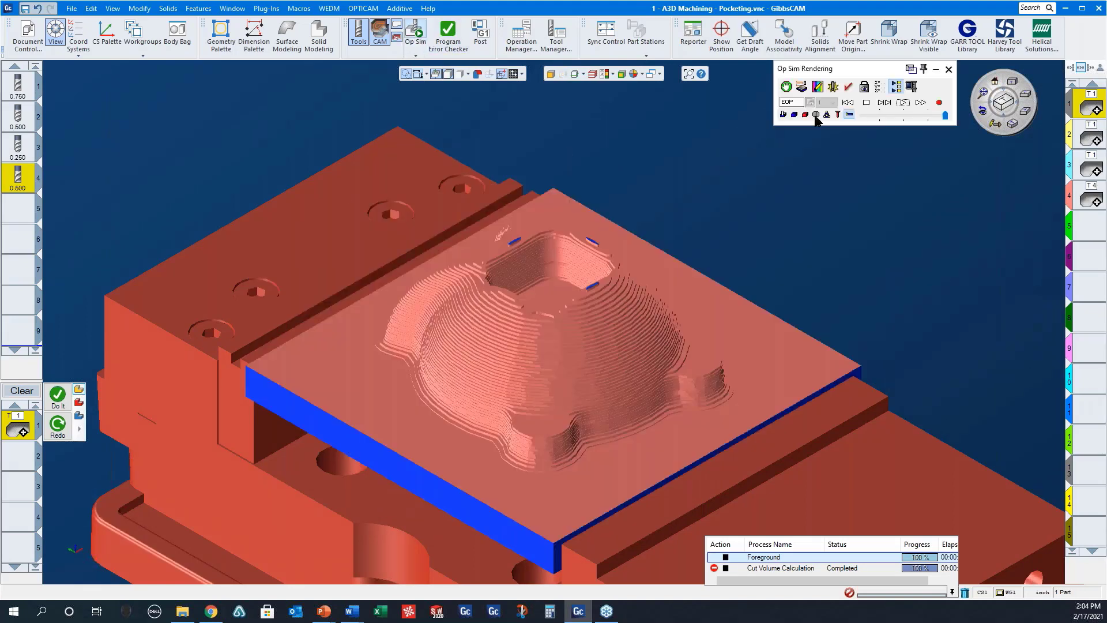
left_click(847, 102)
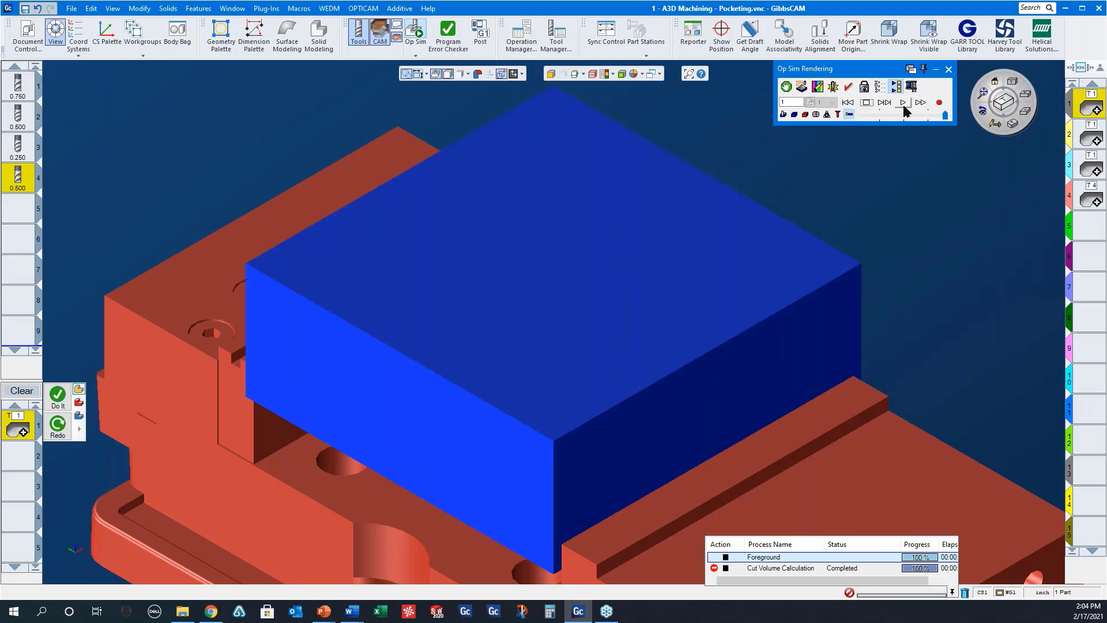
left_click_drag(945, 120, 898, 119)
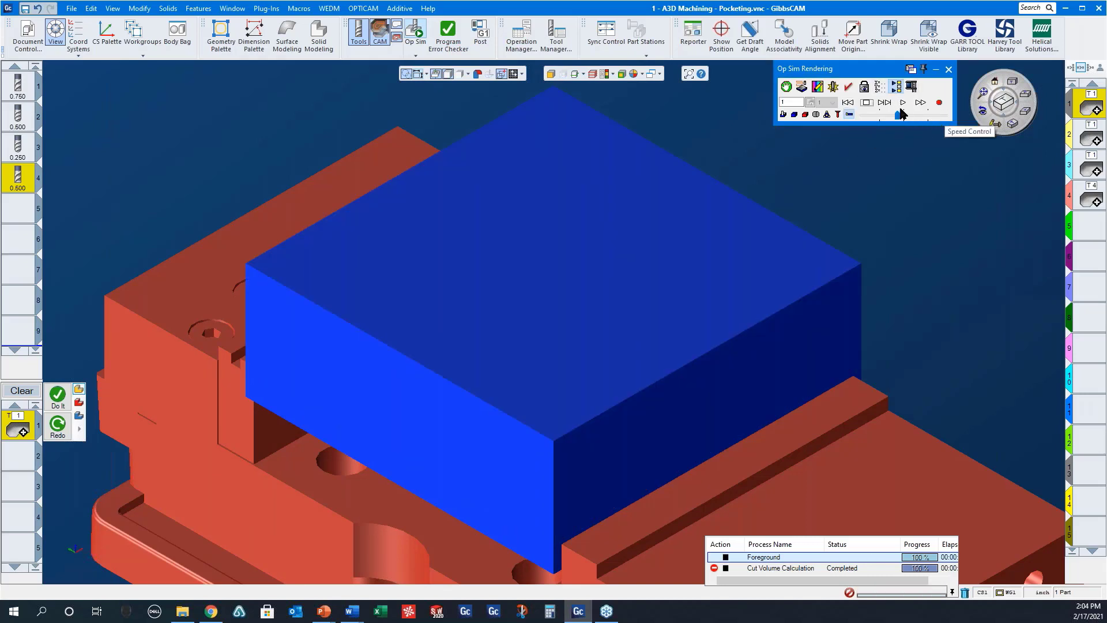
left_click(903, 103)
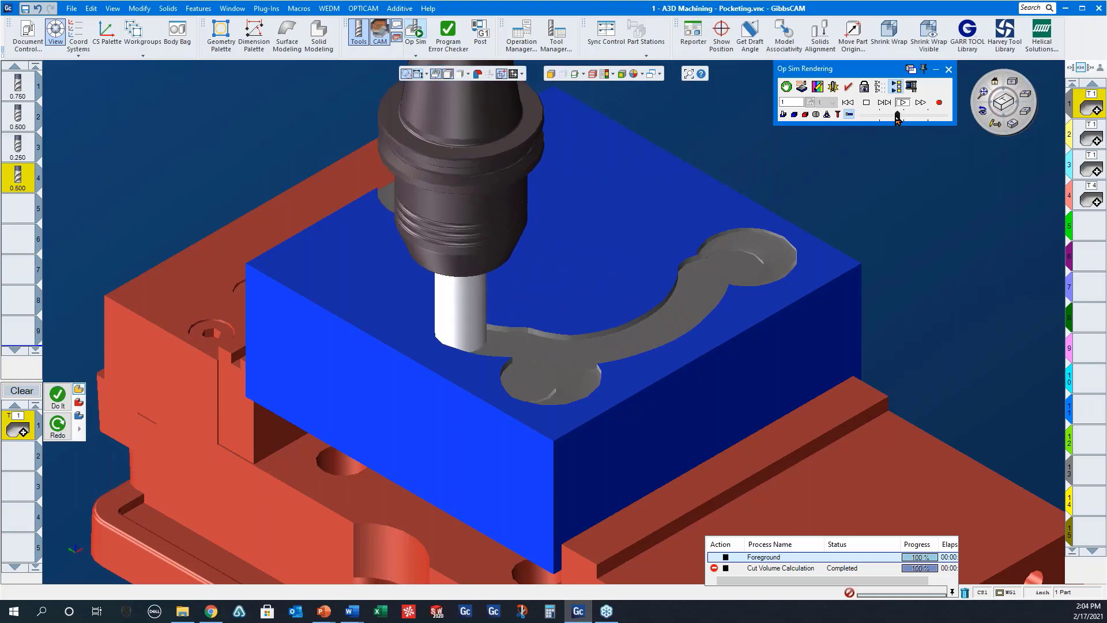
Step: Speed up the first operation's simulation through to the finished cut, and close Op Sim
left_click_drag(896, 116, 912, 118)
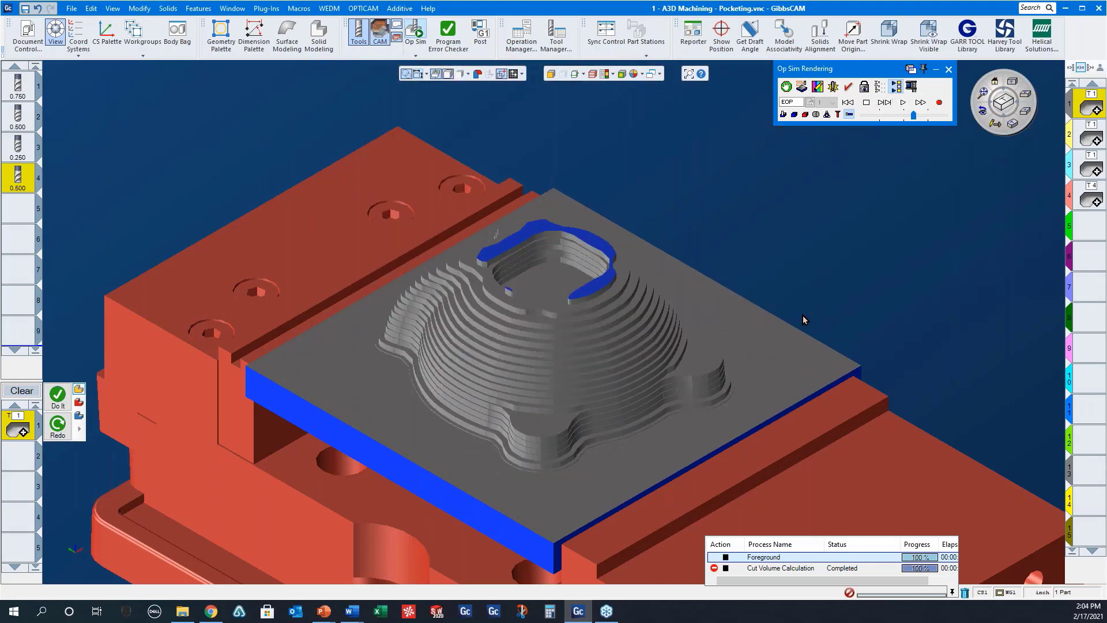
left_click(949, 70)
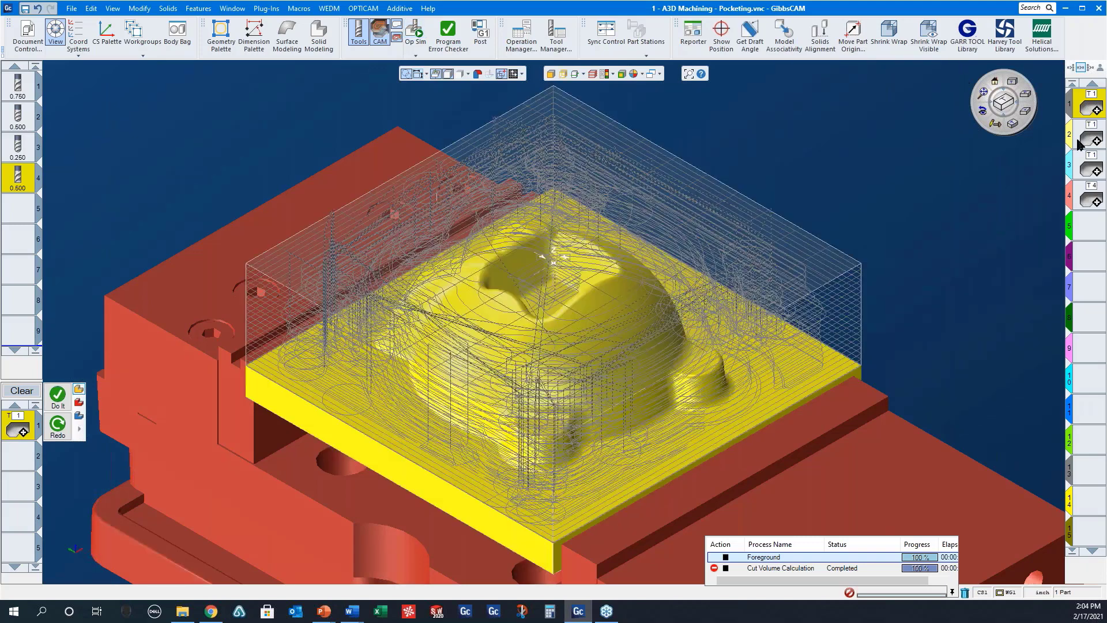
Step: Review the second pocketing operation's process settings and its advanced Profile Ramping style, and close both dialogs
double_click(1082, 142)
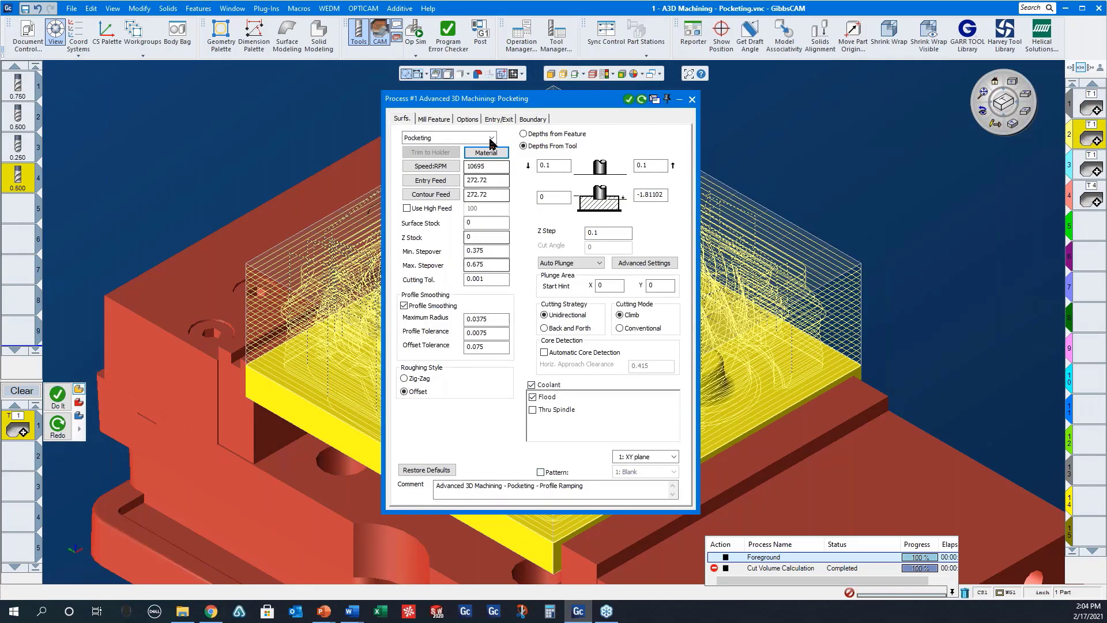
left_click(644, 262)
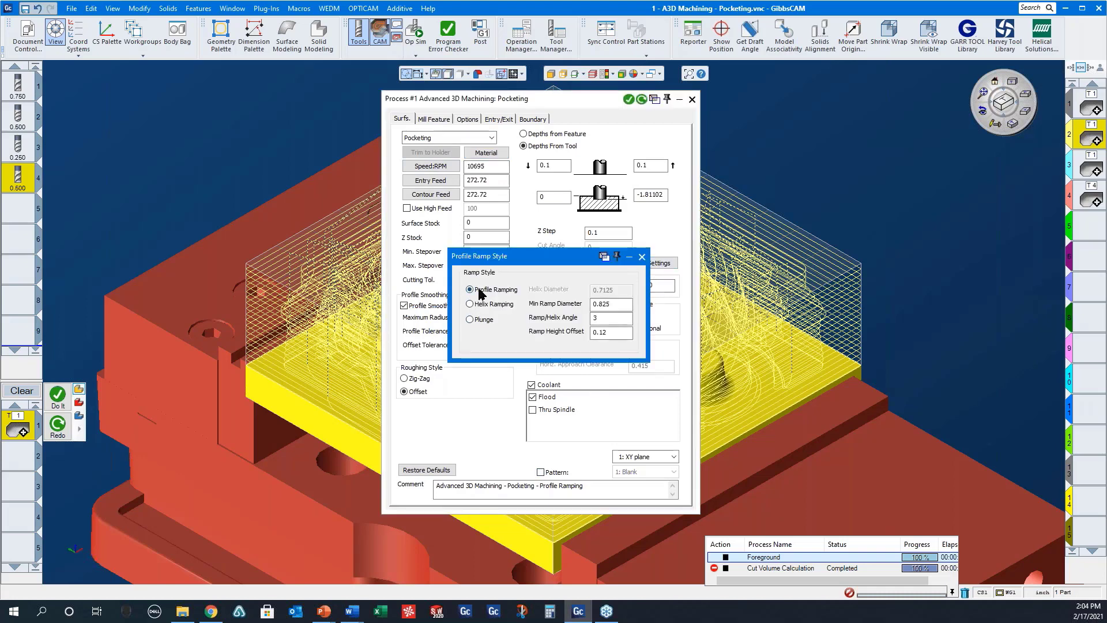
left_click(641, 258)
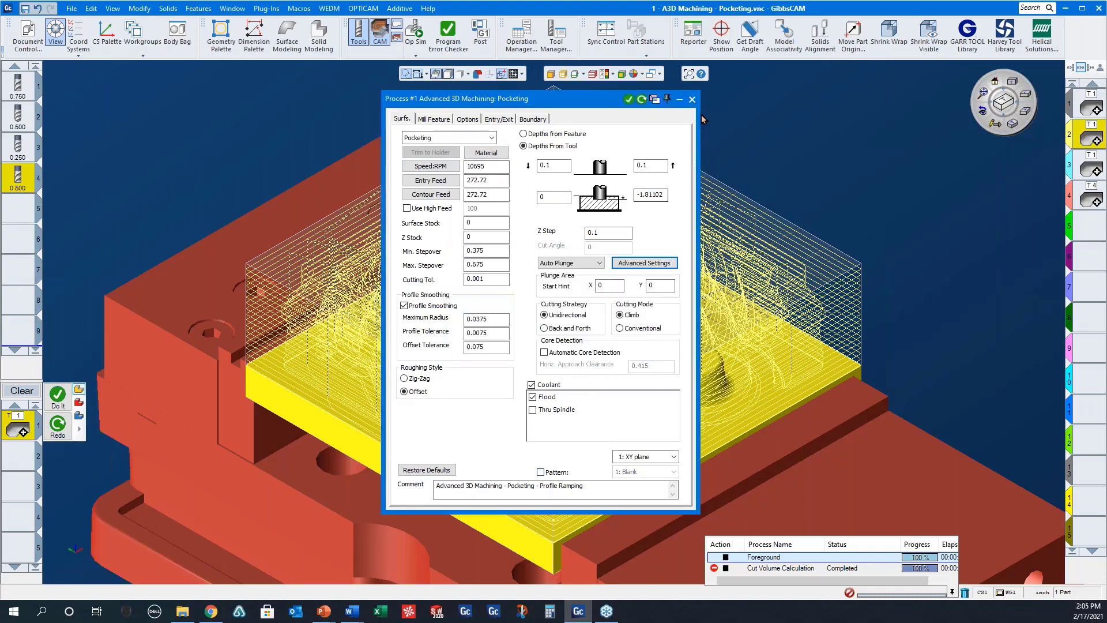
left_click(692, 100)
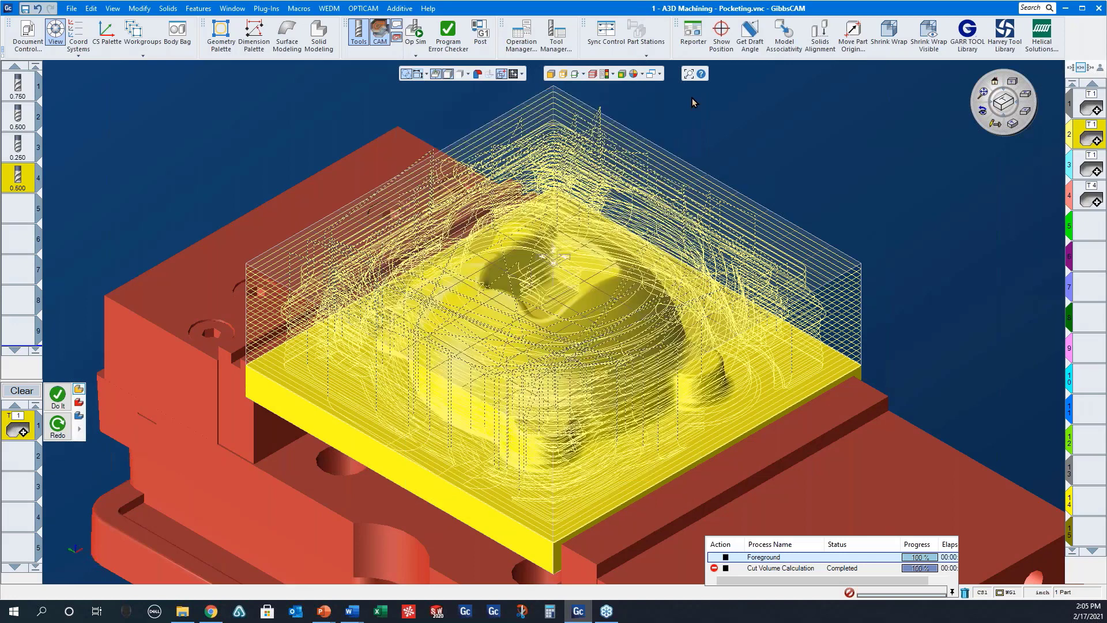
Step: Run Op Sim on the second pocketing operation, raise the simulation speed partway, and close the simulation
left_click(419, 39)
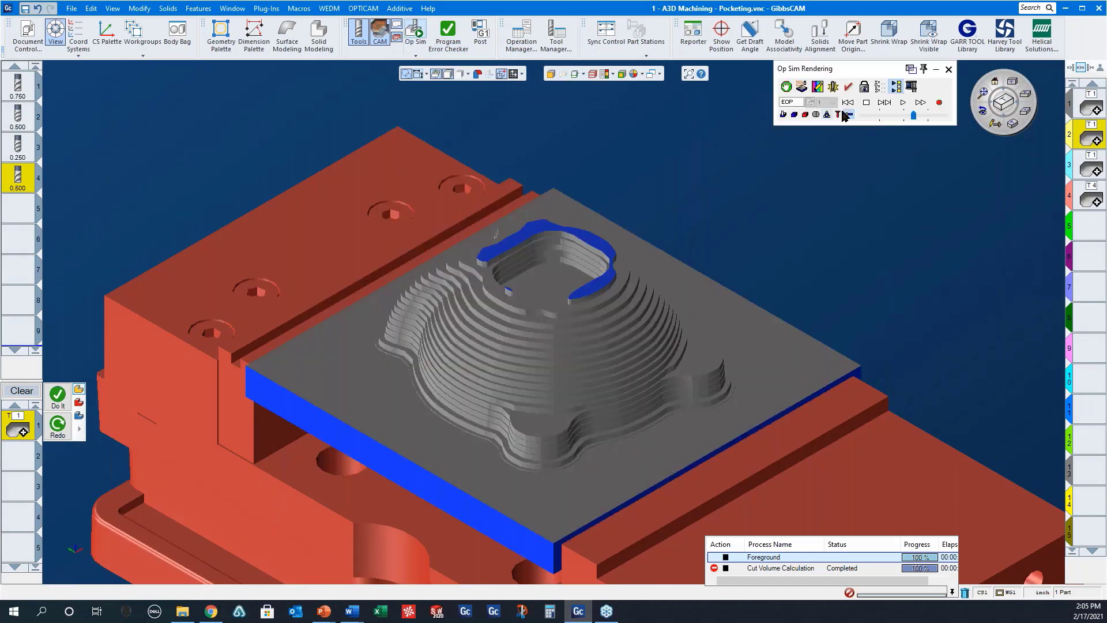
left_click(902, 104)
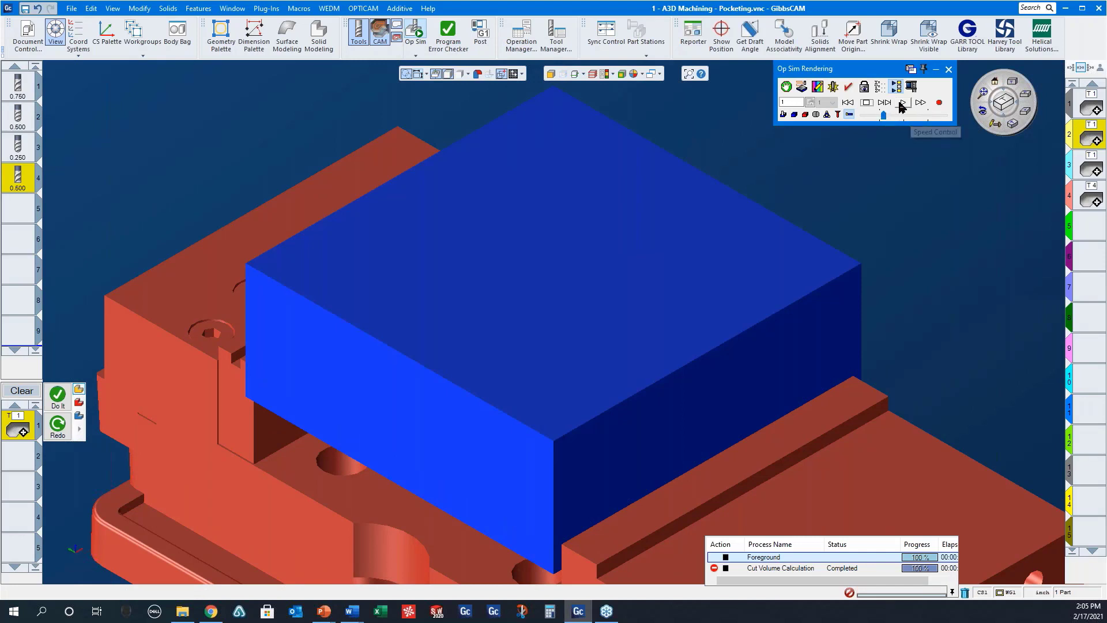
left_click(902, 103)
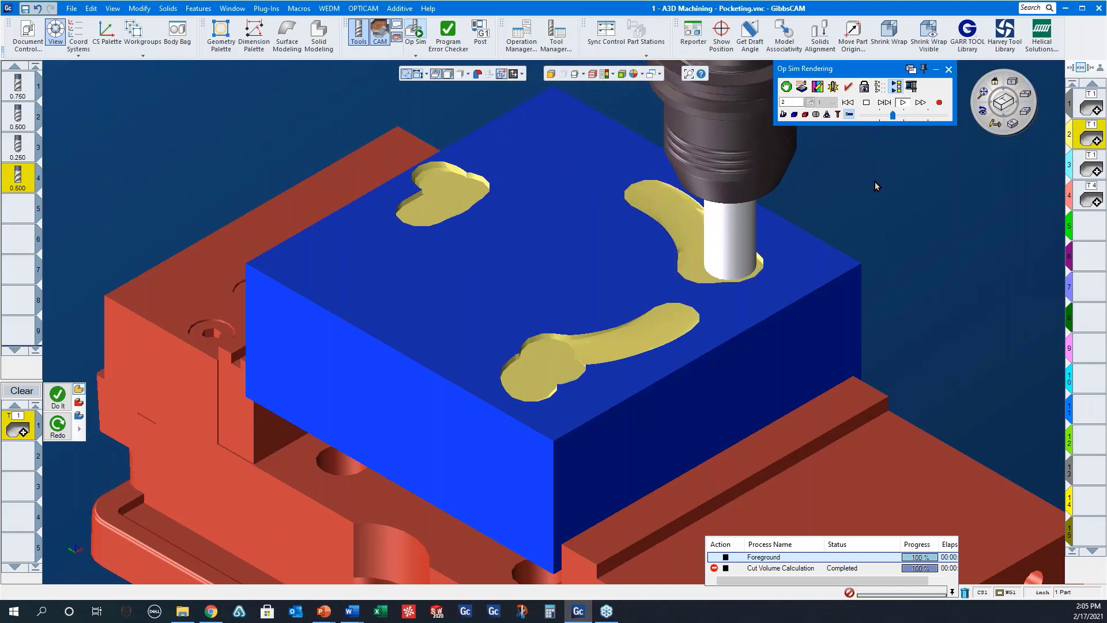
left_click_drag(892, 115, 904, 114)
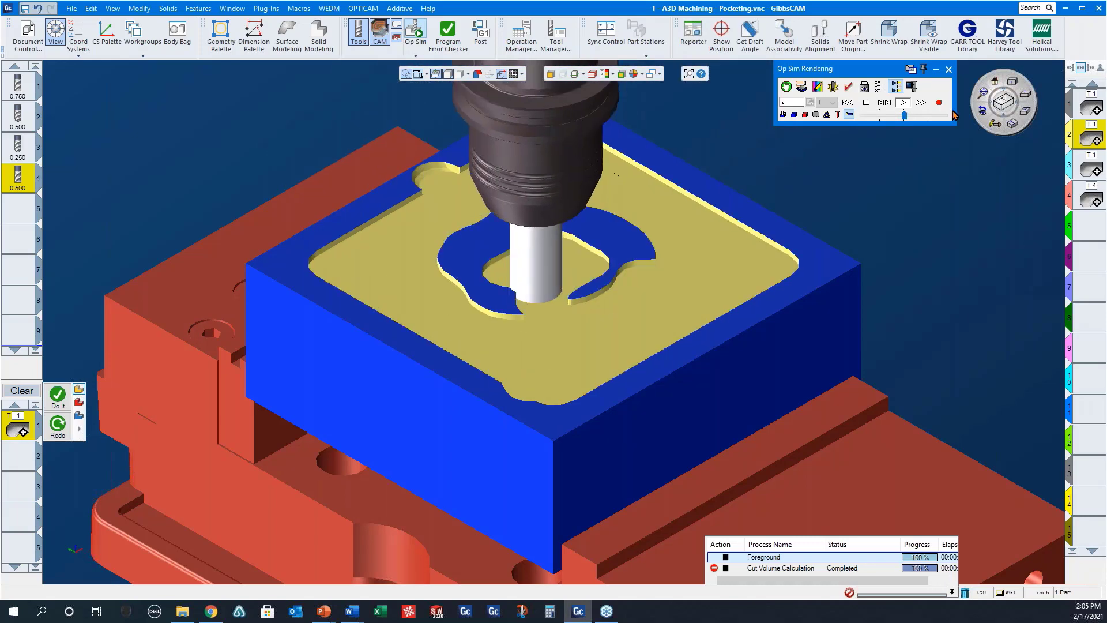
left_click(948, 69)
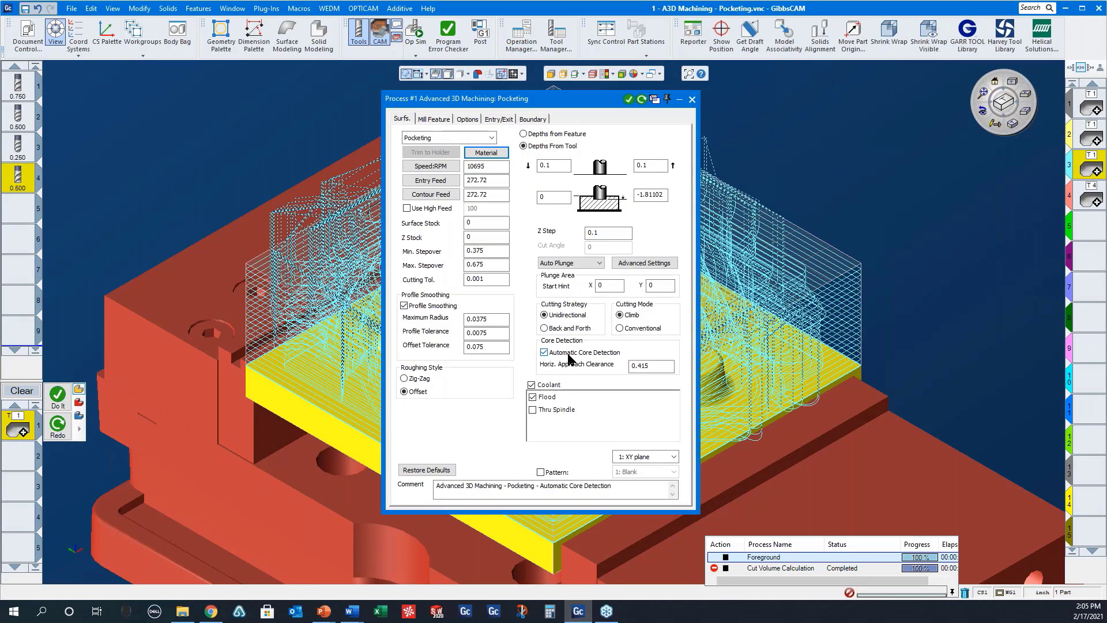
Step: Close the third operation's Automatic Core Detection settings and examine its toolpath from the top and isometric views
left_click(693, 99)
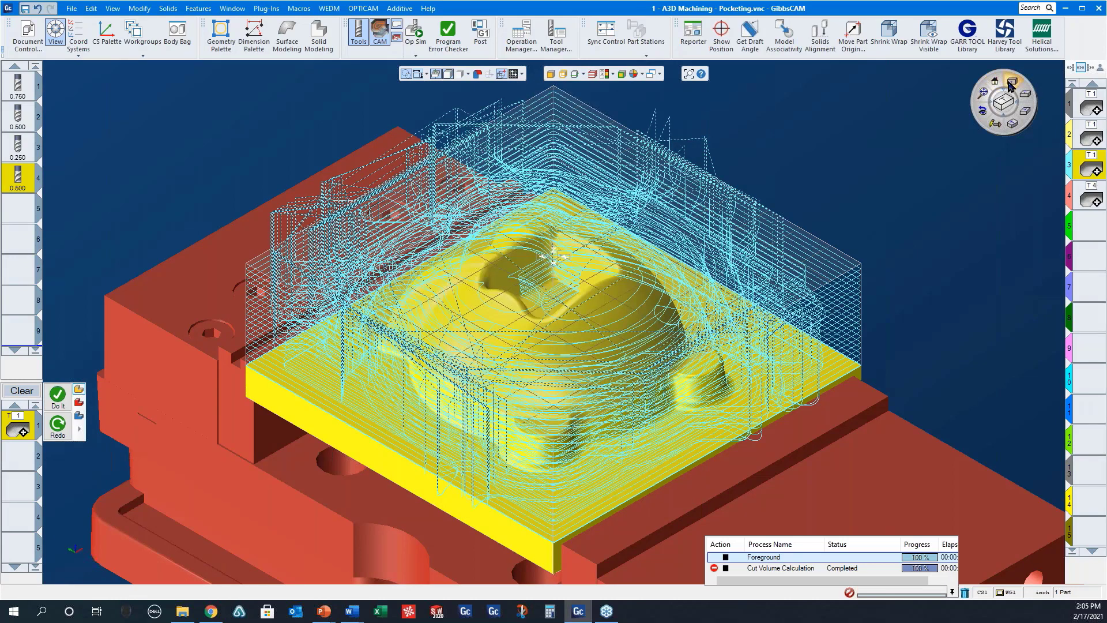
left_click(1010, 84)
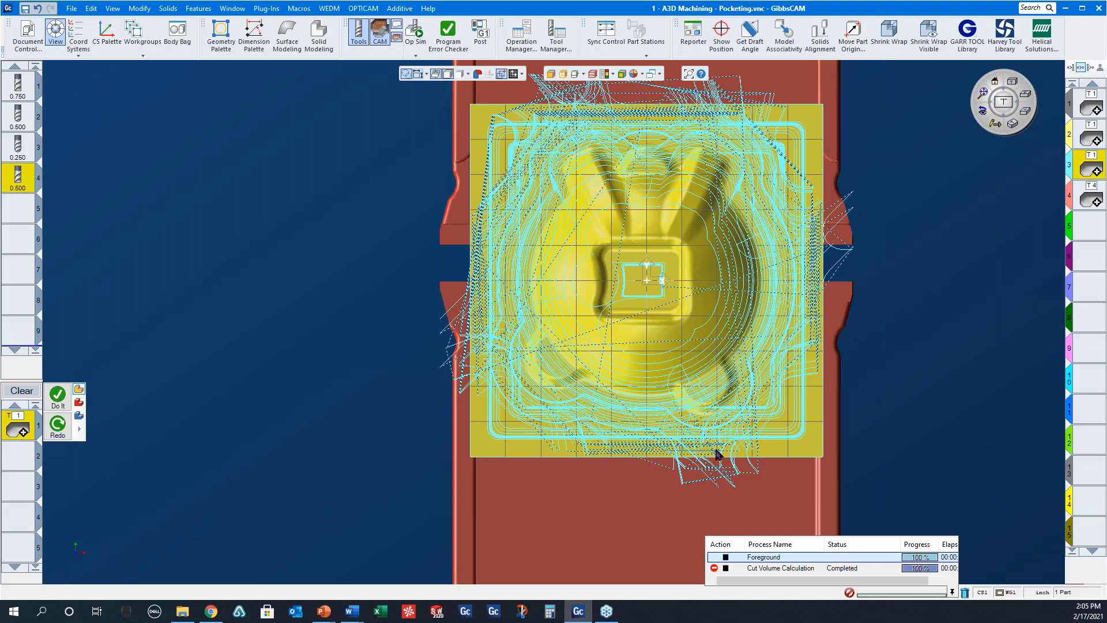
left_click(1013, 125)
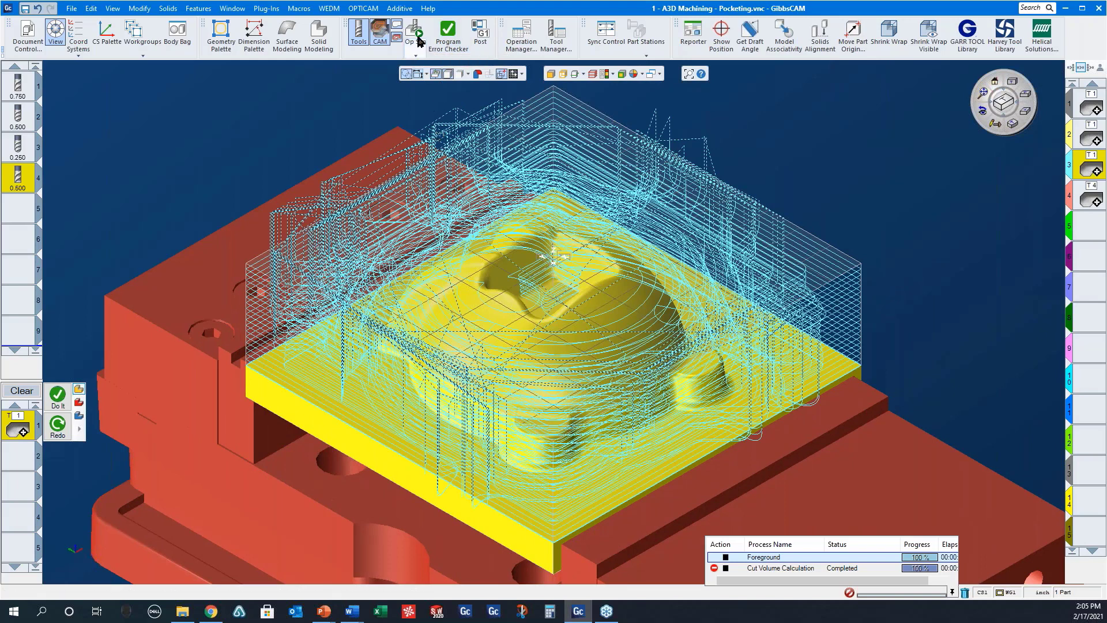
Step: Run Op Sim on the third pocketing operation, speed up its playback, and close the simulation
left_click(417, 32)
left_click(847, 102)
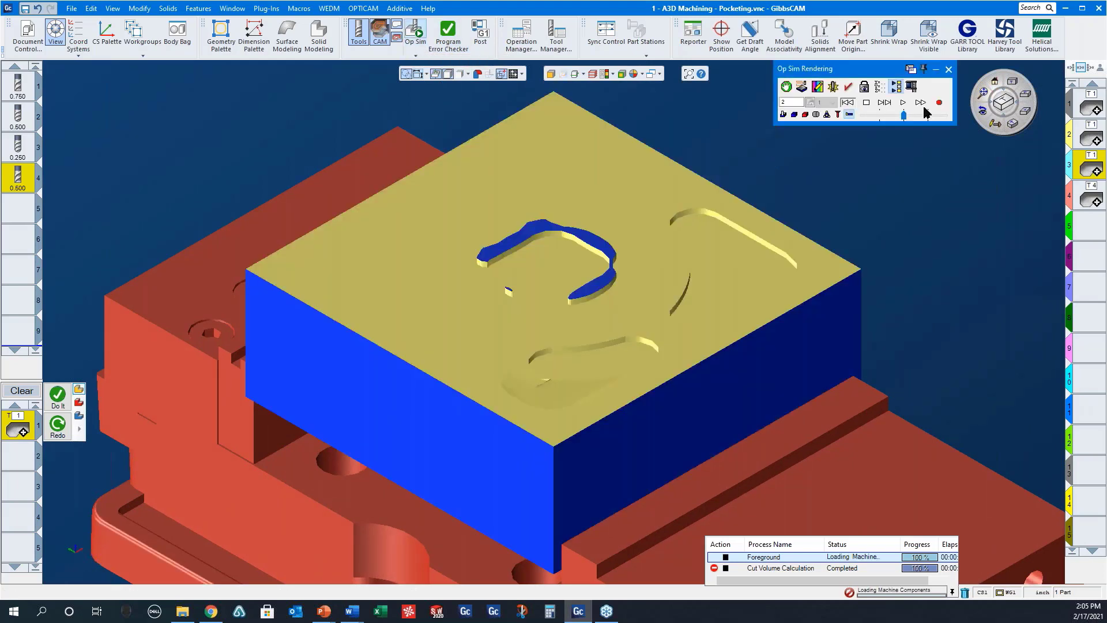
left_click(903, 103)
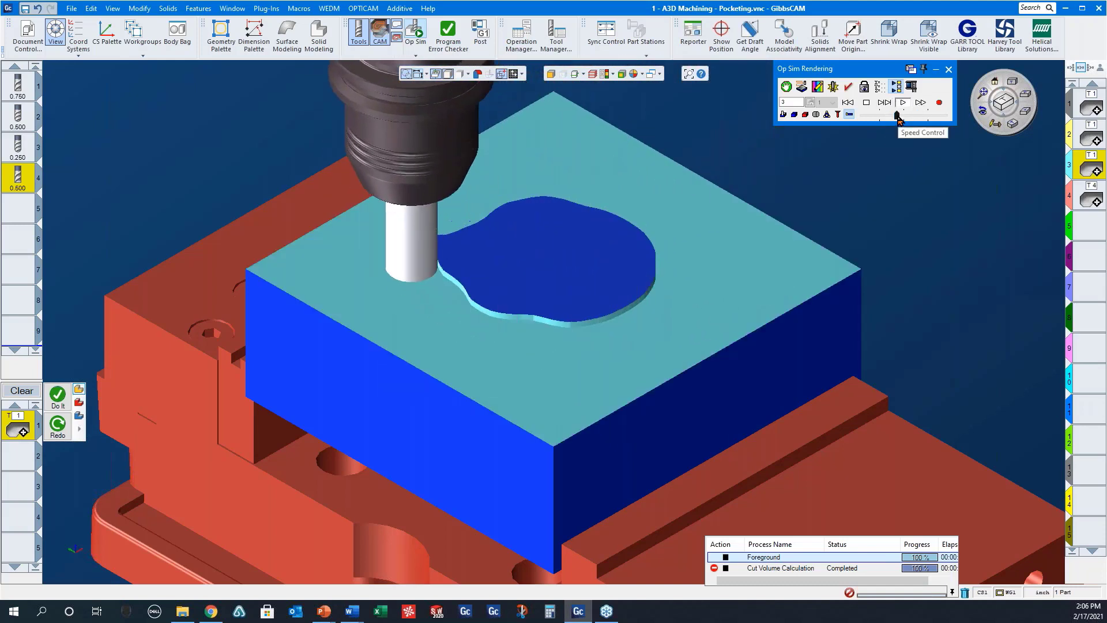
left_click_drag(897, 117, 913, 115)
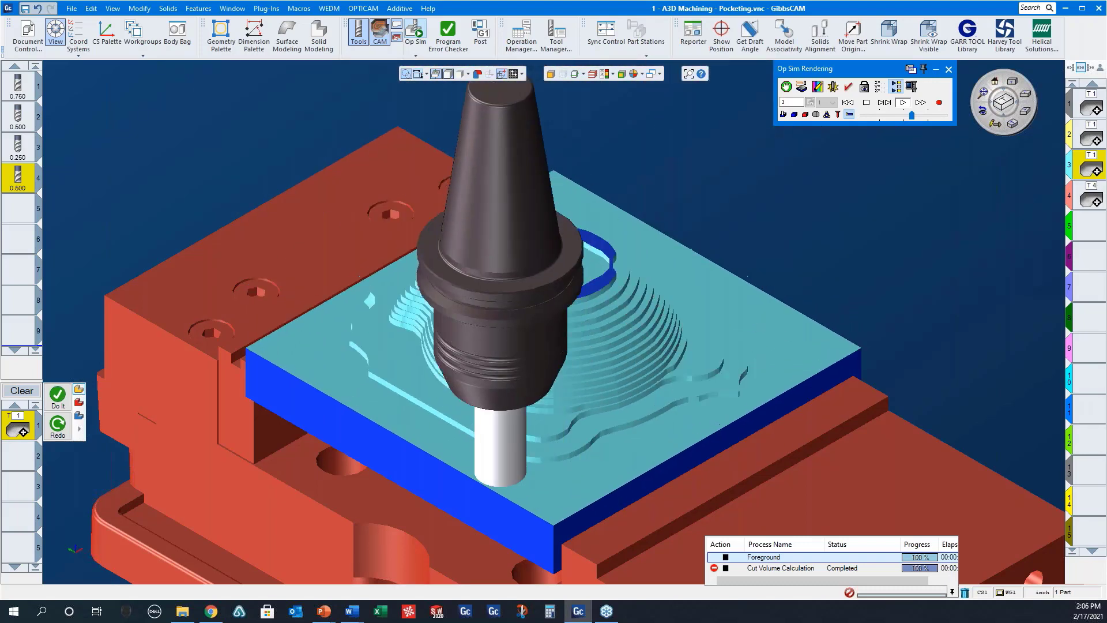
left_click(947, 70)
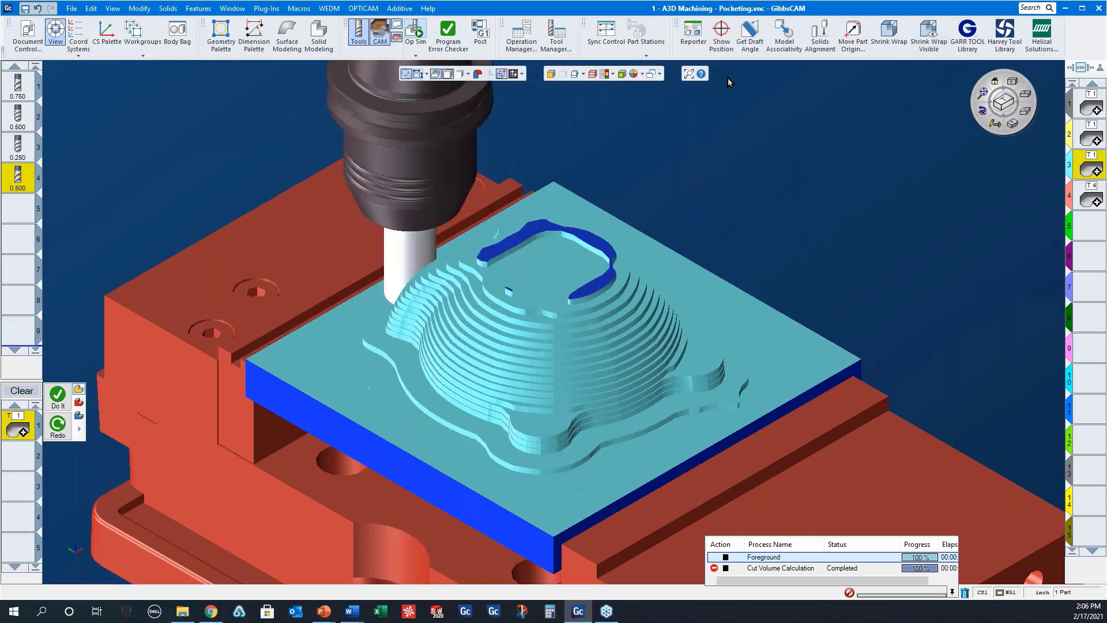
Step: Open the part file 2 - A3D Machining - Pocketing with Core Detection.vnc without saving changes to the current part
left_click(71, 8)
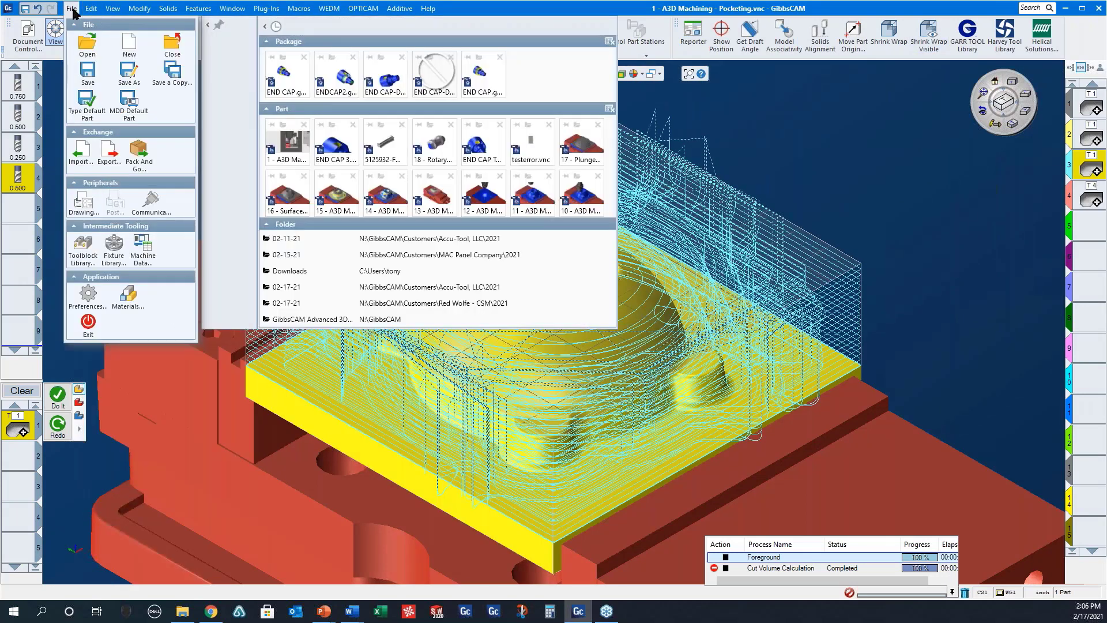
left_click(84, 44)
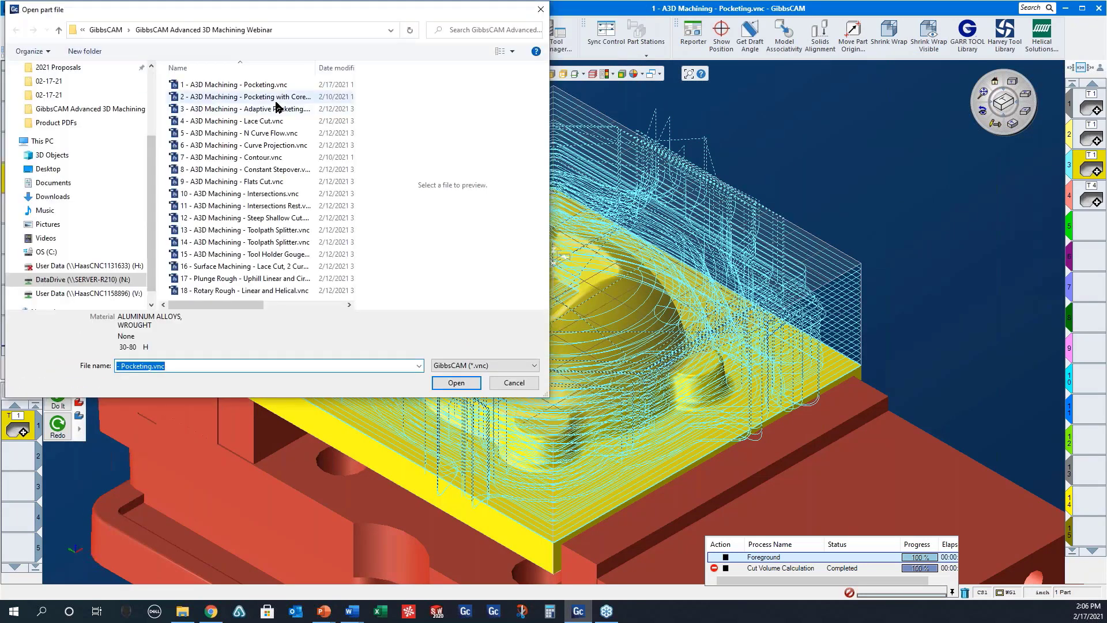
left_click(278, 97)
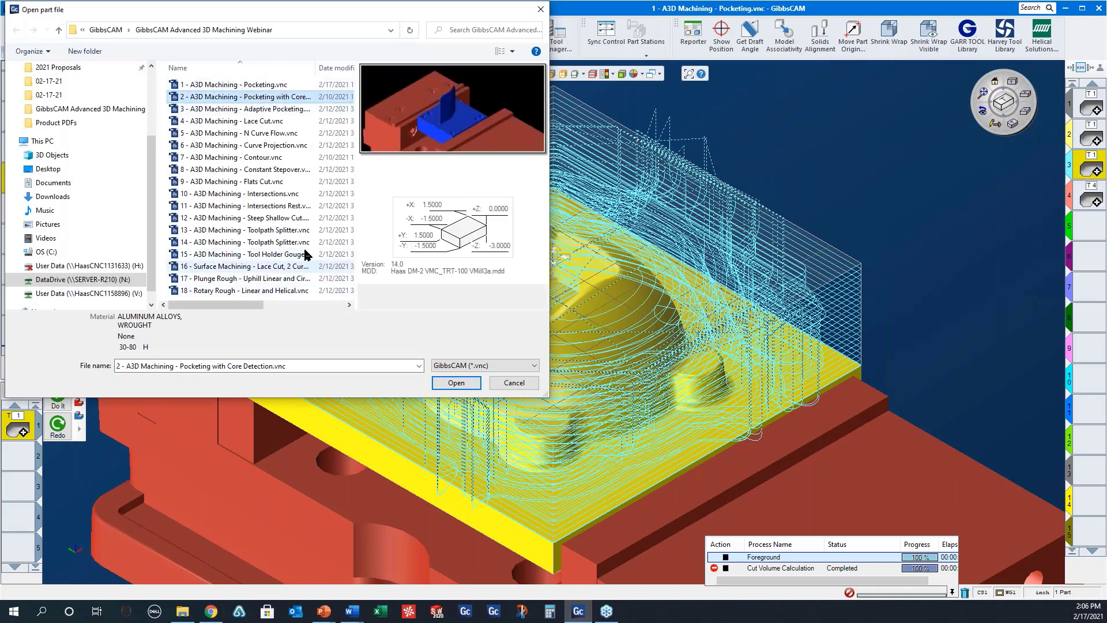
left_click(456, 383)
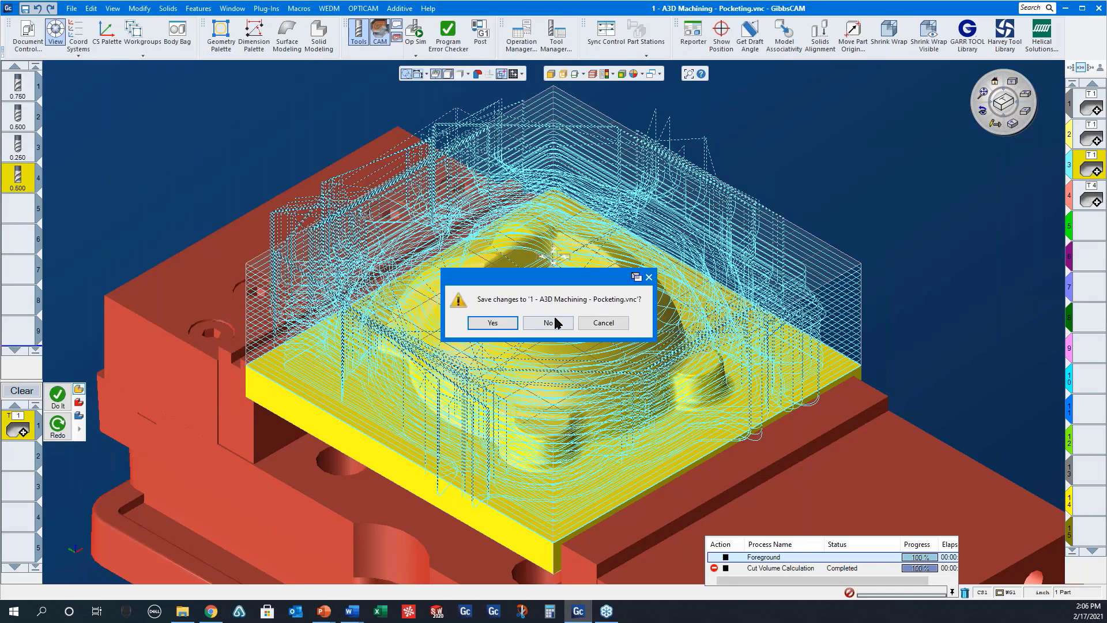
left_click(554, 317)
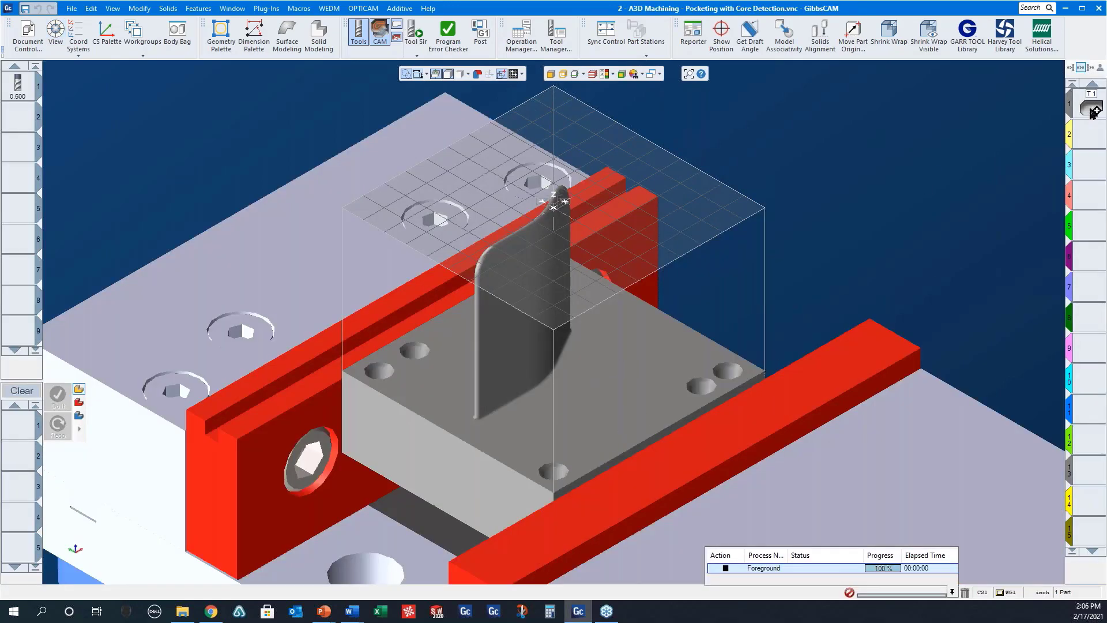
Step: Review the Pocketing w/ Core Detection operation's process settings with the dialog moved off the part, and close them
double_click(1094, 110)
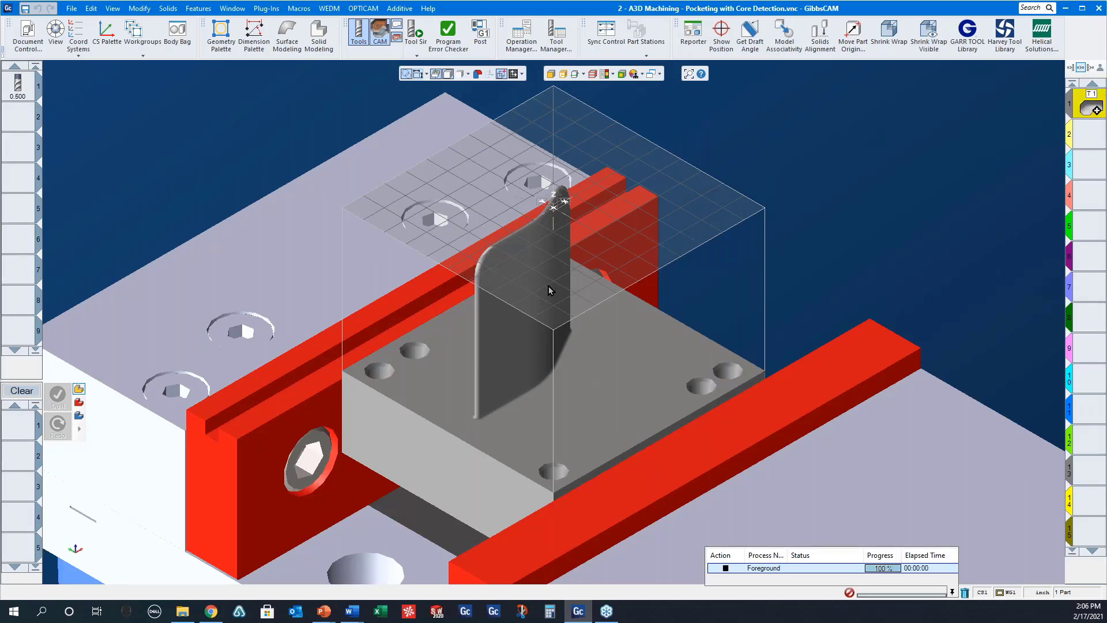
left_click_drag(591, 102, 295, 154)
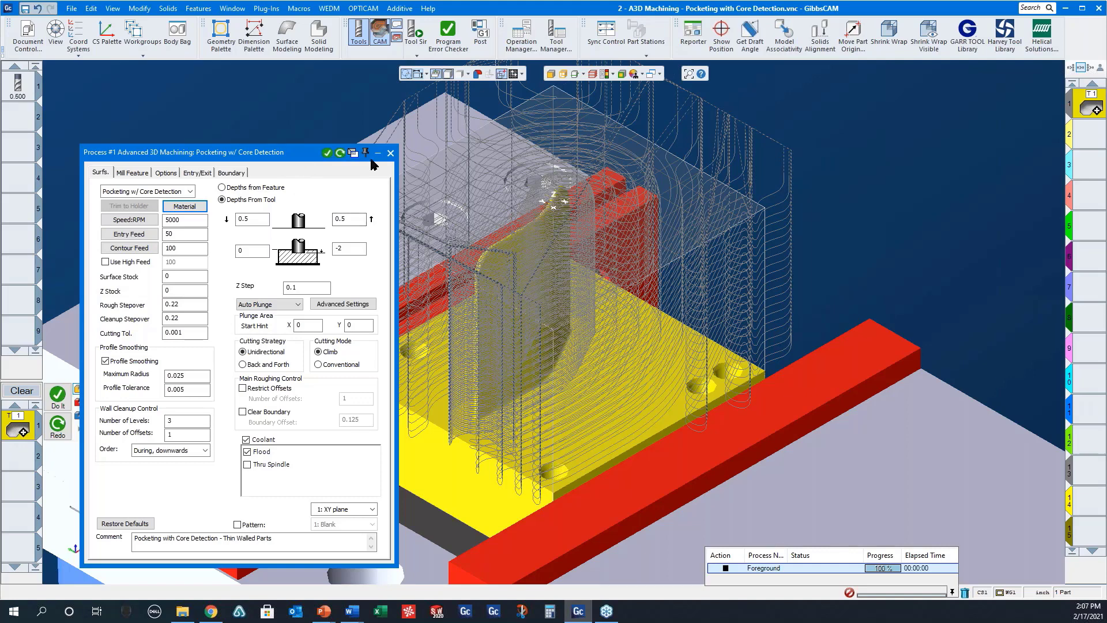
left_click(389, 153)
Step: Reopen the core detection process, examine its Z step and wall cleanup levels and offsets, and close it
left_click(415, 55)
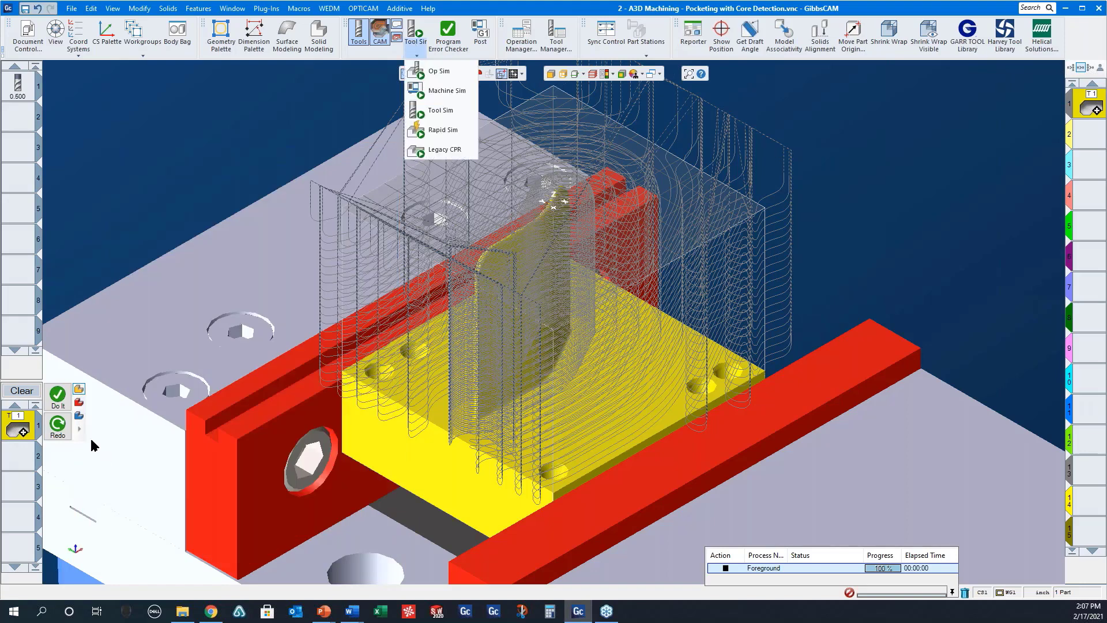
left_click(23, 439)
double_click(23, 438)
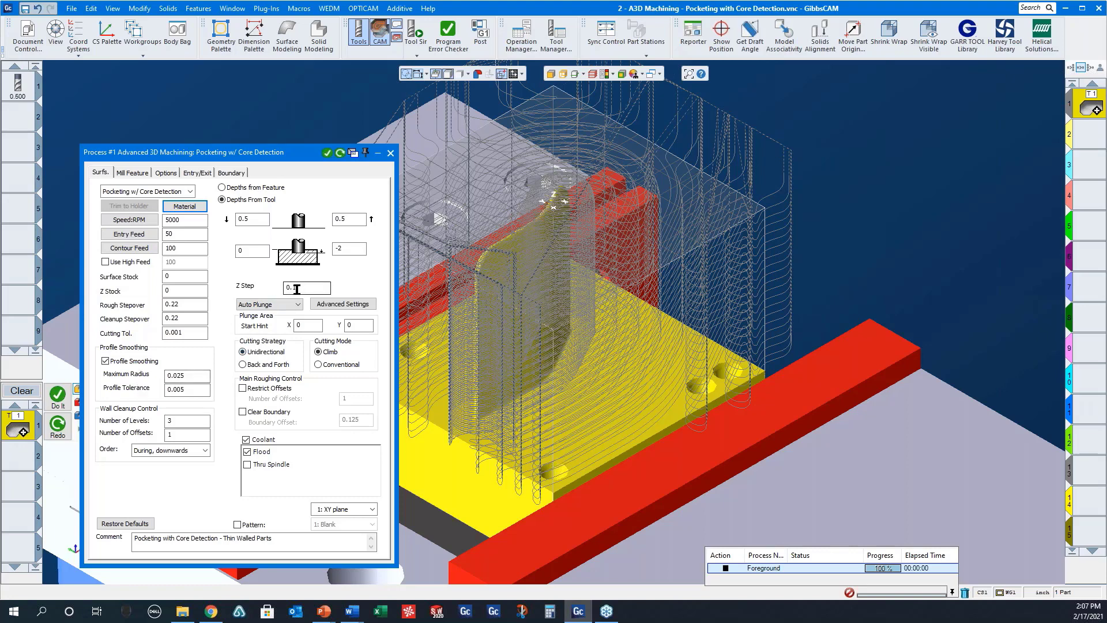
type(".1")
left_click(178, 433)
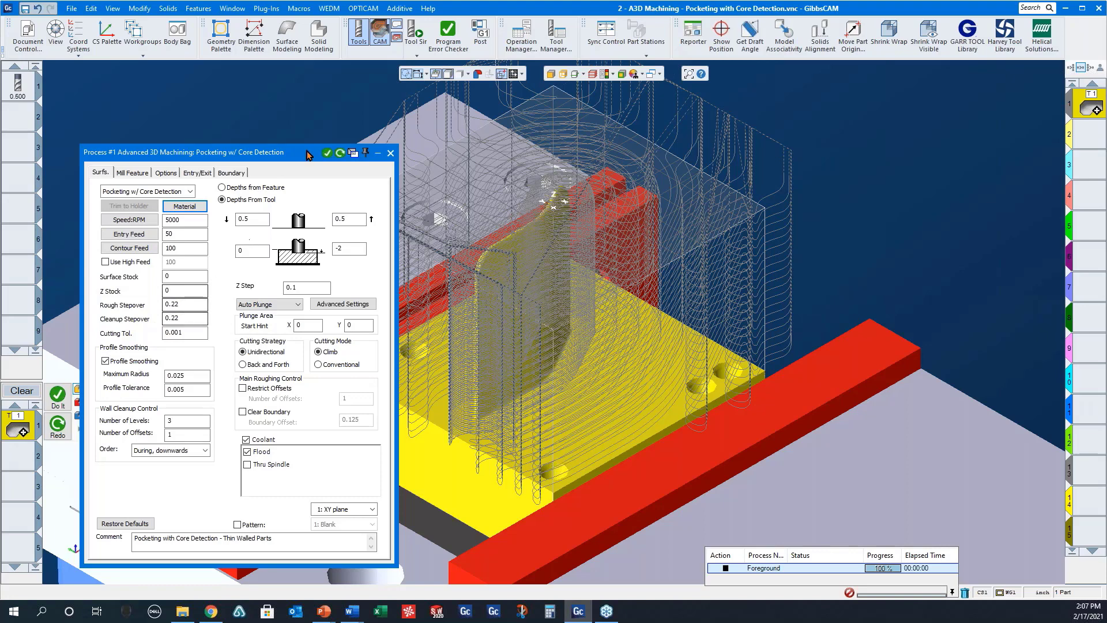
left_click(390, 154)
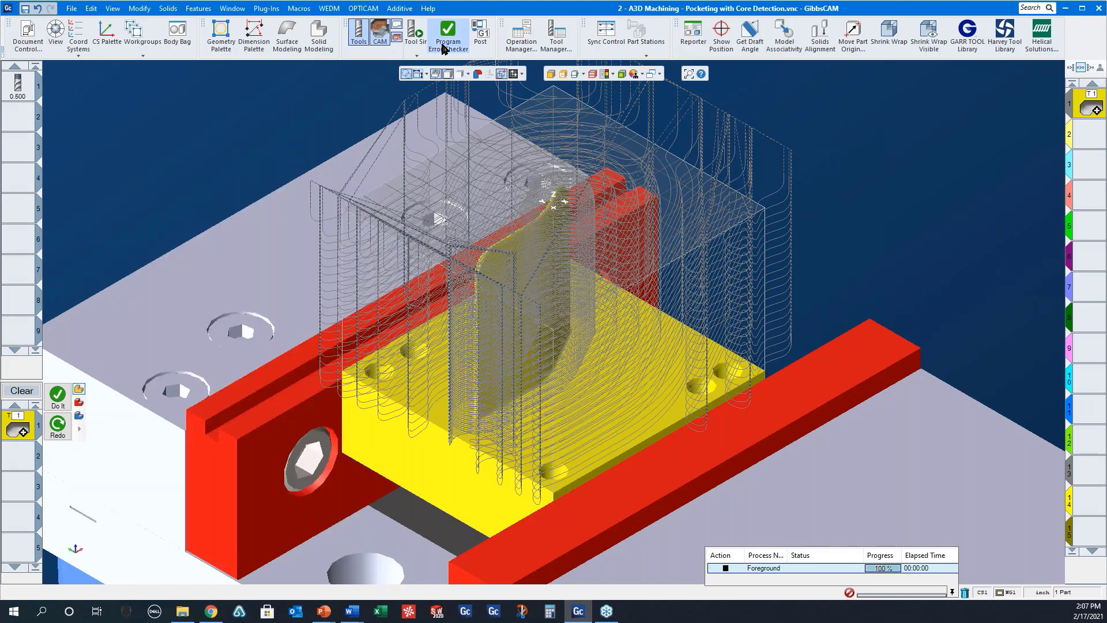
Step: Run Tool Sim on the core detection operation and view the thin wall being machined from a lower angle
left_click(419, 52)
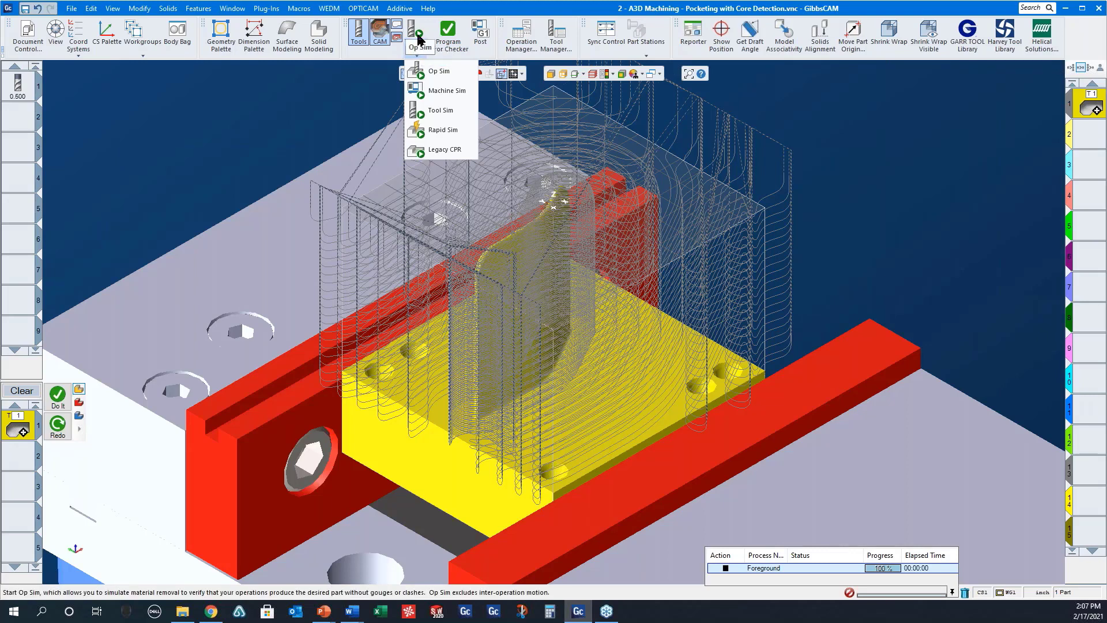
left_click(419, 40)
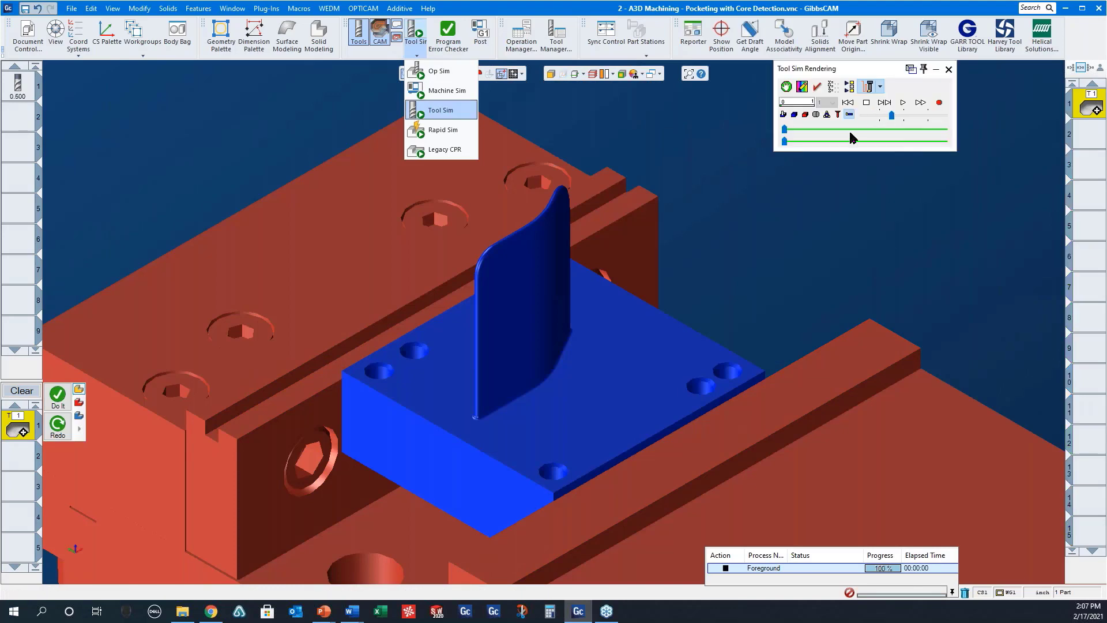
left_click_drag(891, 115, 886, 119)
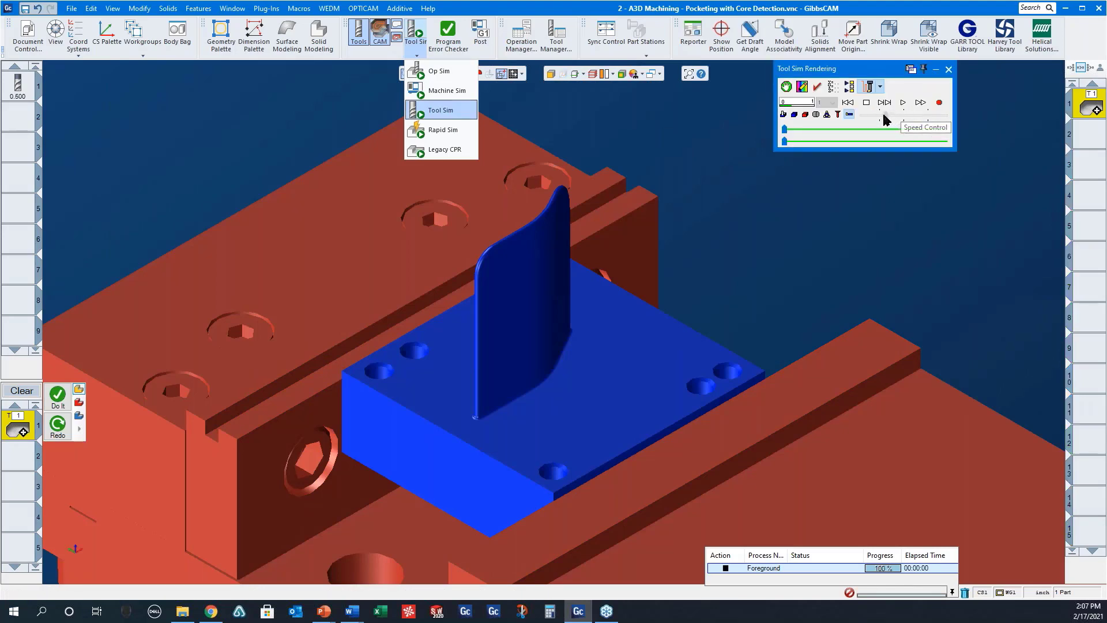
left_click(902, 104)
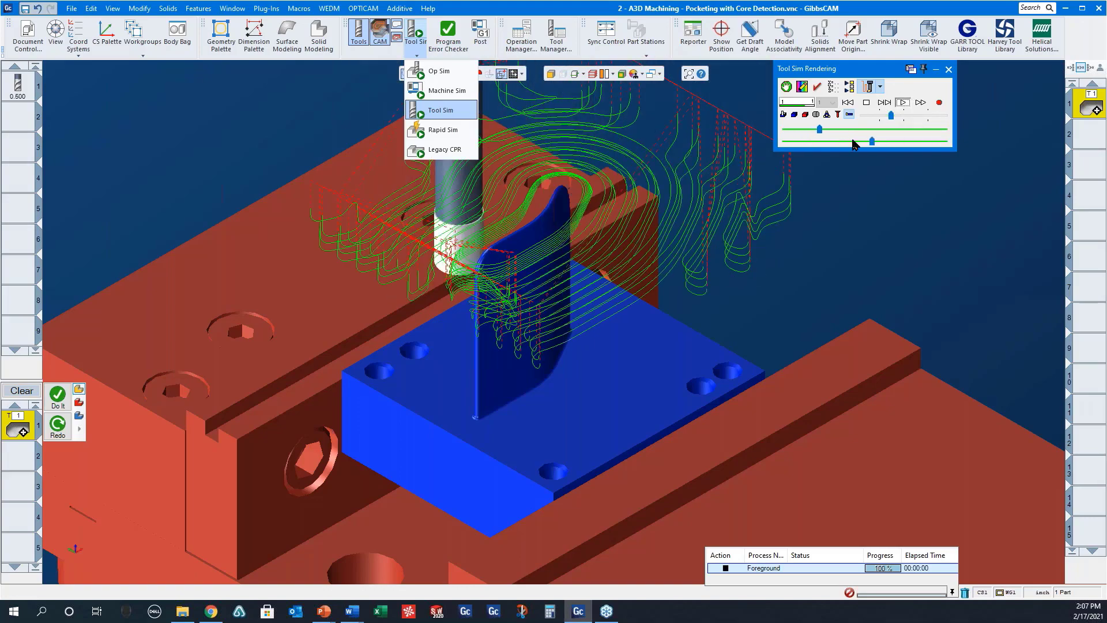
middle_click_drag(556, 386, 435, 232)
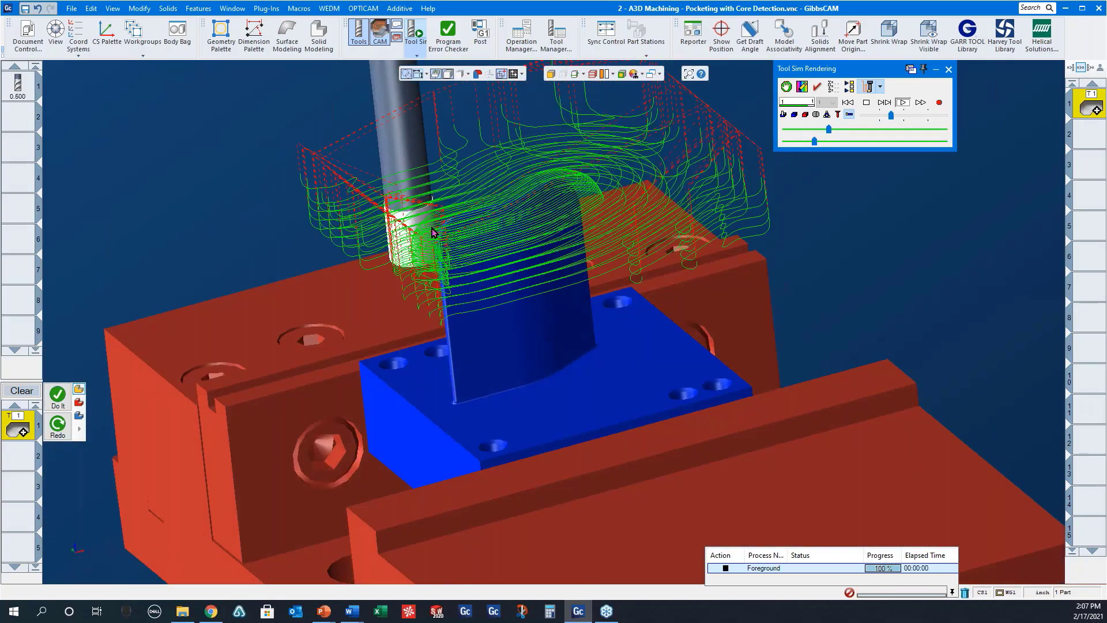
Step: Watch the core detection toolpath from the front, pausing and resuming playback until it ends, and return to the isometric view
left_click(56, 33)
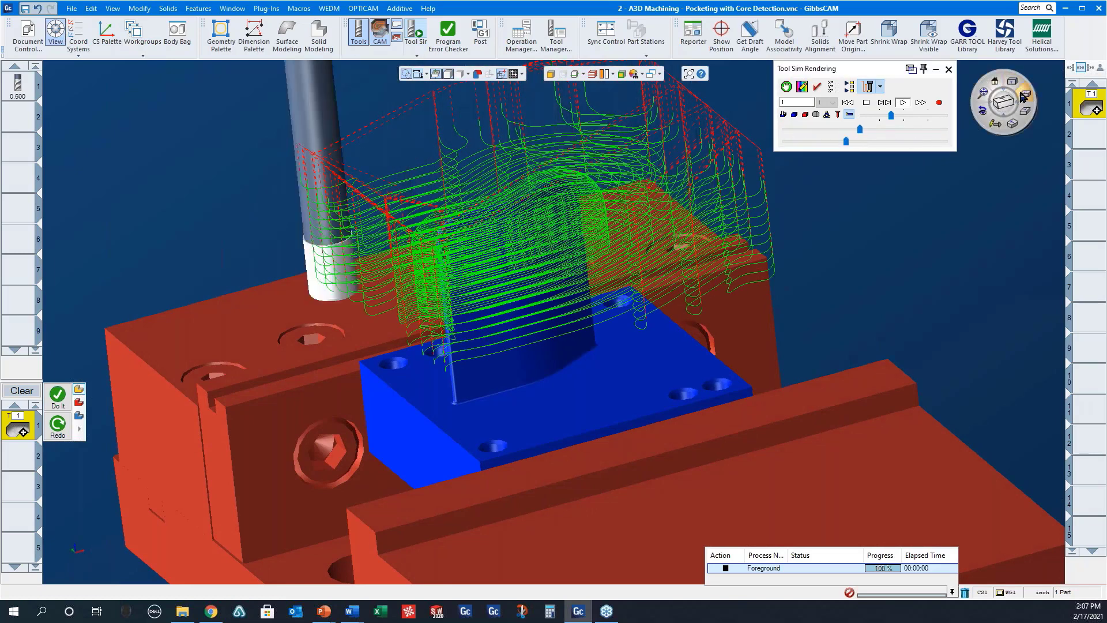
left_click(1026, 96)
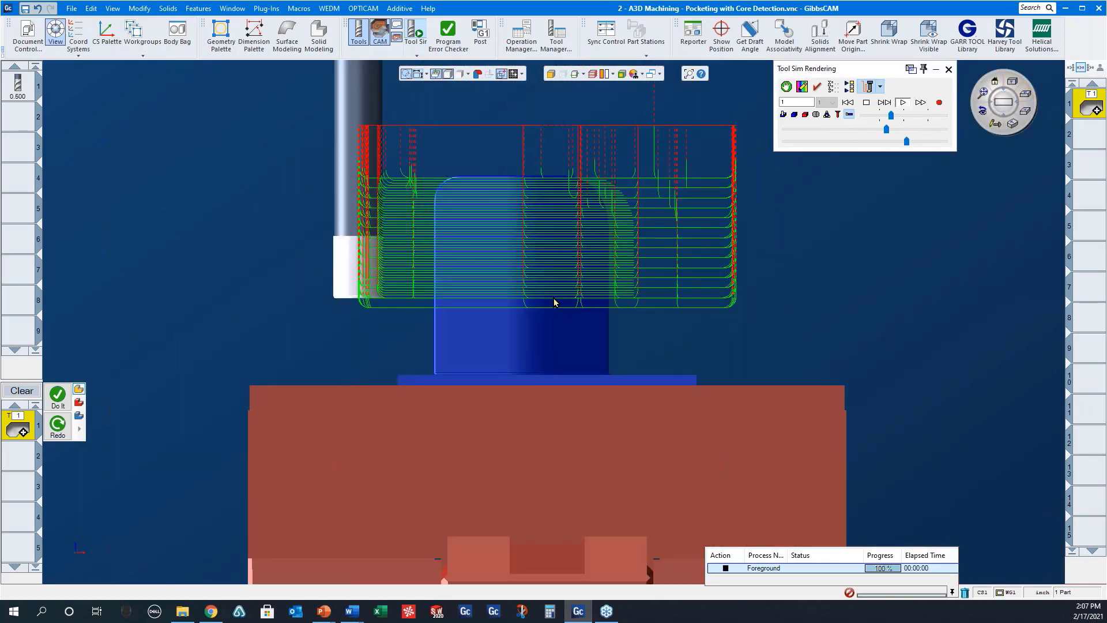
left_click(866, 103)
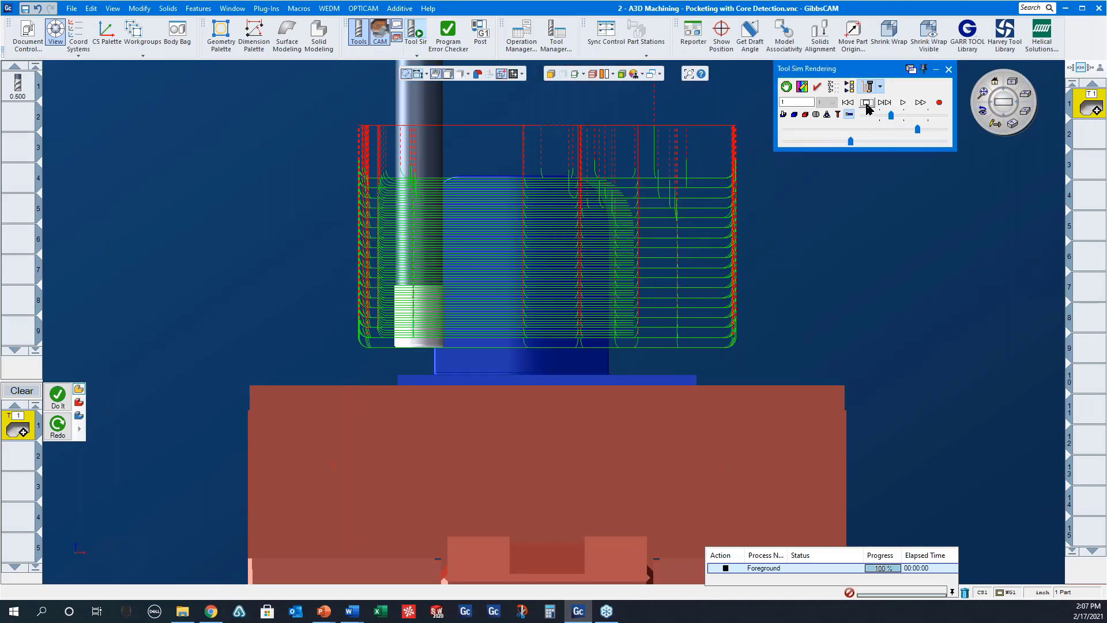
left_click(902, 103)
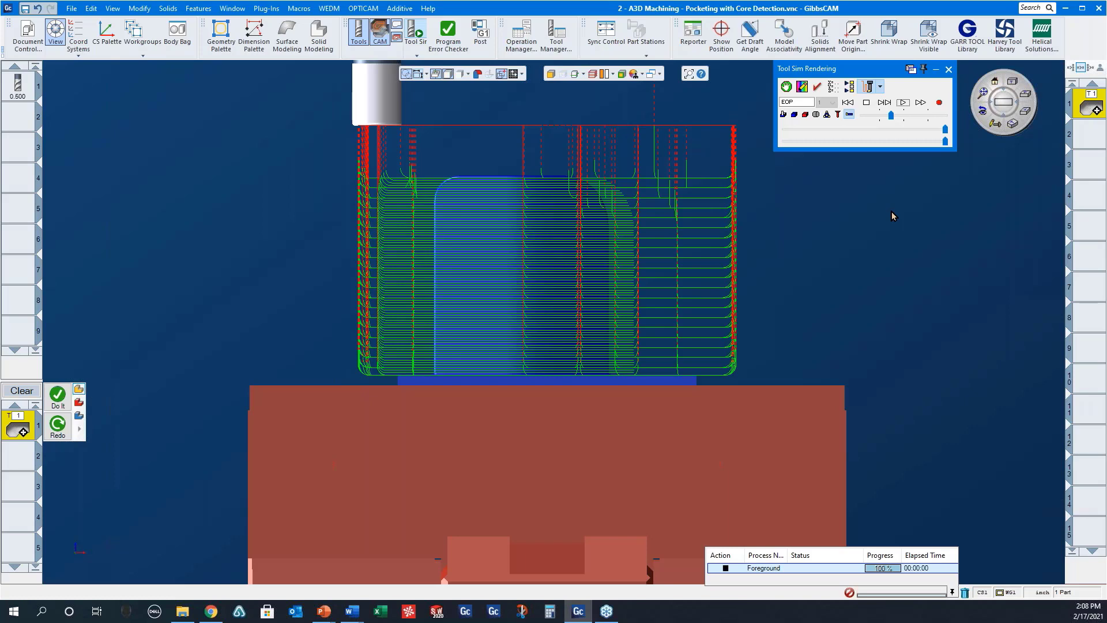
left_click(1010, 123)
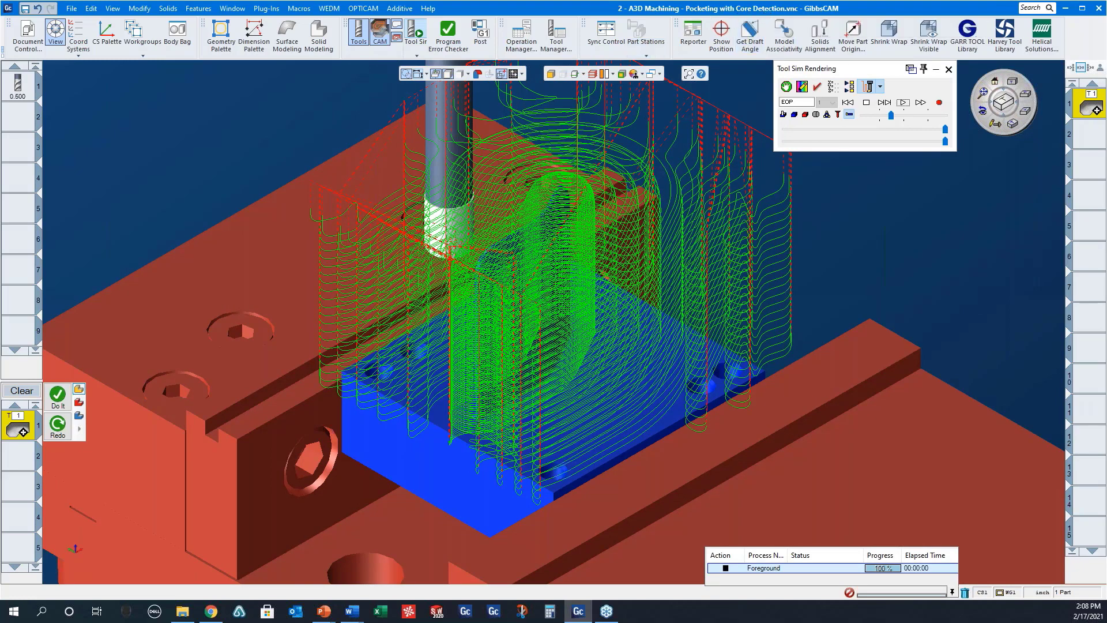
Step: Open the part file 3 - A3D Machining - Adaptive Pocketing.vnc without saving changes to the current part
left_click(72, 9)
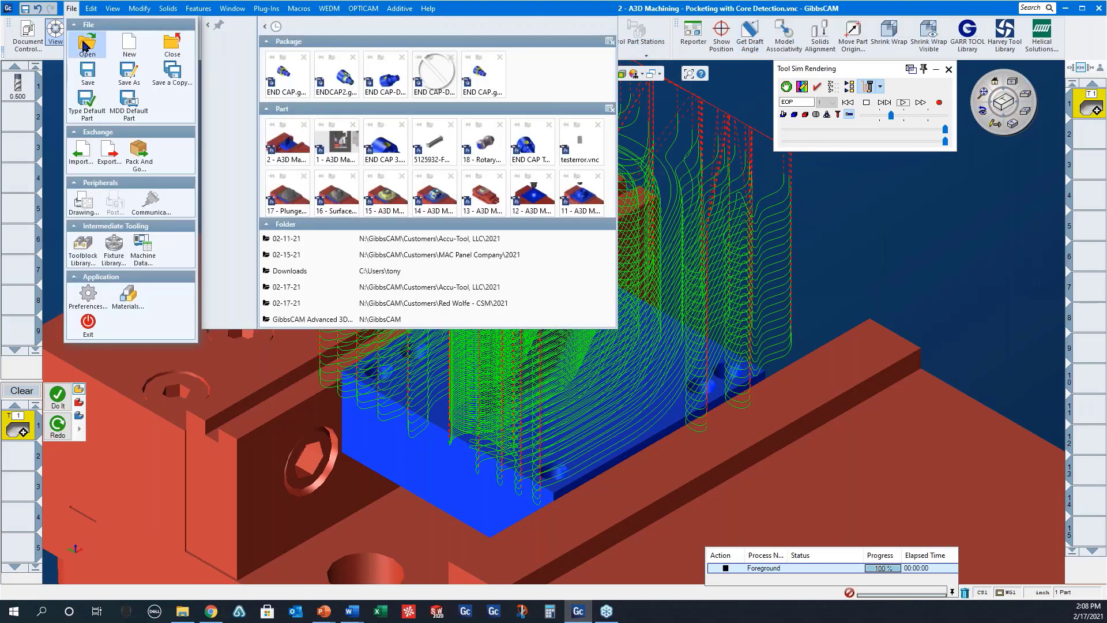
left_click(89, 45)
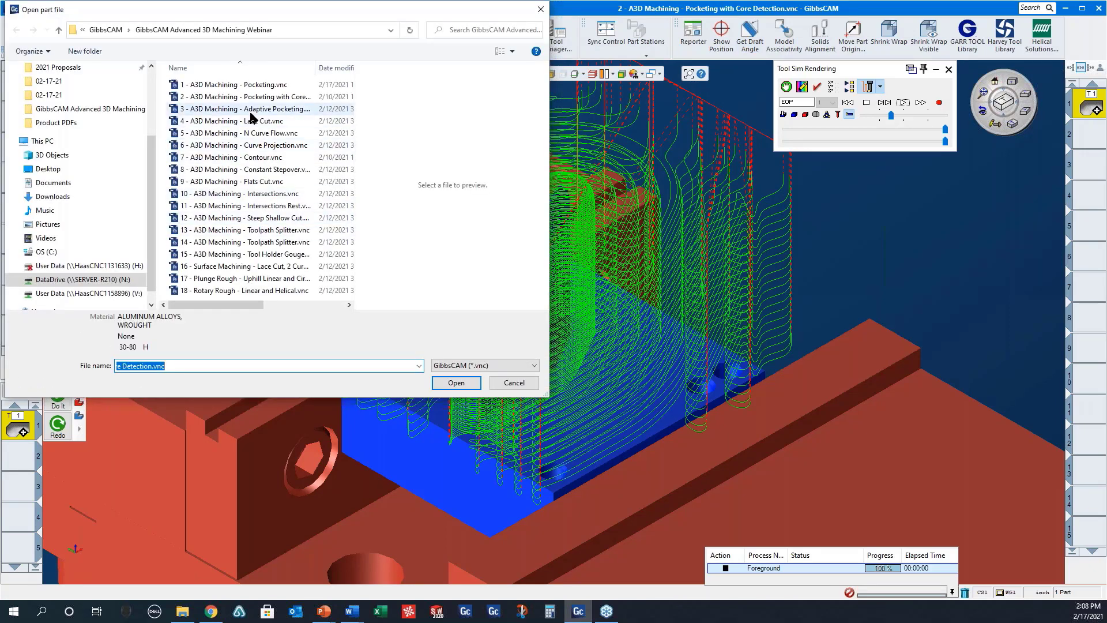
left_click(245, 109)
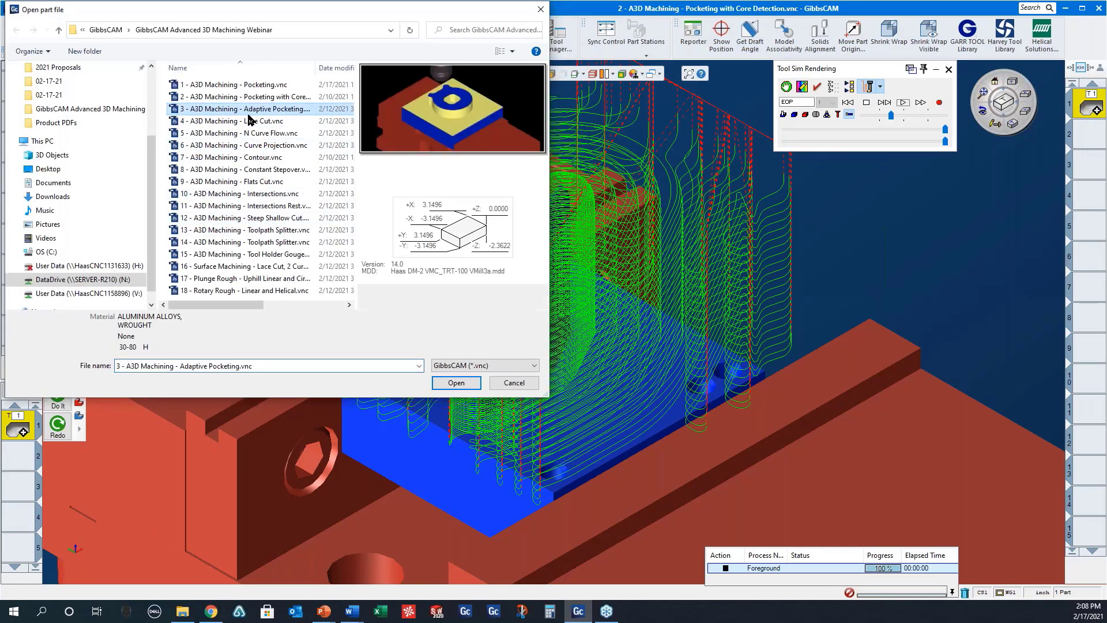
left_click(462, 383)
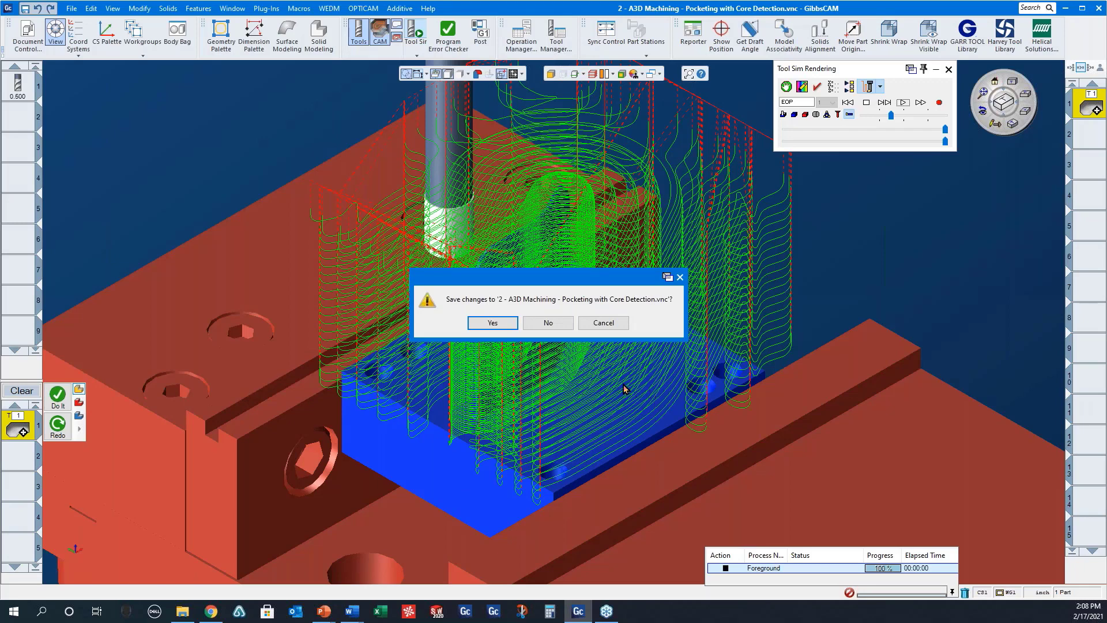
left_click(545, 323)
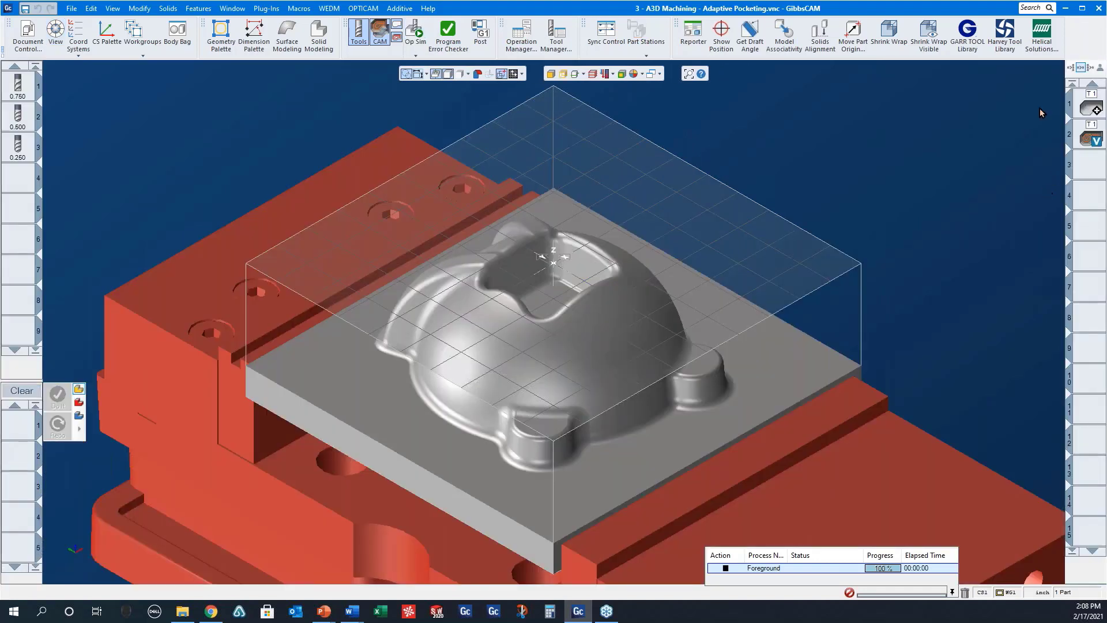
Step: Review the Adaptive Pocketing operation's process settings and its toolpath colour mode options, and deselect the part
double_click(1088, 111)
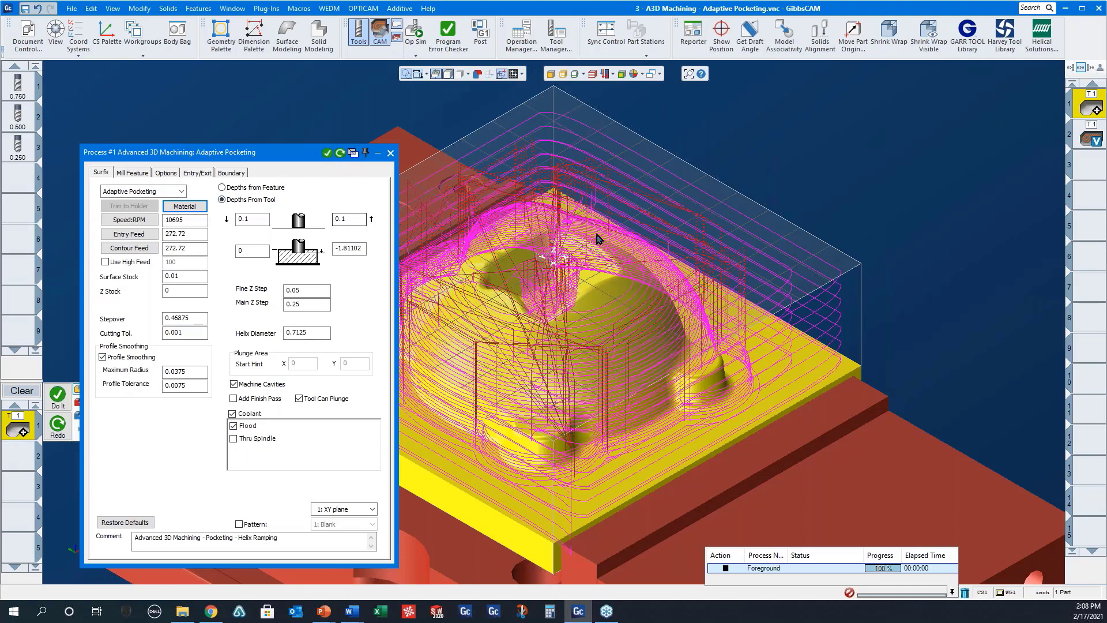
left_click(607, 76)
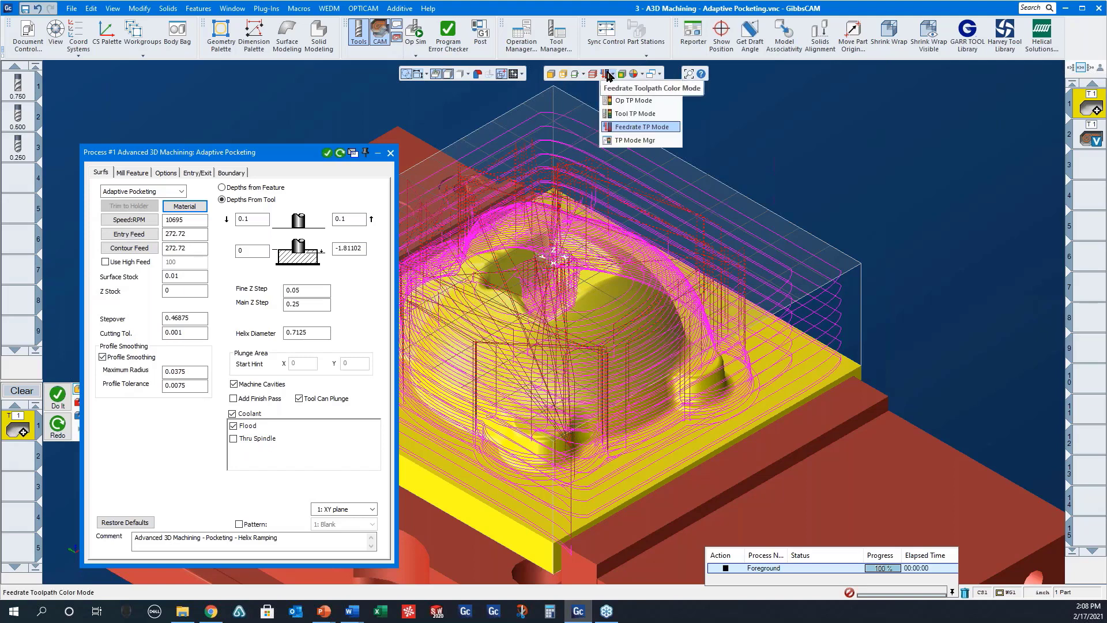
left_click(849, 165)
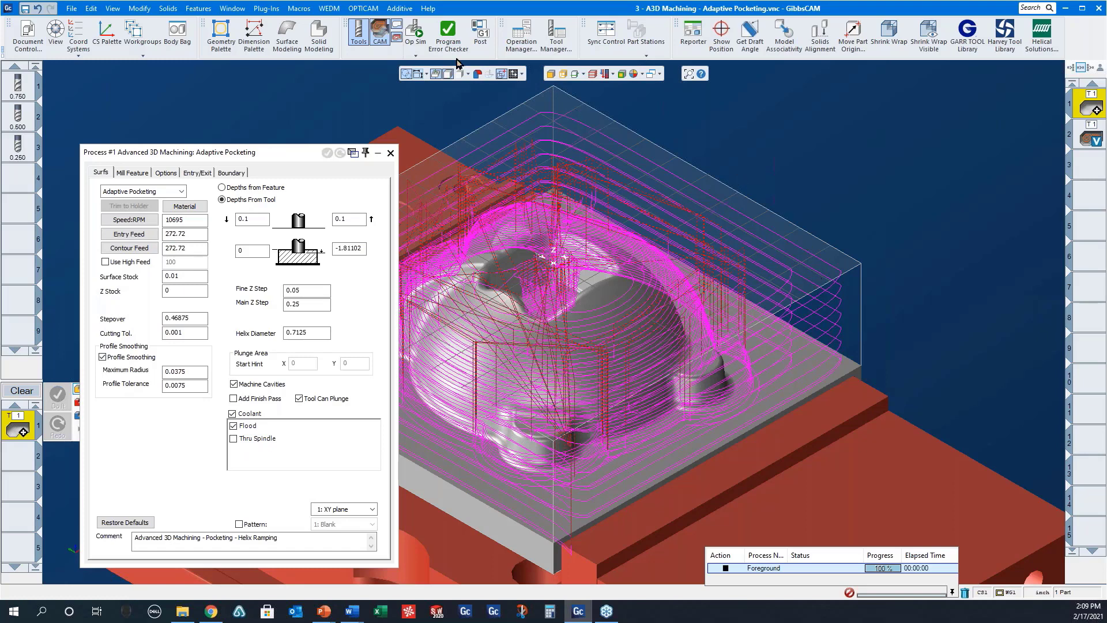
Step: Run Op Sim on the Adaptive Pocketing operation, replay it from the start at adjusted speed, and close its process dialog
left_click(417, 35)
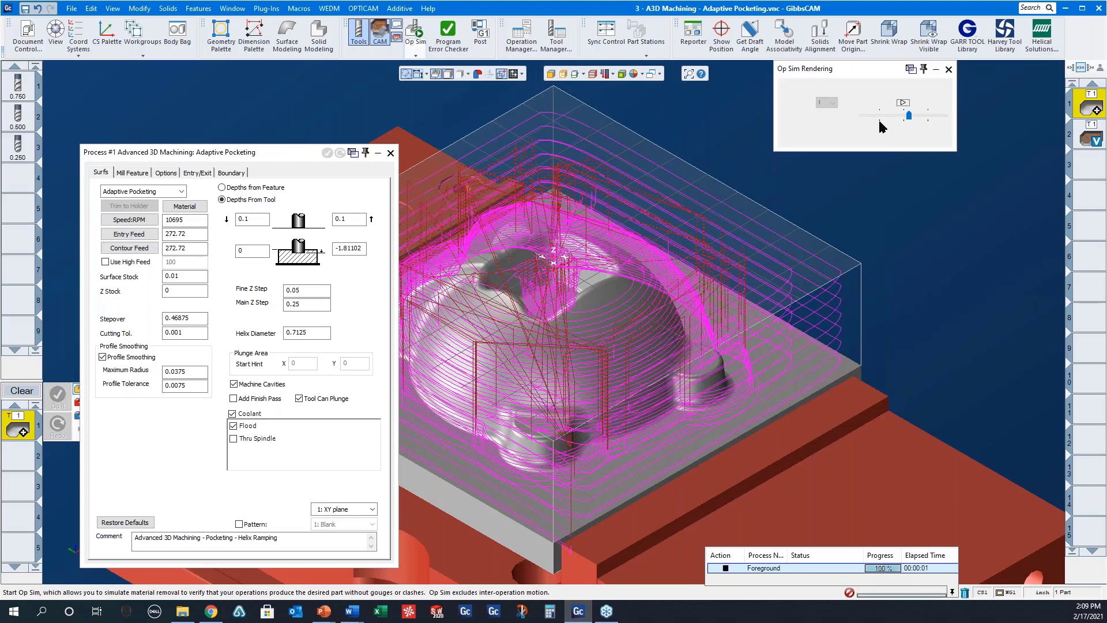
left_click(901, 103)
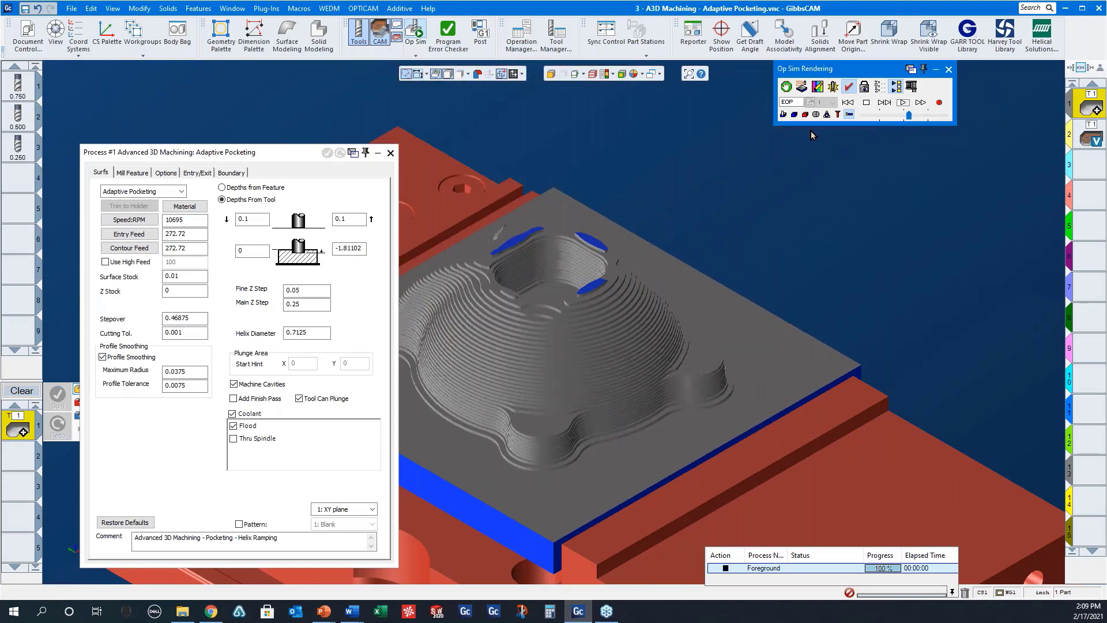
left_click(848, 105)
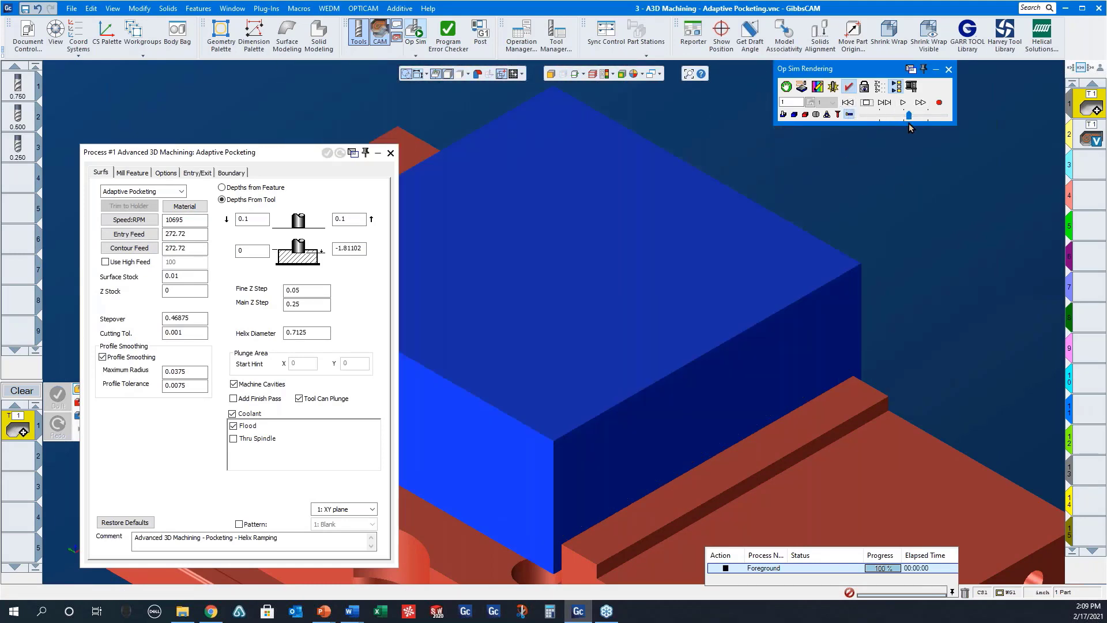
left_click(902, 102)
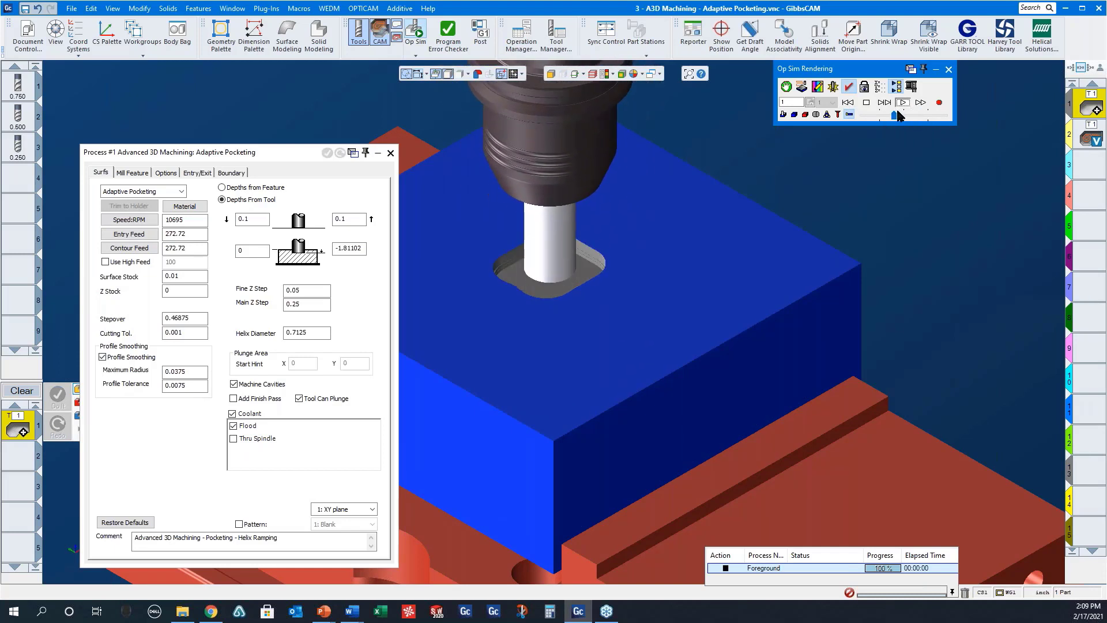
left_click_drag(895, 116, 902, 117)
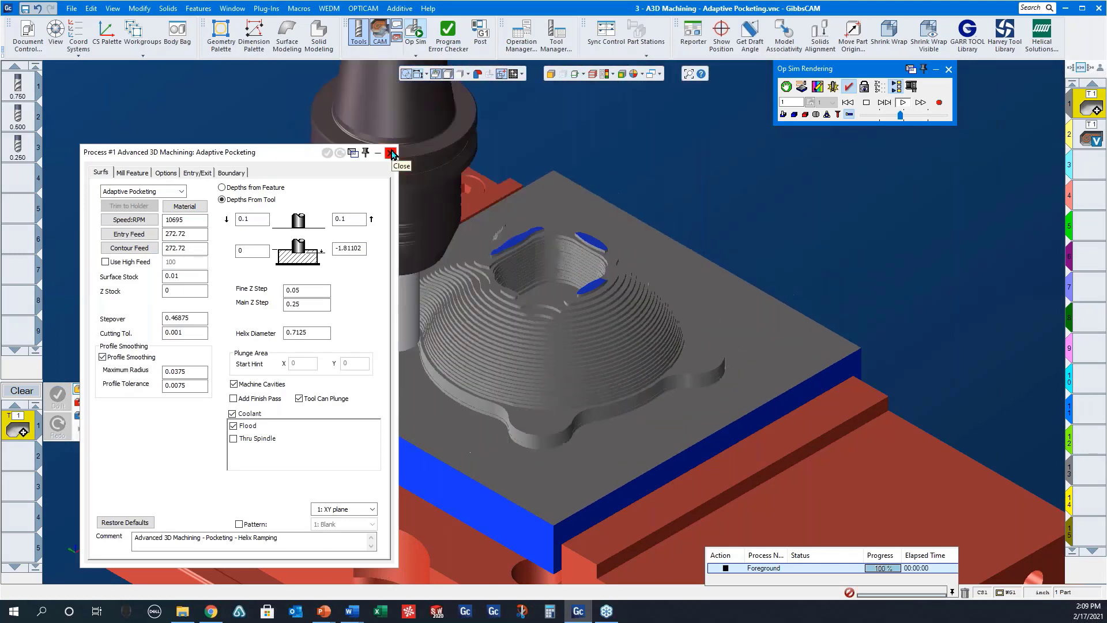
left_click(391, 154)
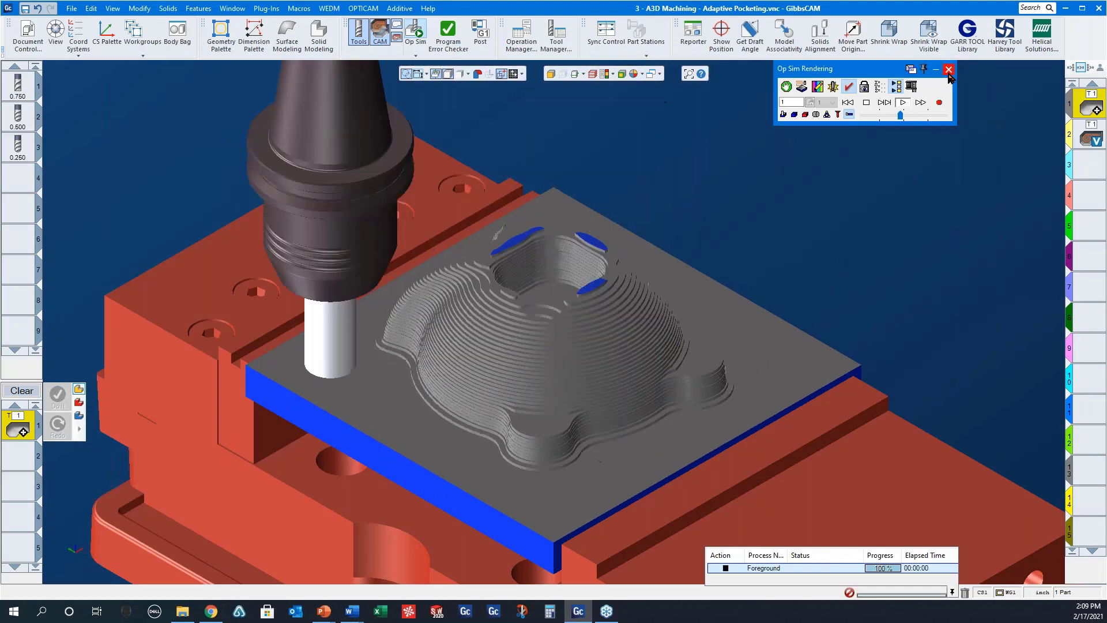
Step: Close the simulation and examine the VoluMill operation's process settings and toolpath from a rotated view
left_click(1068, 141)
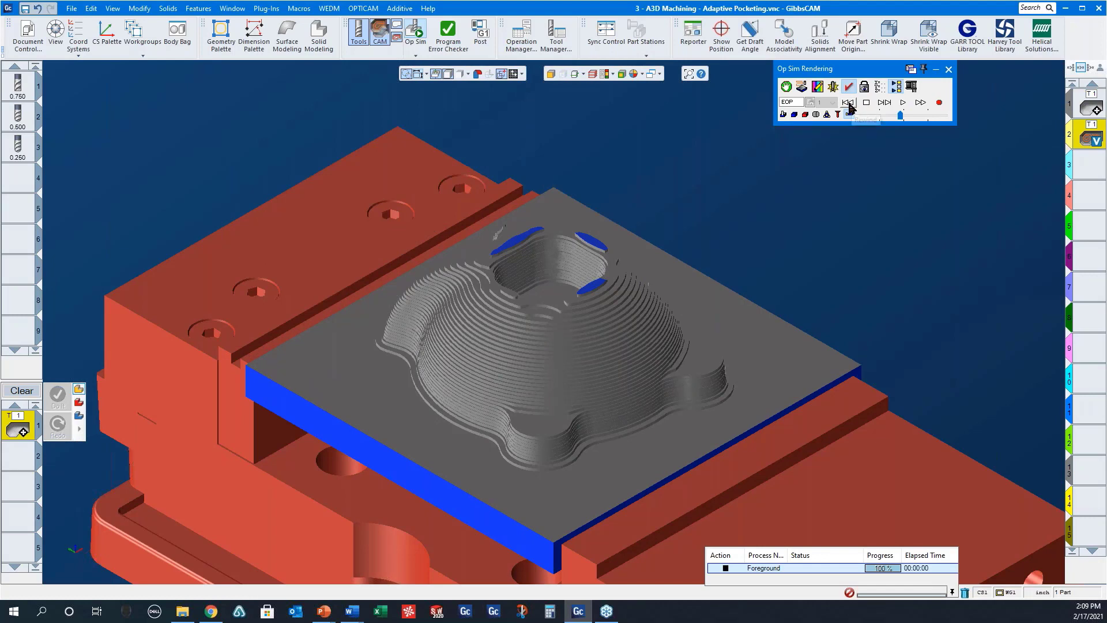
left_click(949, 70)
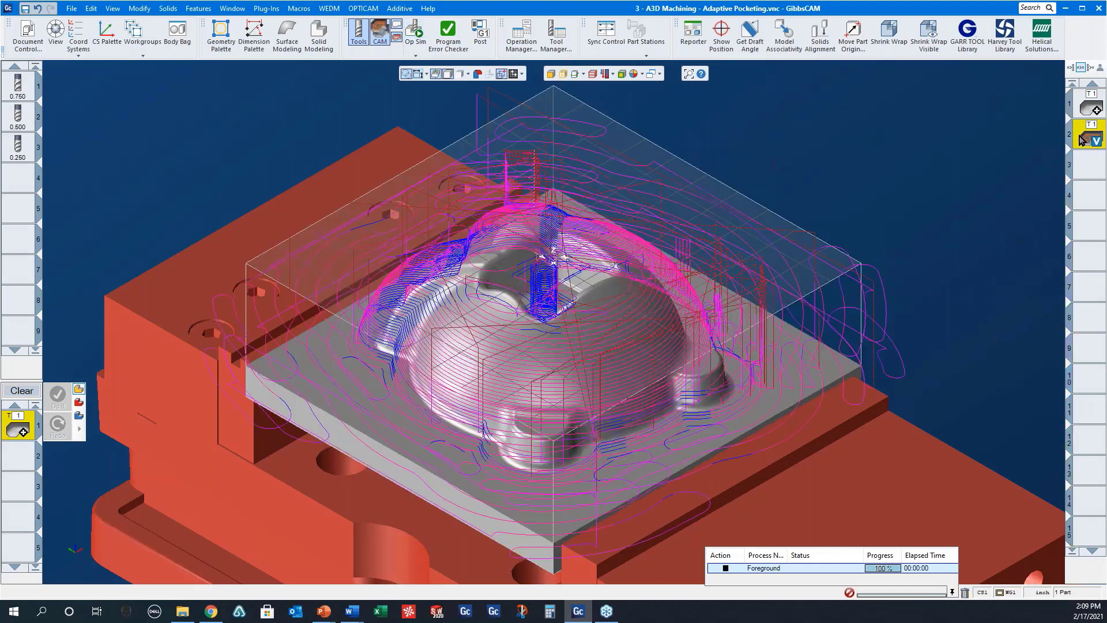
double_click(1082, 139)
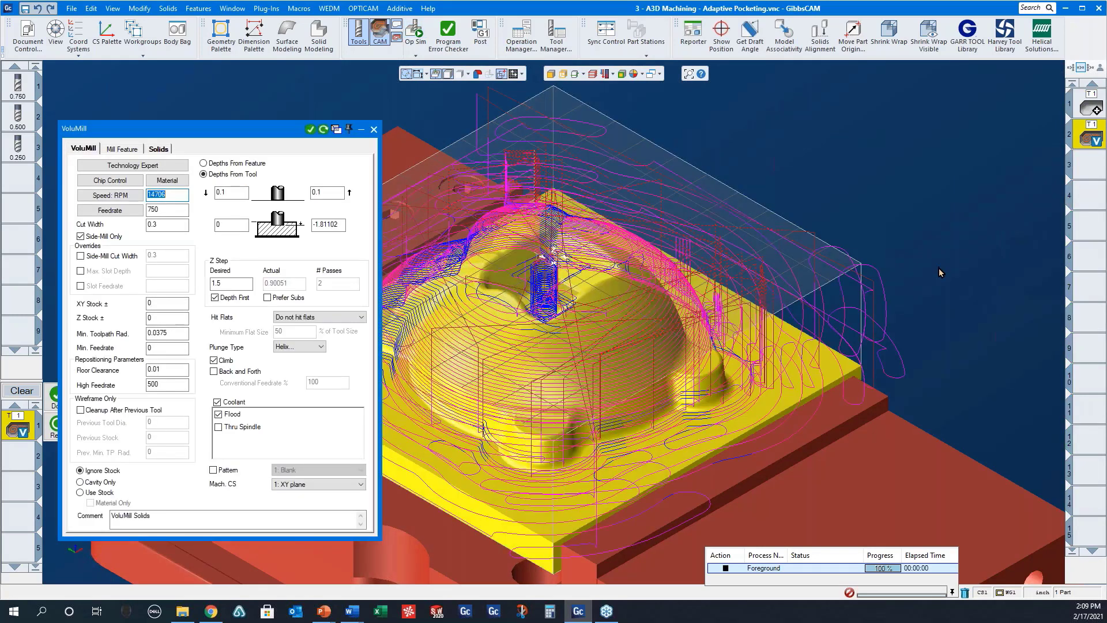
middle_click_drag(911, 300, 496, 388)
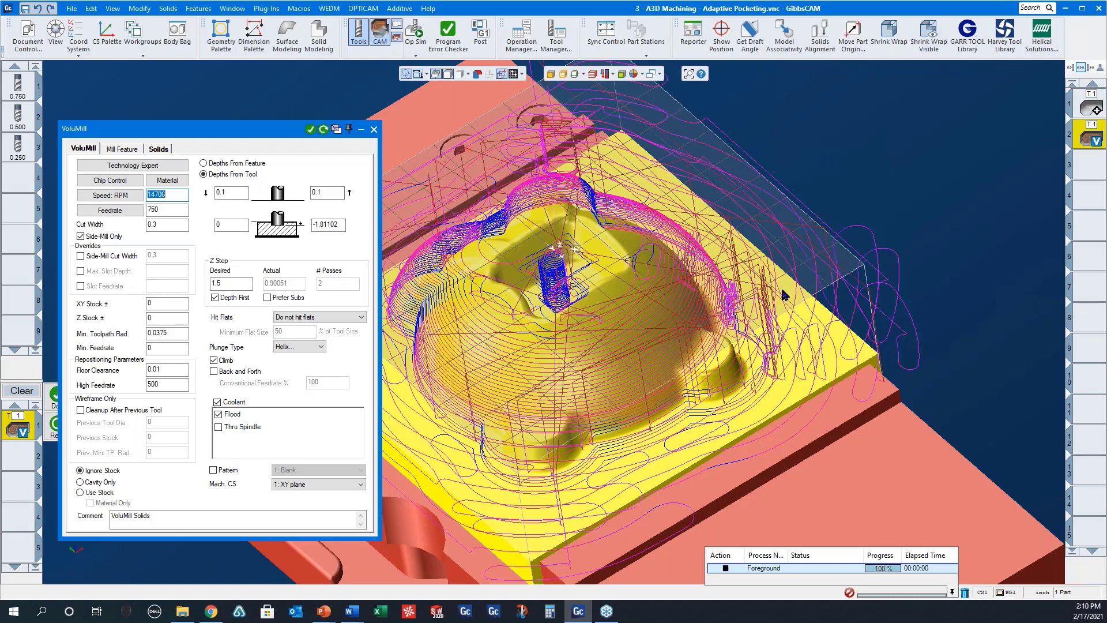
Step: Run Op Sim on the VoluMill operation and speed up its playback
left_click(416, 36)
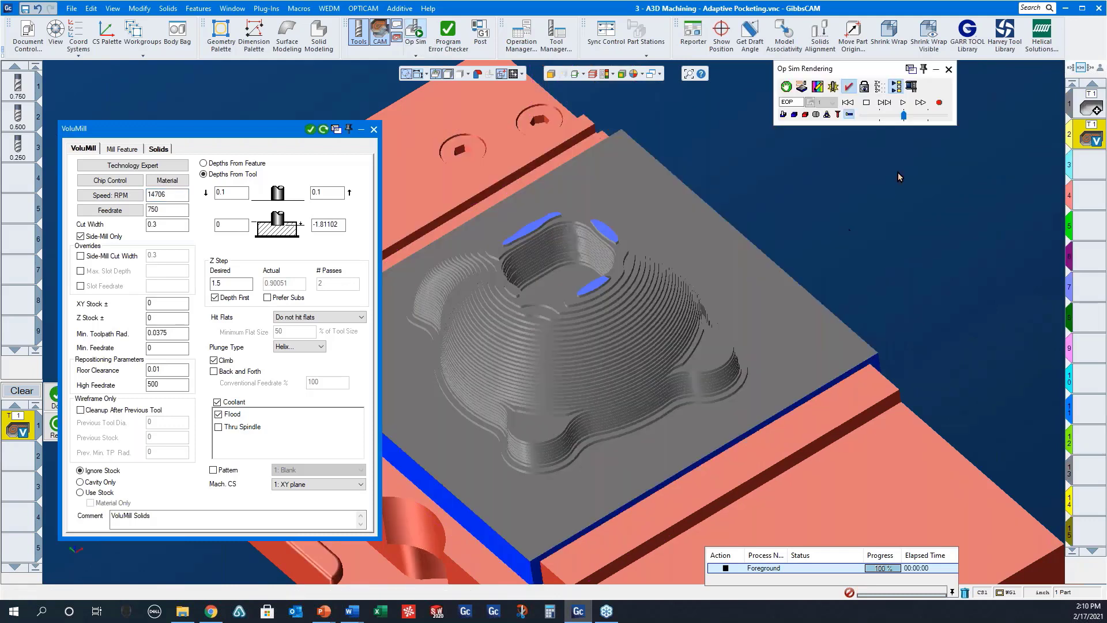
left_click(904, 104)
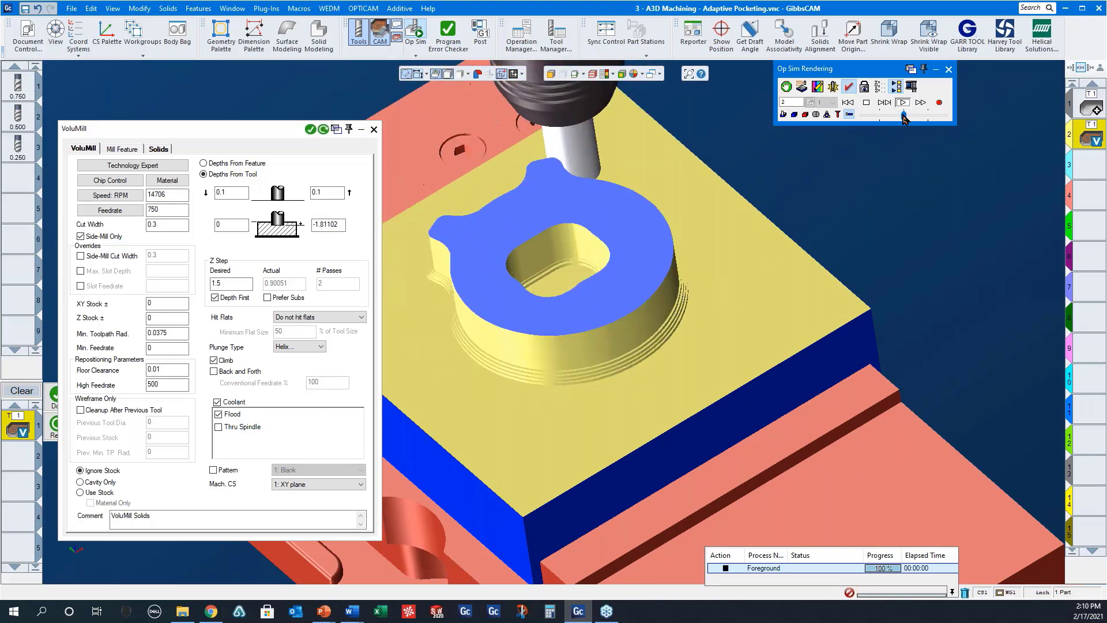
left_click_drag(902, 113, 912, 114)
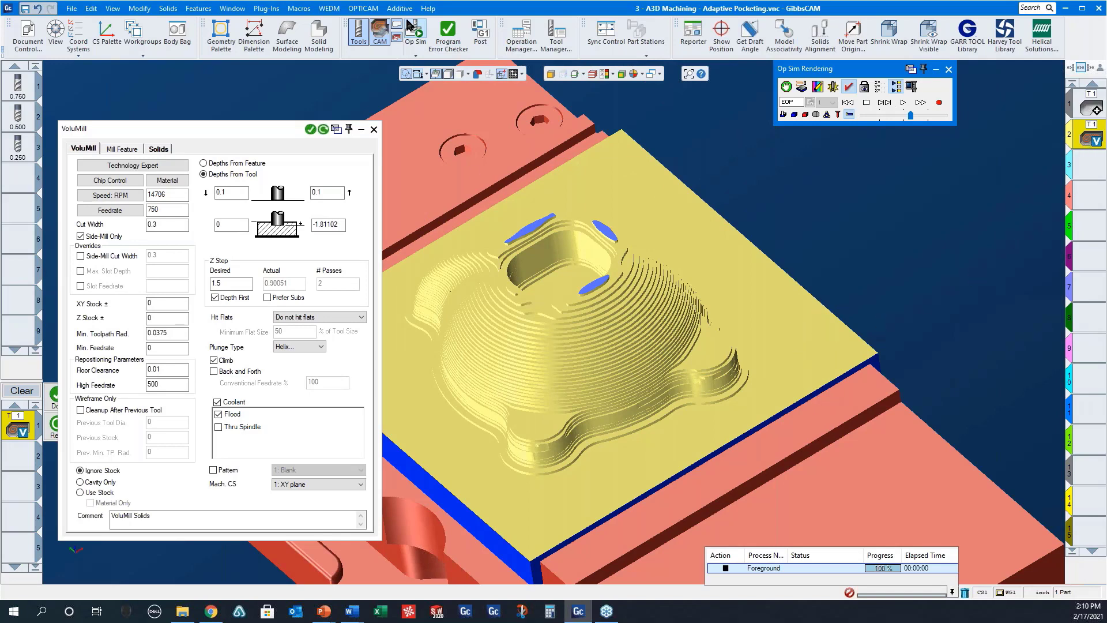
Step: Calculate the toolpath lengths and cut times of both operations in the Operation Manager, and close it and the VoluMill process
left_click(525, 40)
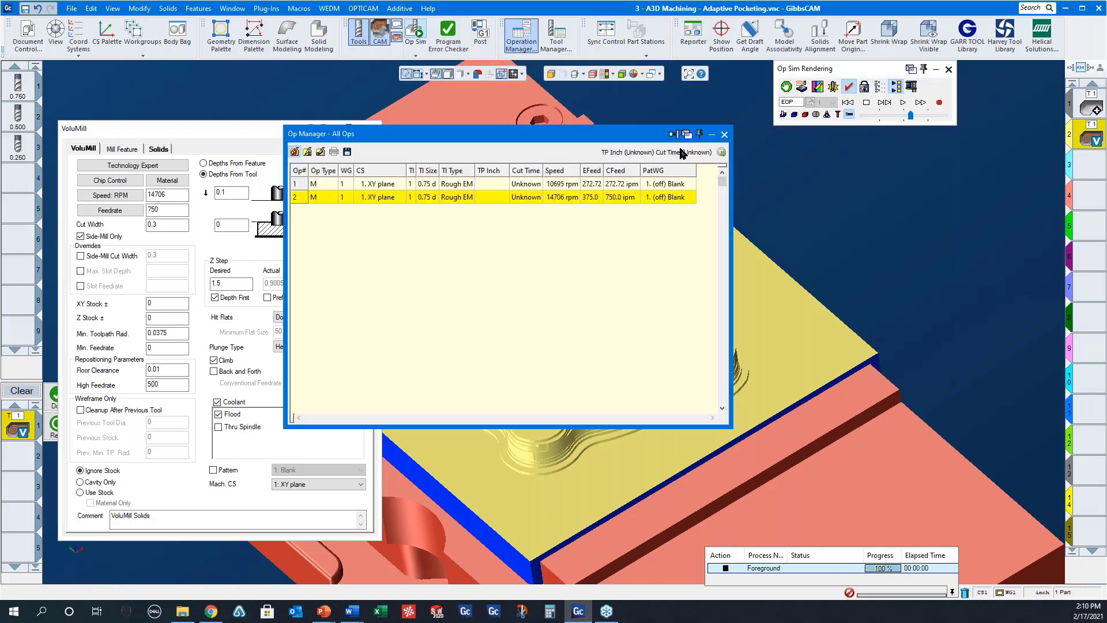
left_click(721, 153)
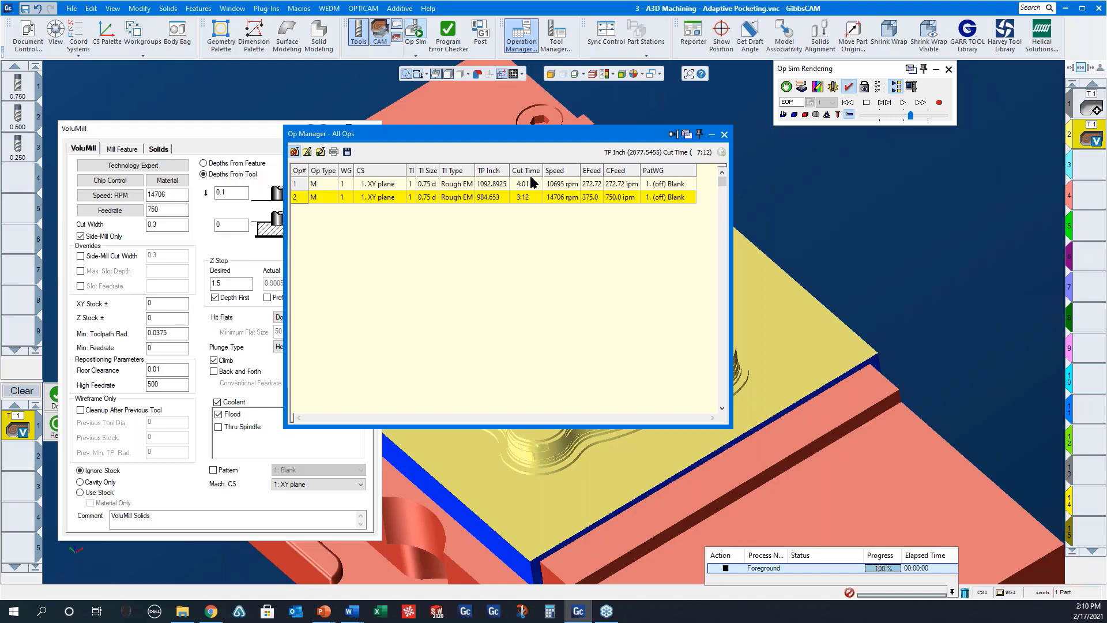
left_click(724, 135)
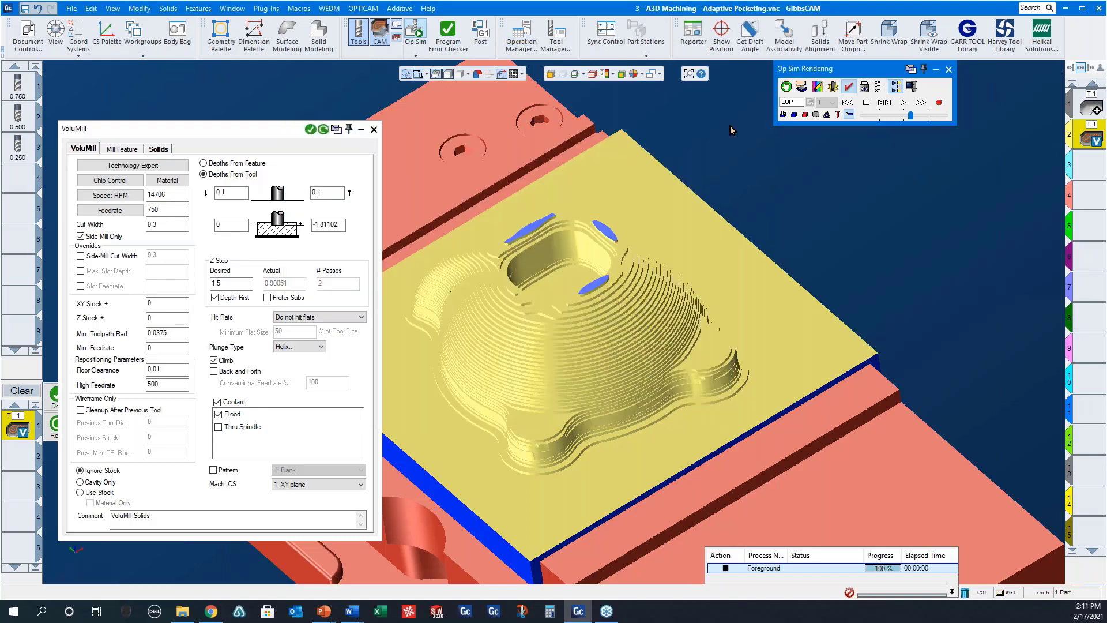
left_click(374, 131)
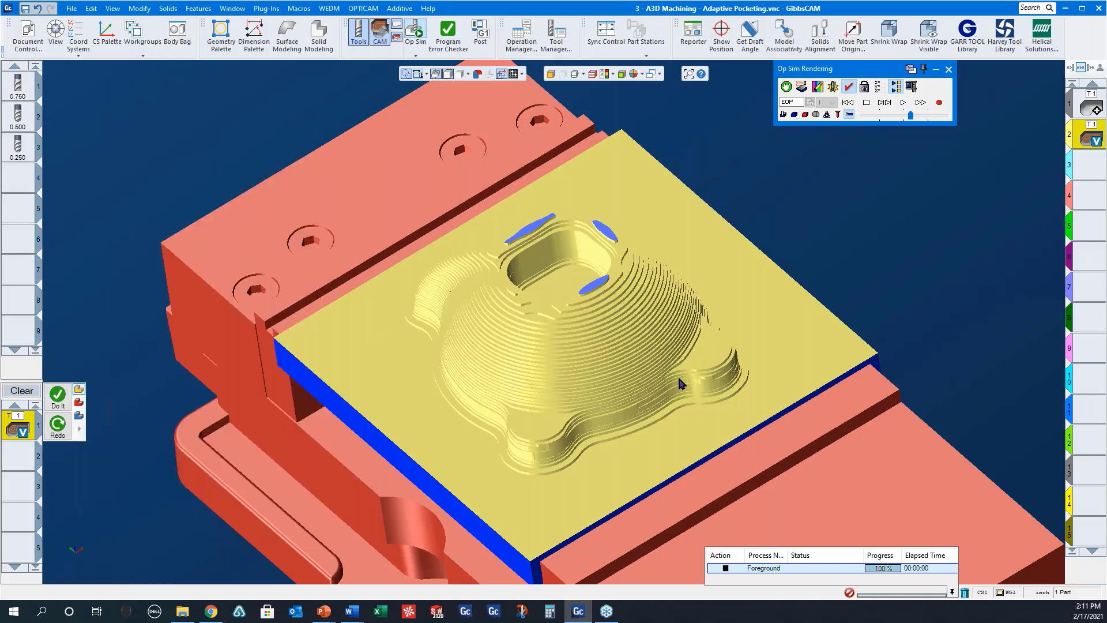
Step: Open the part file "4 - A3D Machining - Lace Cut.vnc" without saving changes to the Adaptive Pocketing part
left_click(71, 8)
left_click(86, 49)
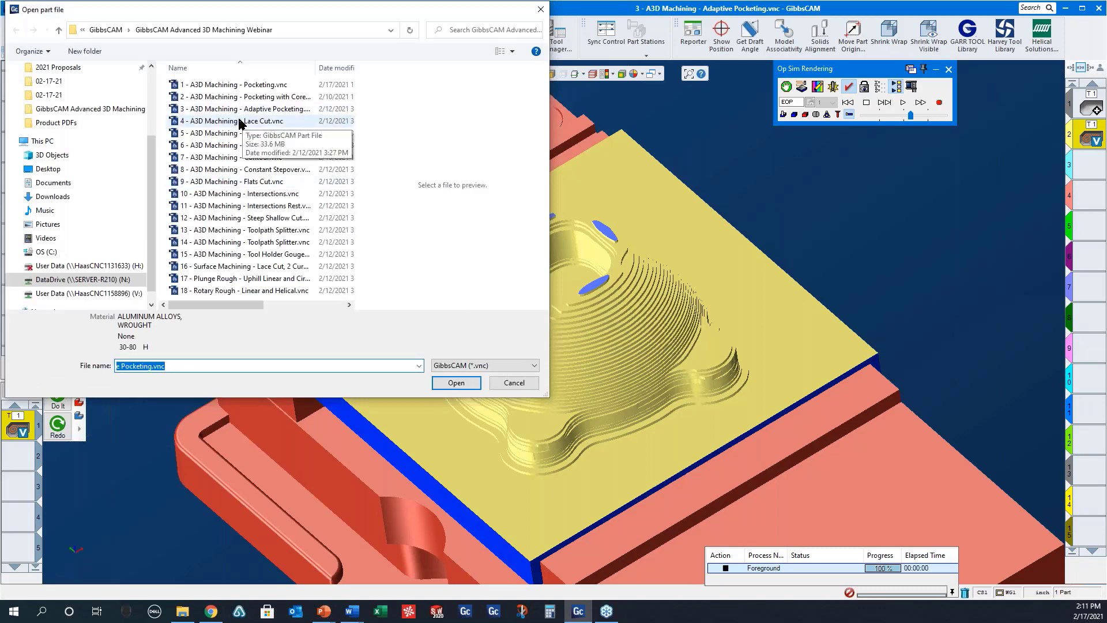
left_click(241, 122)
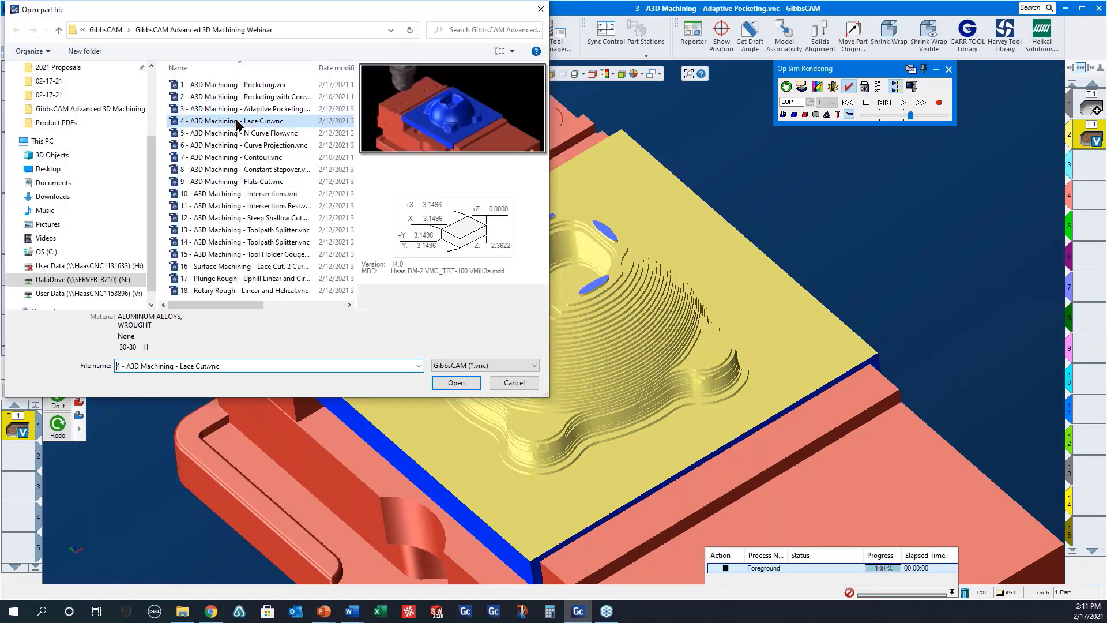
left_click(456, 383)
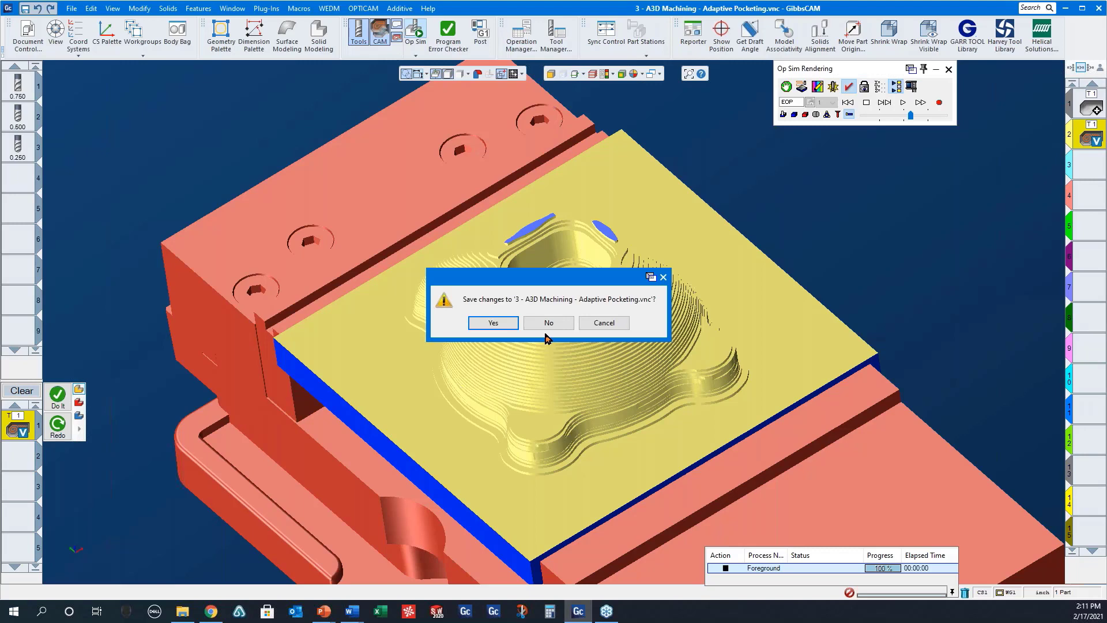
left_click(548, 322)
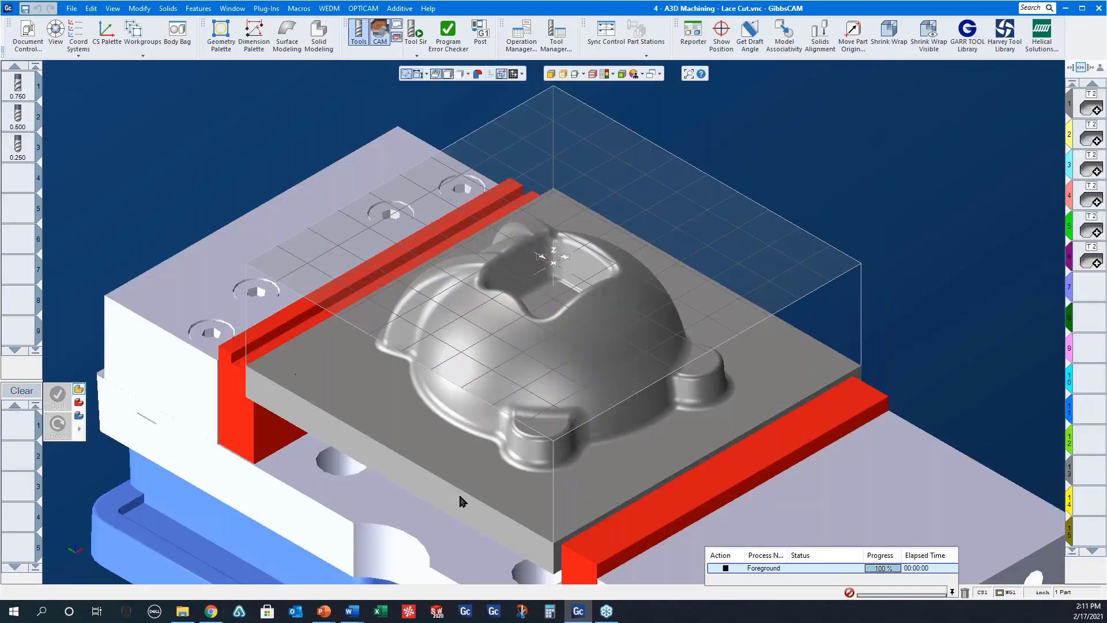
Step: Review the first Lace Cut operation's surface, boundary, entry/exit and connect move settings, and close its process dialog
double_click(1087, 111)
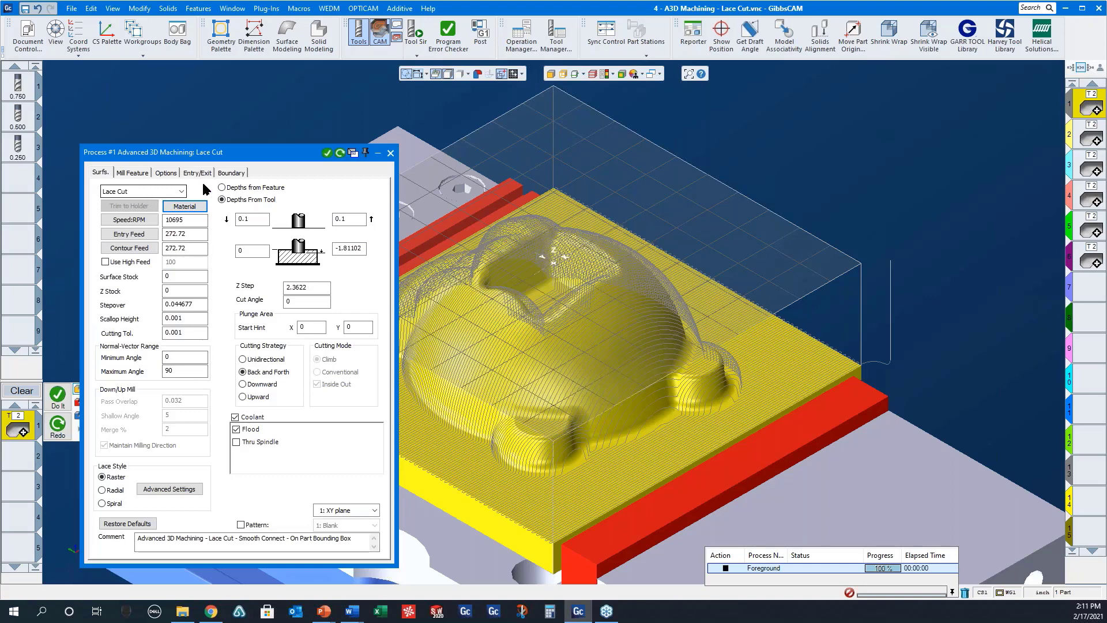
left_click(232, 174)
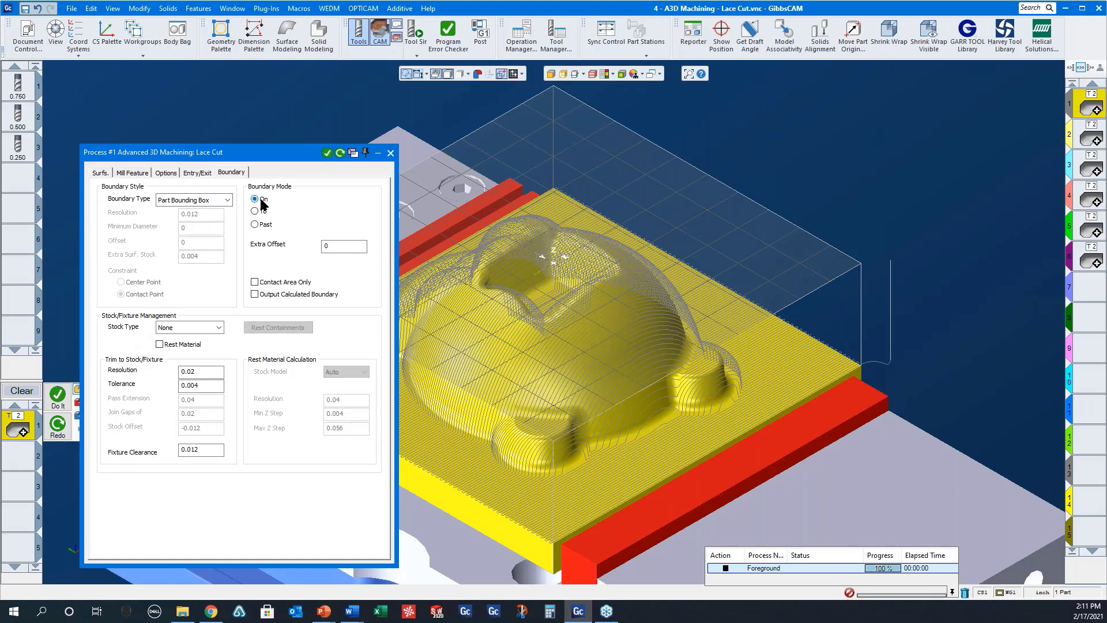
left_click(198, 172)
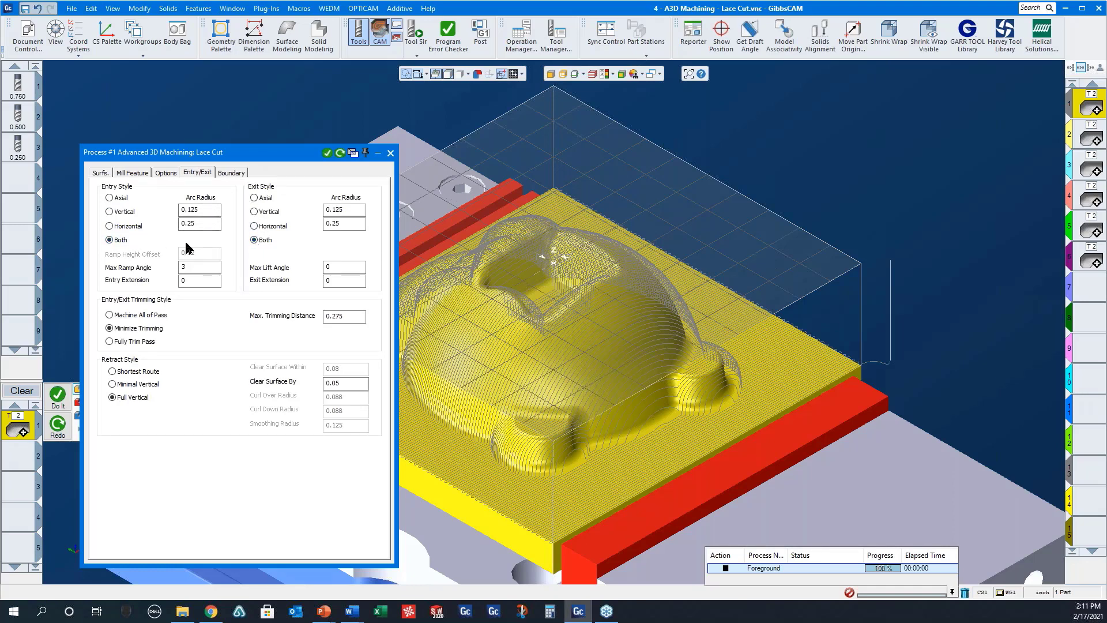
left_click(168, 173)
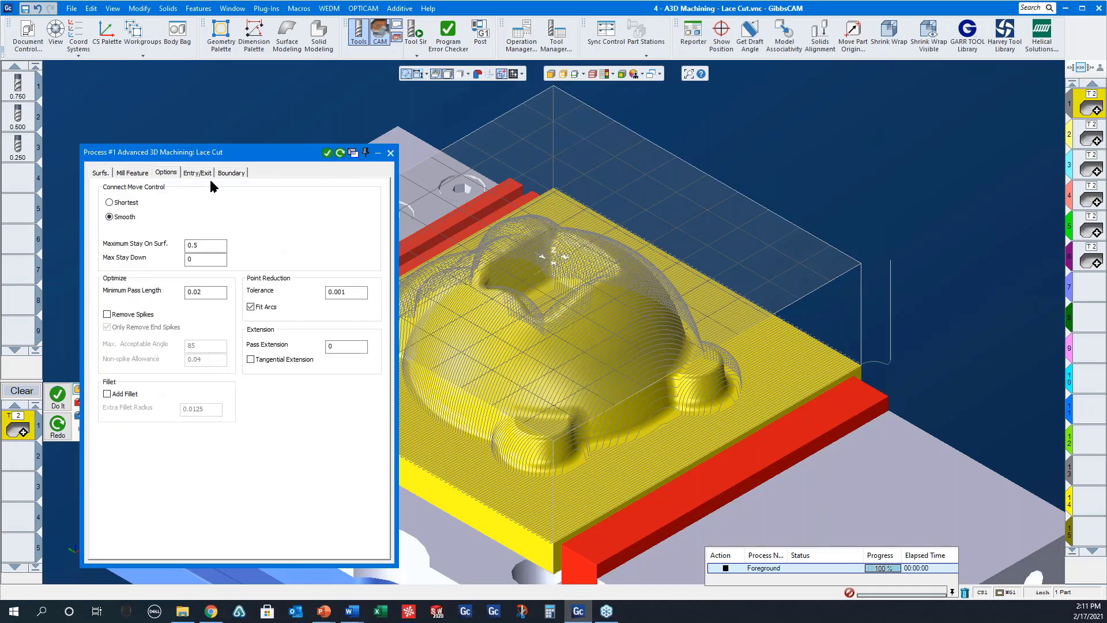
left_click(391, 154)
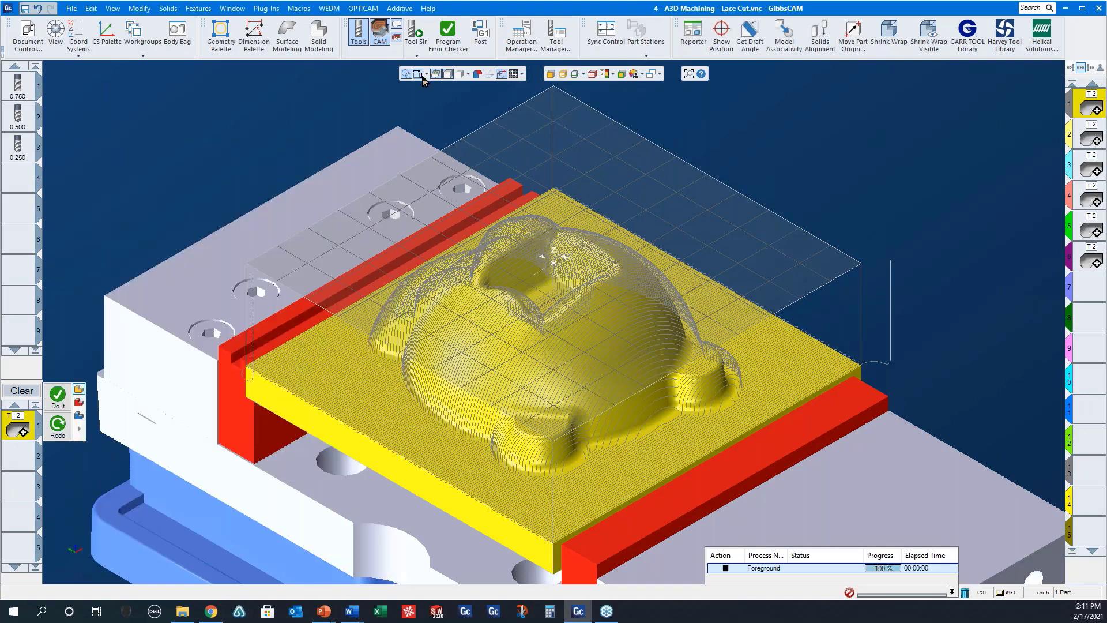
Step: Run Tool Sim on the first Lace Cut operation and inspect its toolpath connections at the plate's corner
left_click(413, 32)
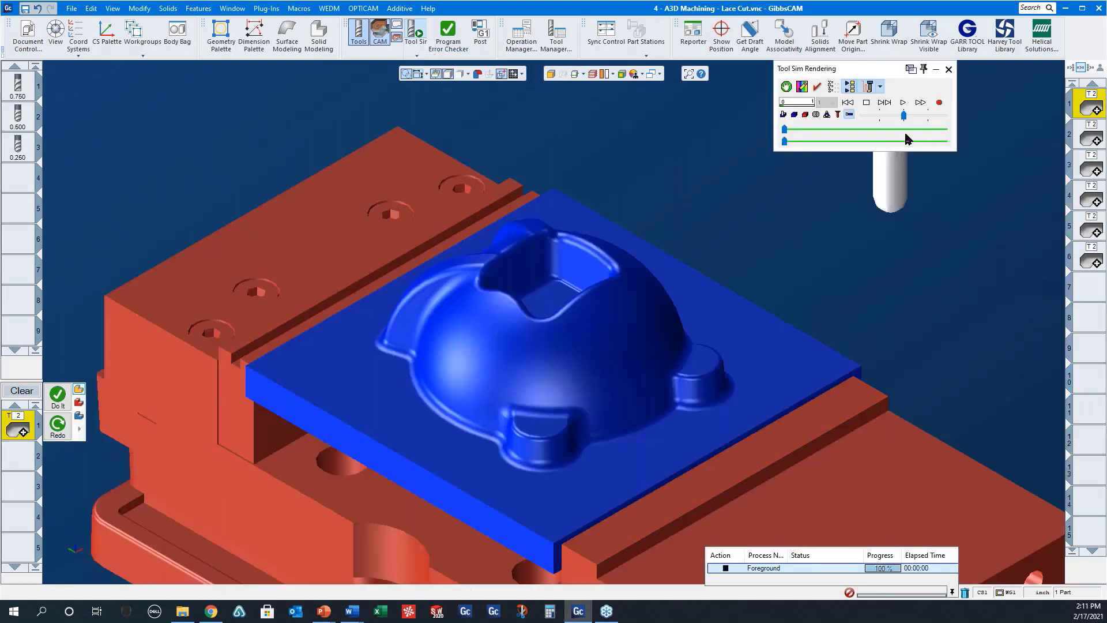
left_click(901, 102)
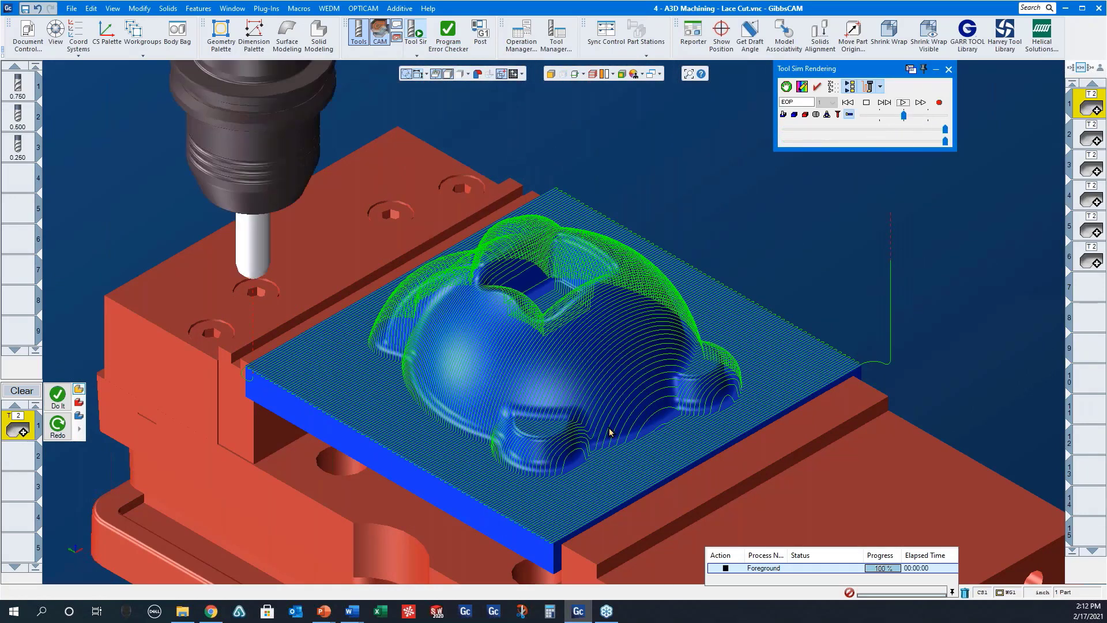
left_click_drag(819, 324, 875, 388)
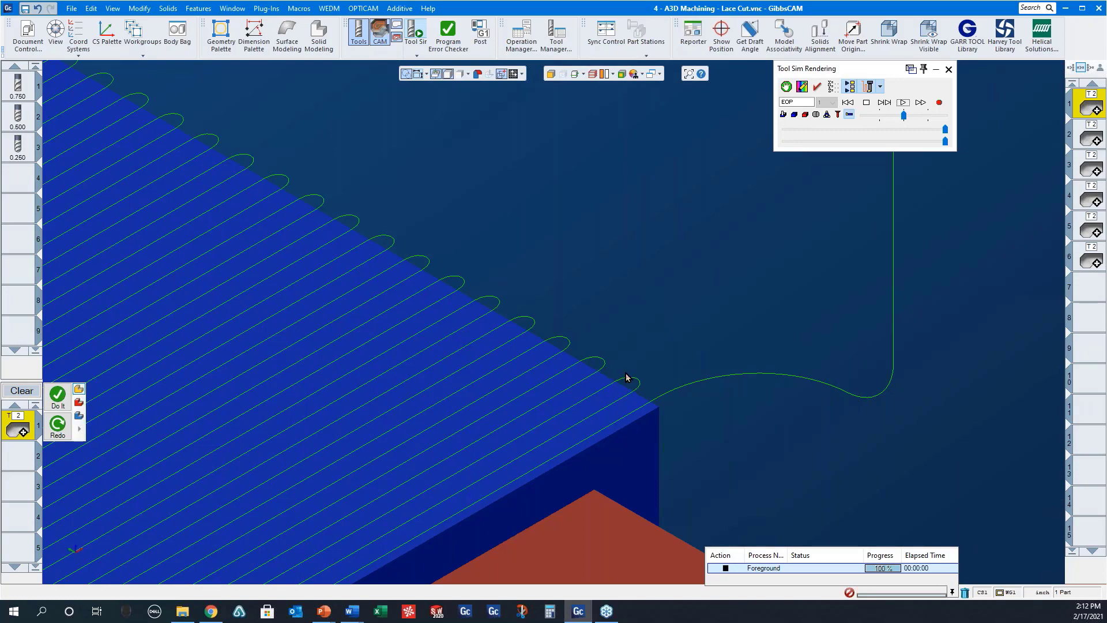
scroll(670, 301, "down", 10)
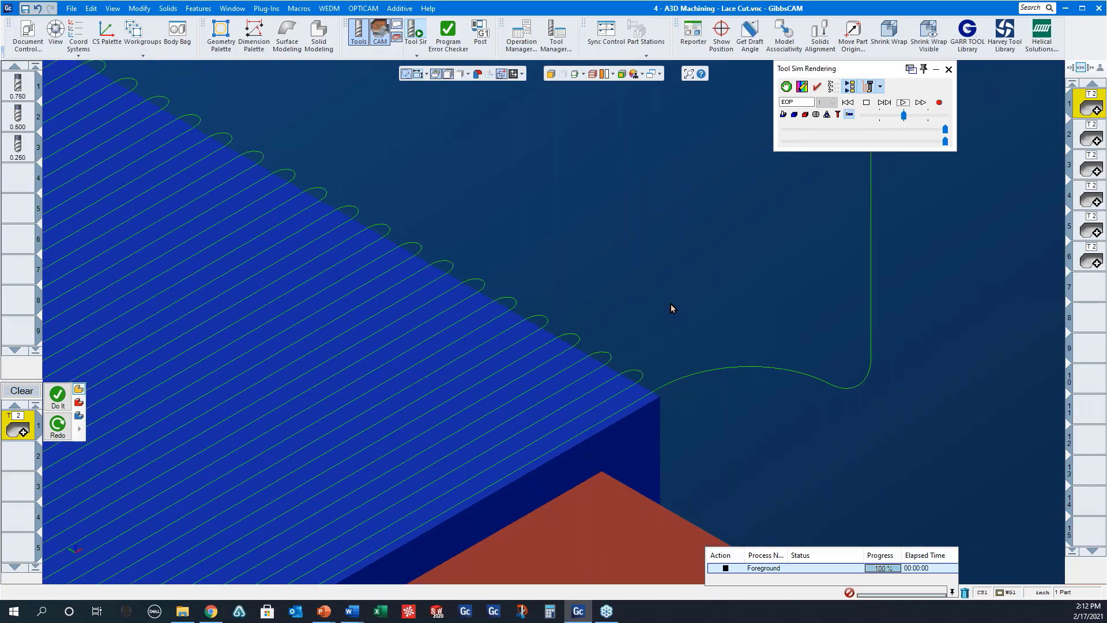
scroll(560, 279, "down", 3)
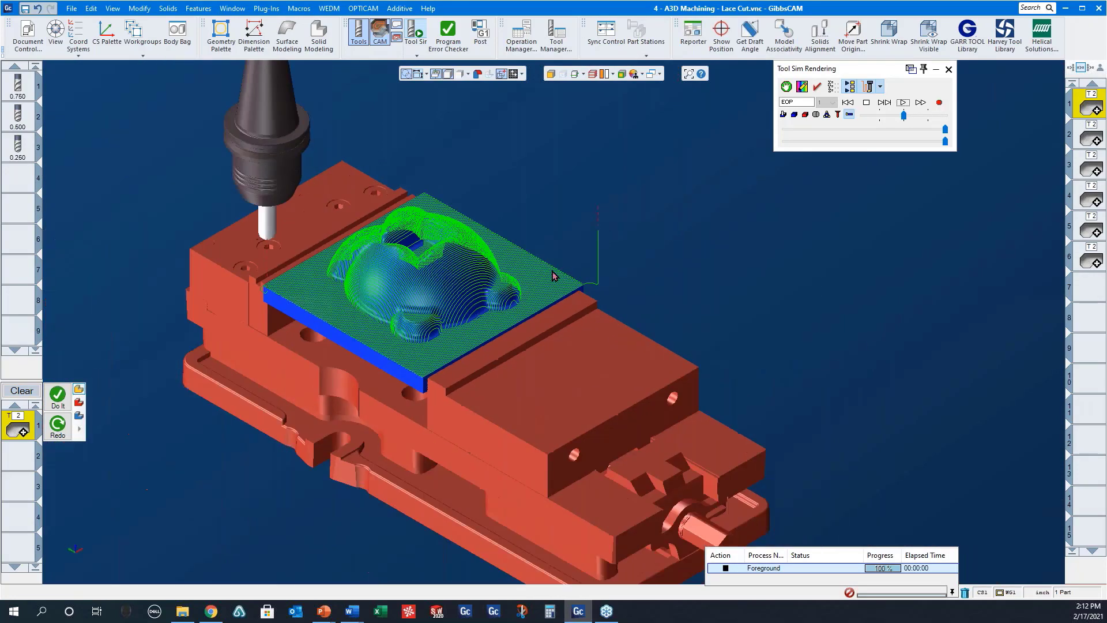
Step: Replay Tool Sim from the start for the second Lace Cut operation and inspect its toolpath near the plate's corner
left_click(1098, 139)
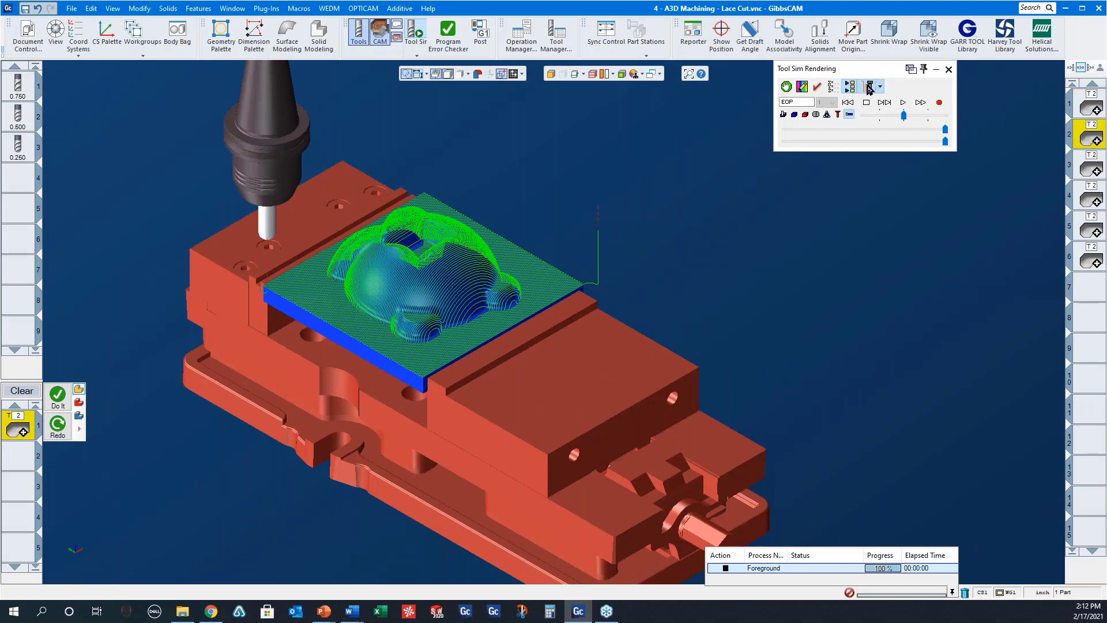
left_click(848, 104)
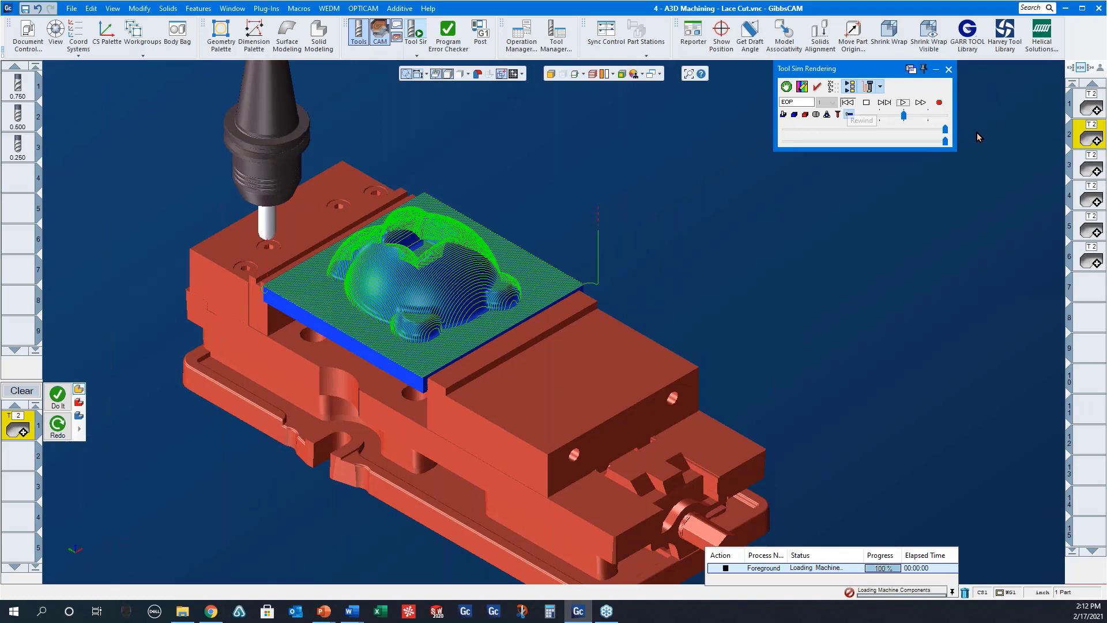
left_click(903, 104)
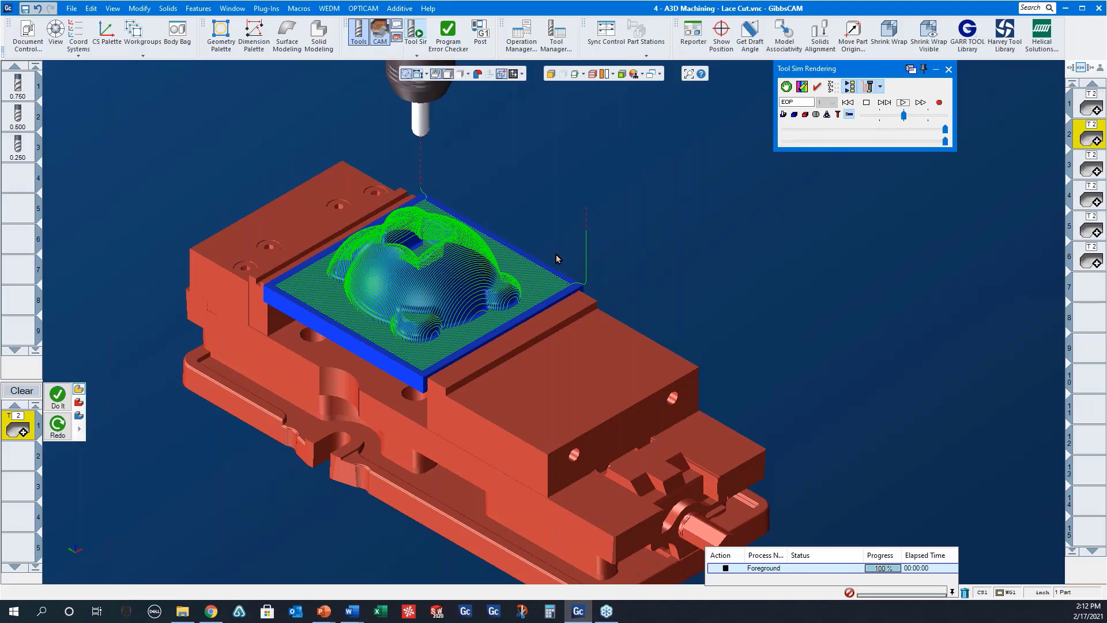
left_click_drag(506, 241, 612, 323)
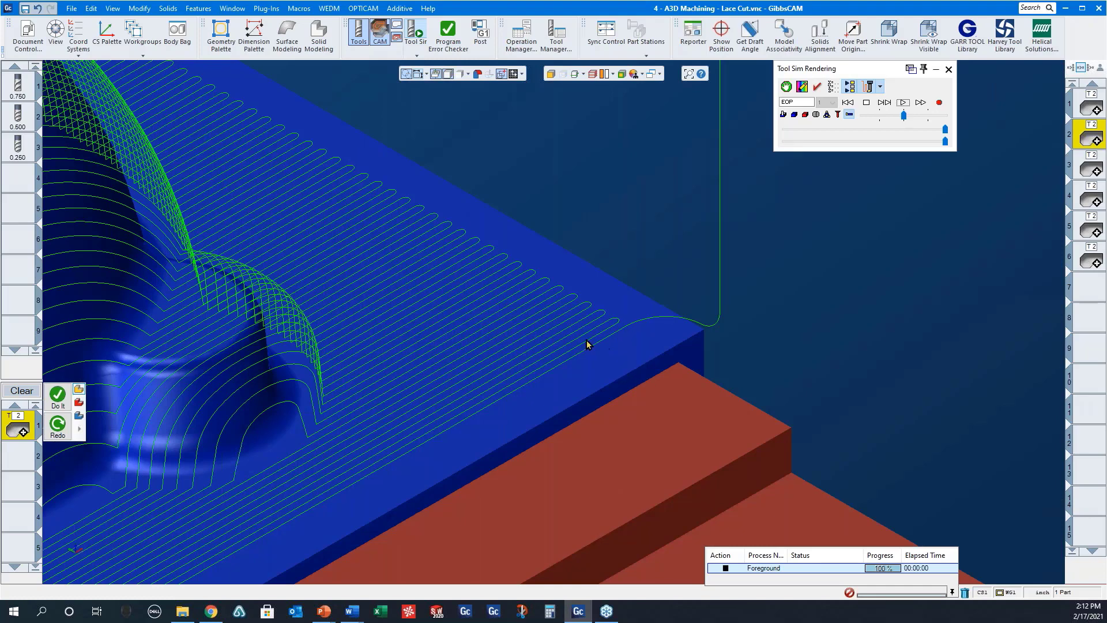
Step: Check the boundary settings of the loaded Lace Cut process and of the second operation, closing each process dialog
double_click(20, 424)
left_click(229, 173)
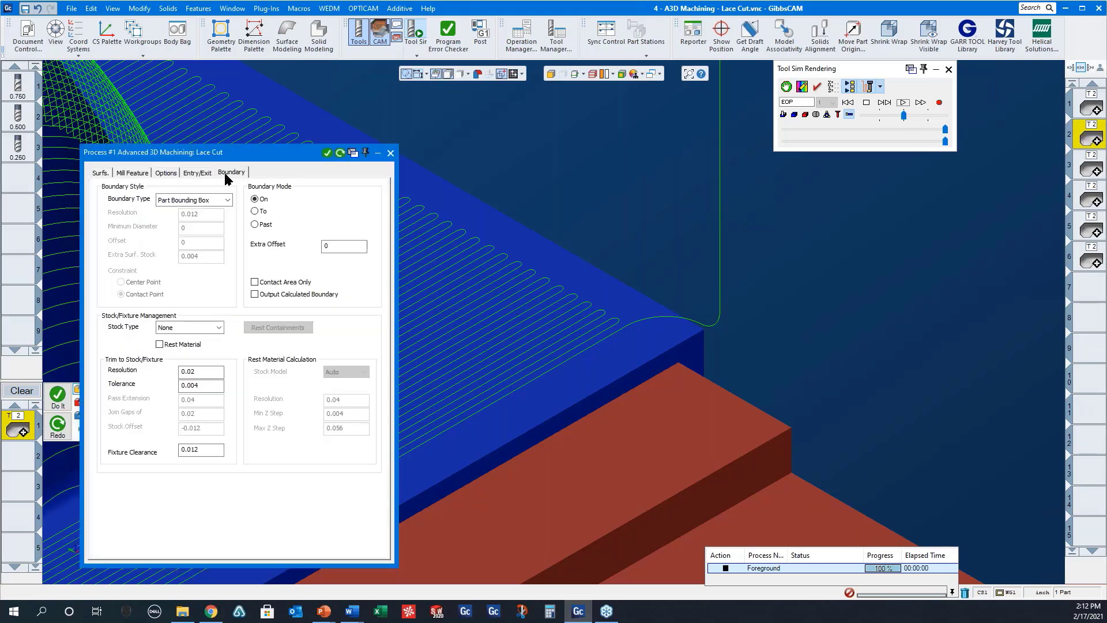
left_click(390, 153)
double_click(1092, 140)
left_click(390, 153)
Step: Examine the third Lace Cut operation's boundary settings, replay its Tool Sim from the start, and close the process dialog
left_click(1092, 169)
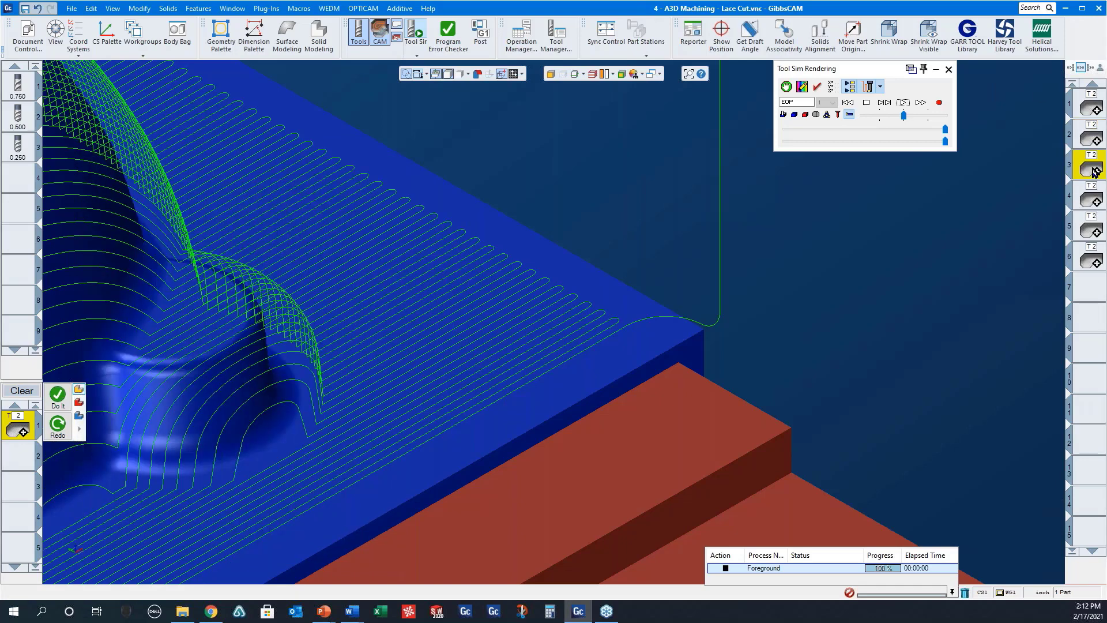
double_click(1094, 170)
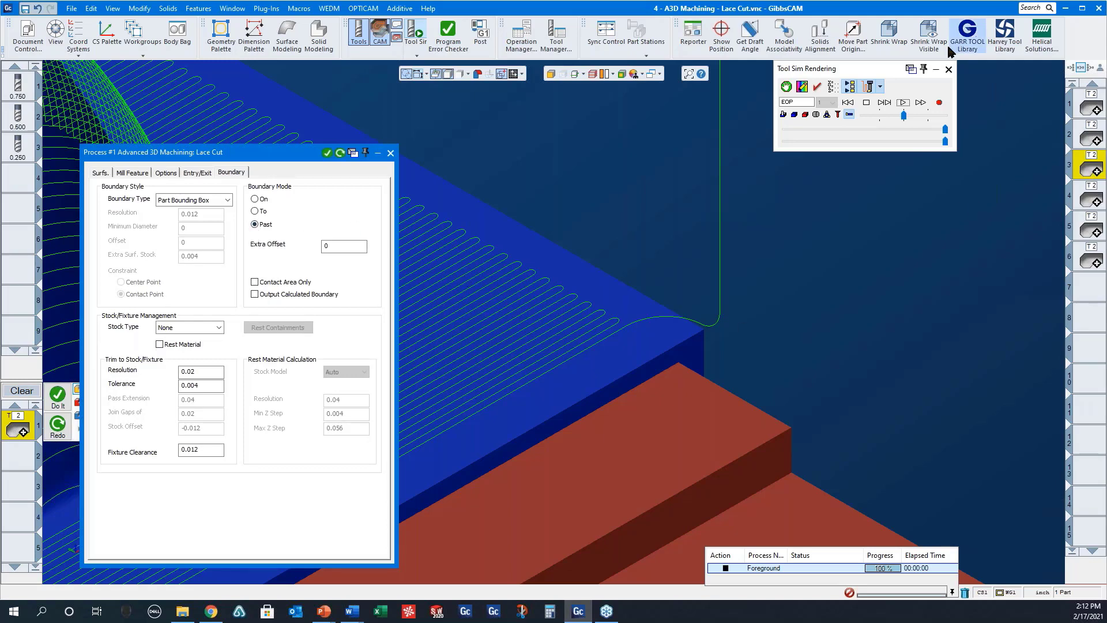
left_click(849, 103)
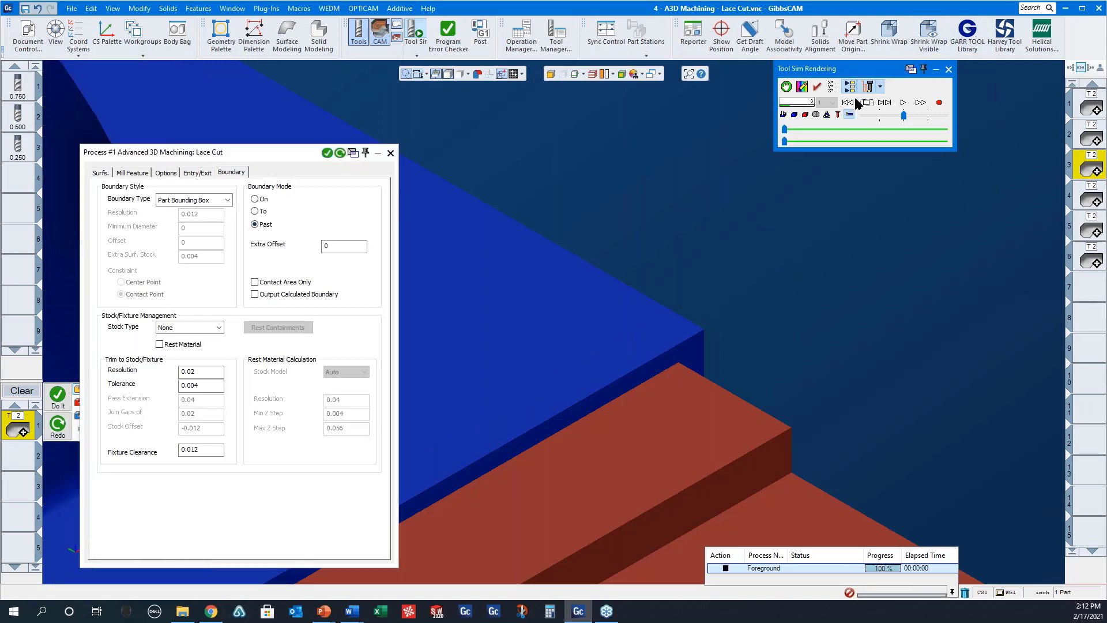
left_click(902, 104)
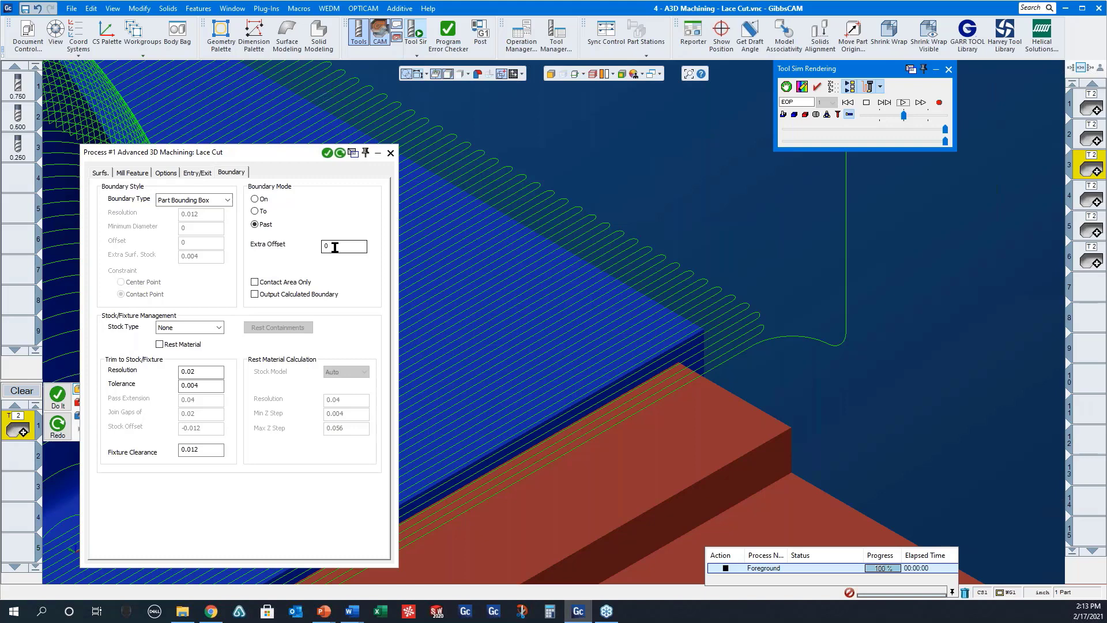
left_click(391, 153)
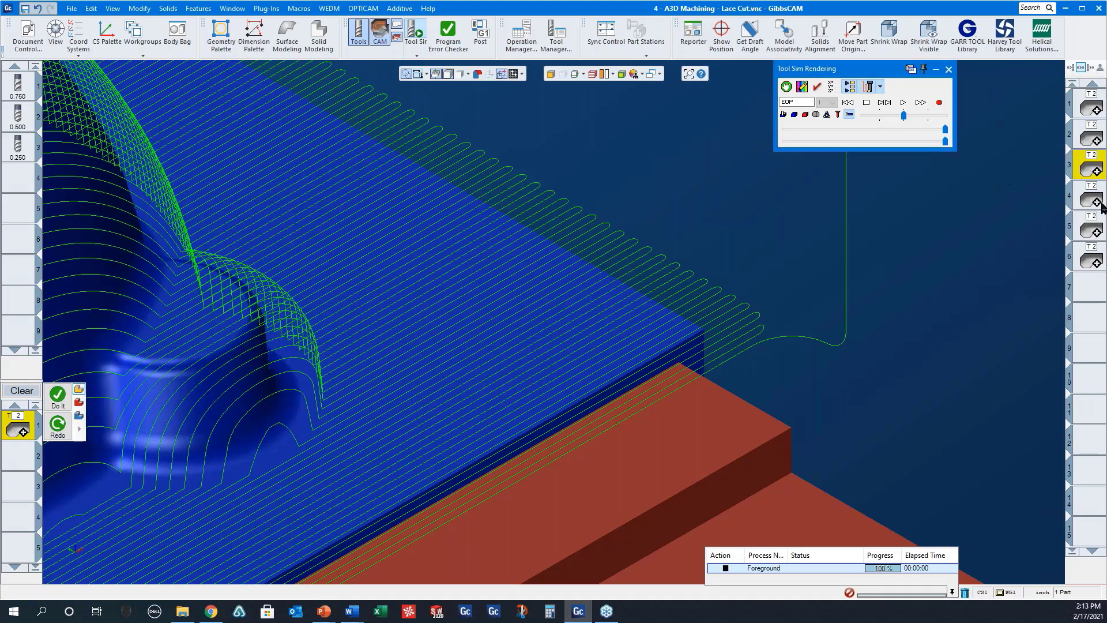
Step: Open the fourth Lace Cut operation's boundary settings and replay its Tool Sim from the start
double_click(1089, 201)
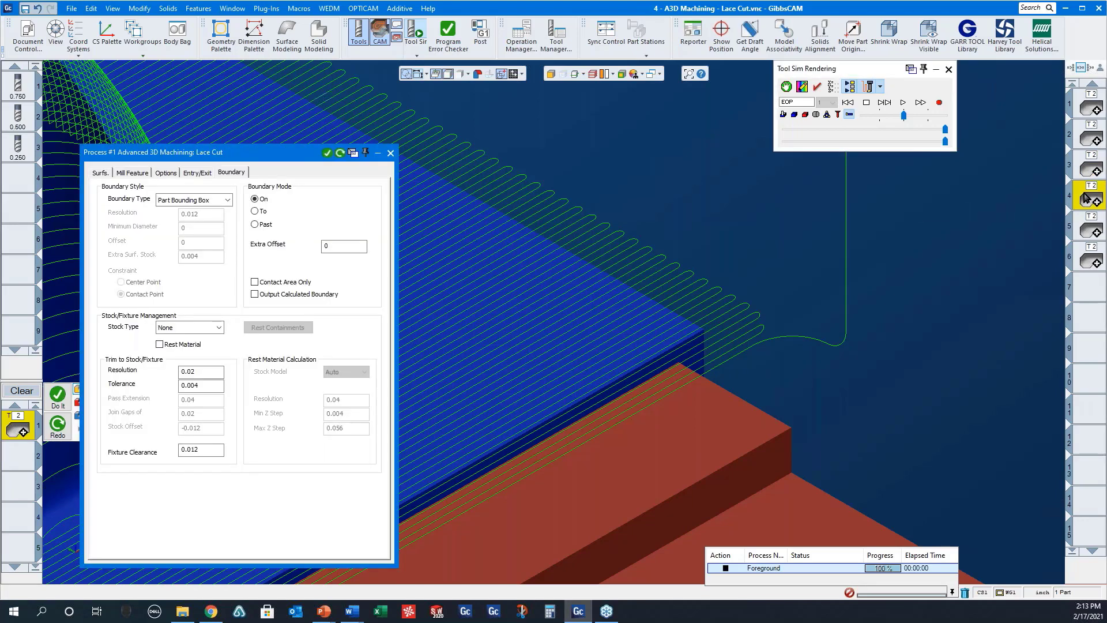
left_click(847, 103)
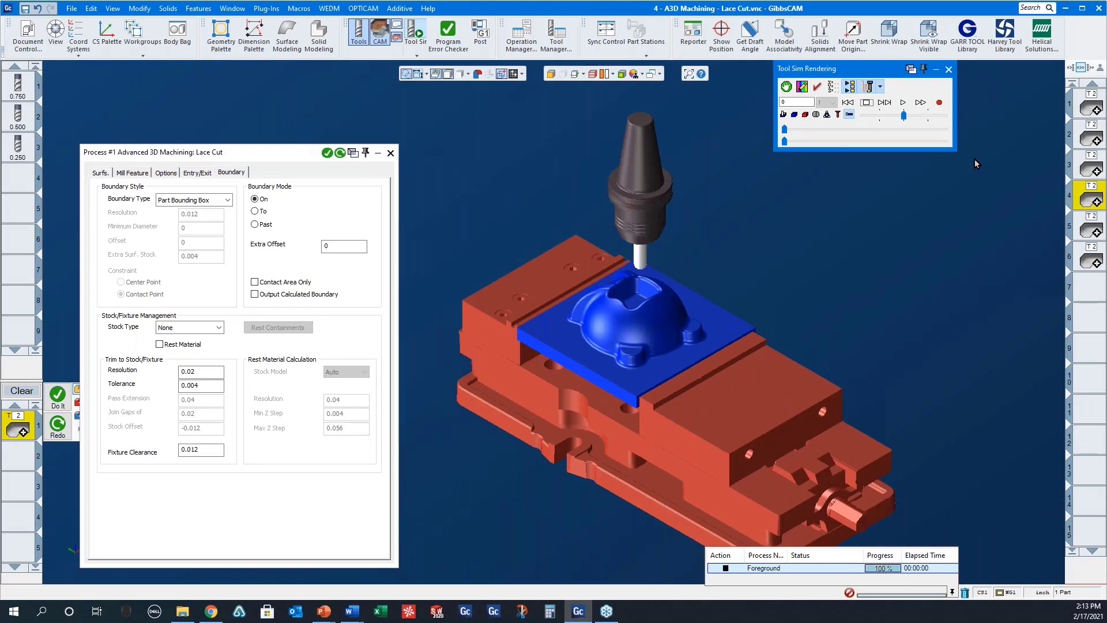
left_click(902, 103)
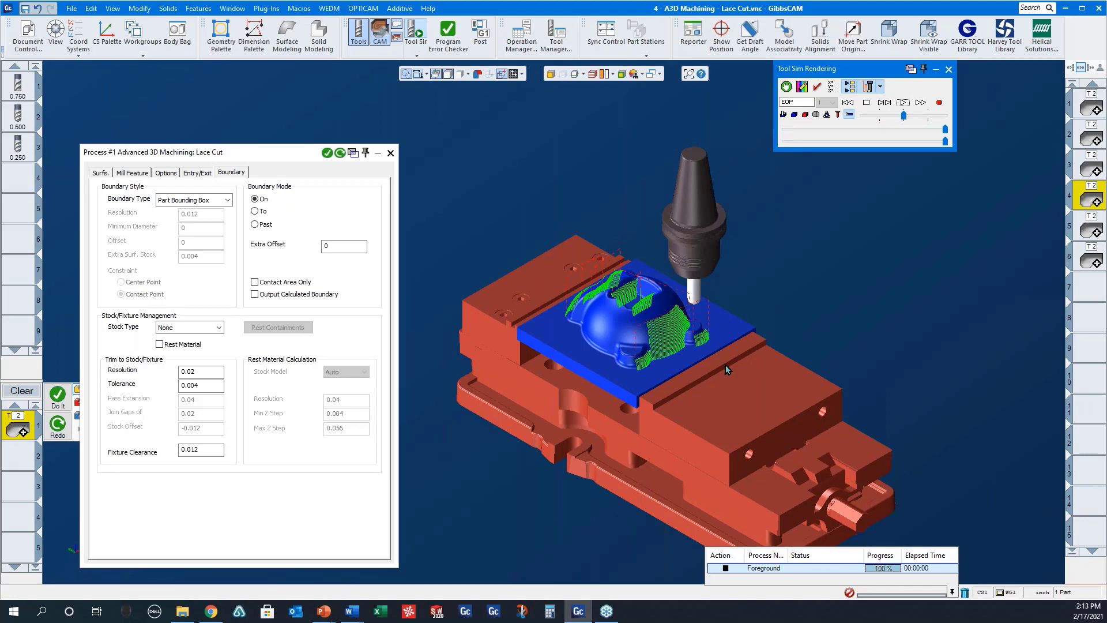
Step: Reopen the third Lace Cut operation, replay its Tool Sim, and inspect the toolpath spacing on the boss's steep walls
double_click(1087, 171)
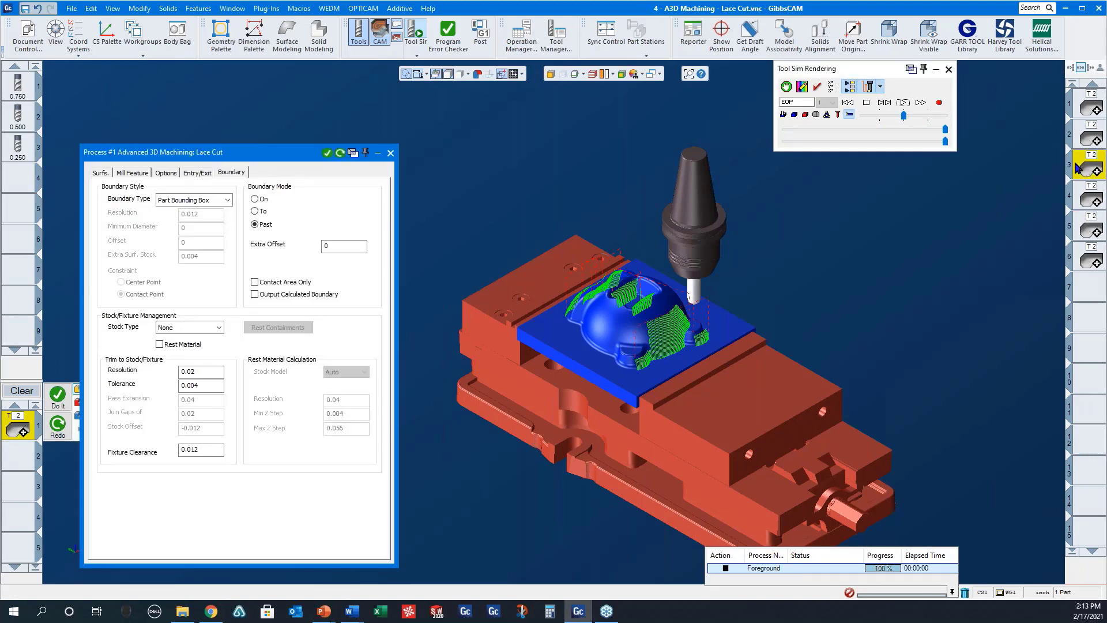
left_click(848, 103)
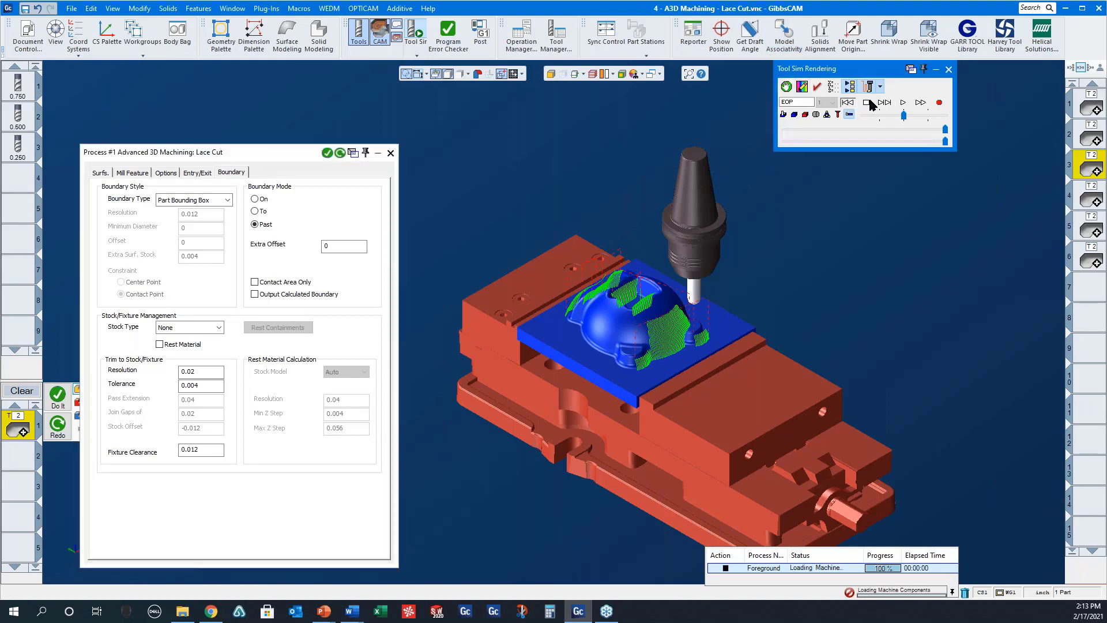
left_click(903, 104)
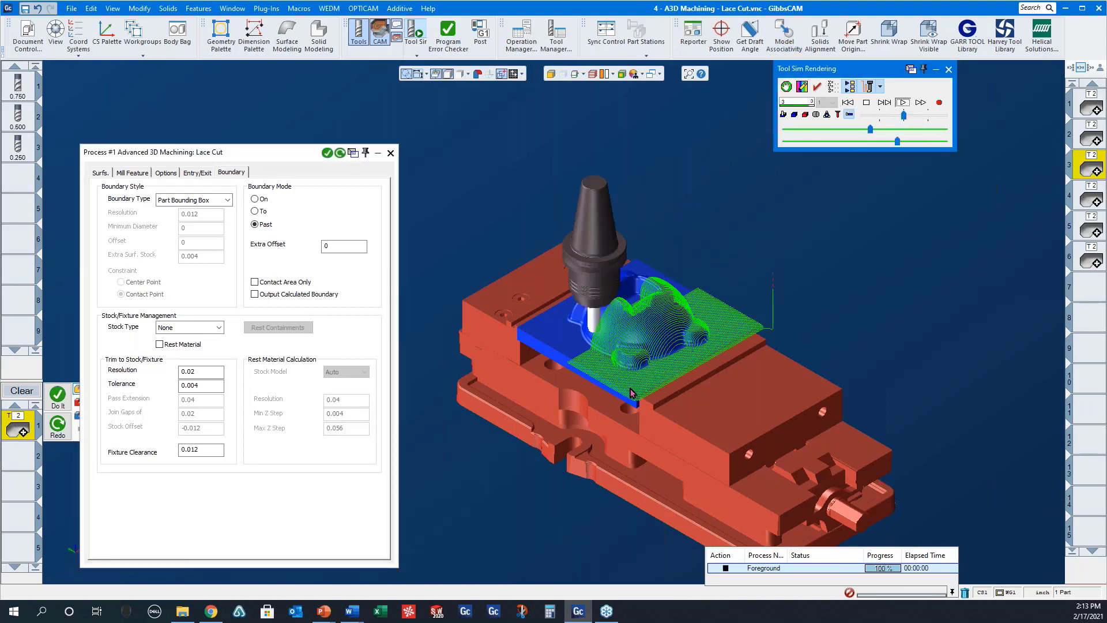
scroll(642, 308, "up", 5)
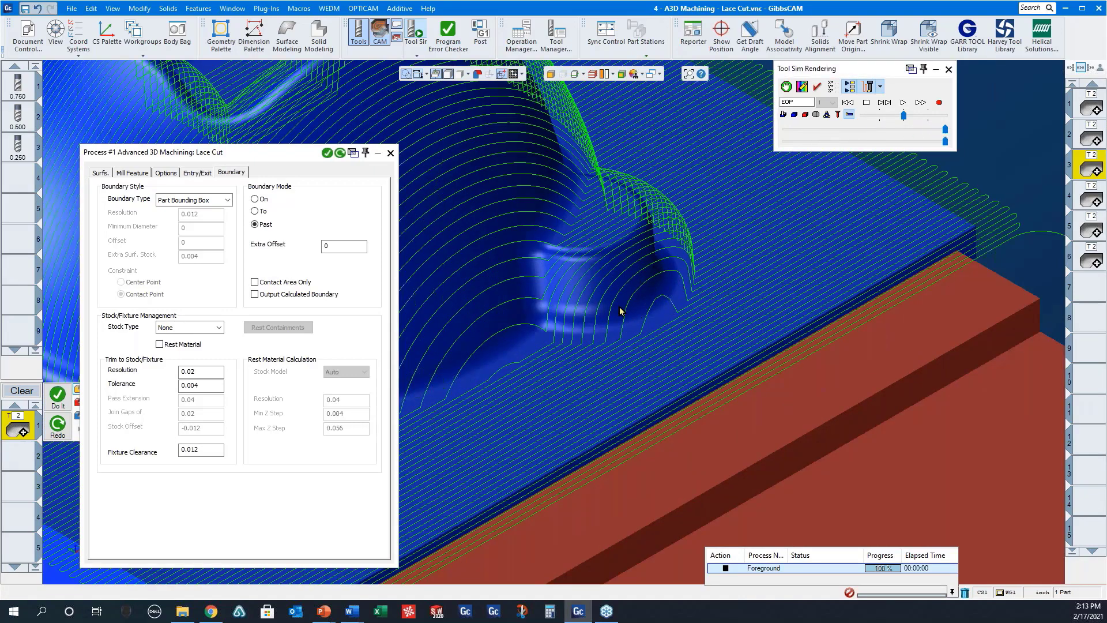
scroll(535, 321, "down", 5)
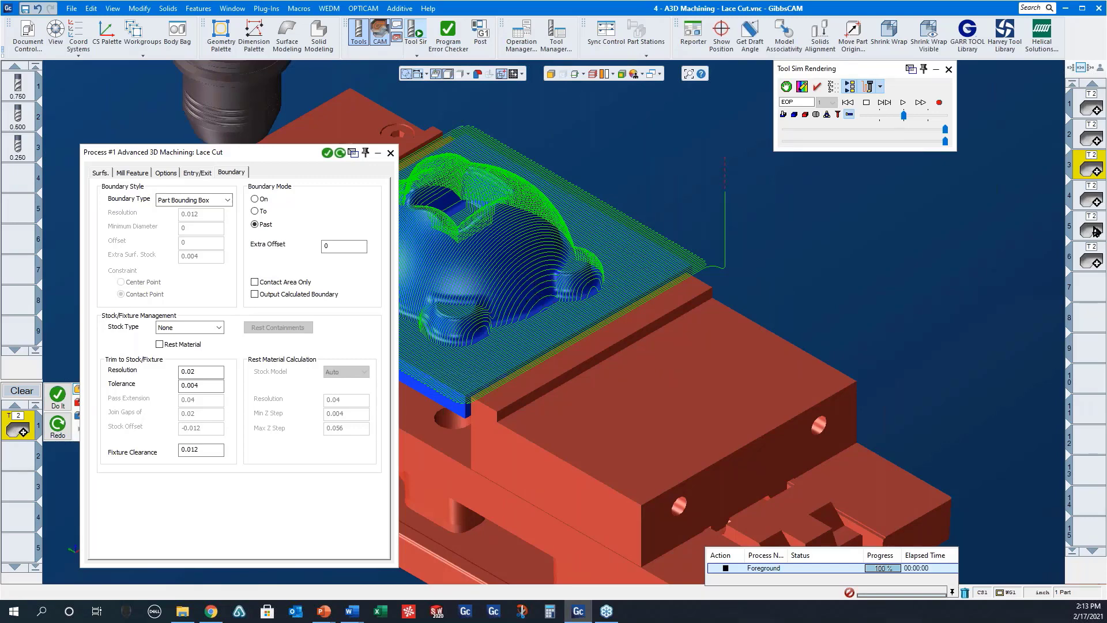
Step: Review the fourth Lace Cut operation's Cross Machining advanced settings, close its process dialog, and replay its Tool Sim from the start
double_click(1091, 199)
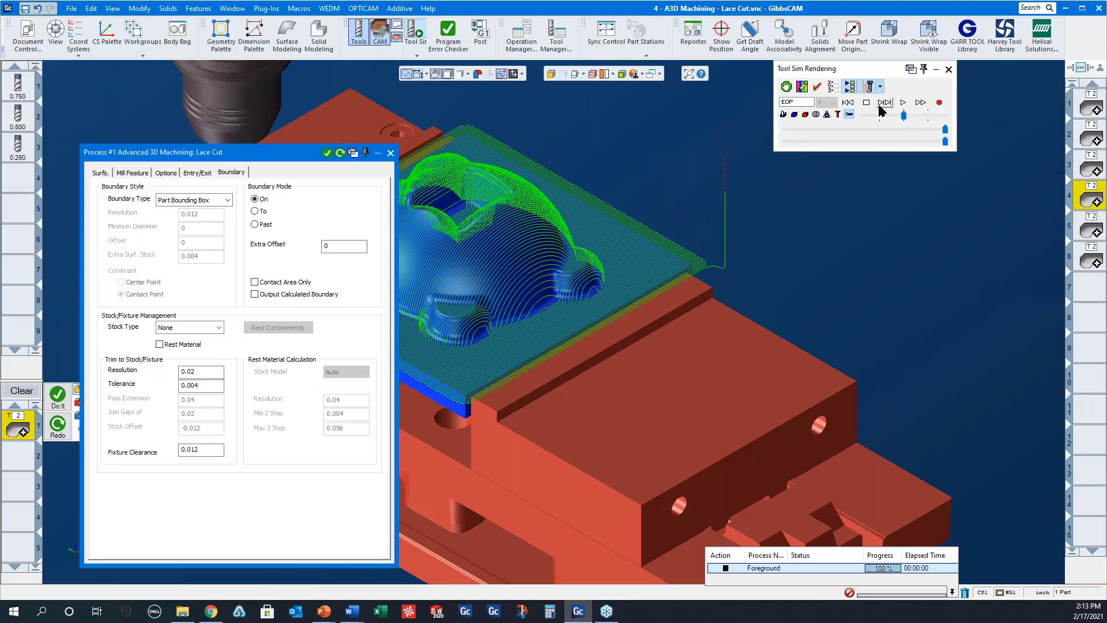
left_click(882, 104)
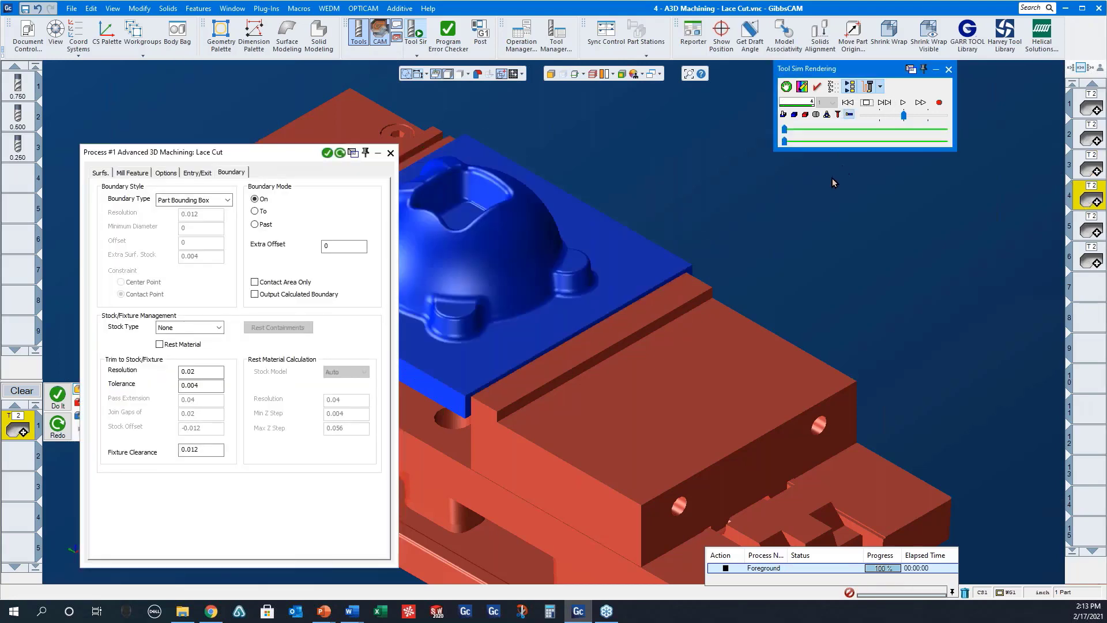
left_click(99, 173)
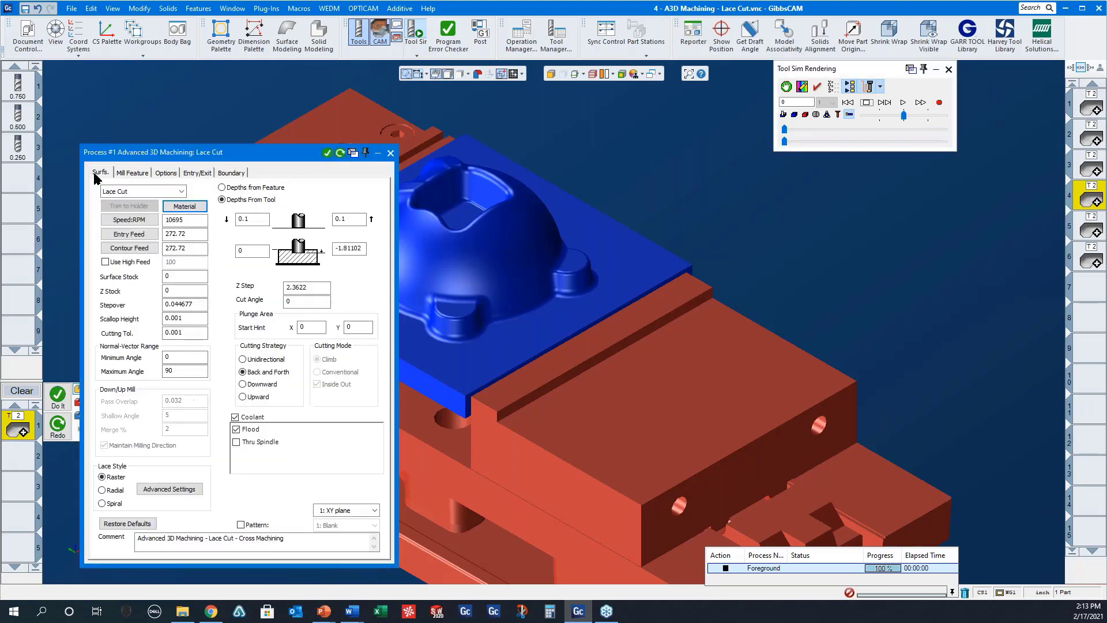
left_click(159, 491)
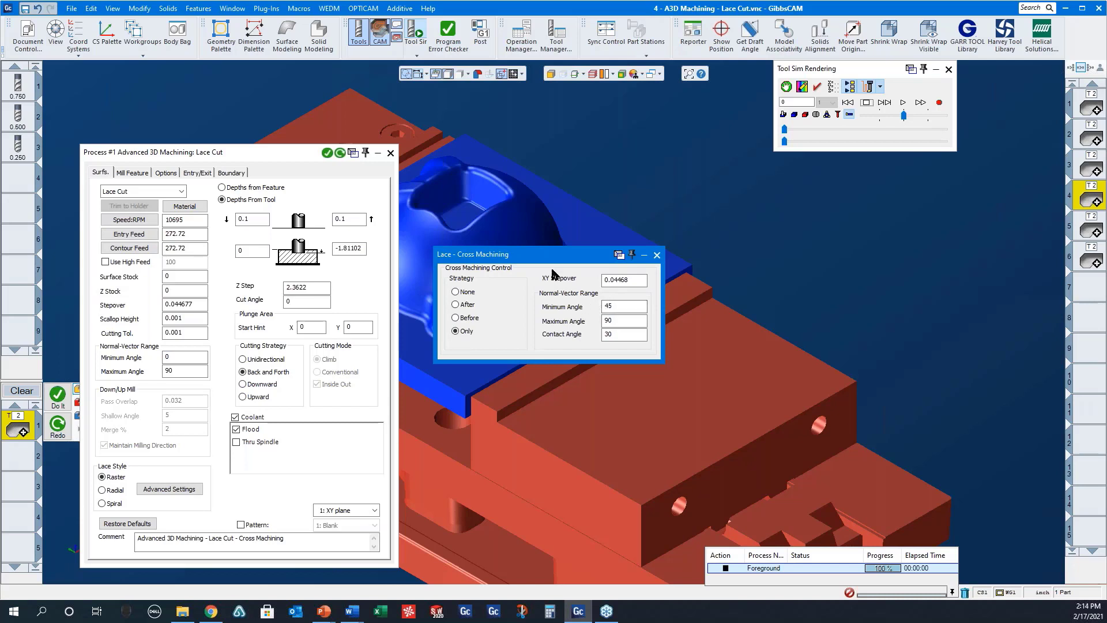
left_click(657, 255)
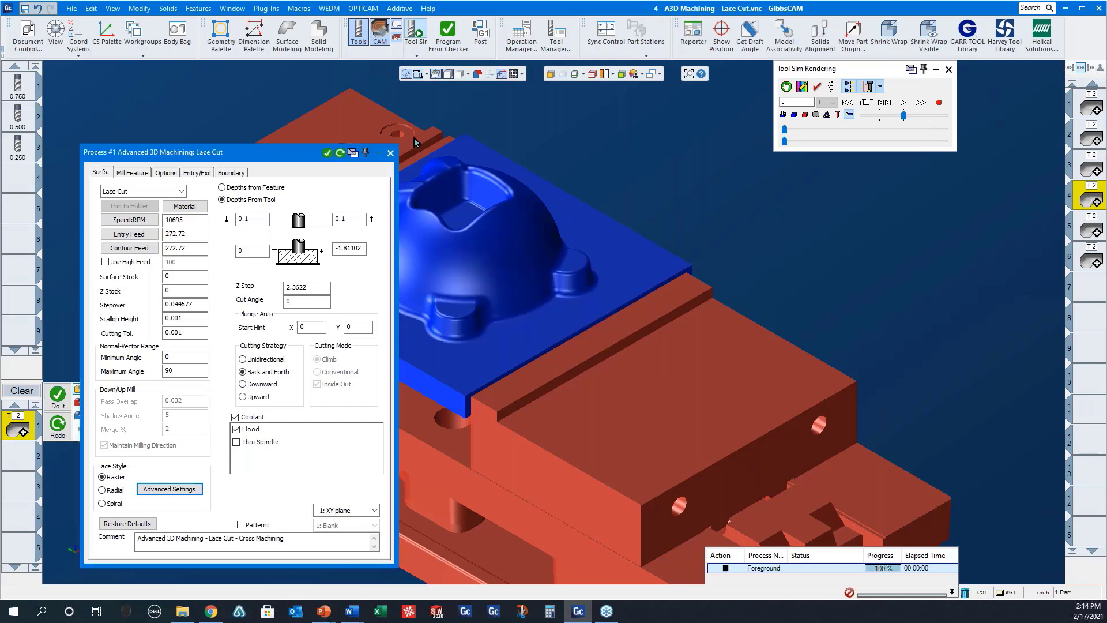
left_click(390, 153)
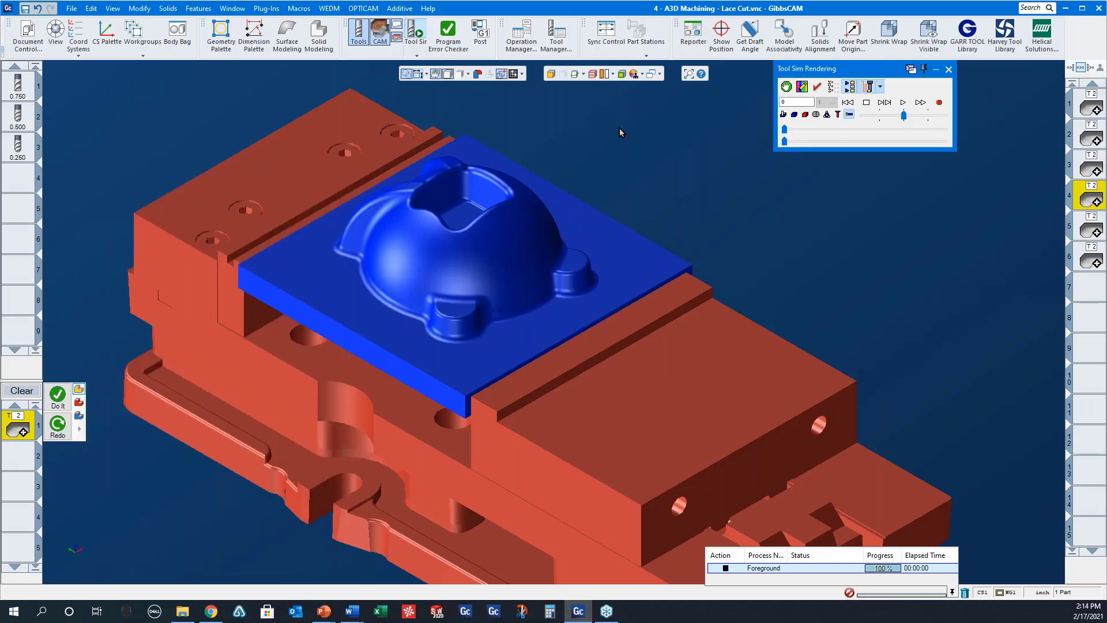
left_click(903, 102)
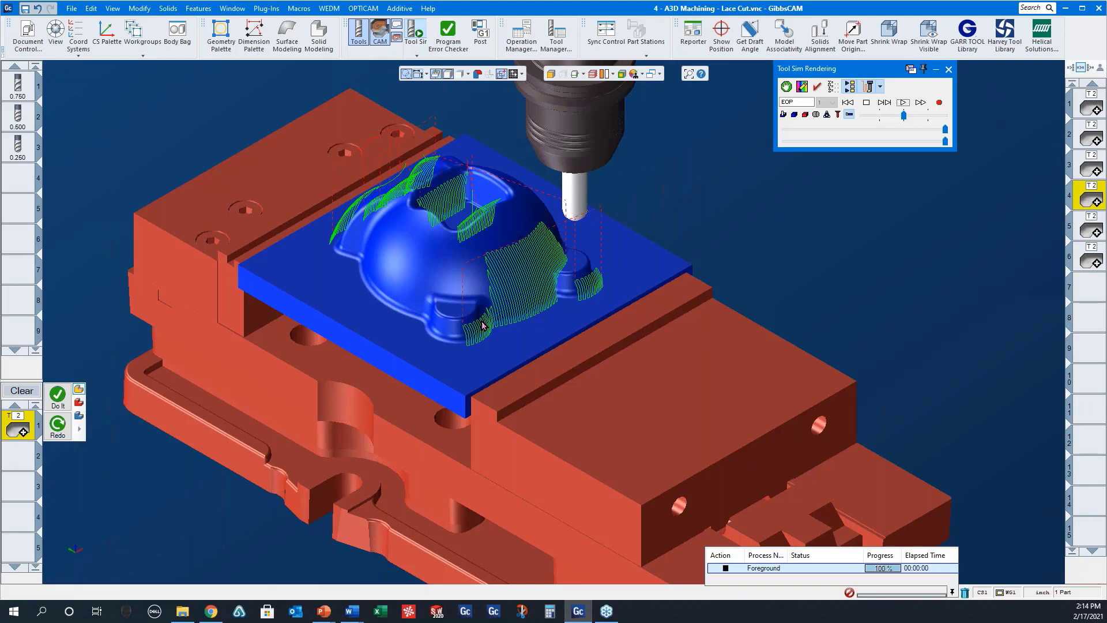
Step: Open the fifth Lace Cut operation, review its Radial center, angle and radius settings, and replay its Tool Sim from the start
left_click(1081, 231)
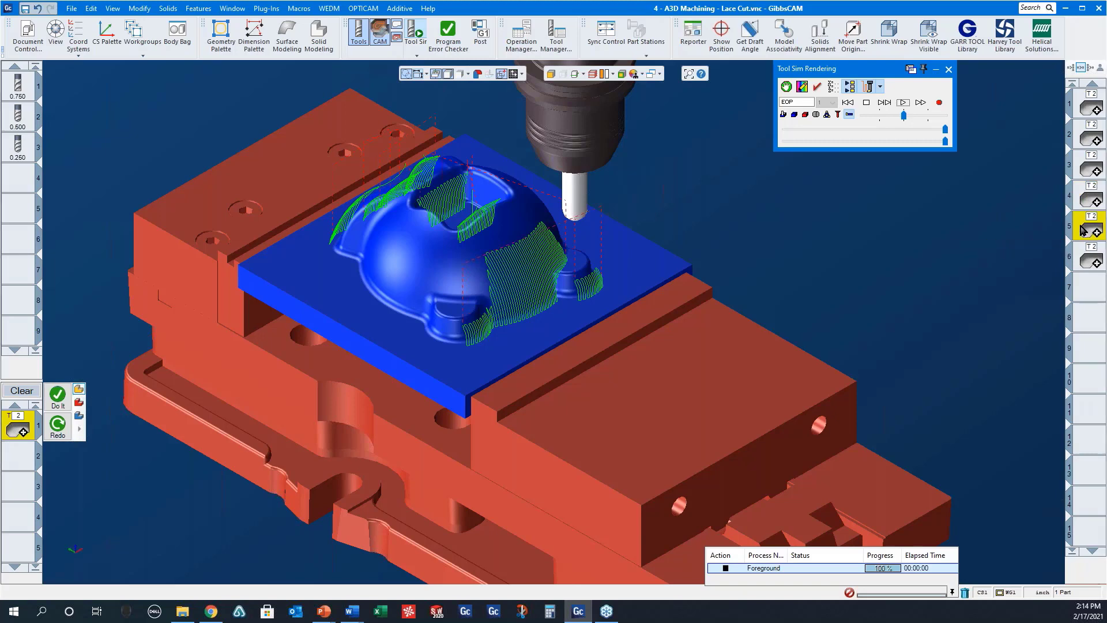
double_click(1082, 230)
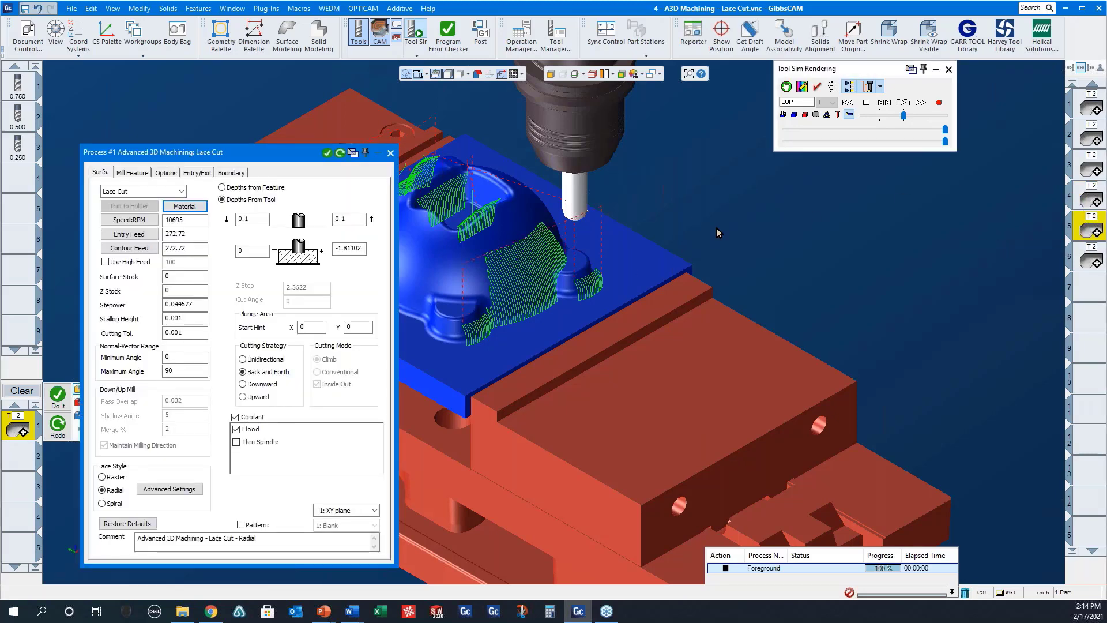
left_click(848, 103)
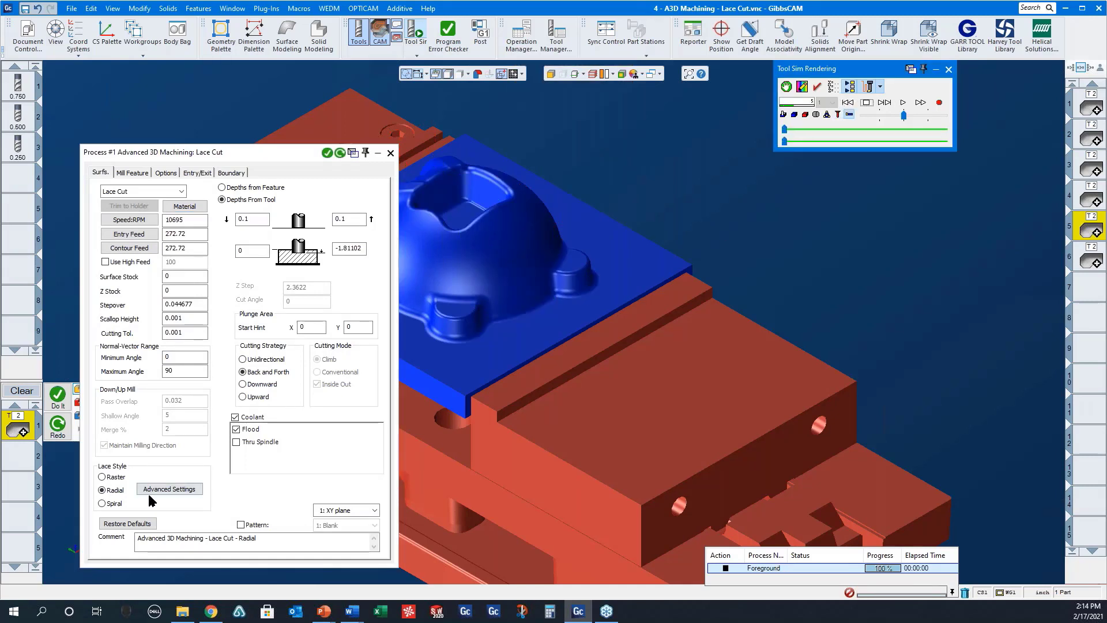
left_click(167, 489)
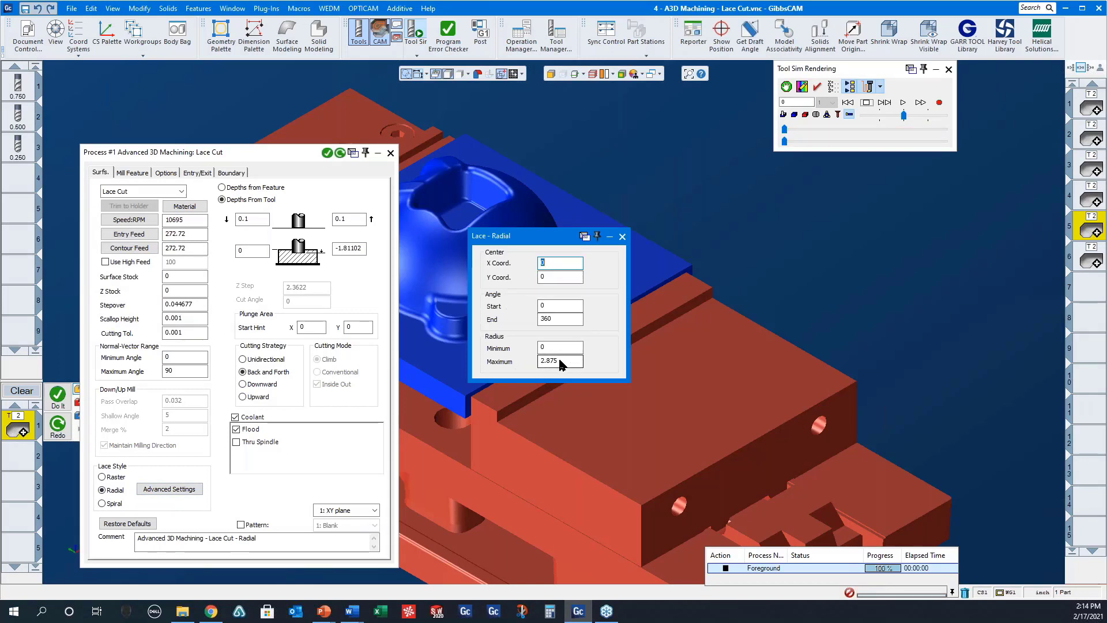
left_click(622, 238)
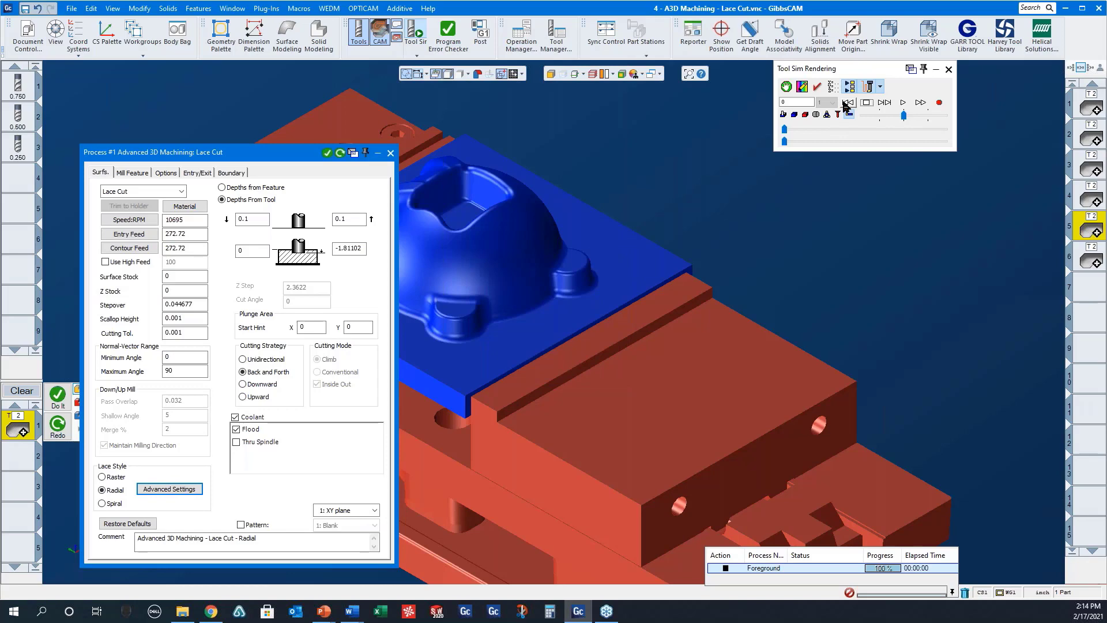
left_click(903, 103)
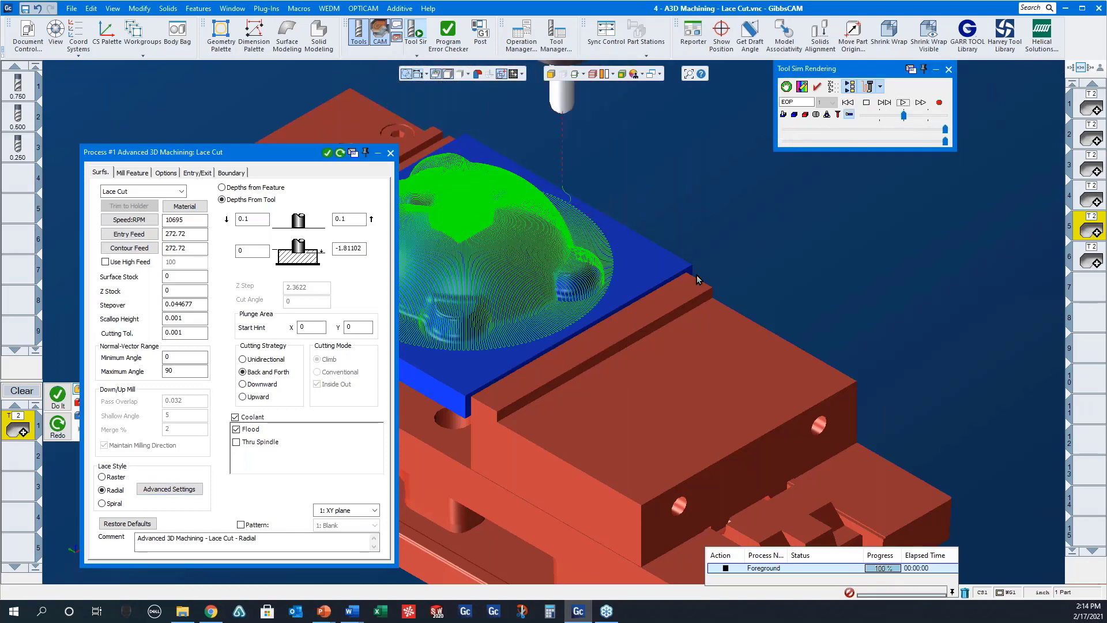
Step: Inspect the radial toolpath around the boss from the top view and restore the isometric view
middle_click_drag(696, 279, 222, 80)
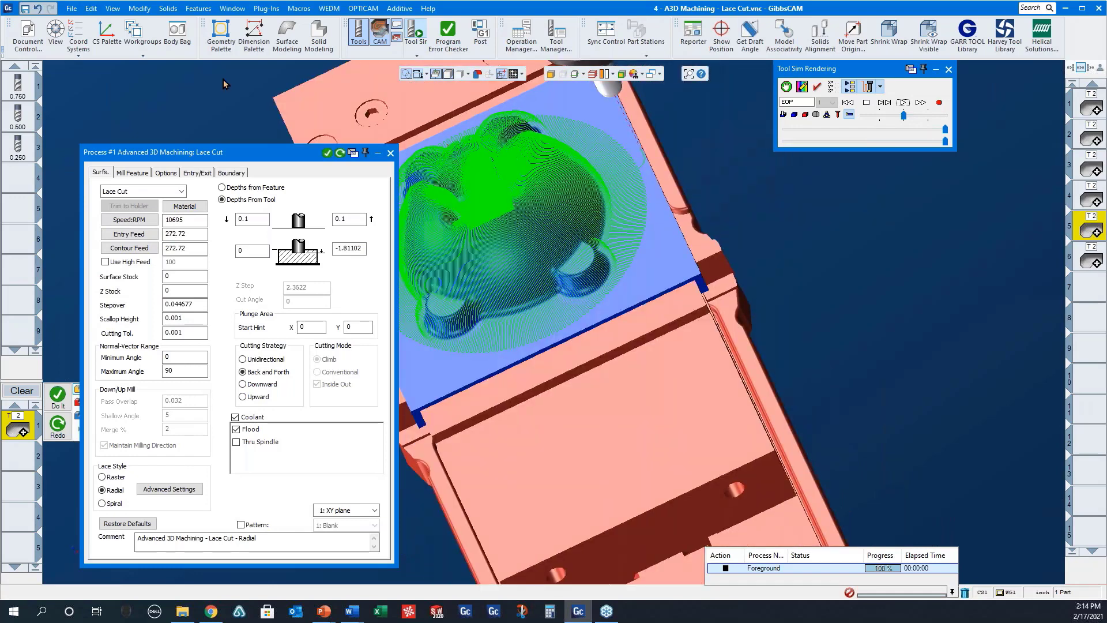
left_click(62, 34)
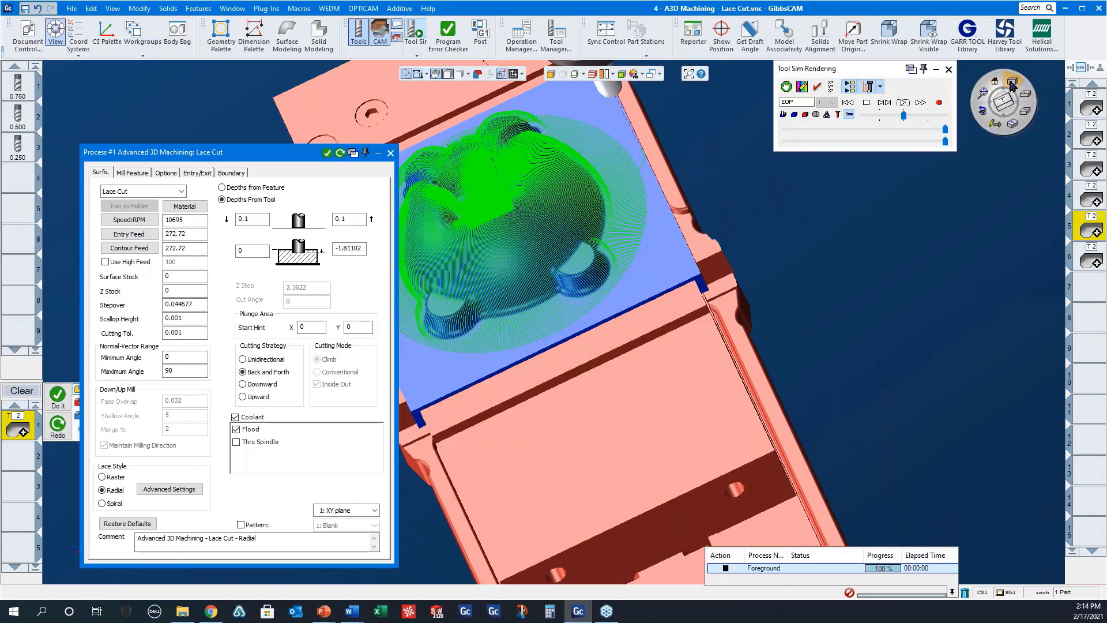
left_click(1011, 83)
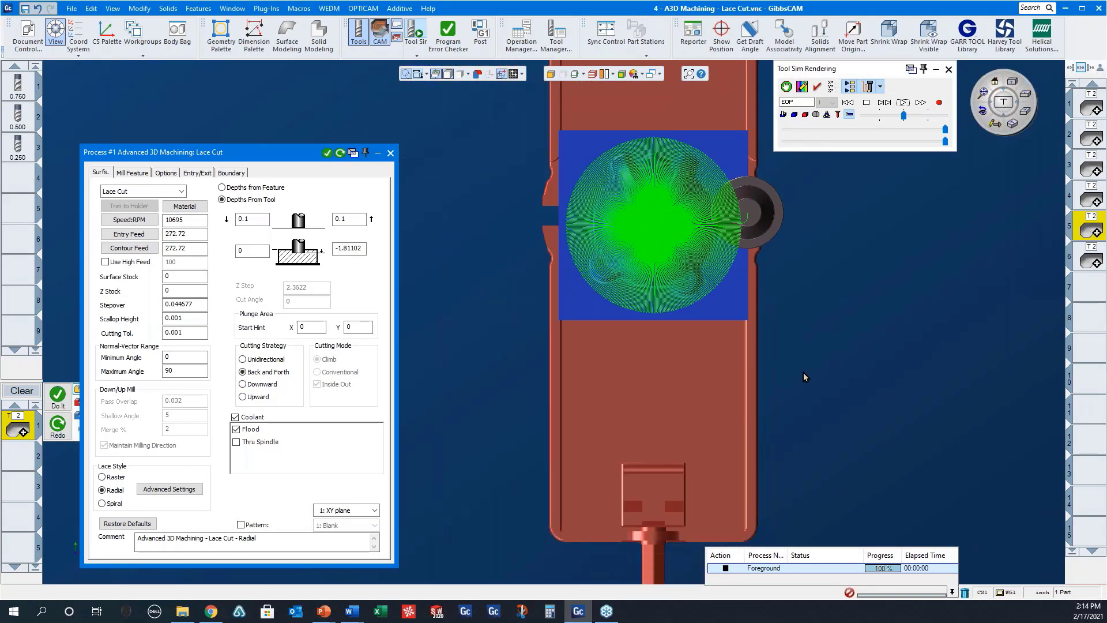
left_click(1014, 127)
left_click(1012, 127)
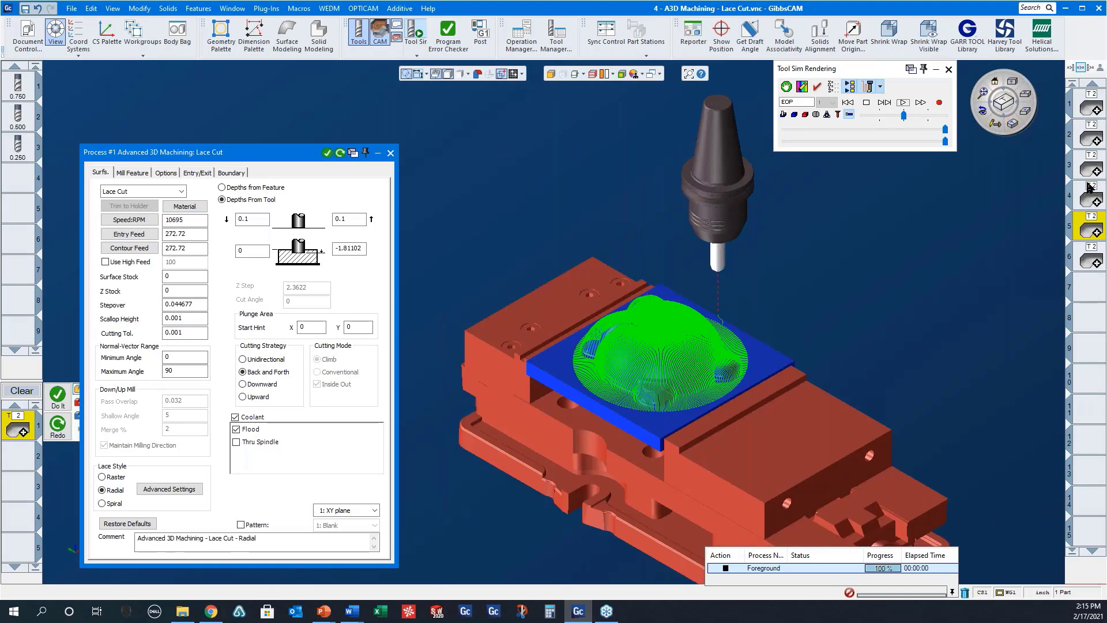
Step: Review the sixth Lace Cut operation's Spiral center and radius settings, run its Tool Sim, and close the process dialog
left_click(1090, 265)
double_click(1090, 265)
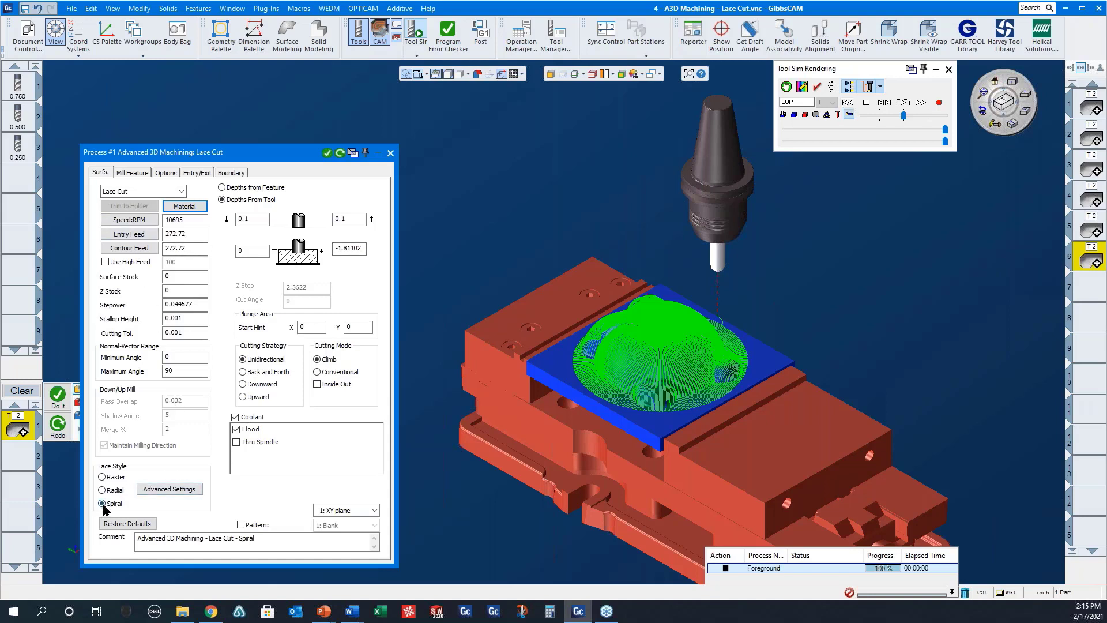
left_click(155, 489)
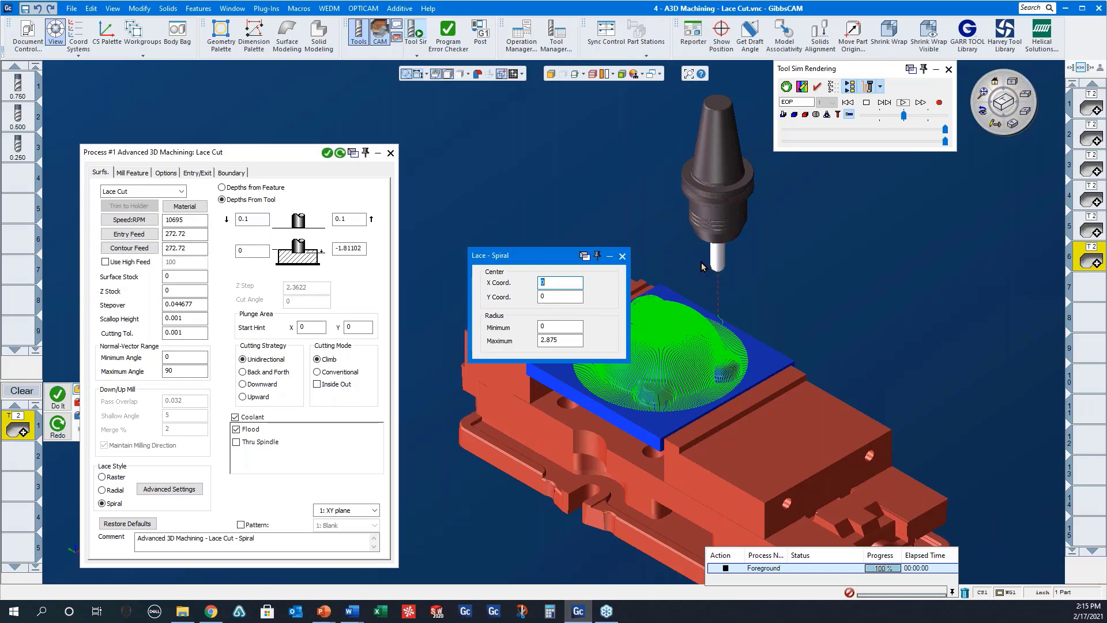
left_click(622, 256)
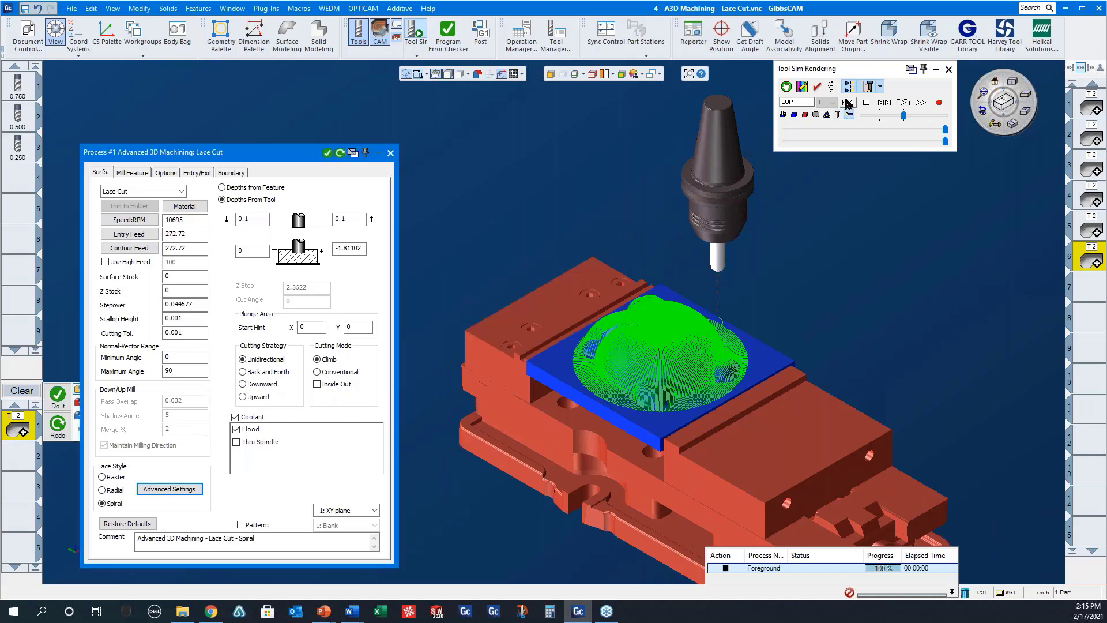
left_click(904, 103)
left_click(903, 103)
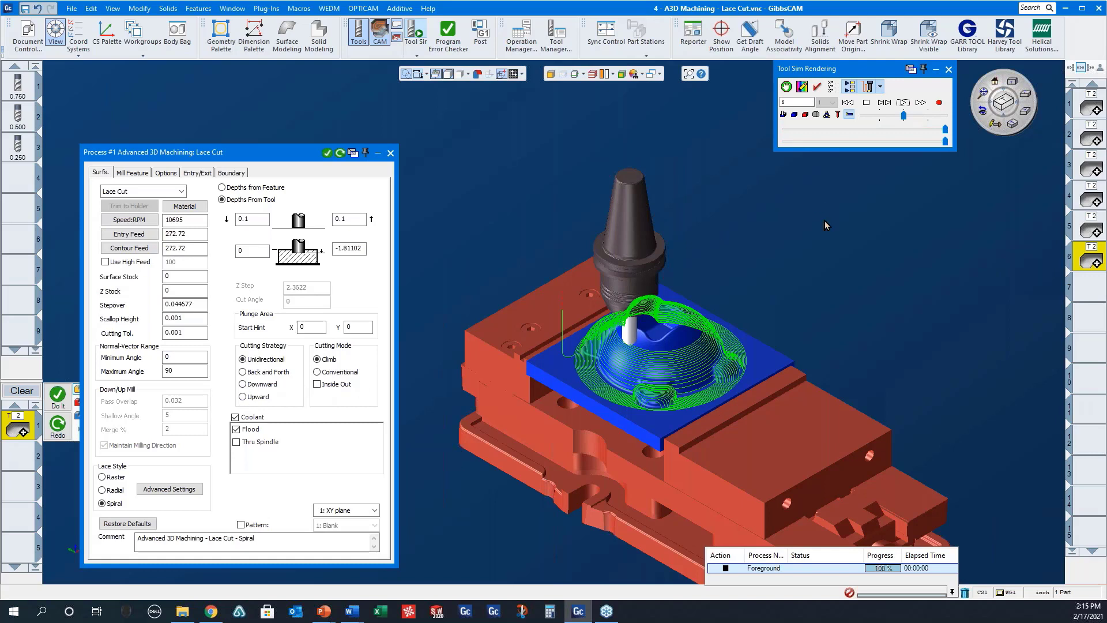
left_click(904, 103)
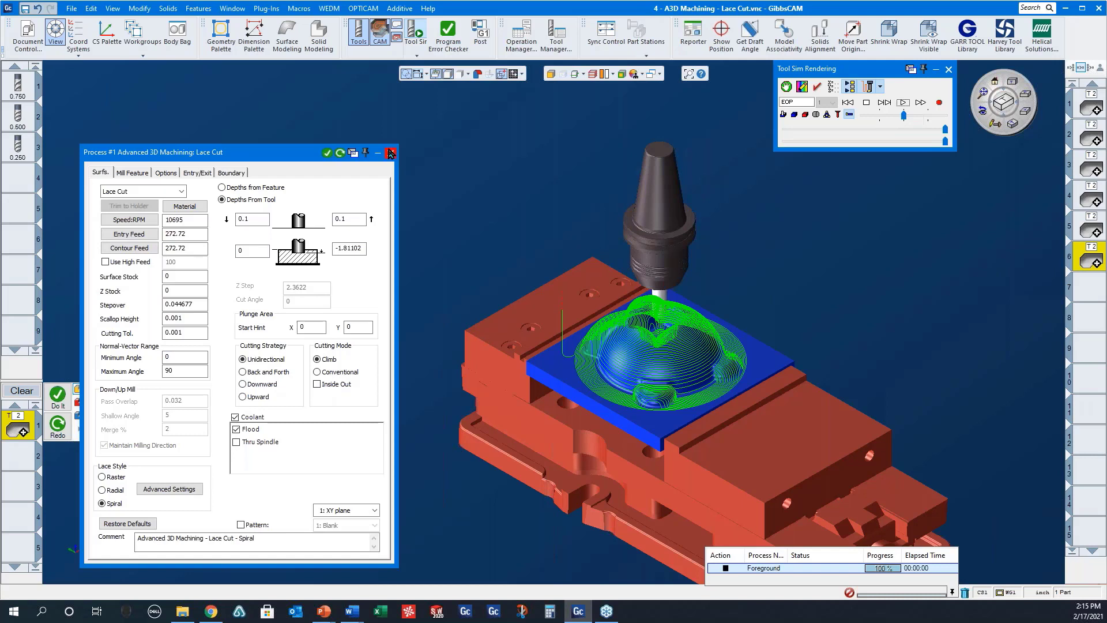
left_click(390, 153)
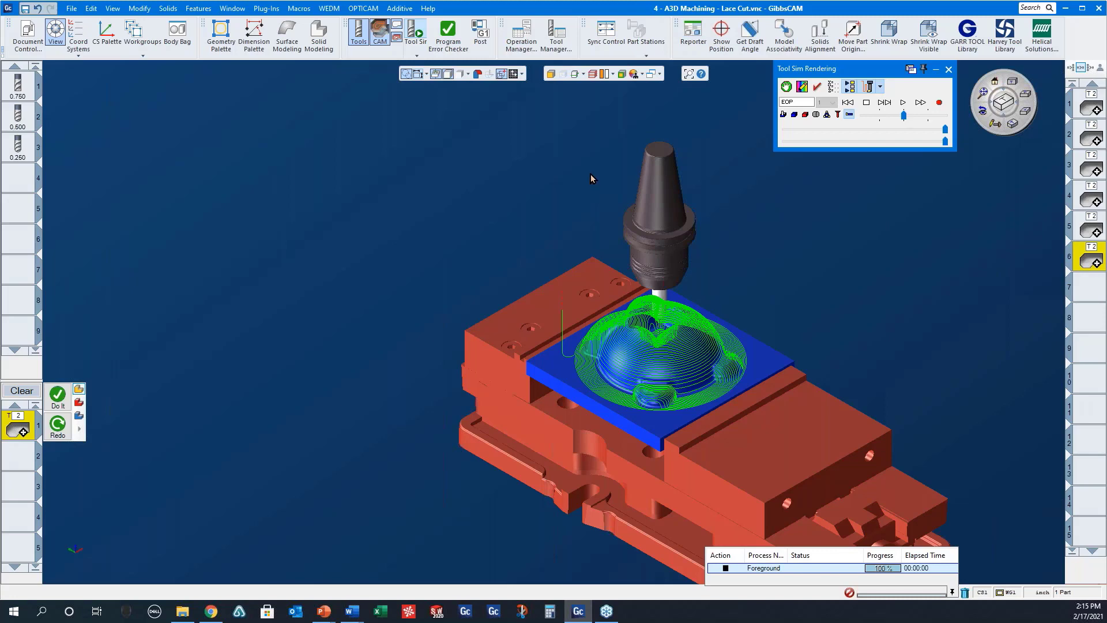
Step: Exit Tool Sim and open the part file 5 - A3D Machining - N Curve Flow.vnc without saving changes to the Lace Cut part
left_click(948, 70)
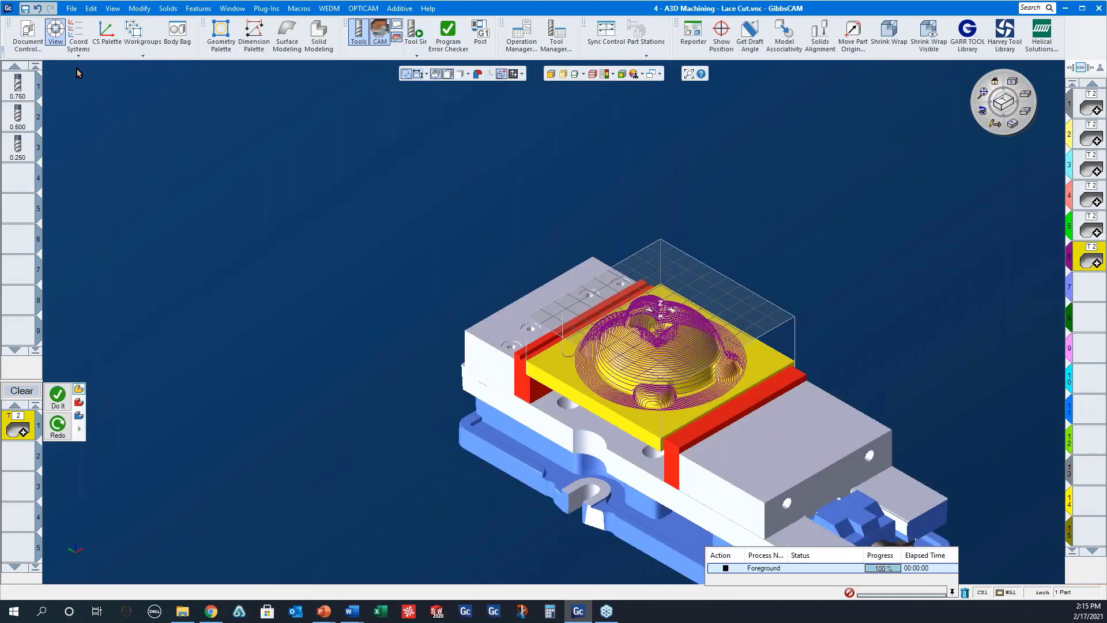
left_click(72, 8)
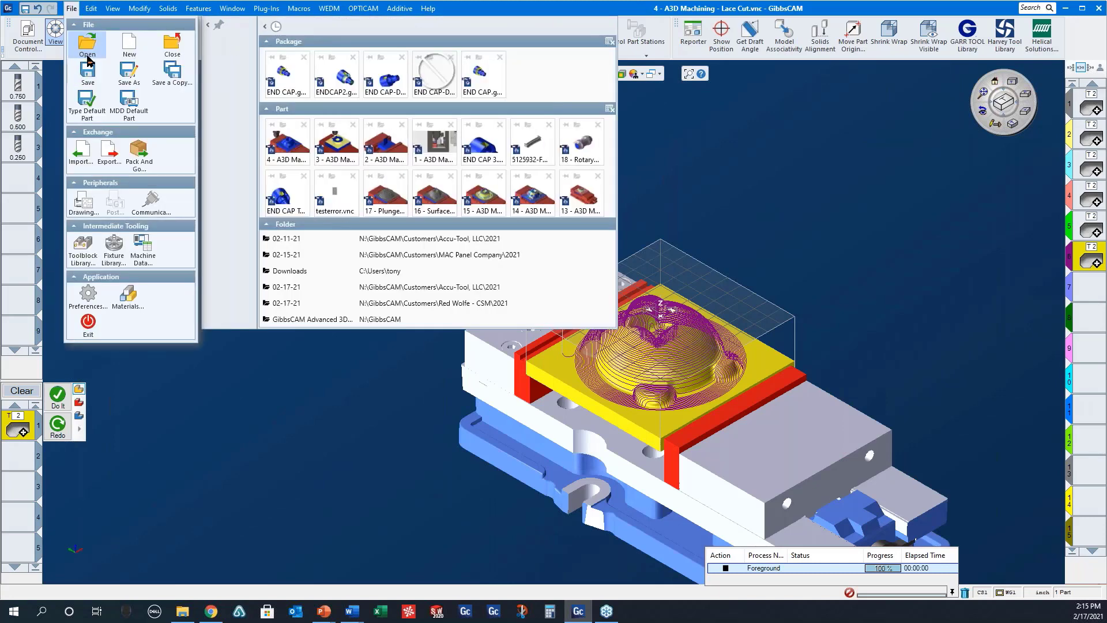
left_click(87, 57)
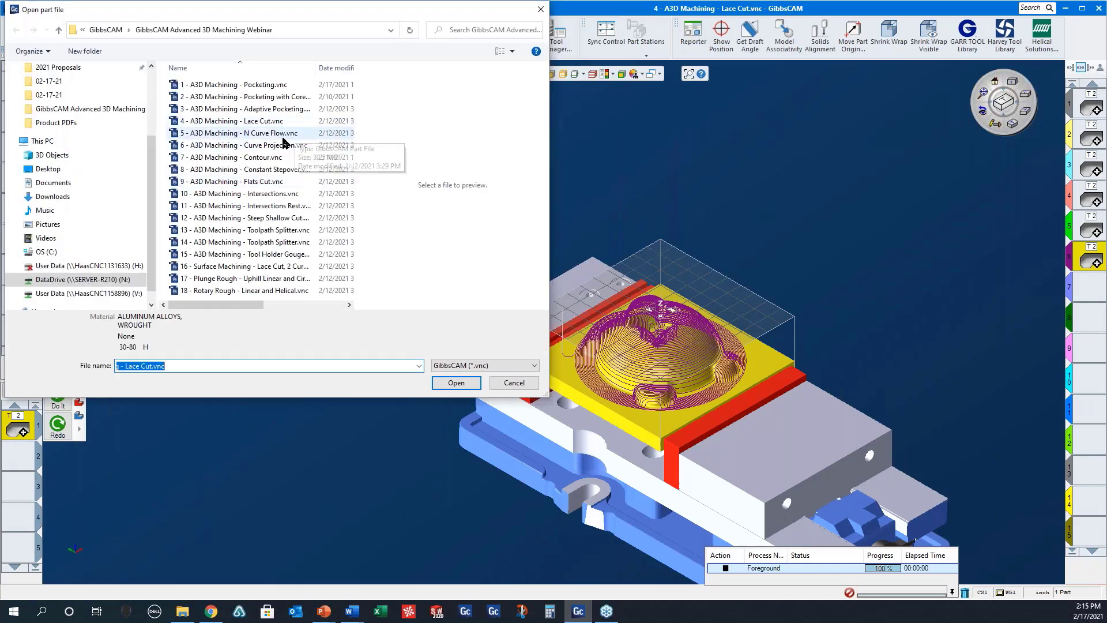
left_click(284, 133)
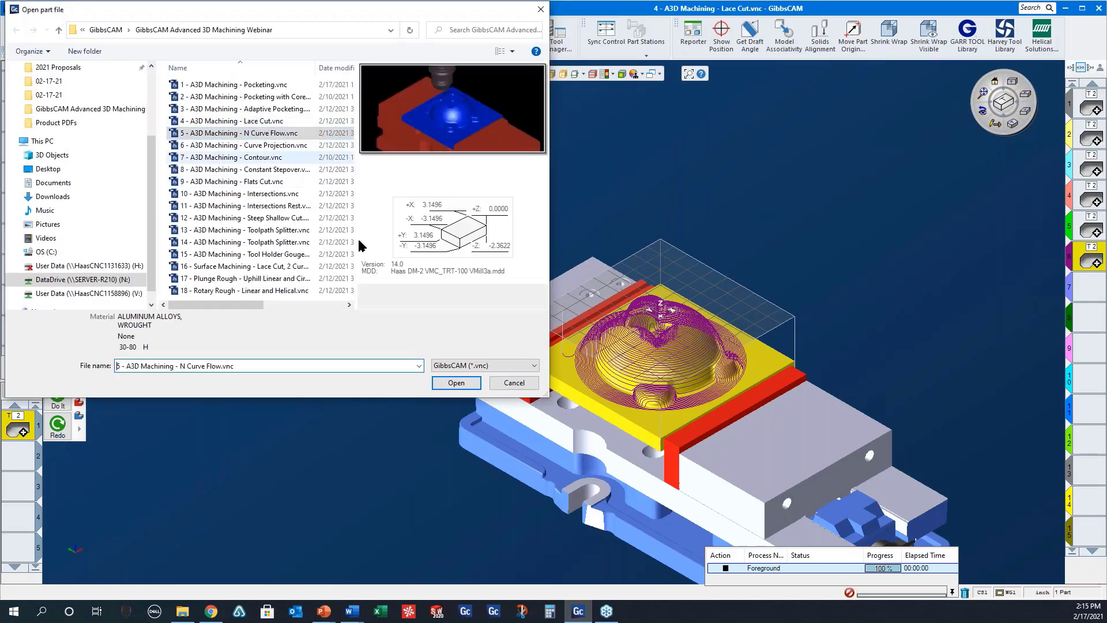
left_click(455, 383)
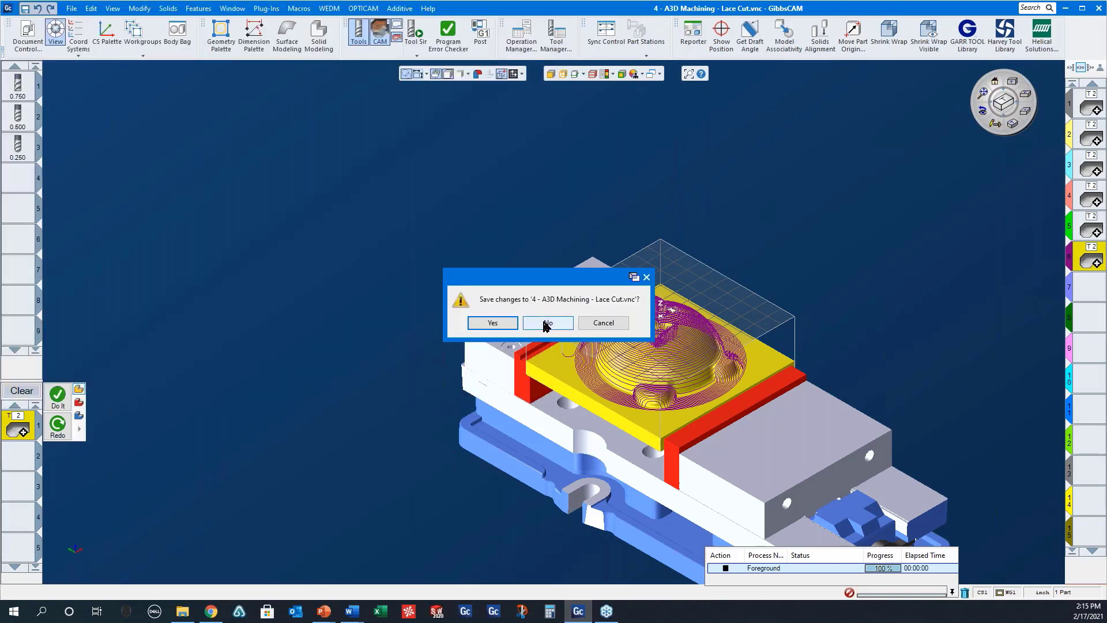
left_click(547, 324)
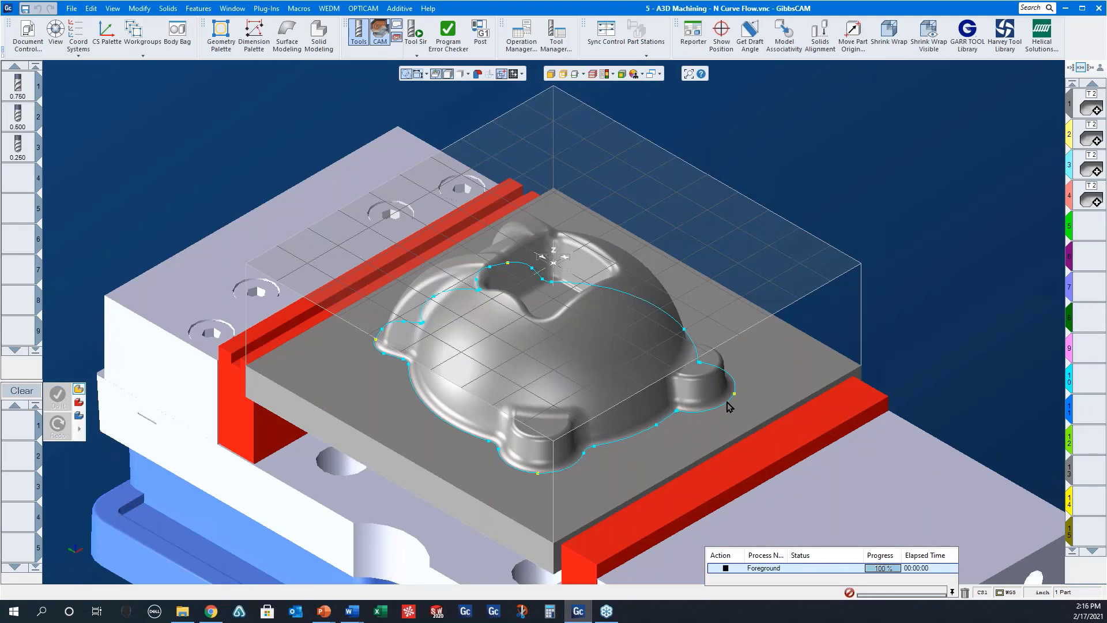
Step: Load the first Lace Cut operation of the N Curve Flow part and review its surface cutting parameters, closing the process dialog
left_click(644, 436)
double_click(1086, 110)
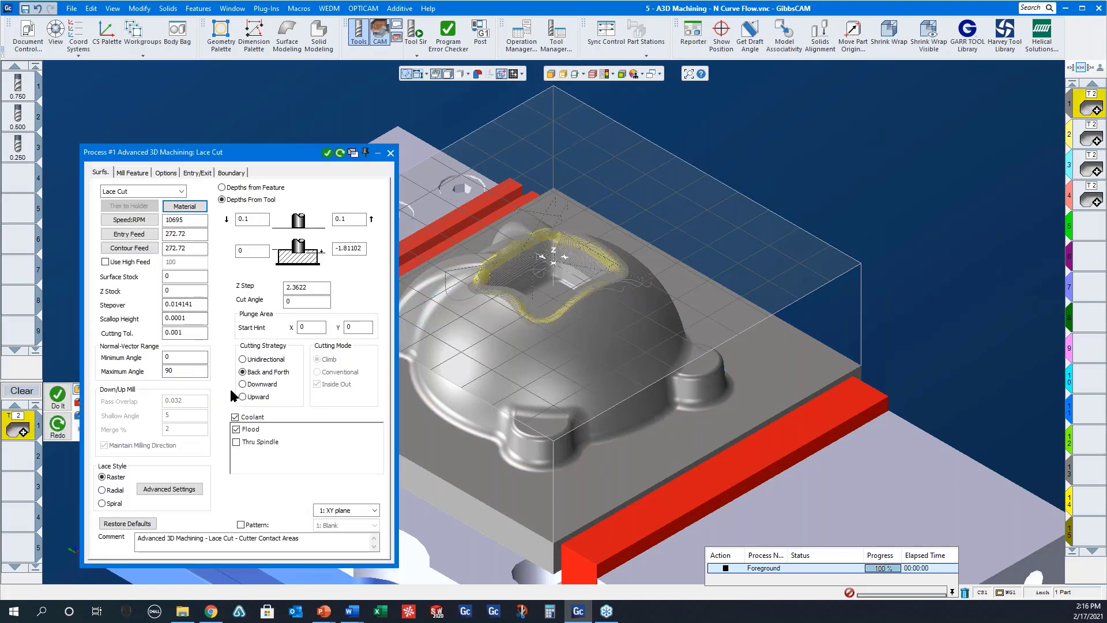
double_click(1089, 104)
left_click(390, 153)
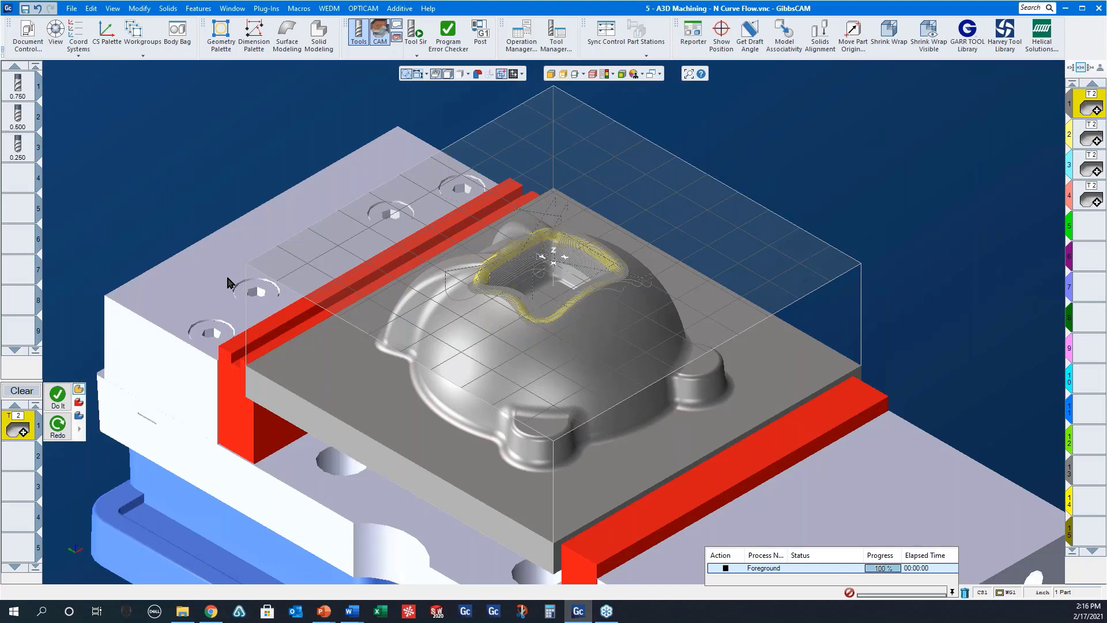
double_click(16, 430)
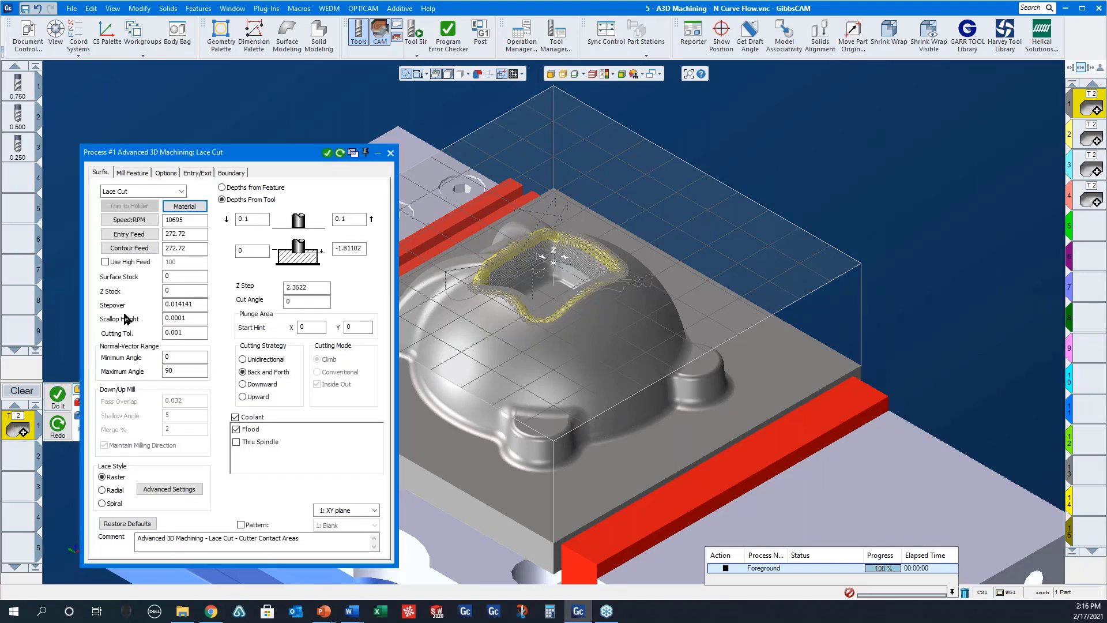
left_click(390, 153)
Step: Check the boundary type and calculated-boundary output settings of the loaded Lace Cut process, and close its dialog
middle_click_drag(725, 300, 651, 294)
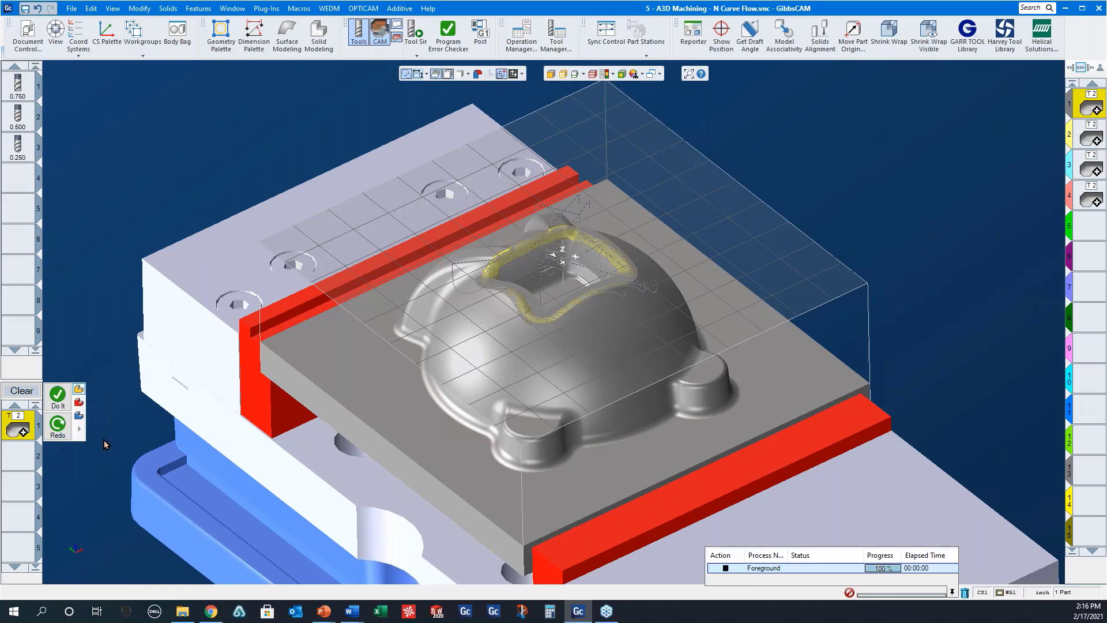
double_click(23, 431)
left_click(231, 171)
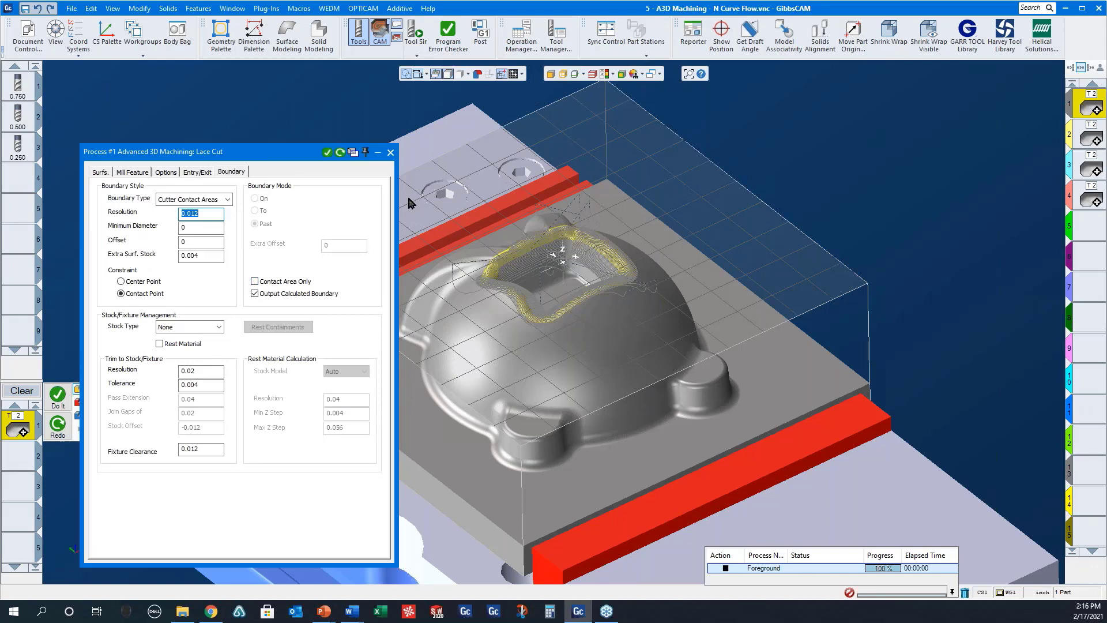
left_click(390, 152)
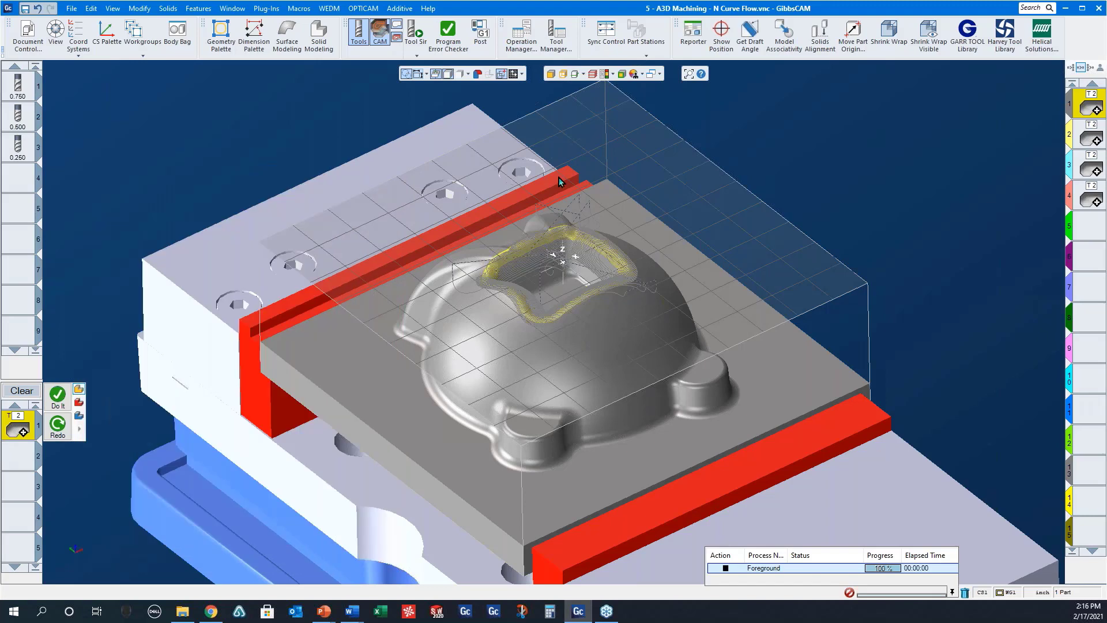
Step: Run Tool Sim on the first N Curve Flow operation, inspect the passes around the pocket up close, and exit the simulation
left_click(415, 34)
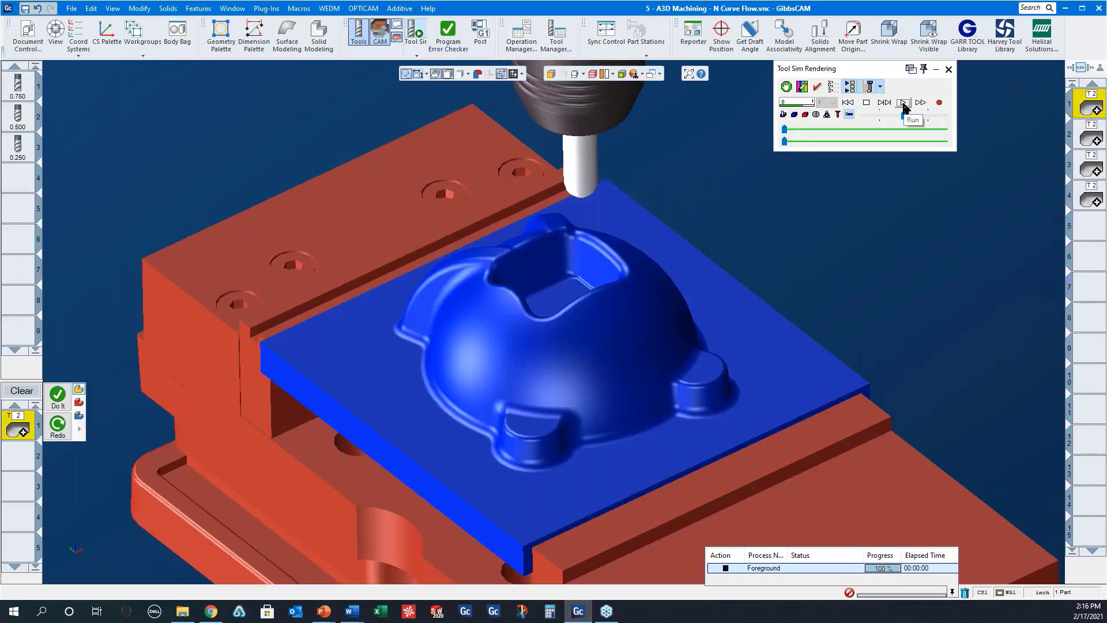
left_click(903, 104)
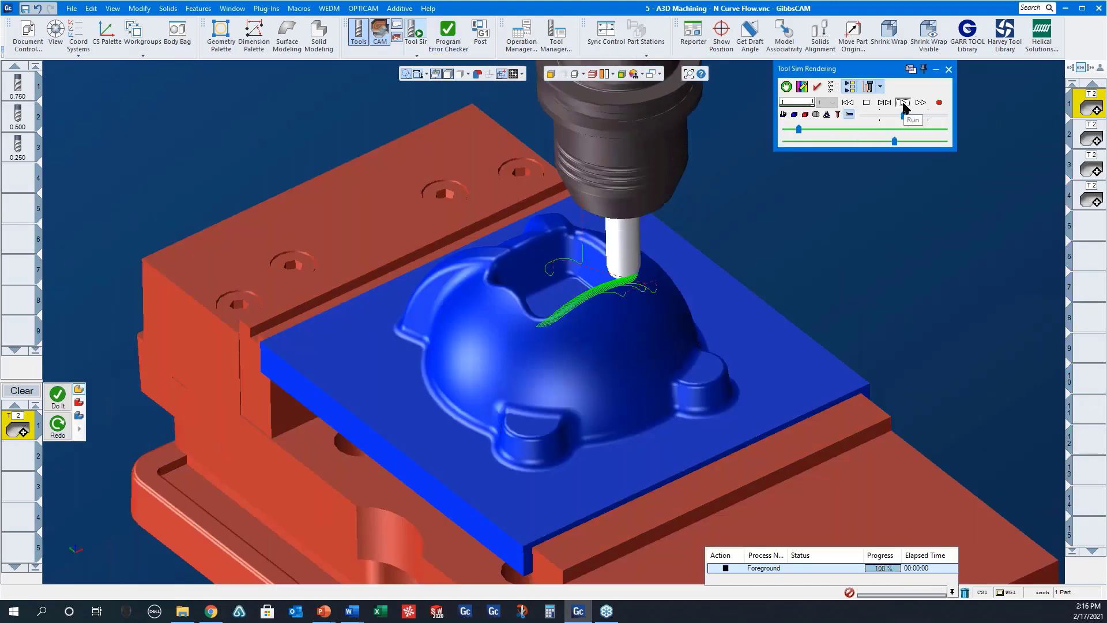
left_click_drag(644, 277, 644, 279)
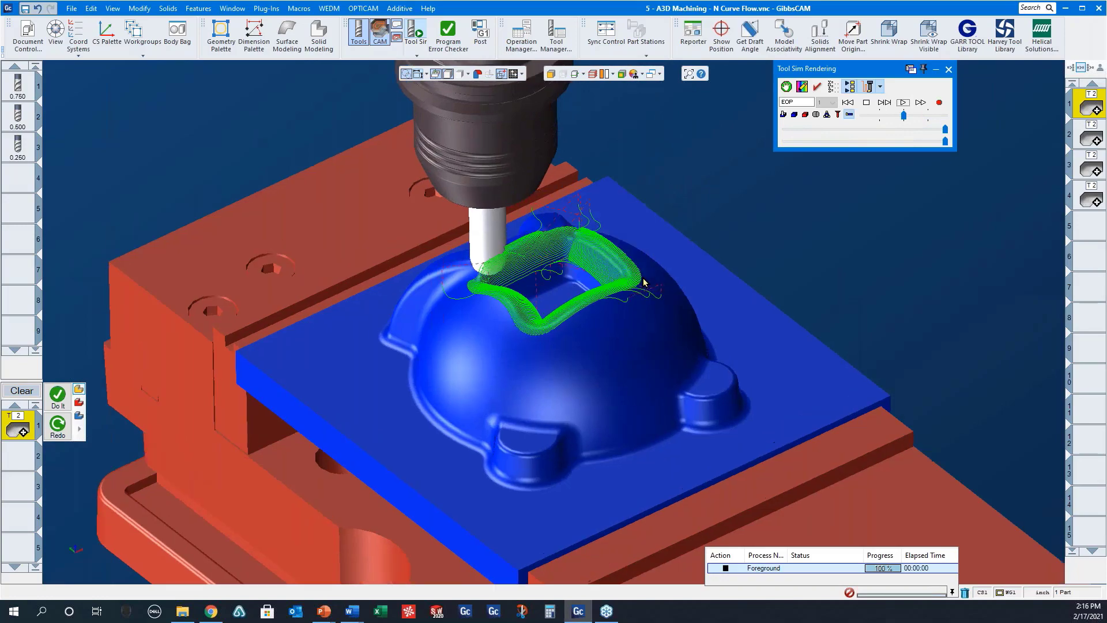
middle_click_drag(694, 327, 411, 414)
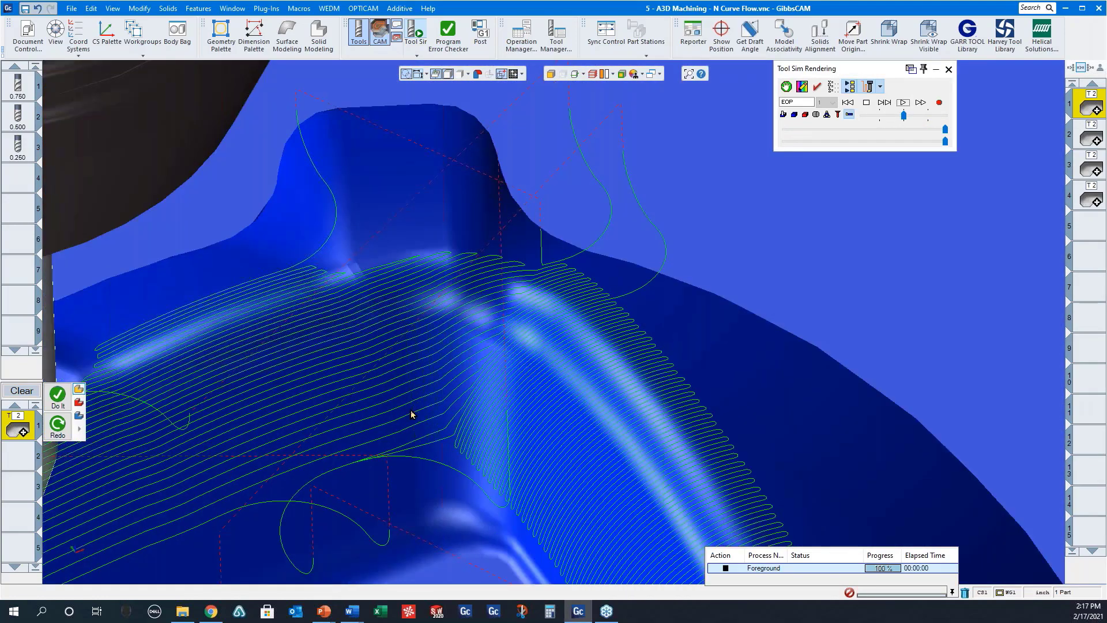
middle_click_drag(420, 491, 621, 432)
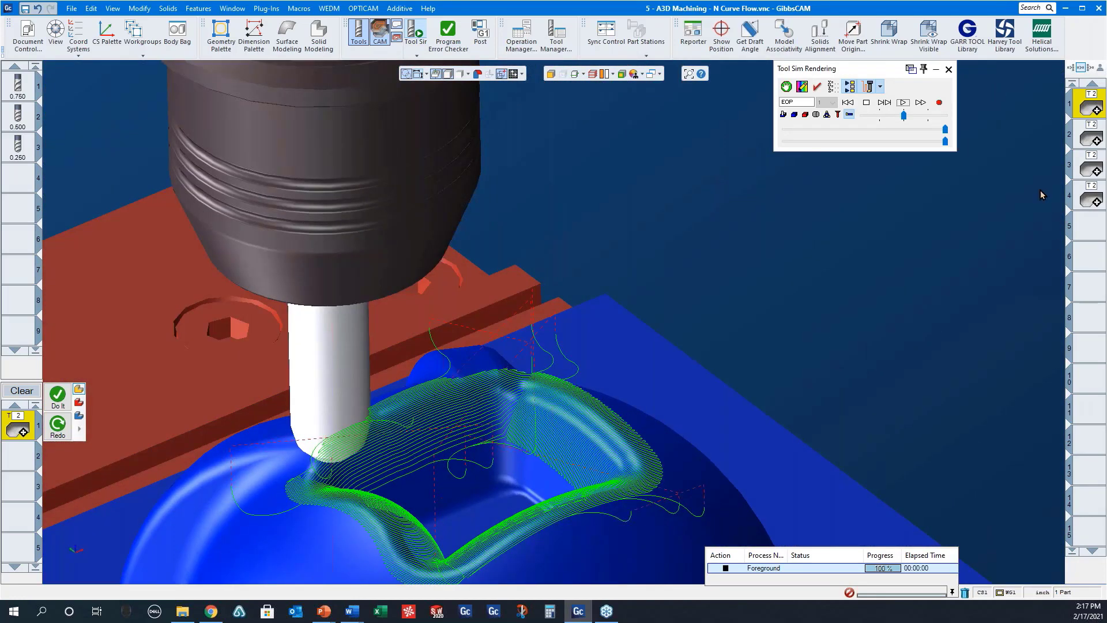
left_click(949, 70)
Step: Load the second N Curve Flow operation and review its drive curves around the pocket and its surface cutting parameters
double_click(1086, 139)
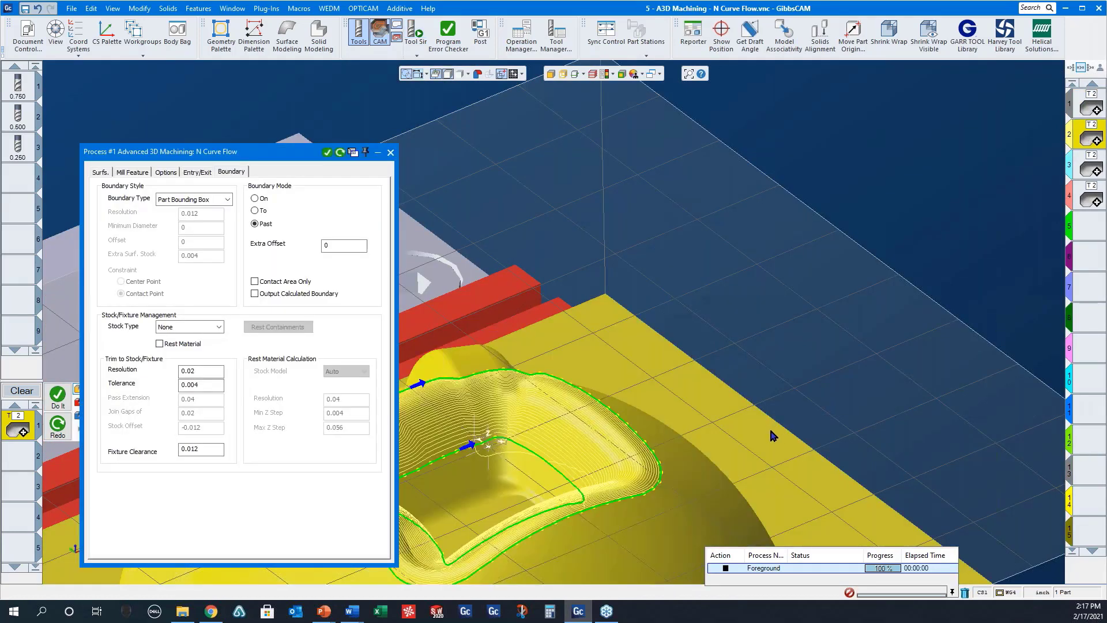
scroll(557, 441, "down", 5)
middle_click_drag(687, 424, 547, 588)
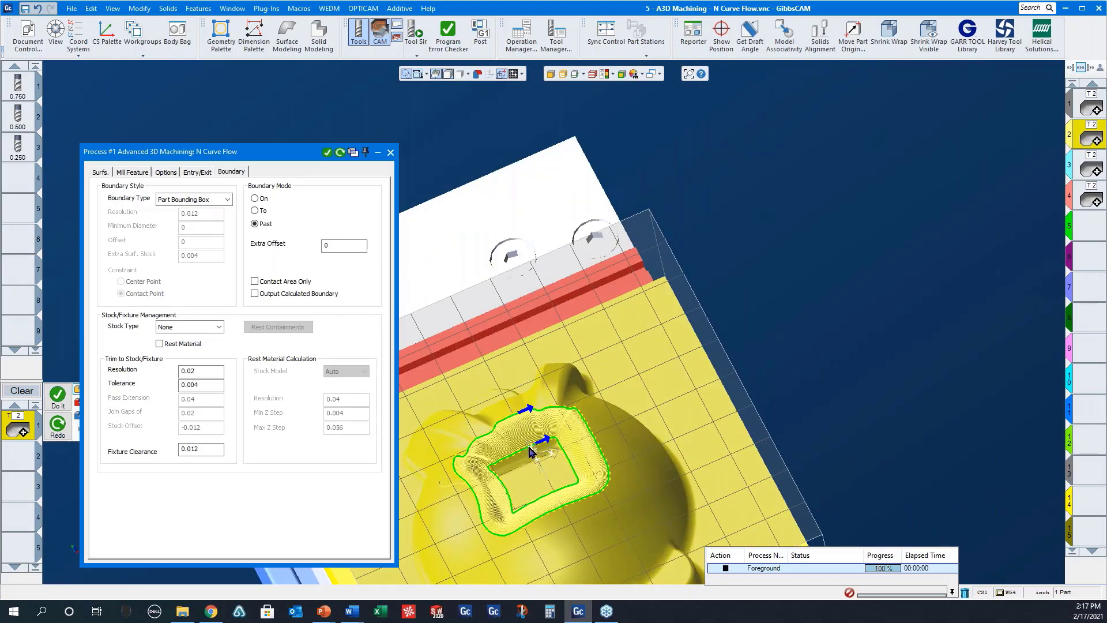
left_click(99, 172)
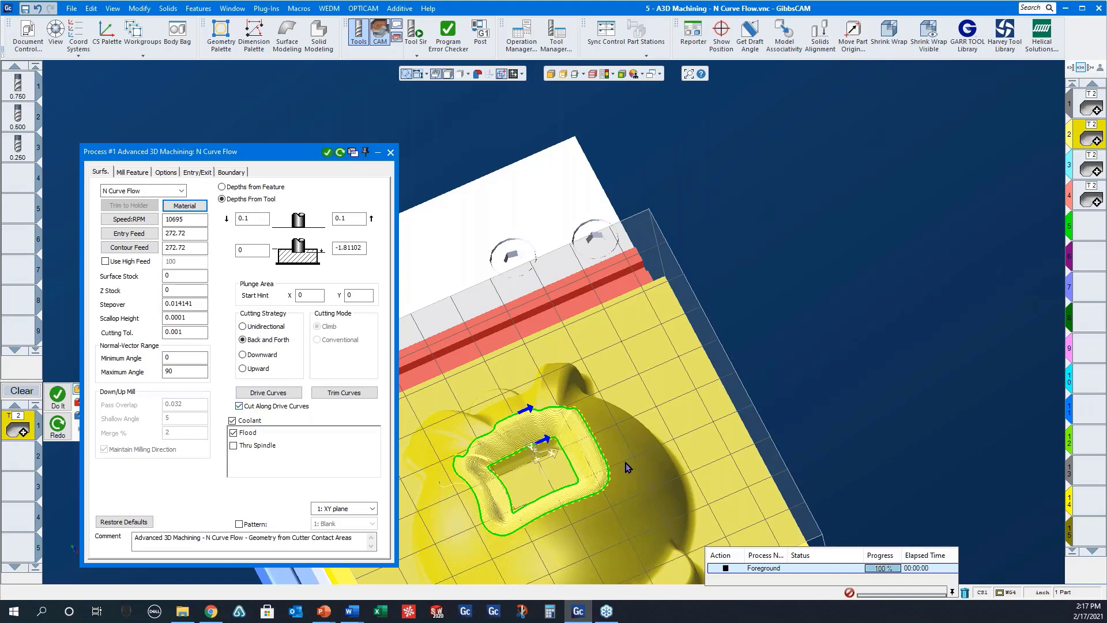
Step: Run Tool Sim on the second N Curve Flow operation and inspect the connecting moves between passes at the pocket corner
left_click(415, 34)
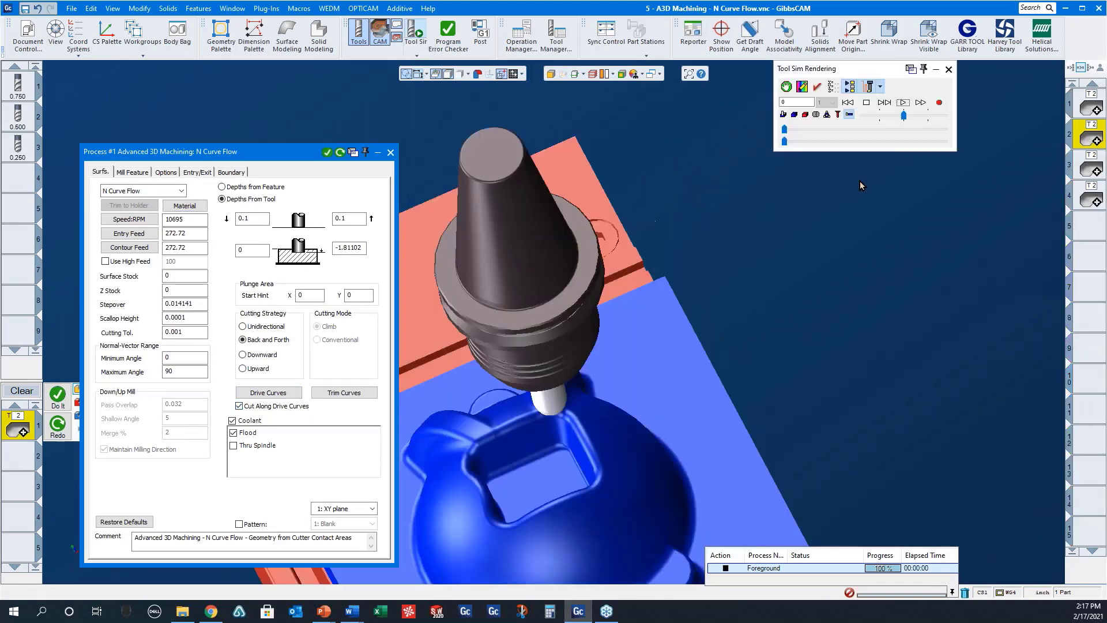
left_click(903, 104)
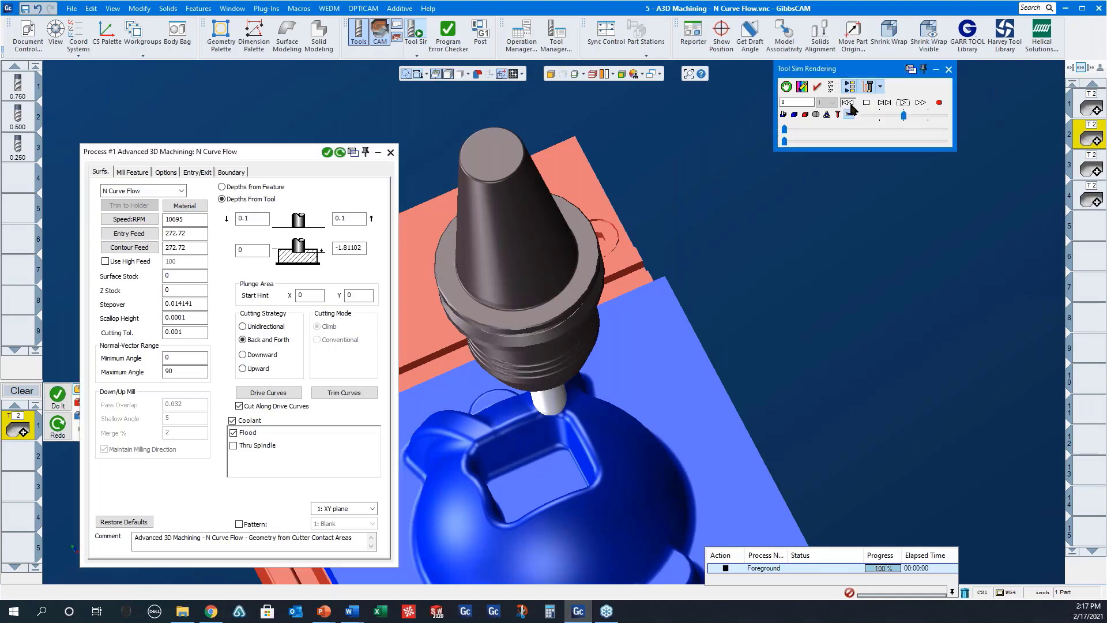
left_click(902, 104)
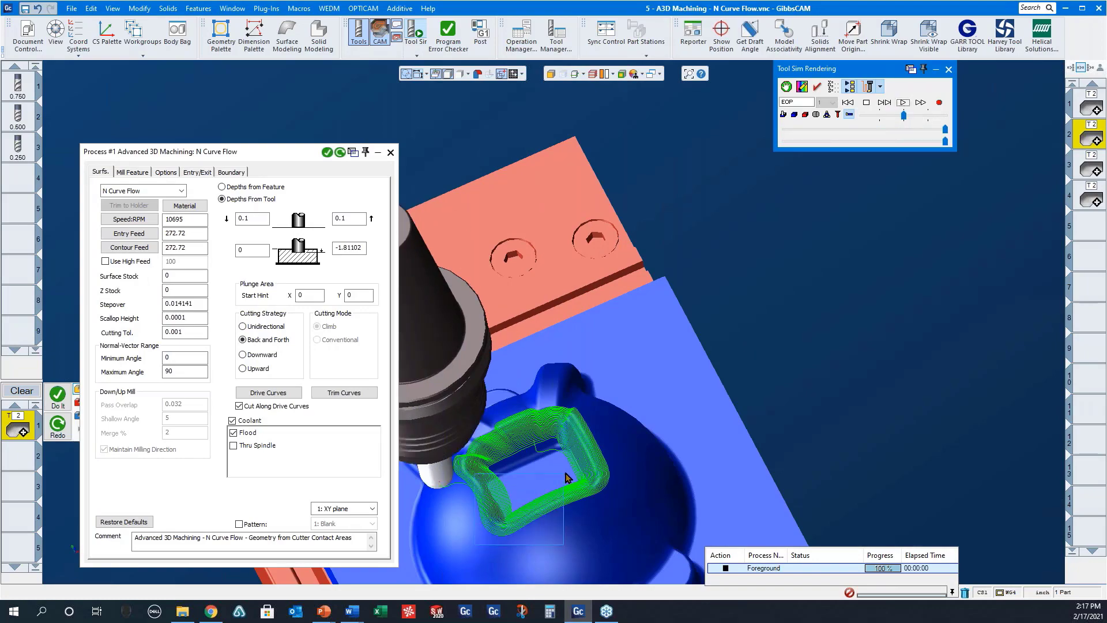
scroll(618, 472, "up", 5)
scroll(906, 368, "down", 8)
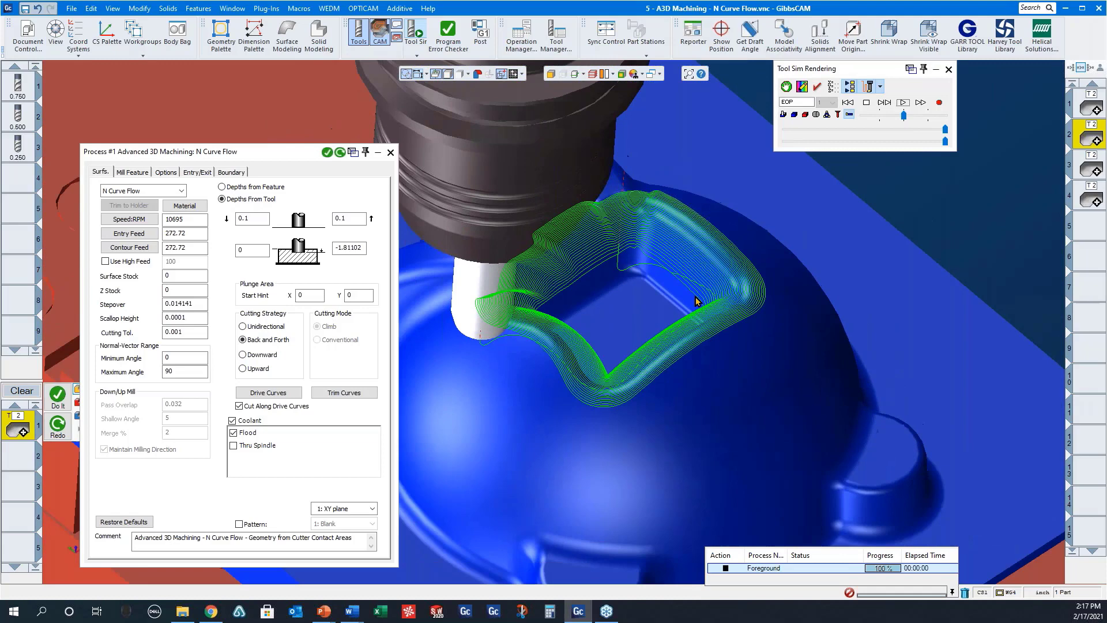
middle_click_drag(695, 296, 780, 403)
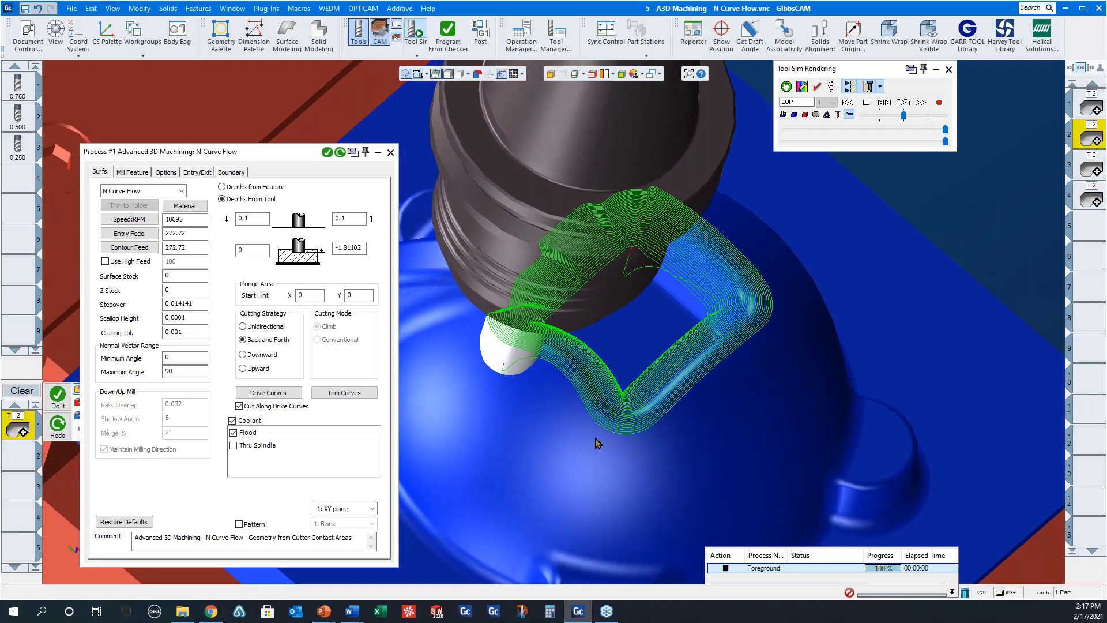
scroll(696, 319, "up", 5)
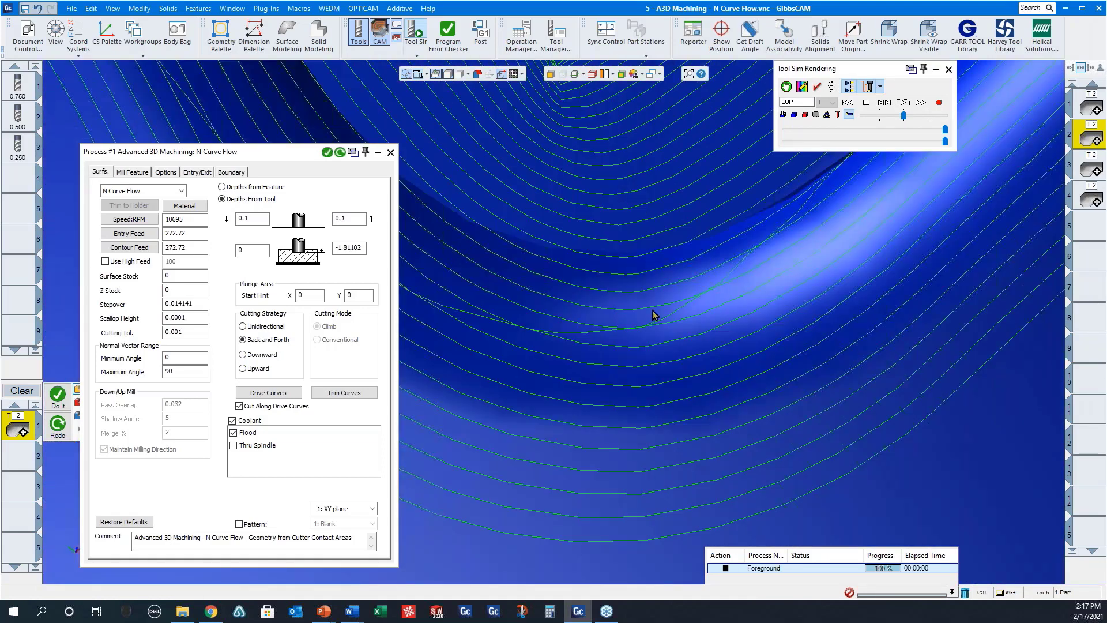
Step: Set the second operation's Connect Move Control to Shortest and regenerate its toolpath
left_click(165, 173)
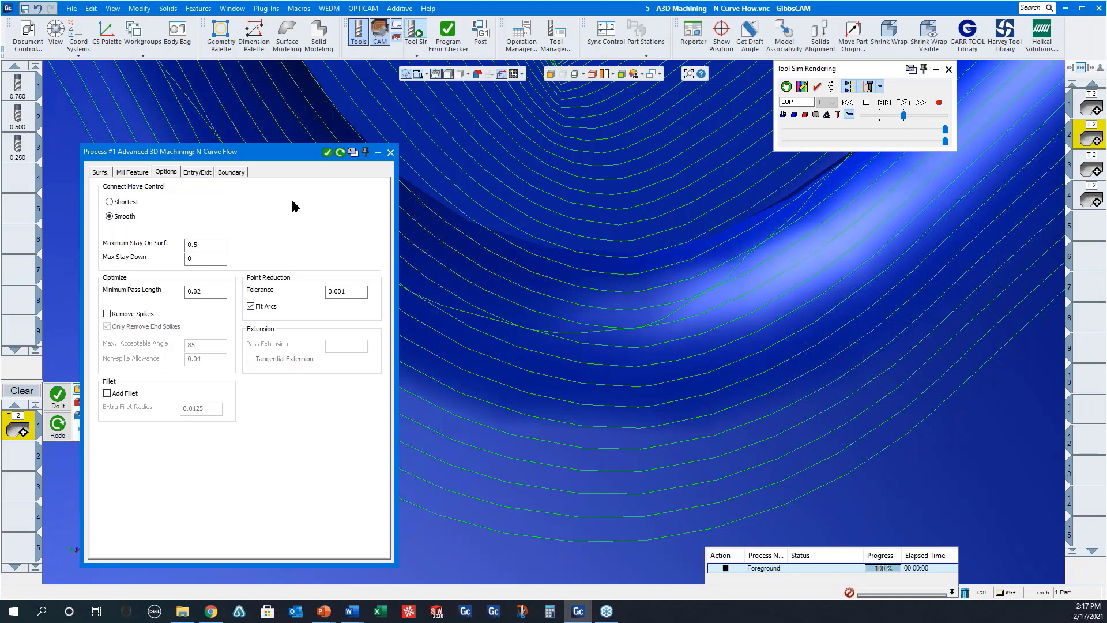
left_click(118, 203)
left_click(340, 154)
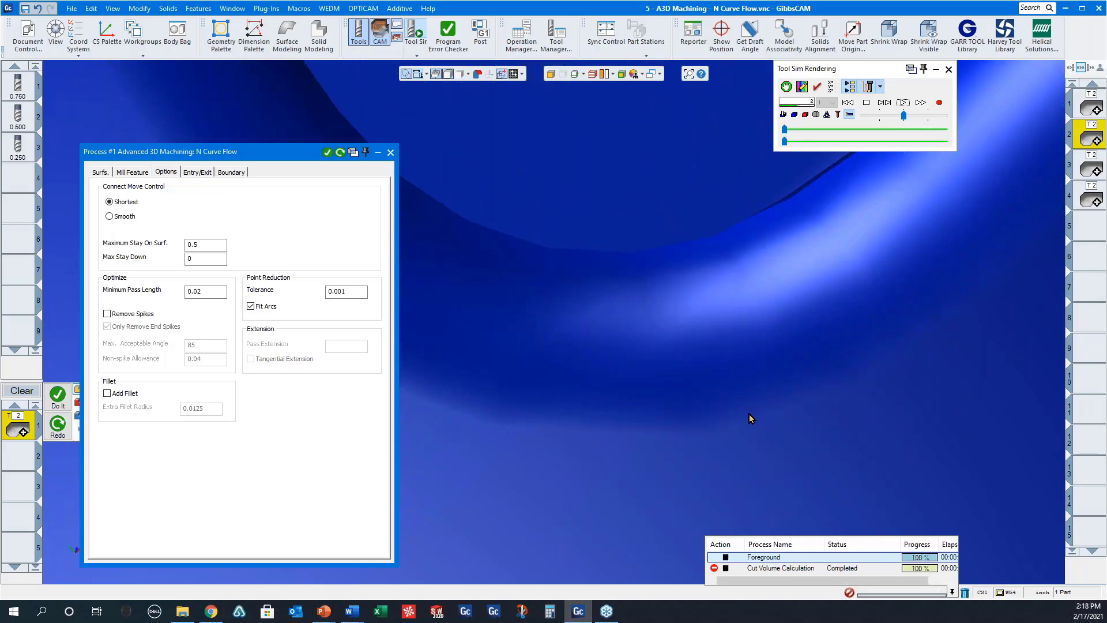
Step: Replay Tool Sim for the regenerated second operation, inspect its connecting moves along the pocket edge, and close the process dialog
scroll(748, 414, "up", 5)
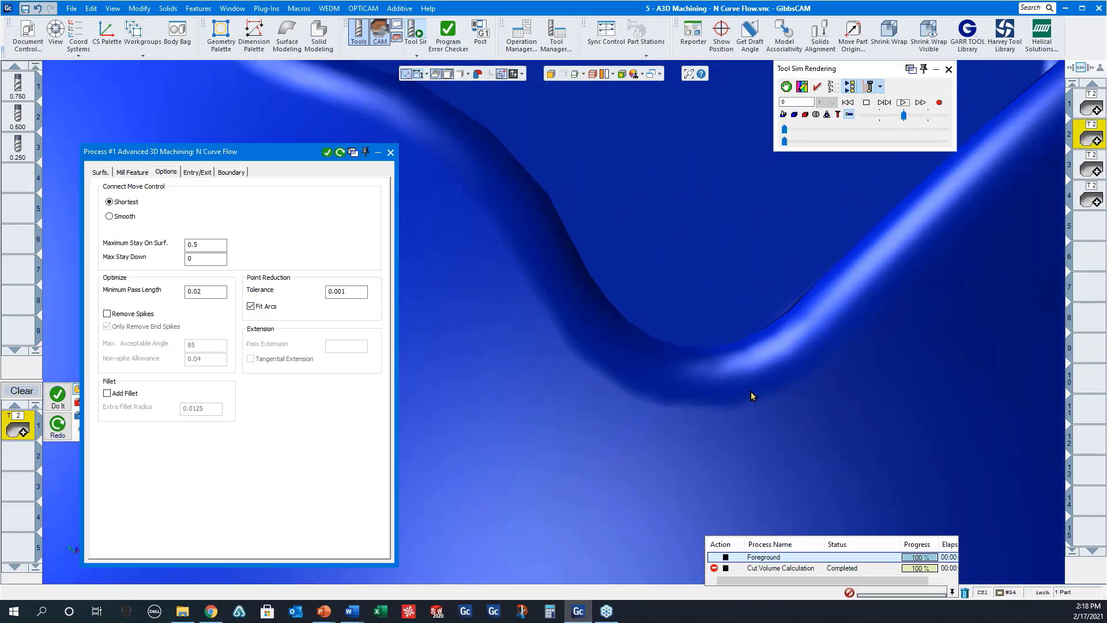
left_click(866, 103)
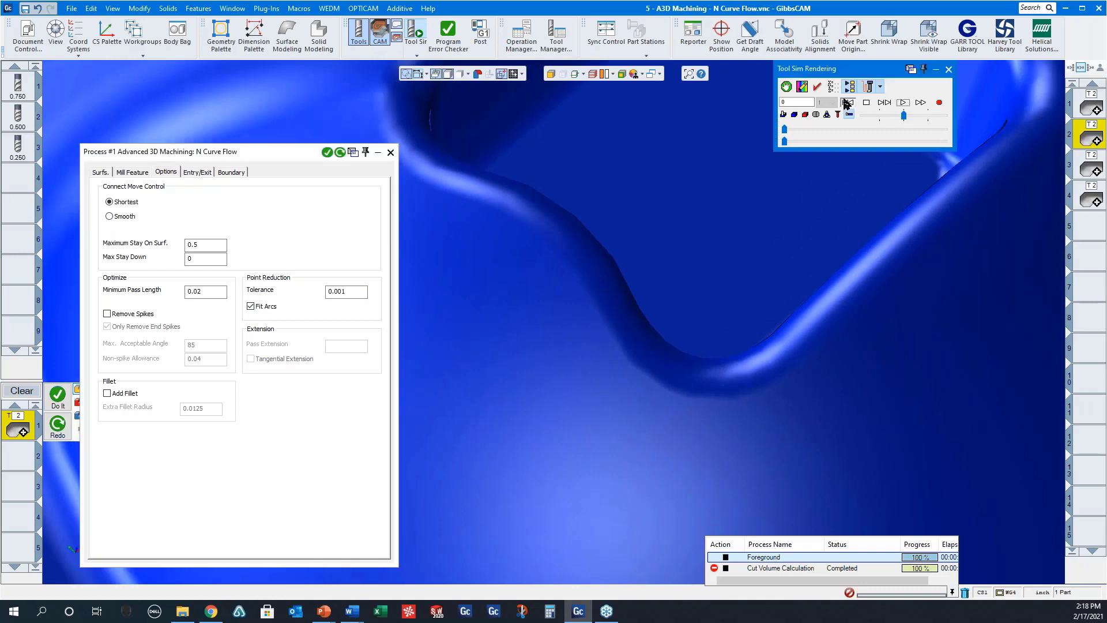
left_click(902, 103)
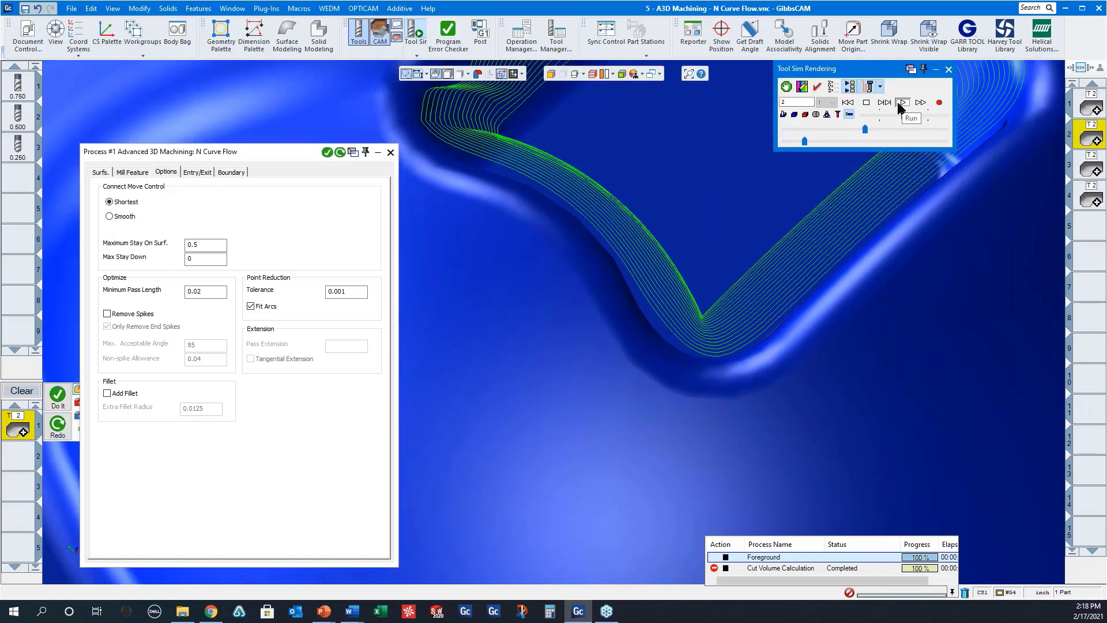
scroll(870, 247, "down", 5)
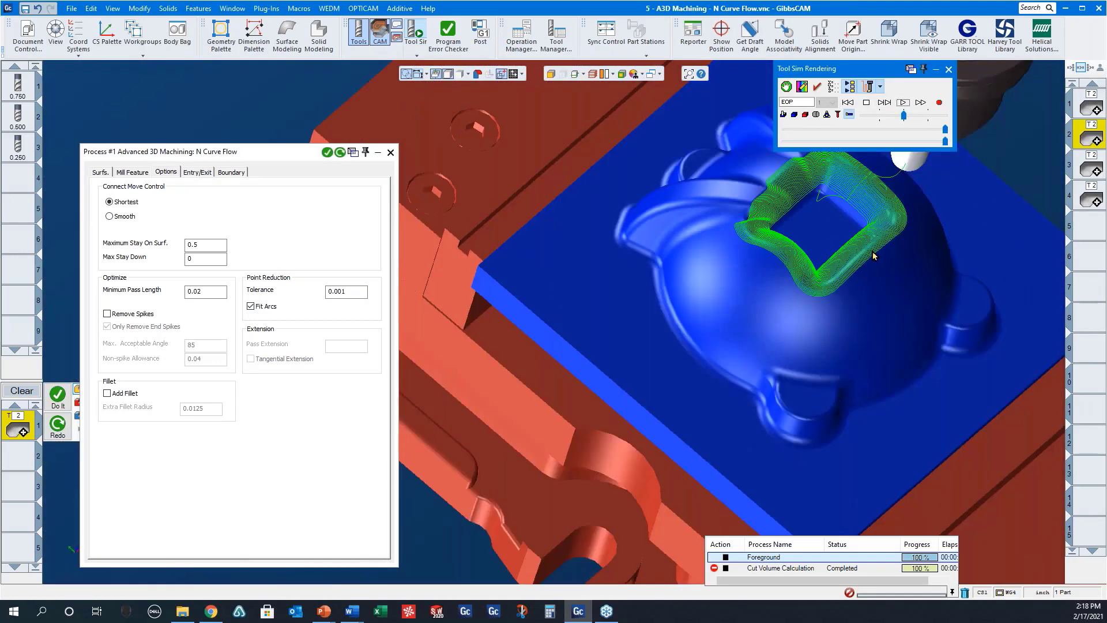
left_click_drag(834, 217, 889, 165)
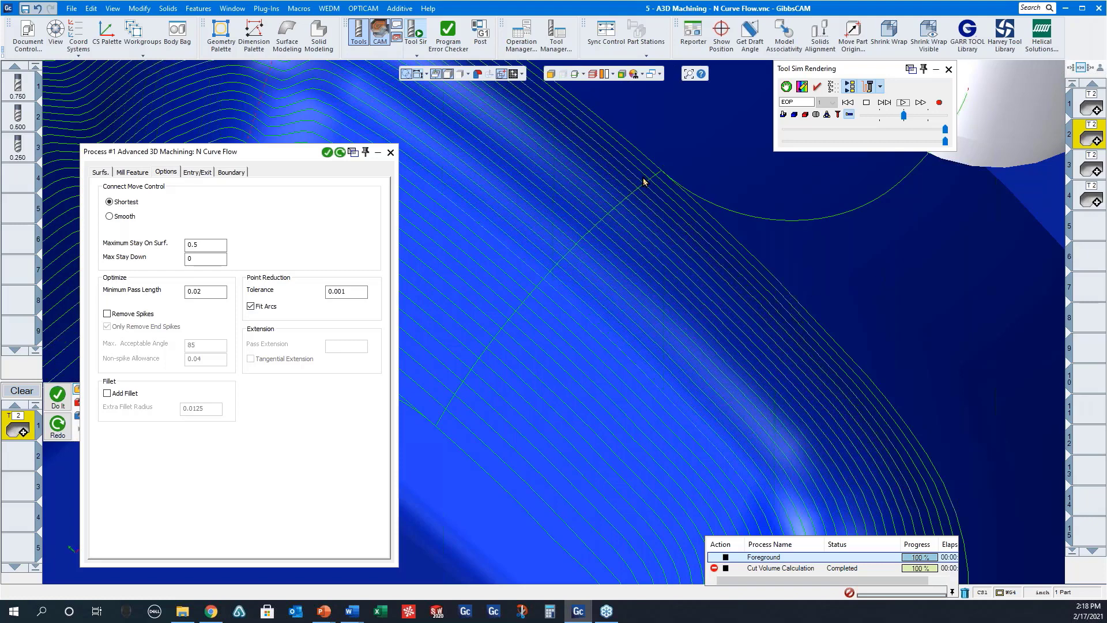
left_click(393, 154)
Step: Load the third N Curve Flow operation, run its Tool Sim over the whole part, and exit the simulation
double_click(1086, 173)
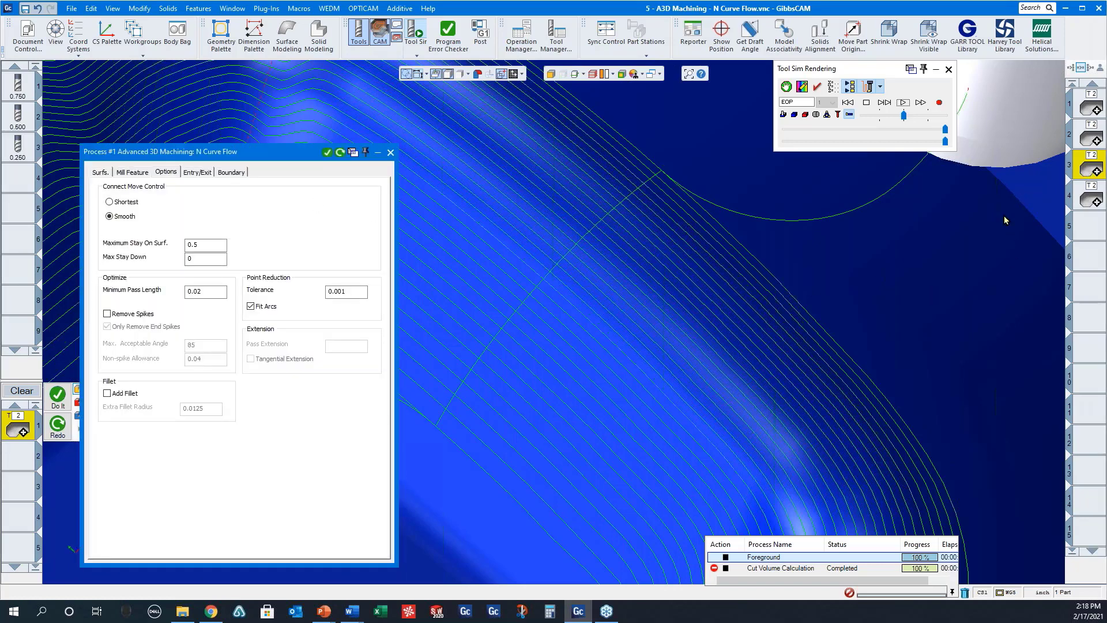
left_click(847, 102)
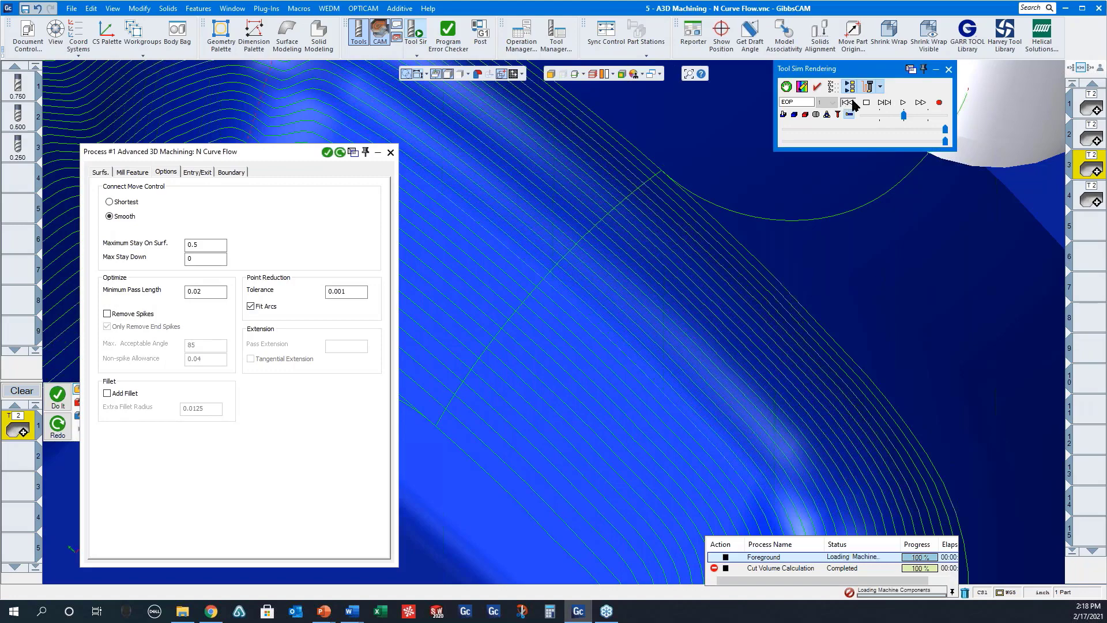
left_click(902, 102)
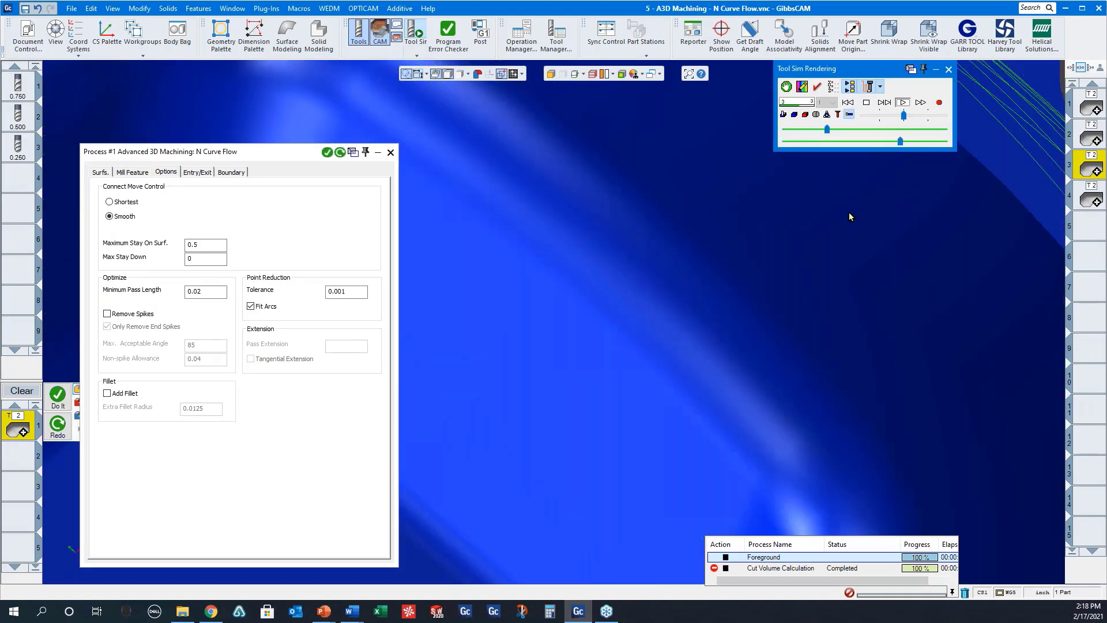
scroll(788, 257, "down", 10)
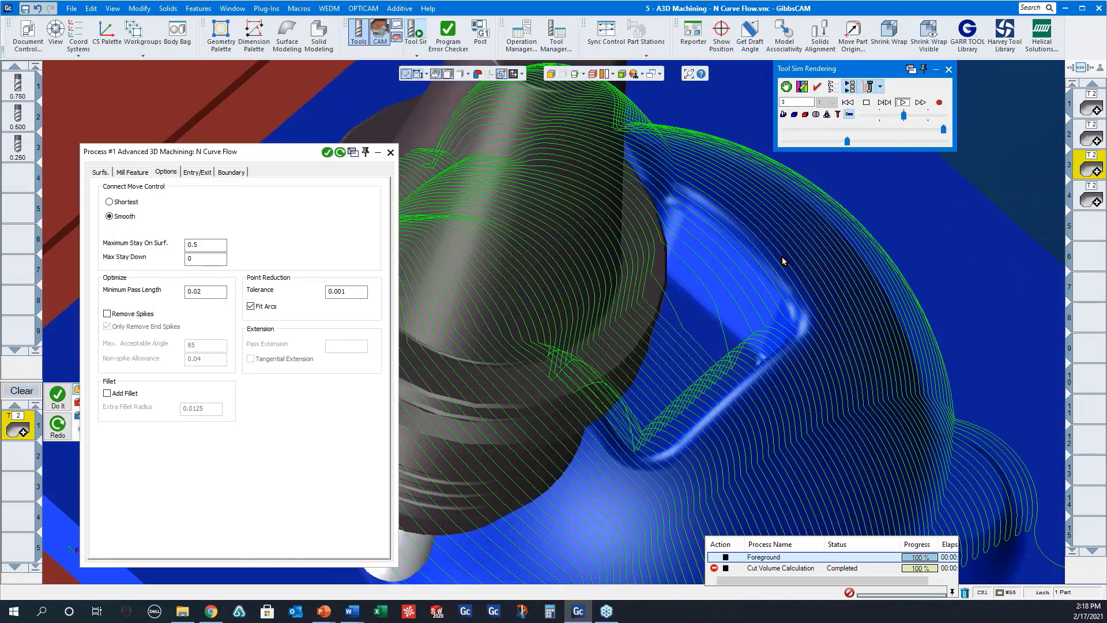
scroll(788, 231, "down", 3)
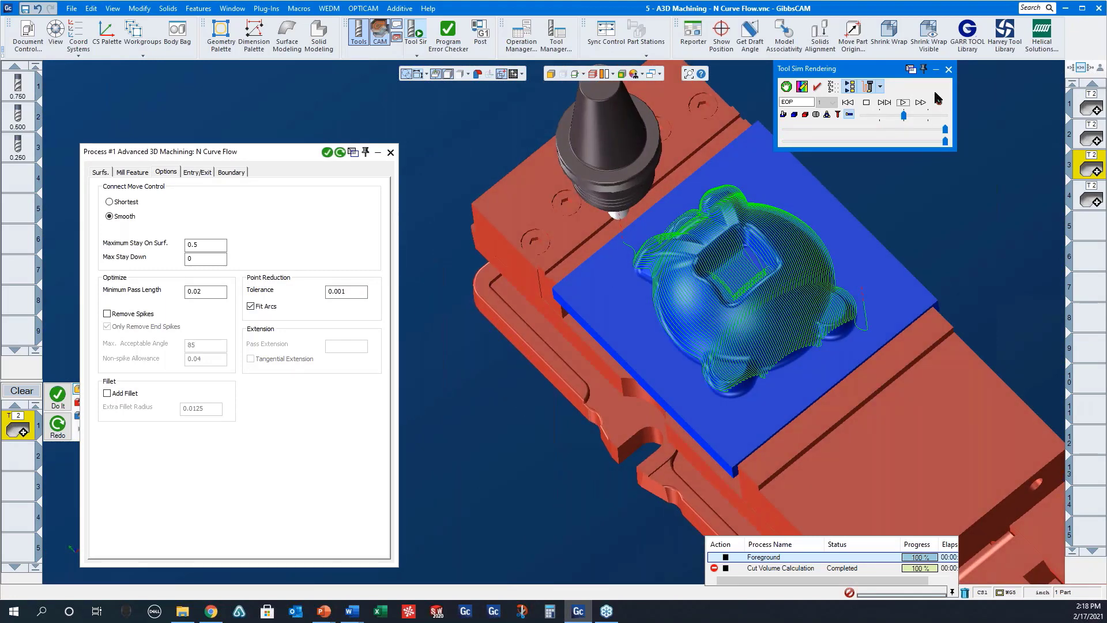
left_click(946, 71)
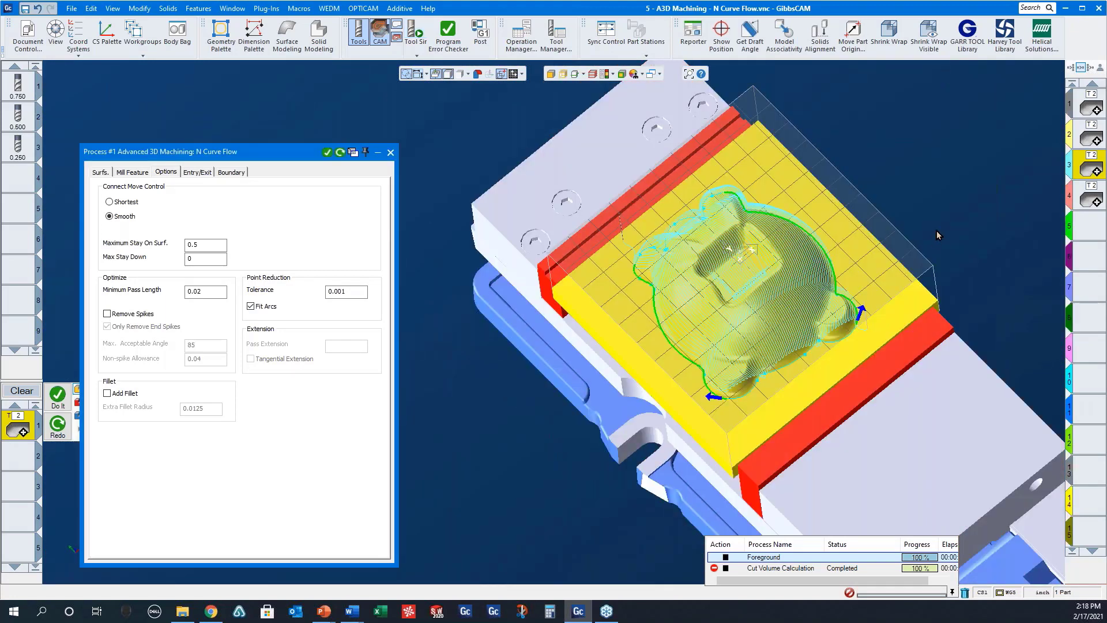
Step: Show the part from the top and review the third operation's selected drive curves and the toolpath ends between them
middle_click_drag(831, 231, 850, 331)
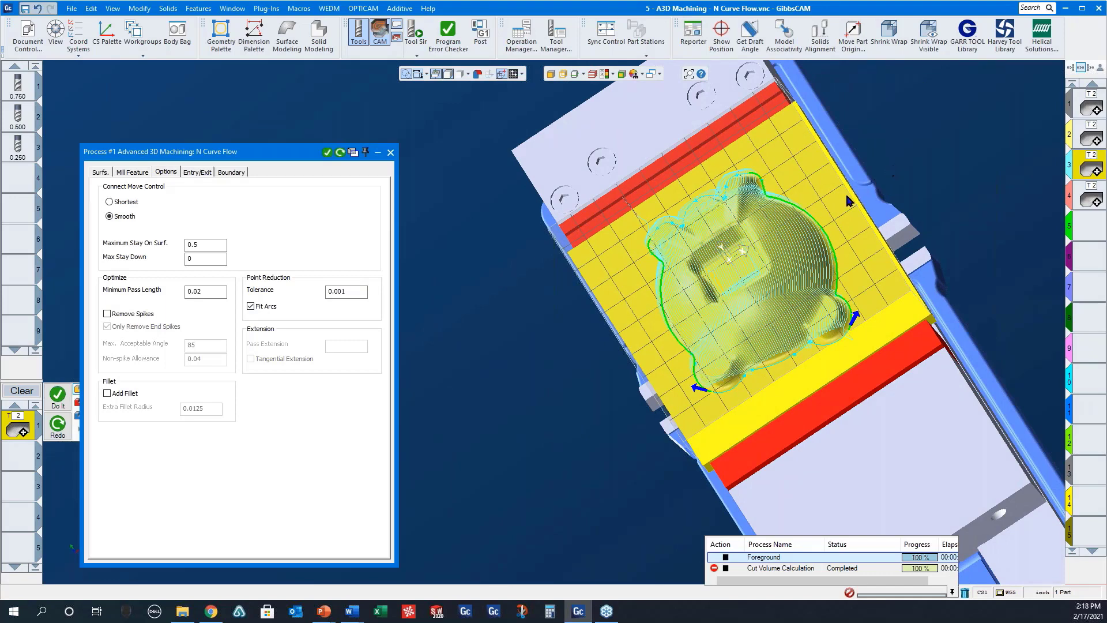
left_click(56, 33)
left_click(1012, 84)
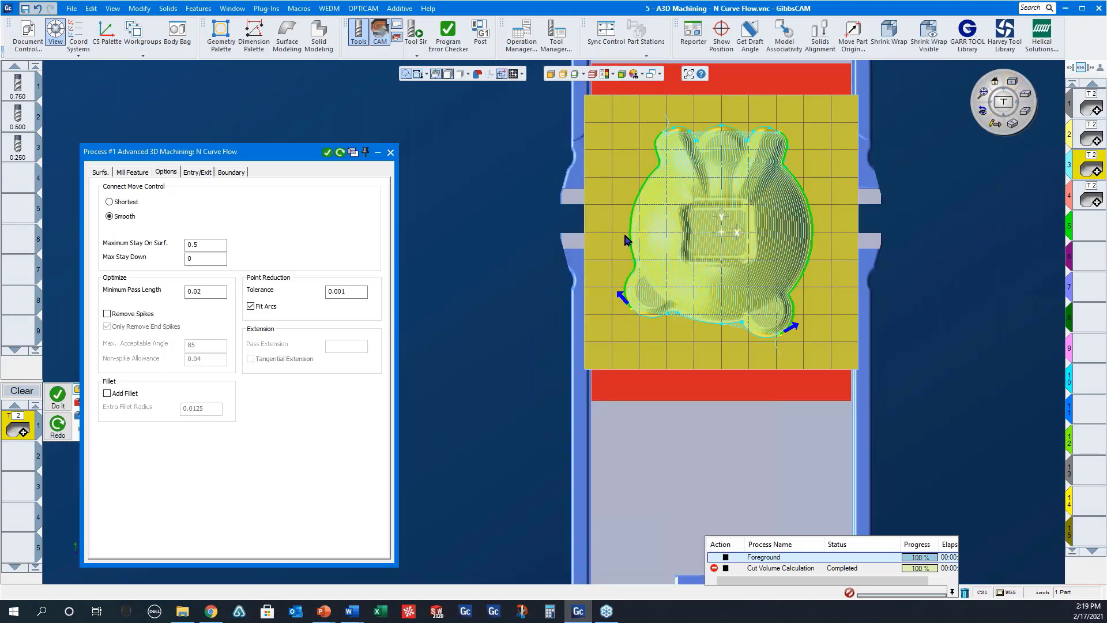
left_click(99, 173)
left_click(291, 394)
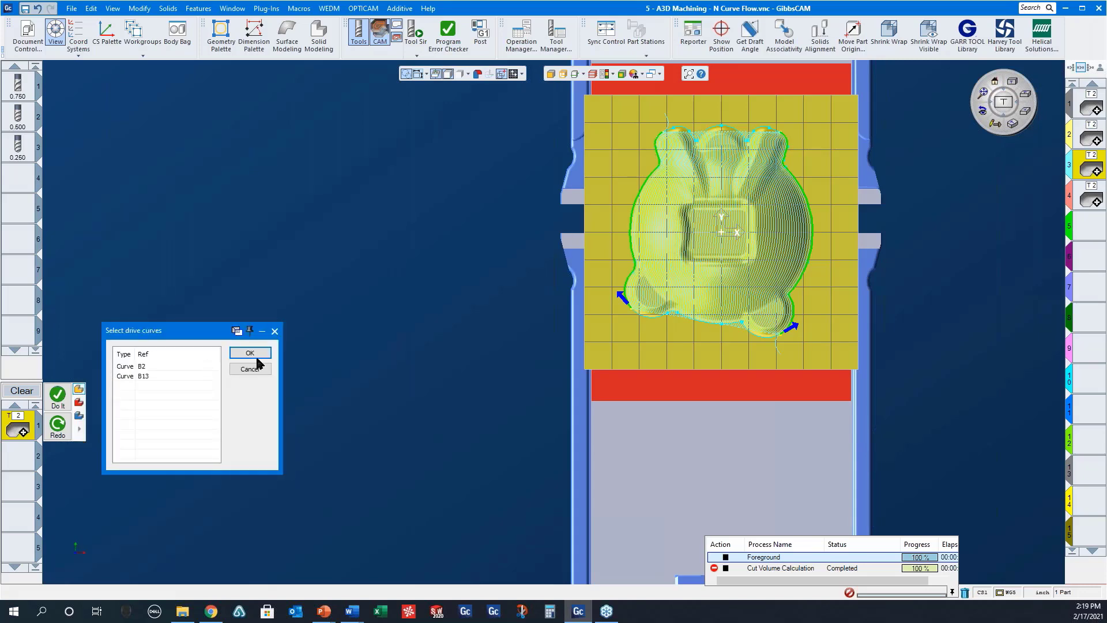
left_click(253, 354)
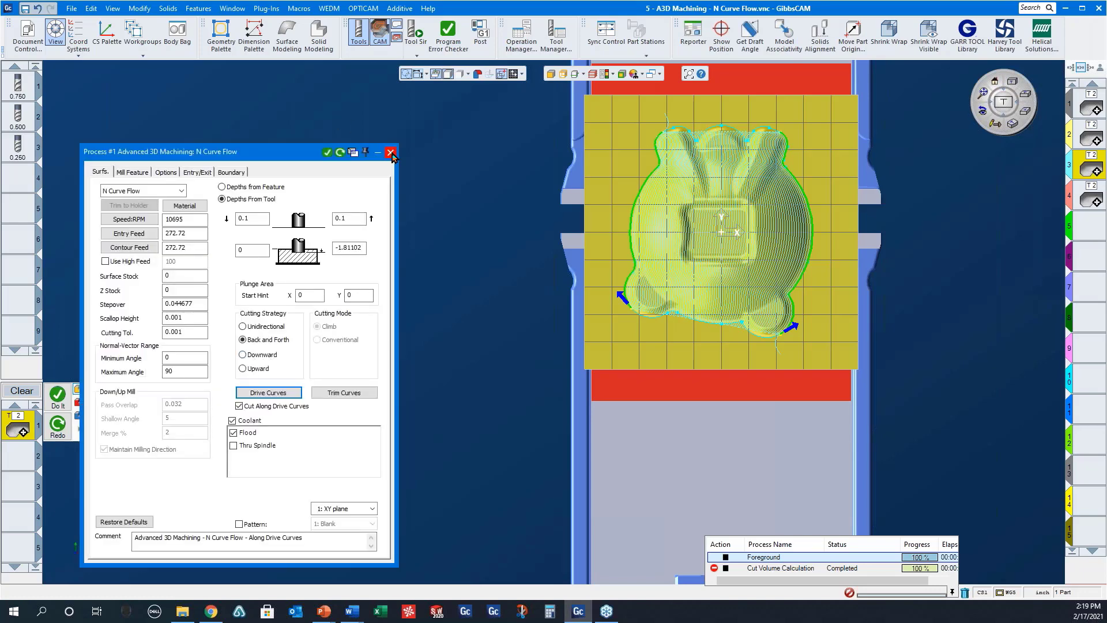
left_click_drag(512, 222, 844, 379)
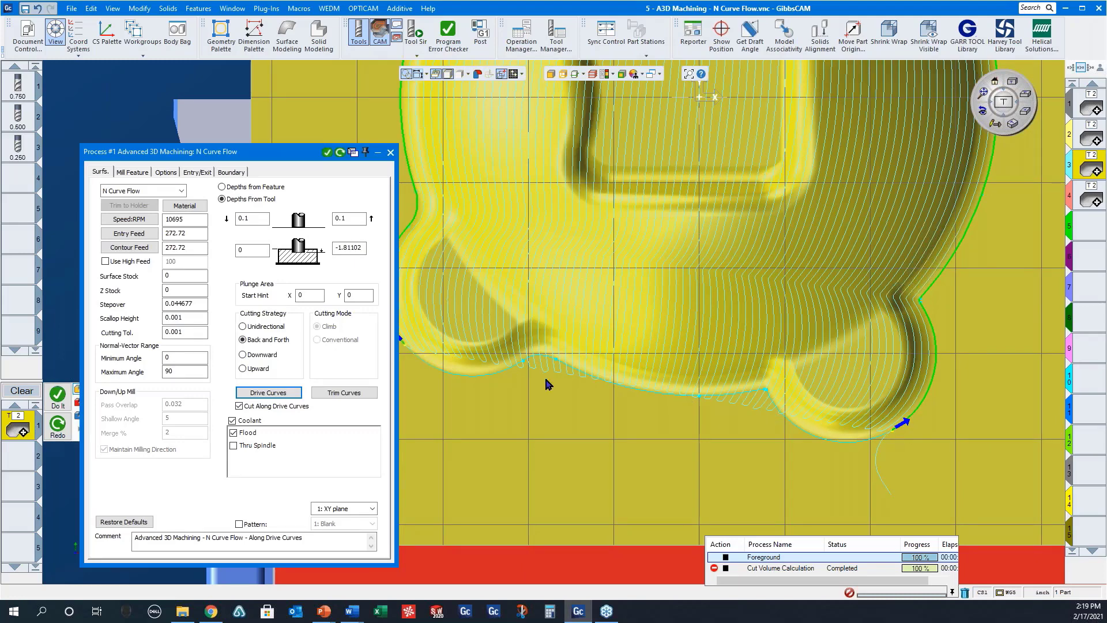
scroll(764, 389, "down", 5)
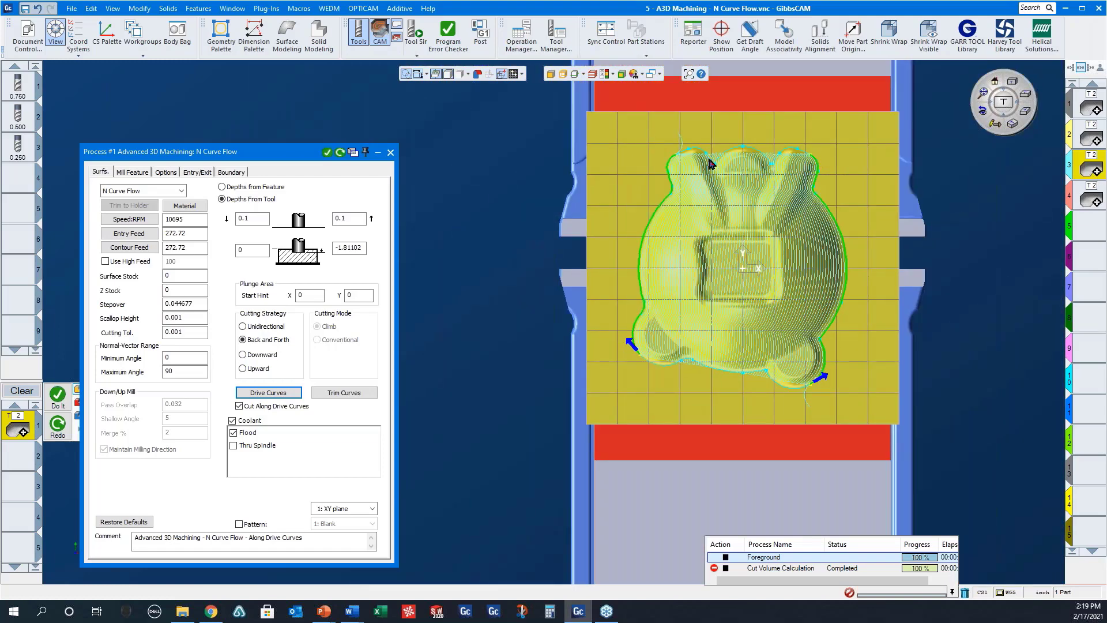
Step: Load the fourth N Curve Flow operation, inspect its passes across the drive curves around the part's feet, and close the process dialog
left_click(1090, 199)
double_click(1091, 199)
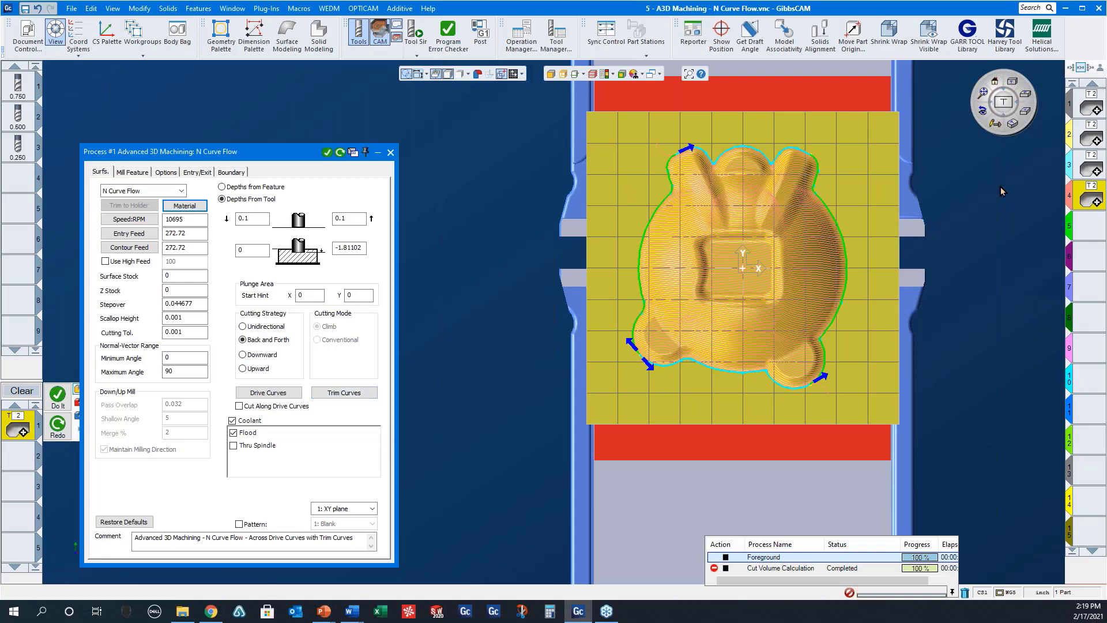
scroll(731, 421, "up", 5)
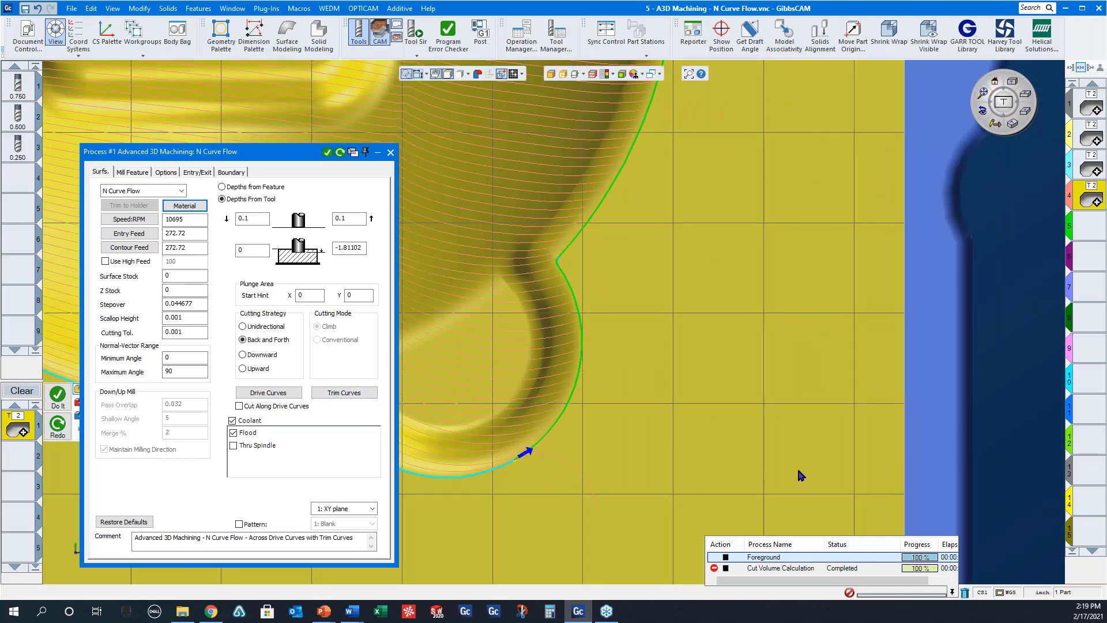
middle_click_drag(797, 470, 809, 406)
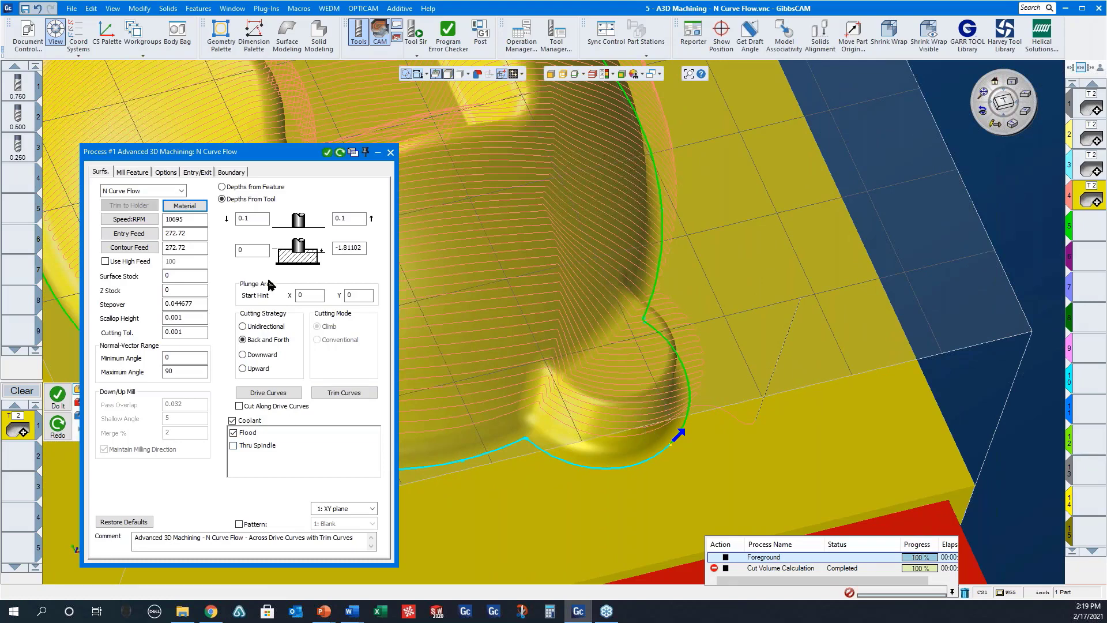
left_click(390, 153)
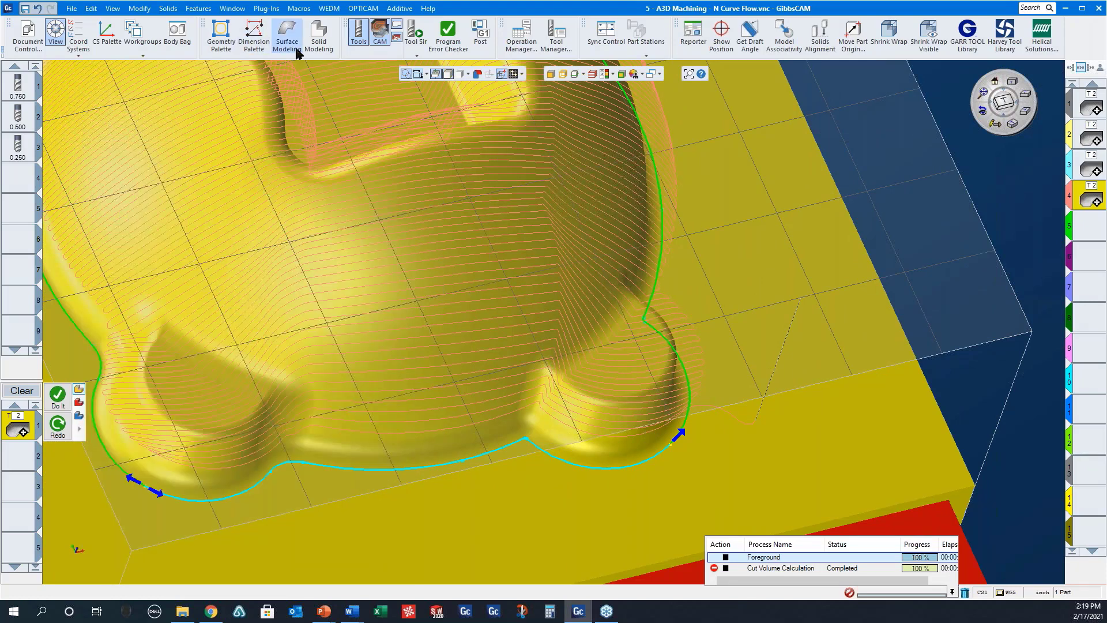
Step: Run Tool Sim for the fourth N Curve Flow operation over the whole part and view the toolpath from the top
left_click(418, 38)
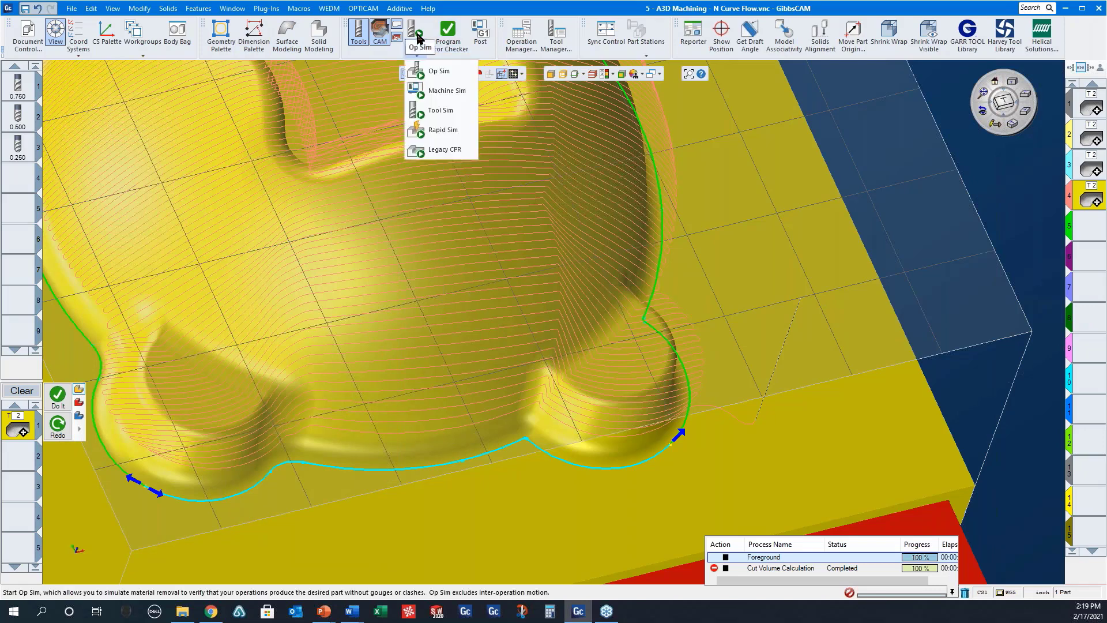
left_click(441, 111)
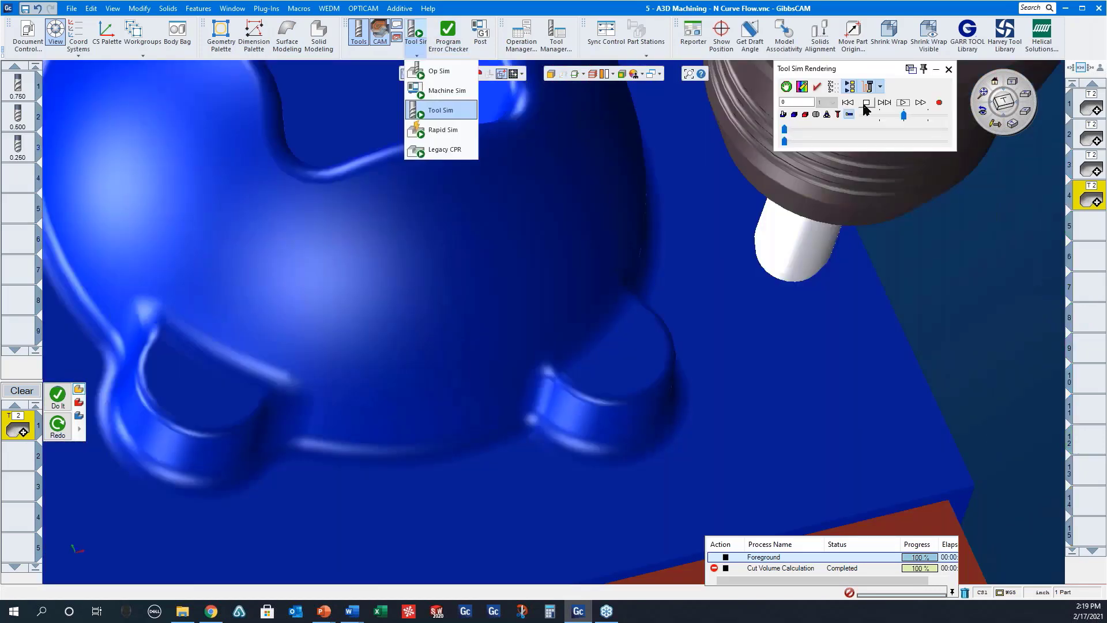
left_click(983, 93)
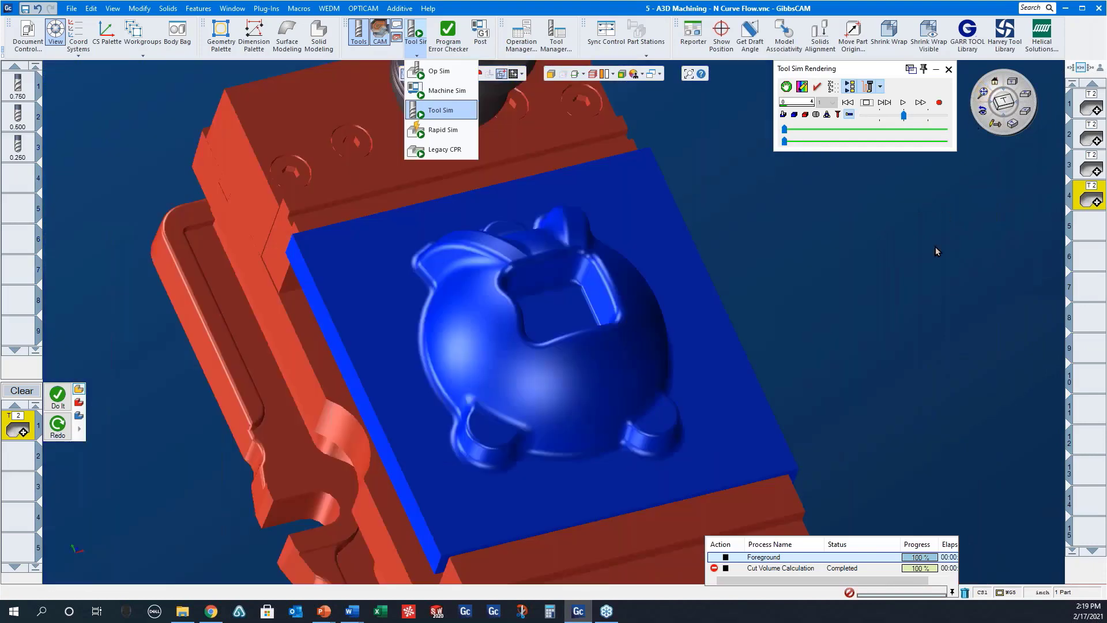
left_click(903, 105)
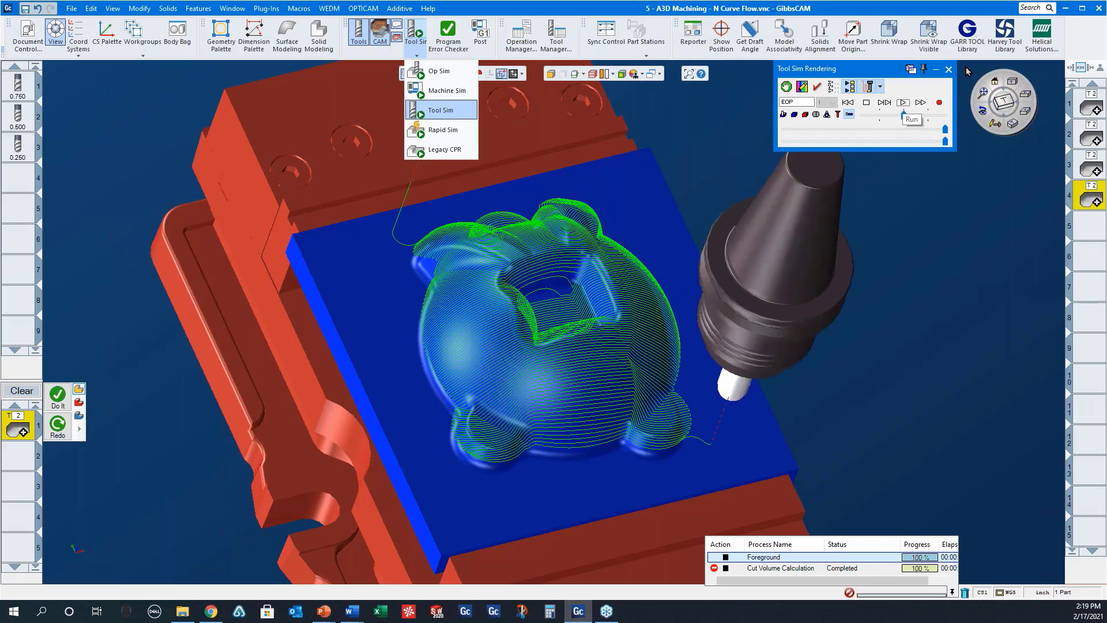
left_click(1003, 101)
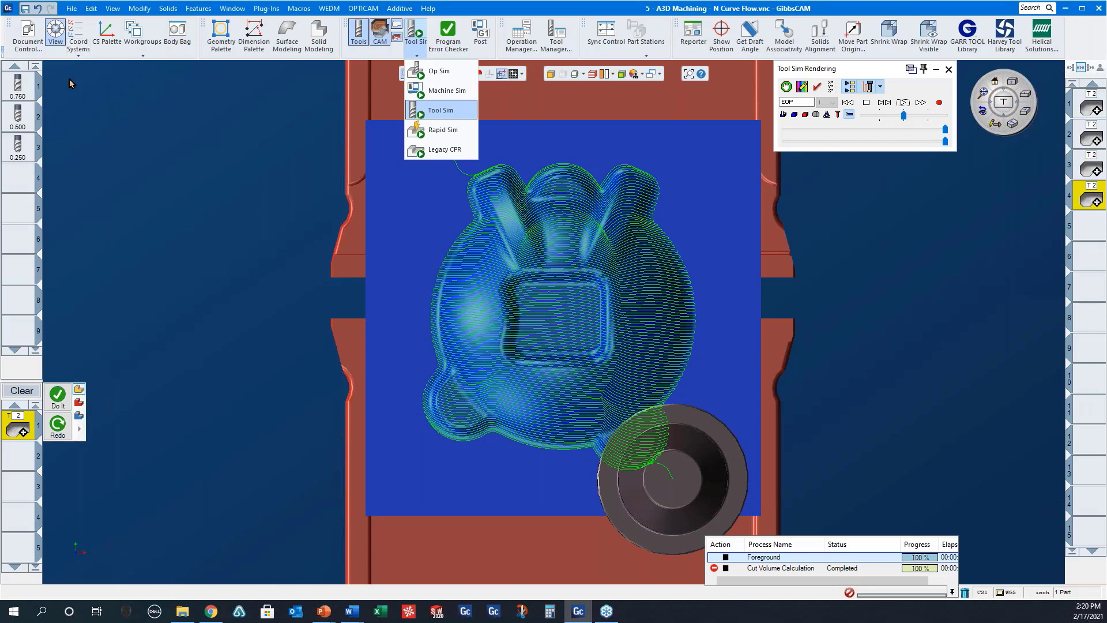
Step: Open the part file "6 - A3D Machining - Curve Projection.vnc" without saving changes to the N Curve Flow file
left_click(71, 8)
left_click(87, 50)
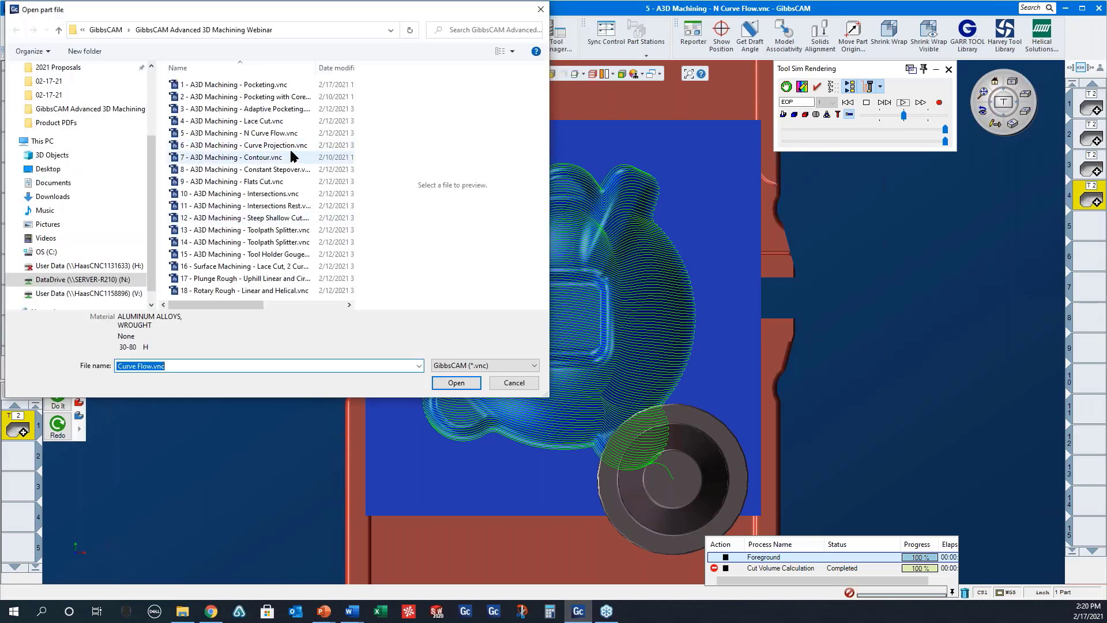
left_click(293, 148)
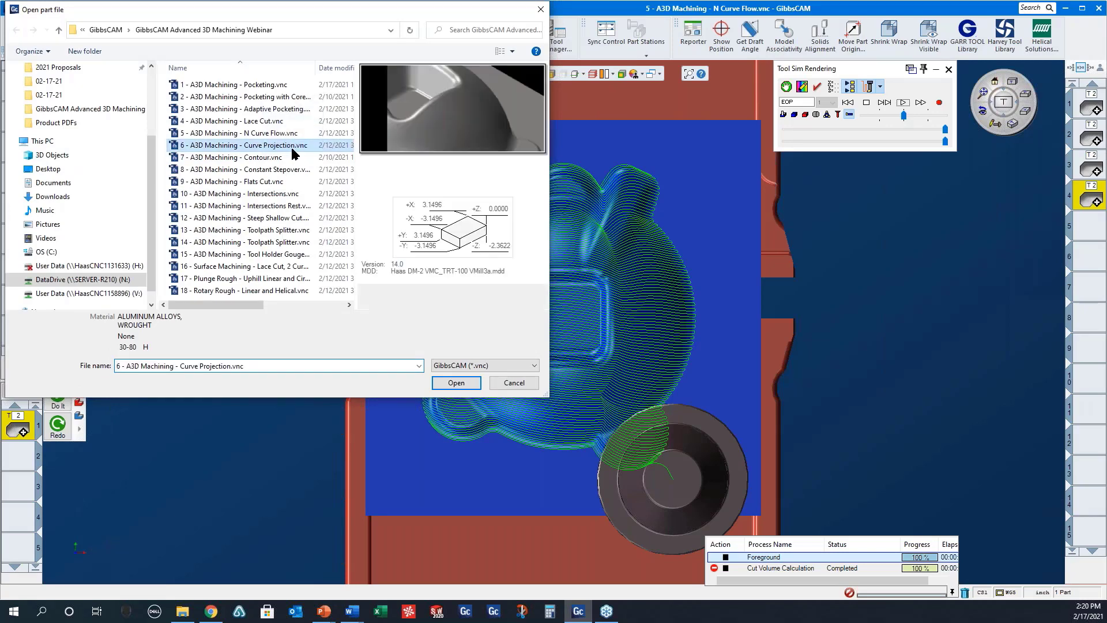
left_click(456, 382)
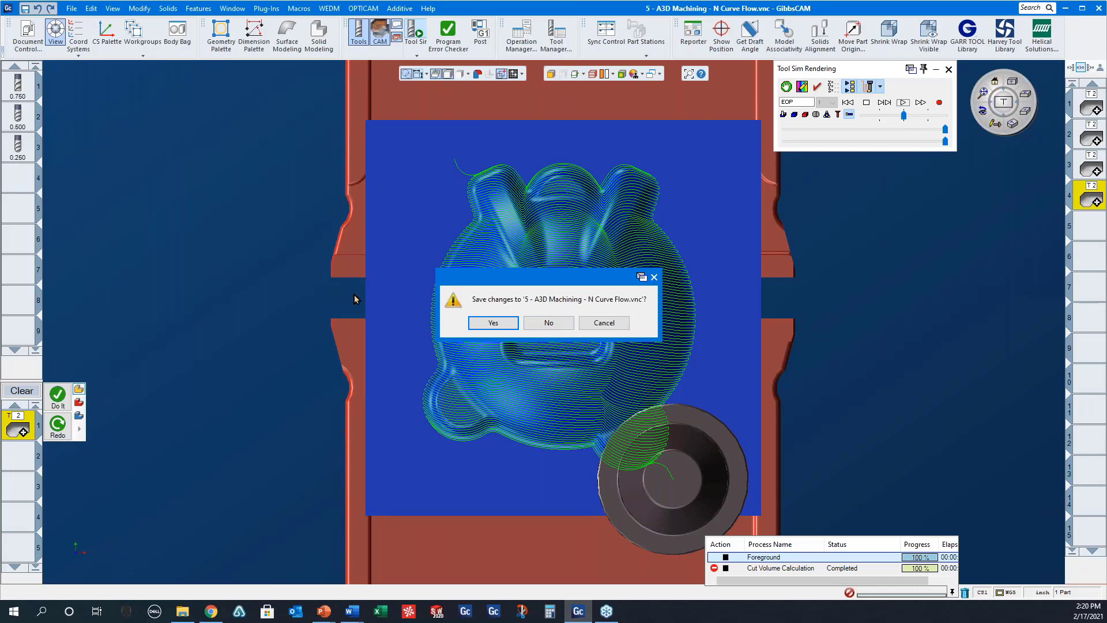
left_click(549, 323)
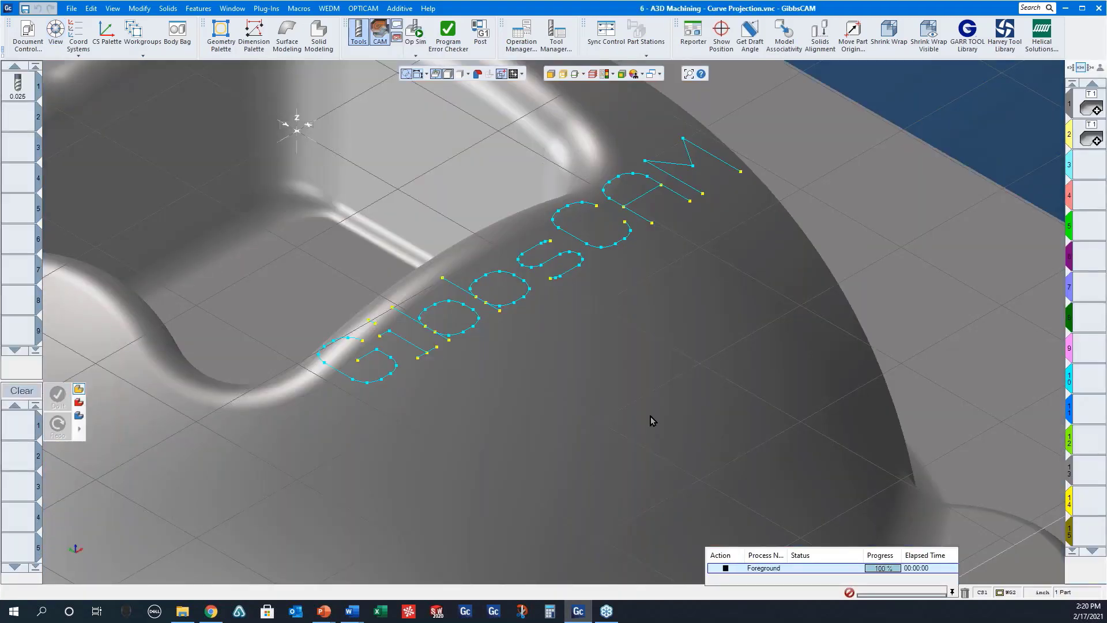
Step: Load the first Curve Projection operation and review its settings and the projection curves of the lettering above the dome
scroll(759, 378, "down", 6)
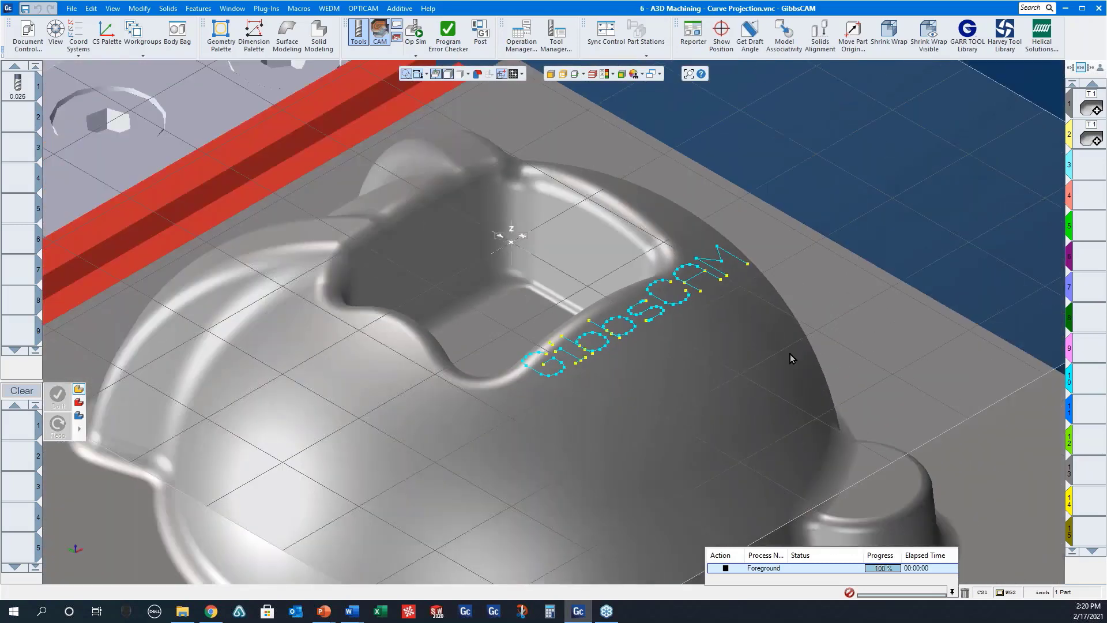
left_click(1084, 114)
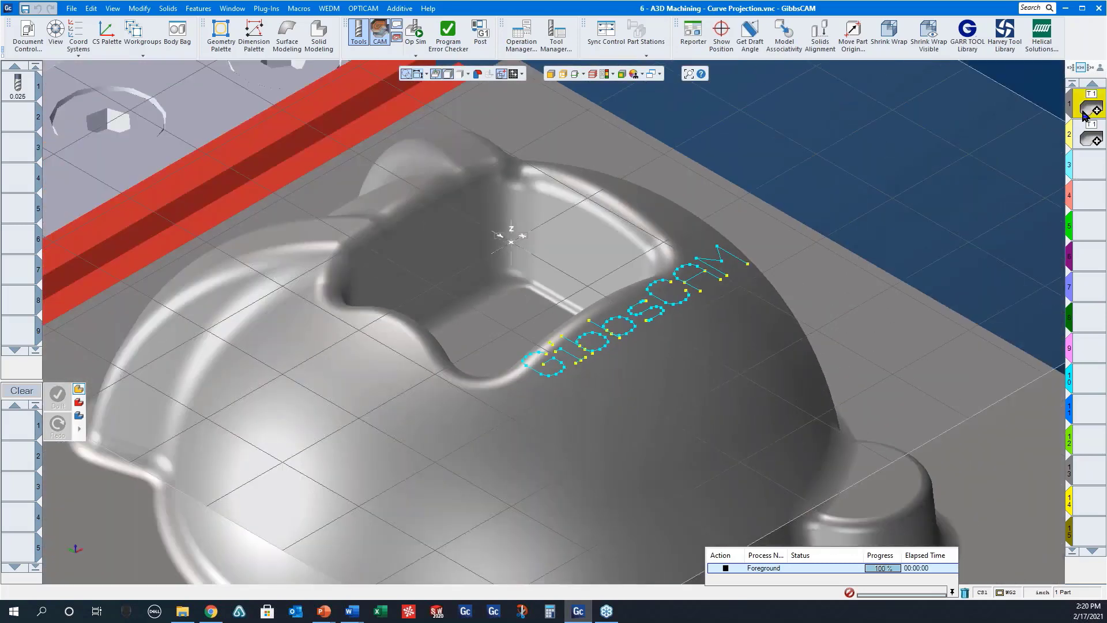
double_click(1083, 113)
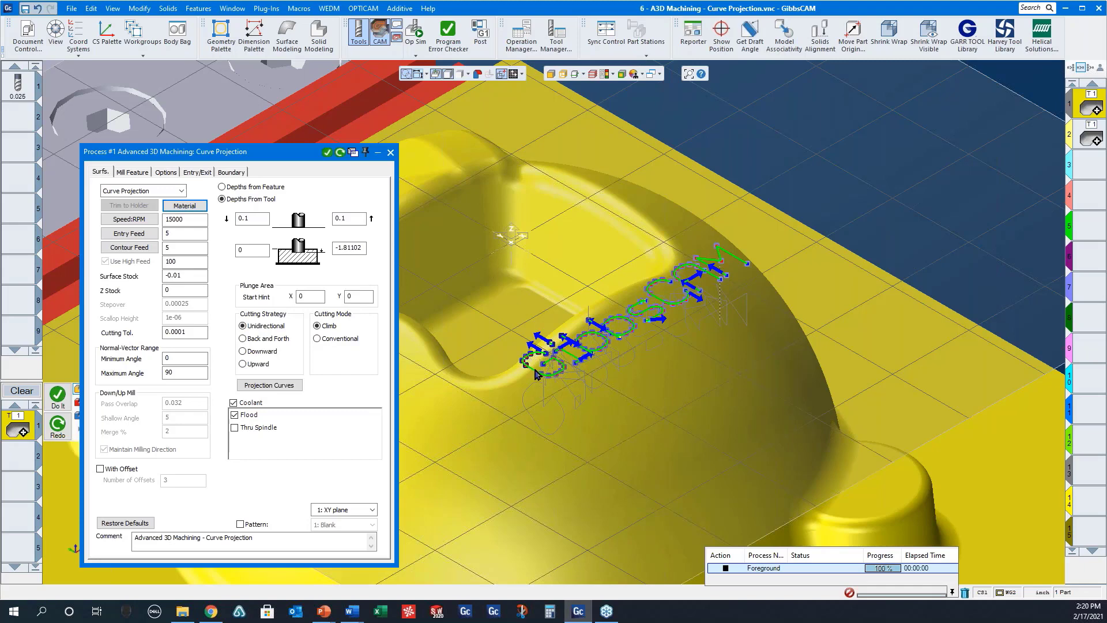
Step: Close the process dialog, run Op Sim for the first Curve Projection operation, inspect the engraved GibbsCAM lettering, and exit the simulation
left_click(415, 36)
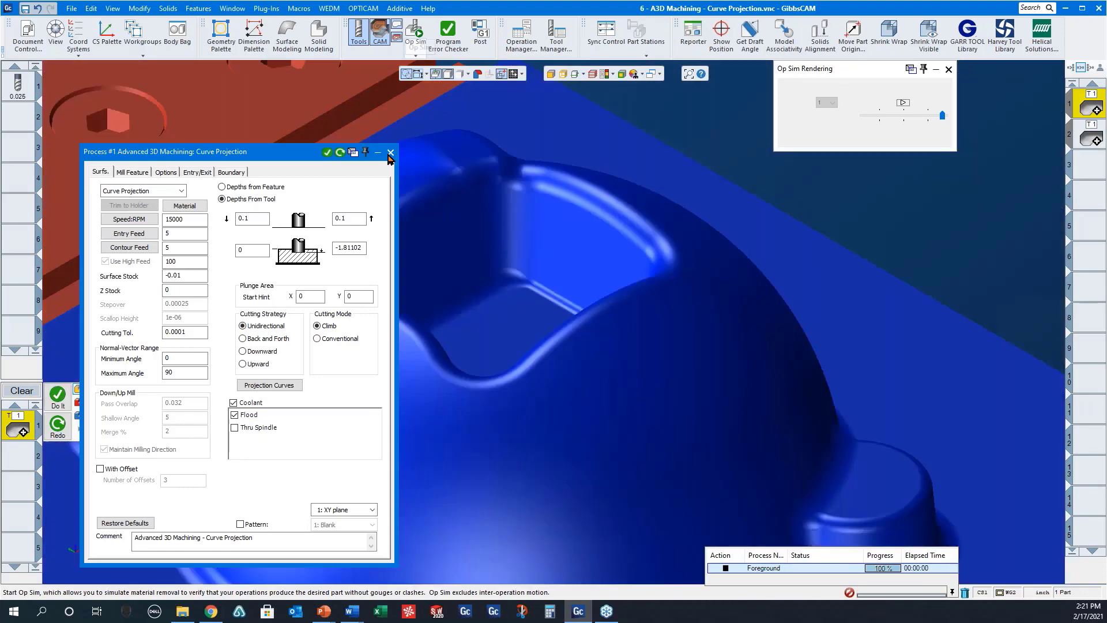
left_click(390, 152)
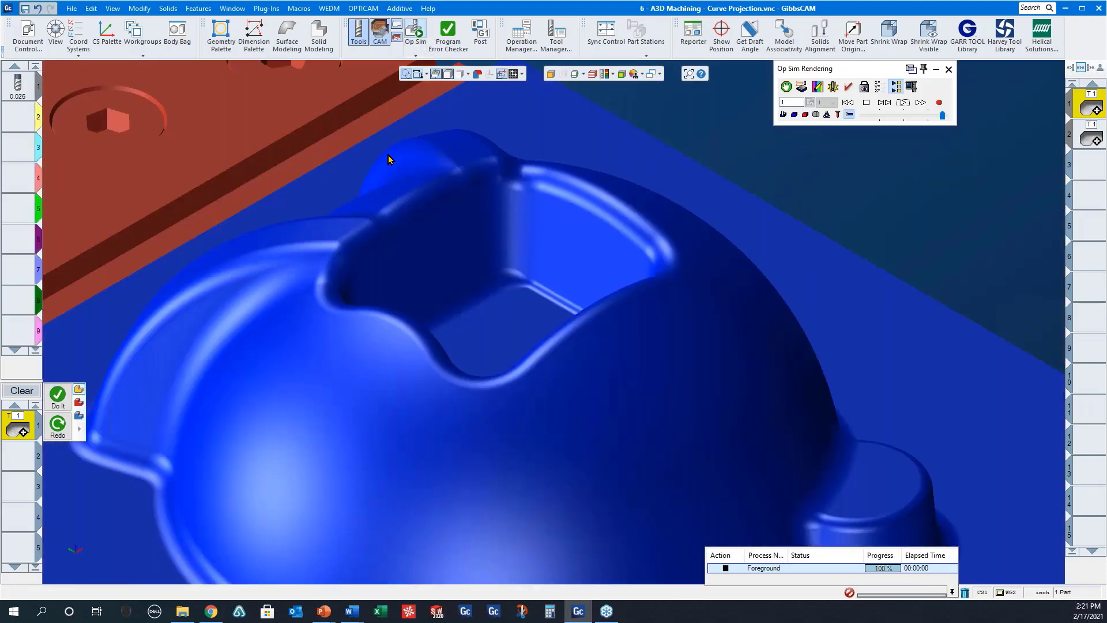
left_click(903, 107)
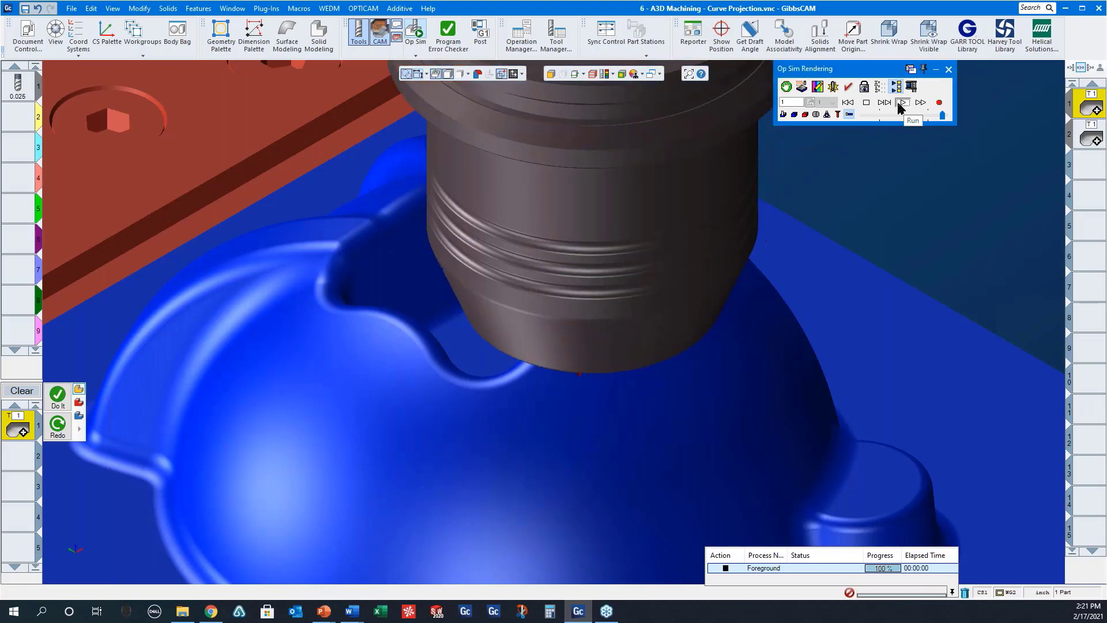
middle_click_drag(735, 351, 600, 284)
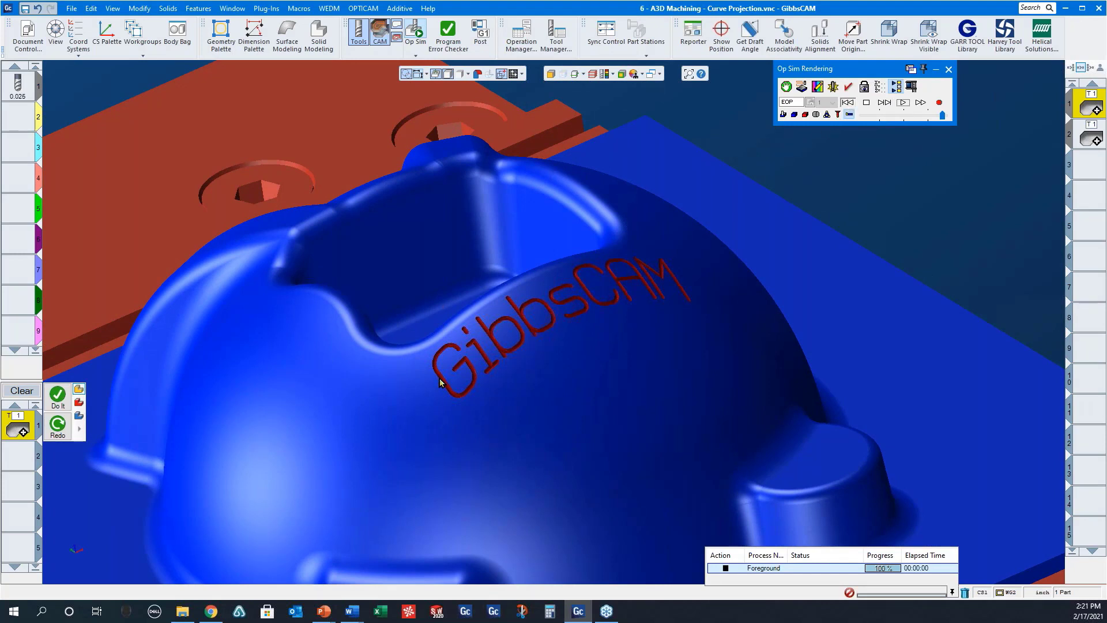
left_click(897, 87)
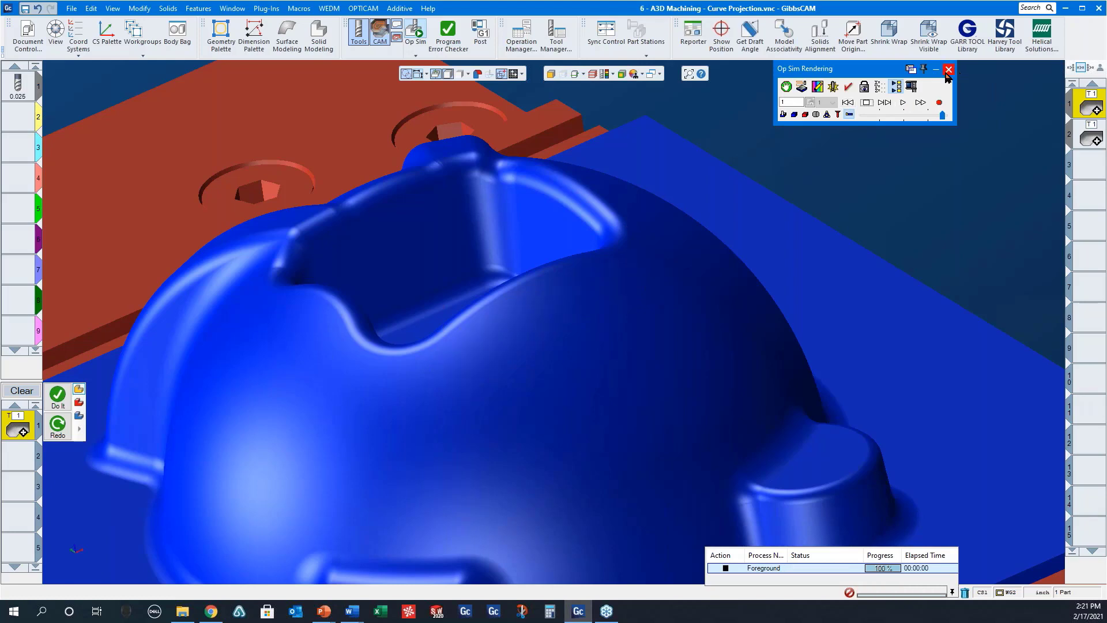
left_click(949, 69)
Step: Load the second Curve Projection operation, examine its offset passes along the letters up close, and show the whole part from the front
double_click(1094, 139)
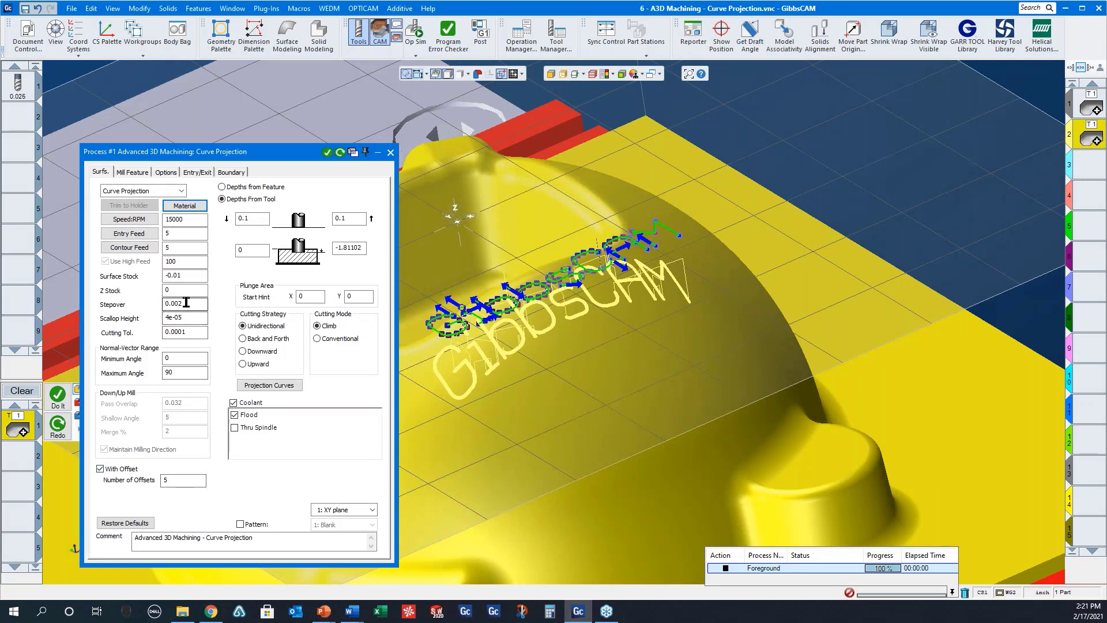
left_click_drag(431, 402, 512, 323)
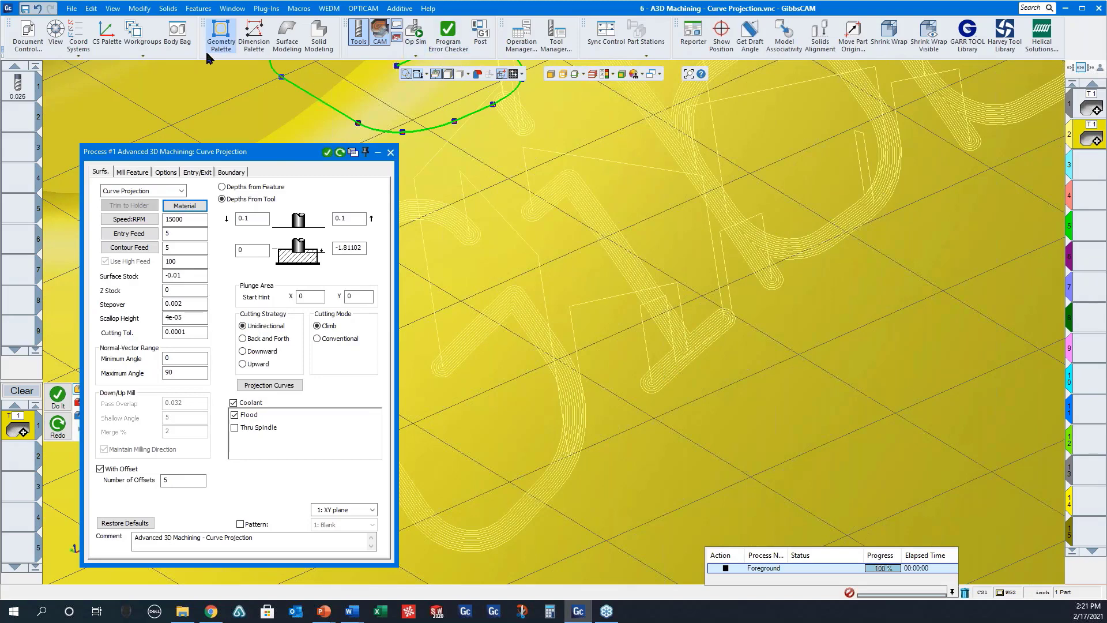
left_click(51, 31)
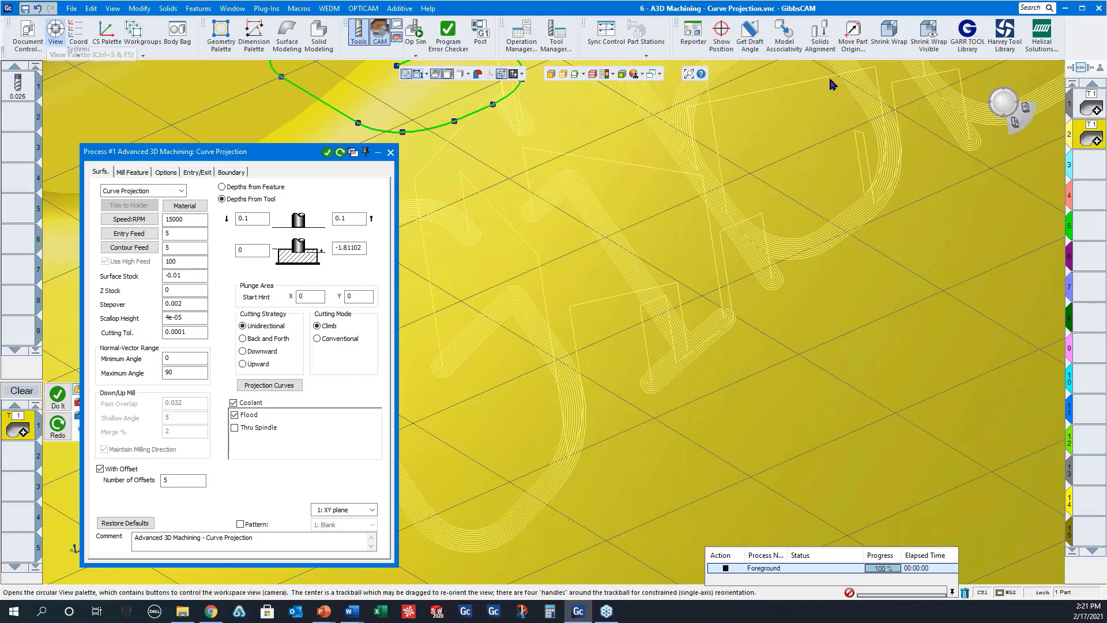
left_click(1025, 97)
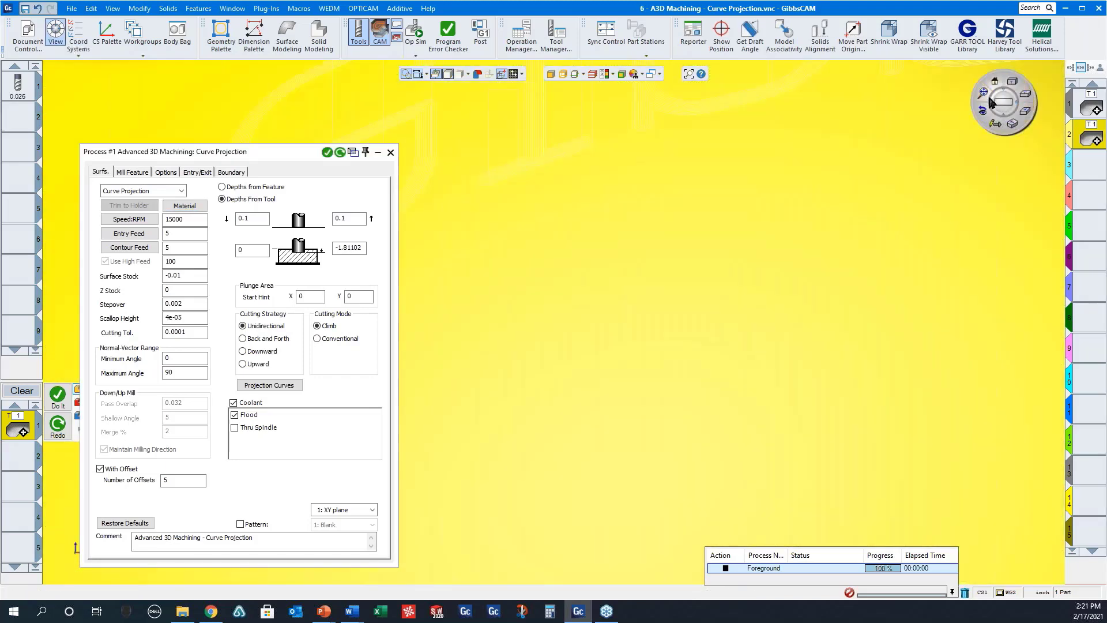
left_click(983, 92)
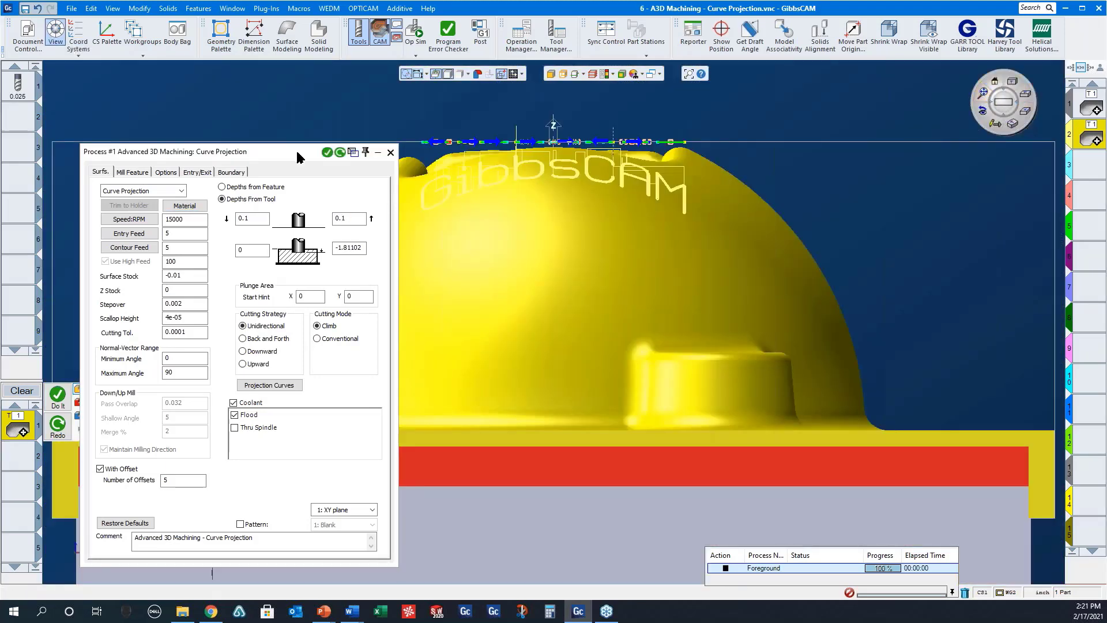
Step: Review the second operation's Entry/Exit settings, close the process dialog, and inspect the retract moves between the projected letters
left_click_drag(296, 148, 266, 249)
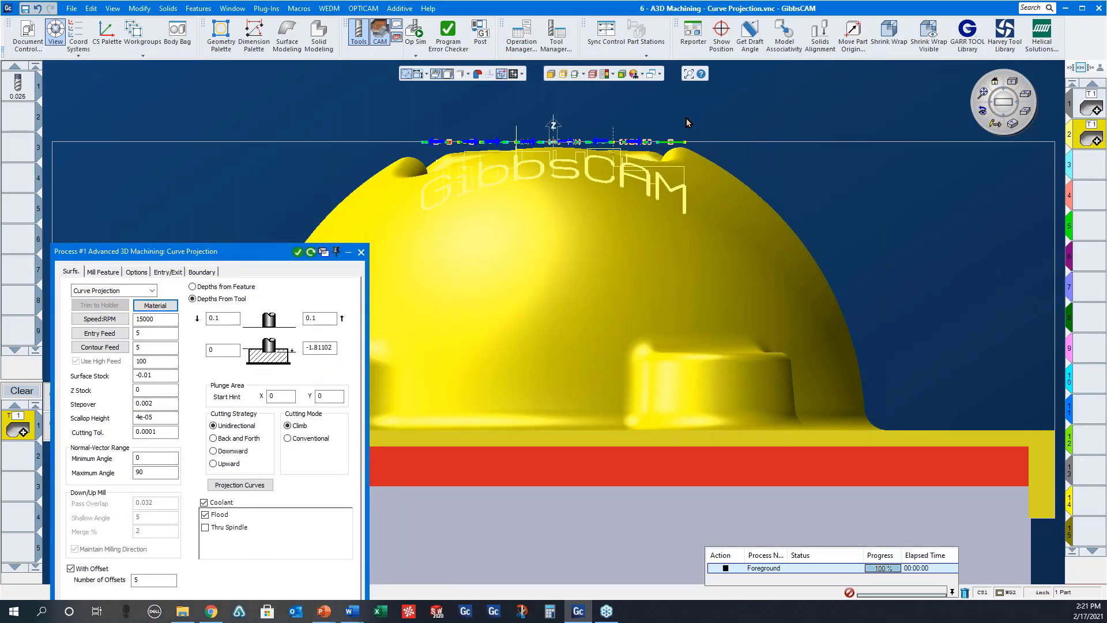
left_click(166, 273)
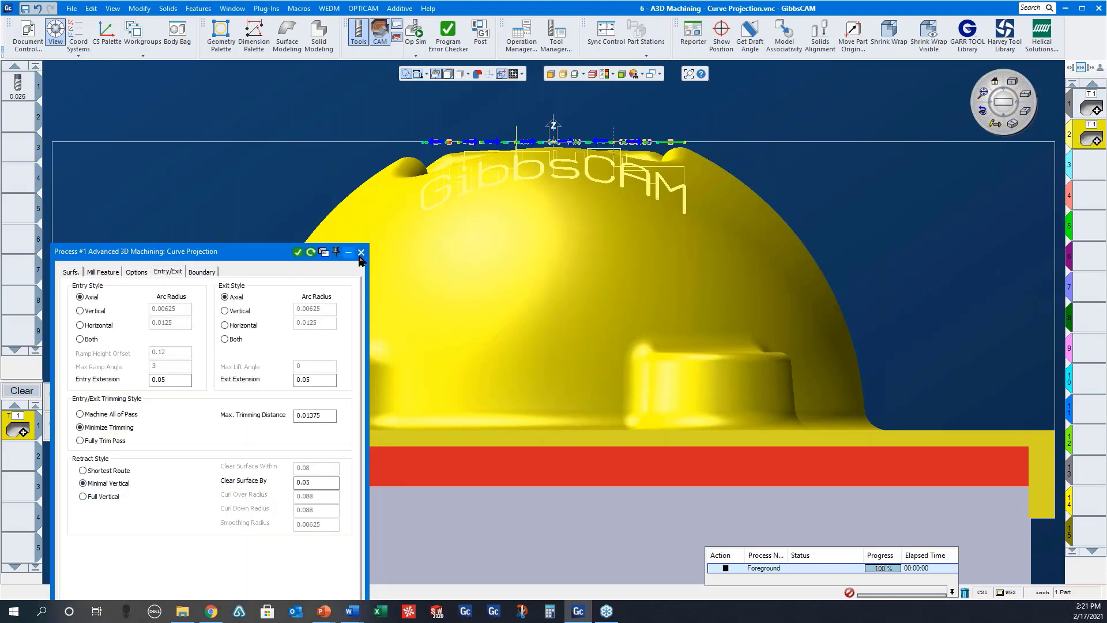
left_click(360, 252)
left_click_drag(426, 117, 715, 248)
middle_click_drag(726, 352, 1008, 252)
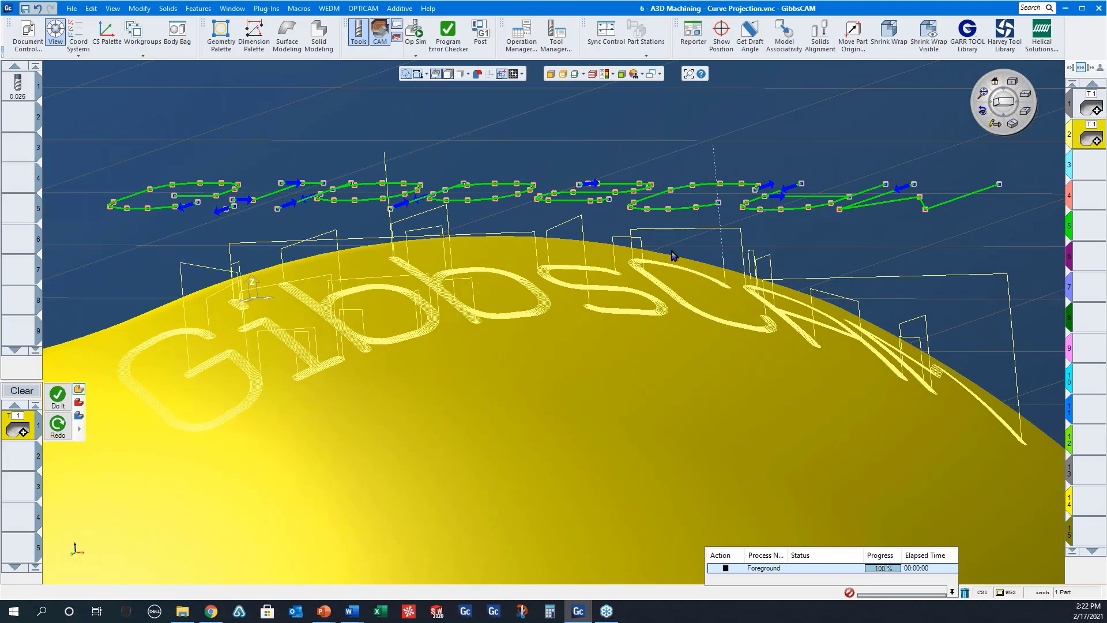
middle_click_drag(672, 255, 714, 351)
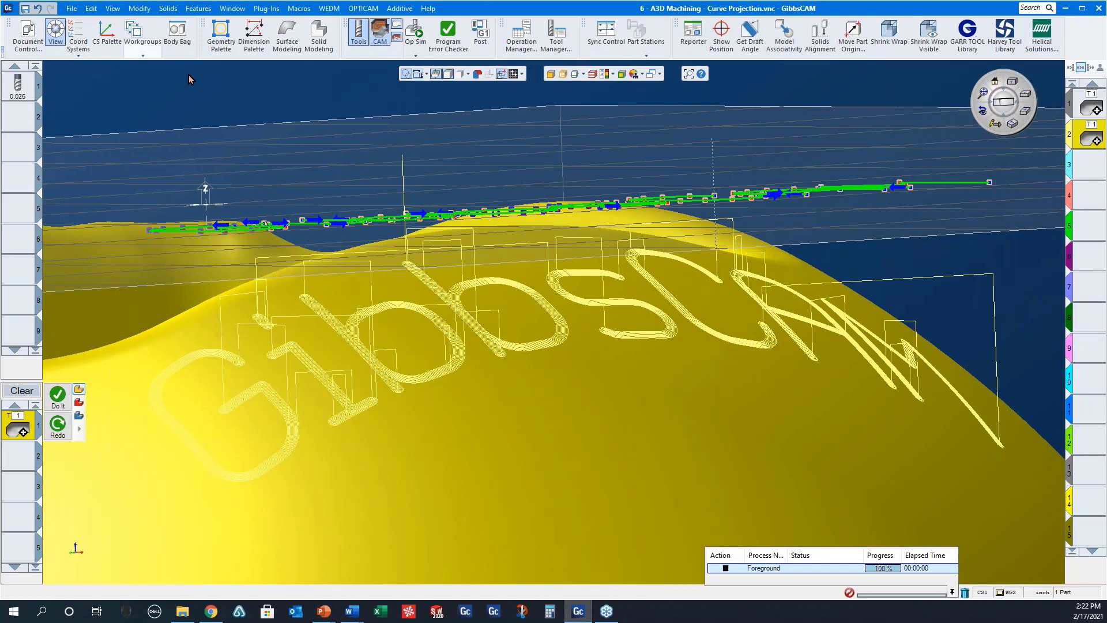
Step: Run Op Sim for the second Curve Projection operation and inspect the widened GibbsCAM engraving on the dome up close
left_click(415, 31)
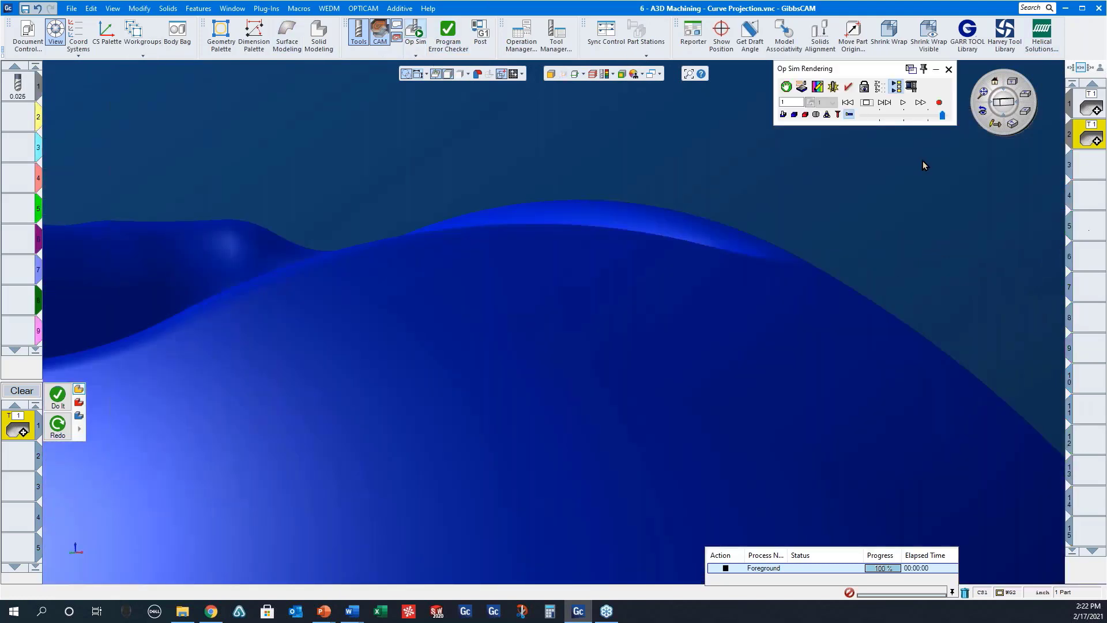
left_click(847, 101)
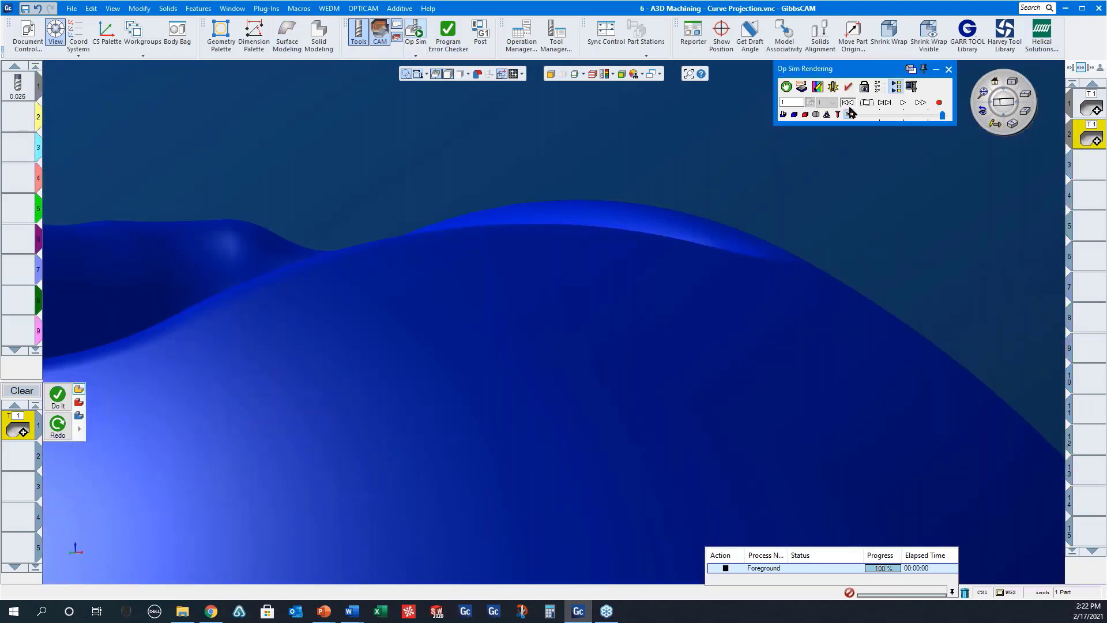
left_click(903, 104)
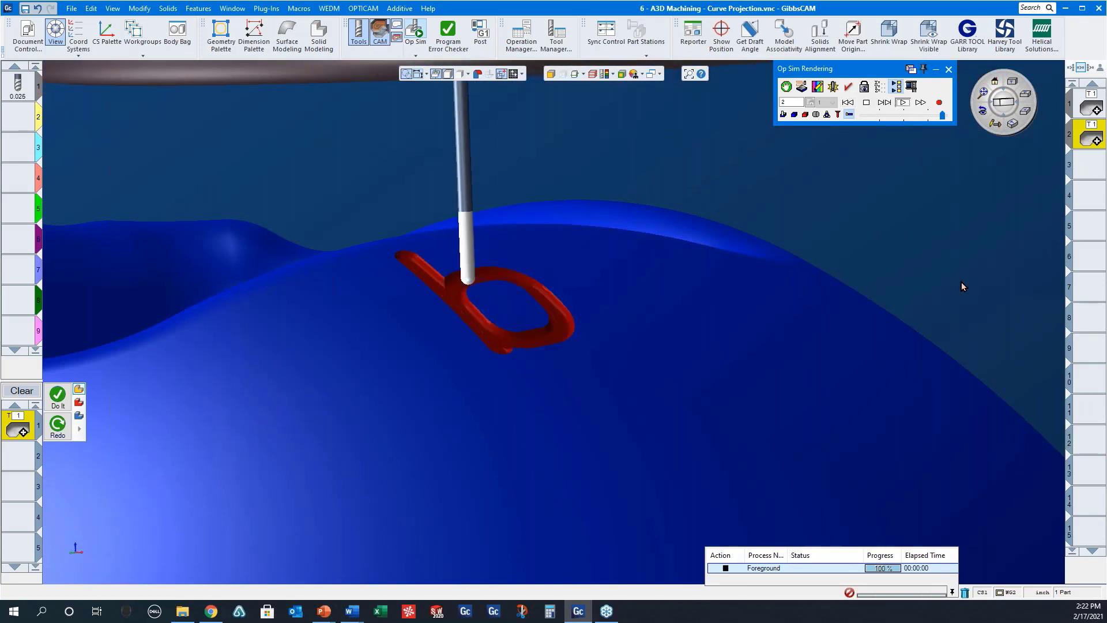
left_click(982, 94)
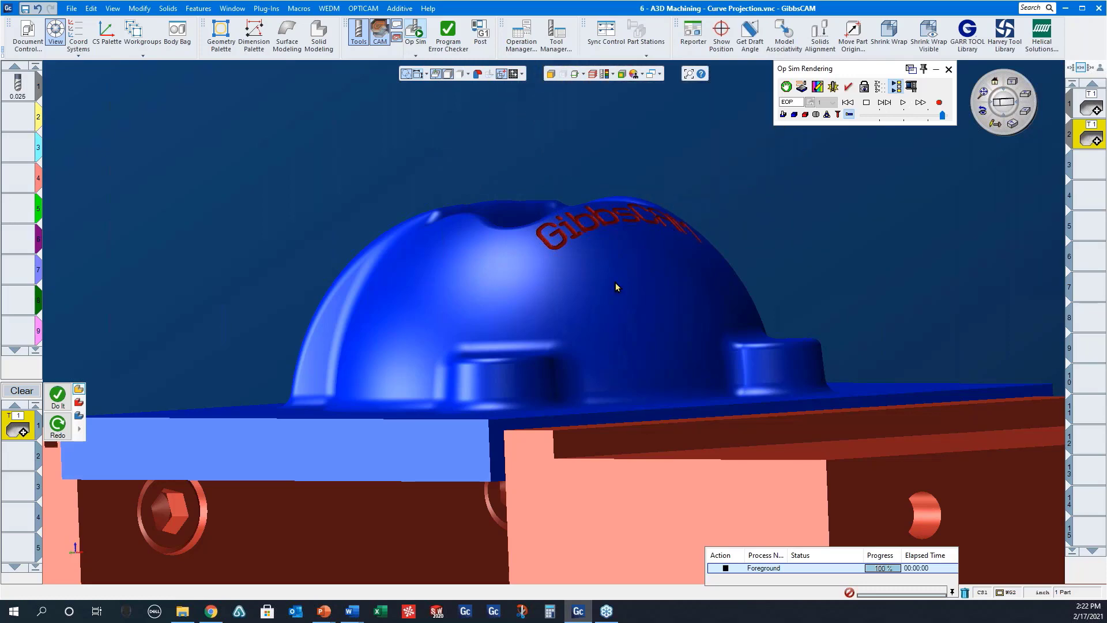
middle_click_drag(763, 336, 662, 400)
left_click_drag(503, 127, 803, 296)
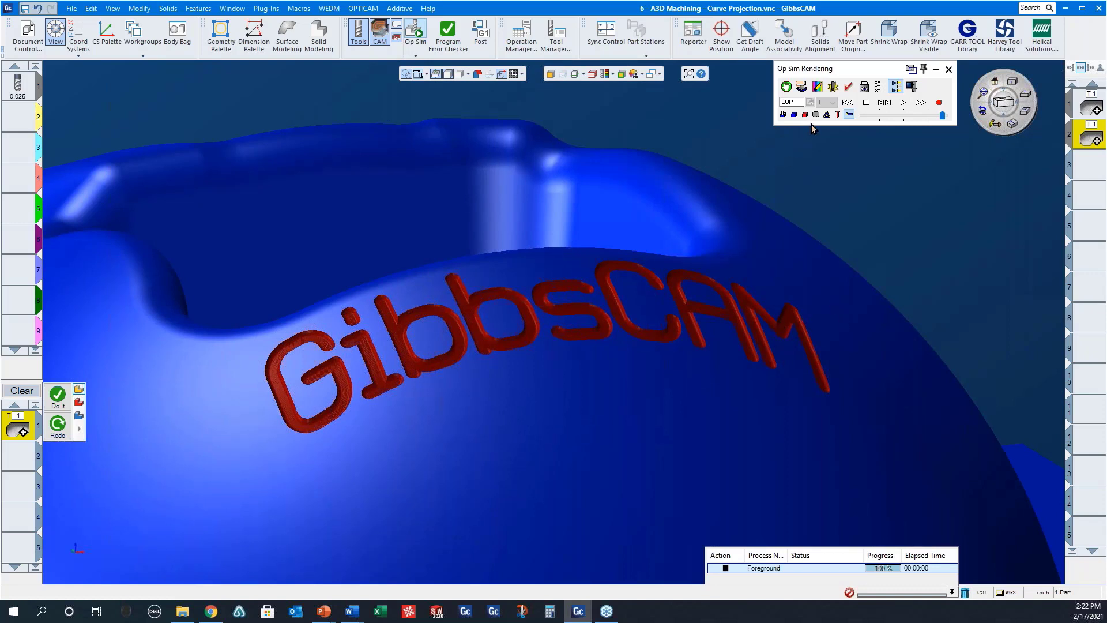
Step: Show the flat lettering curves above the simulated engraving, and open 7 - A3D Machining - Contour.vnc without saving the Curve Projection part
left_click(827, 115)
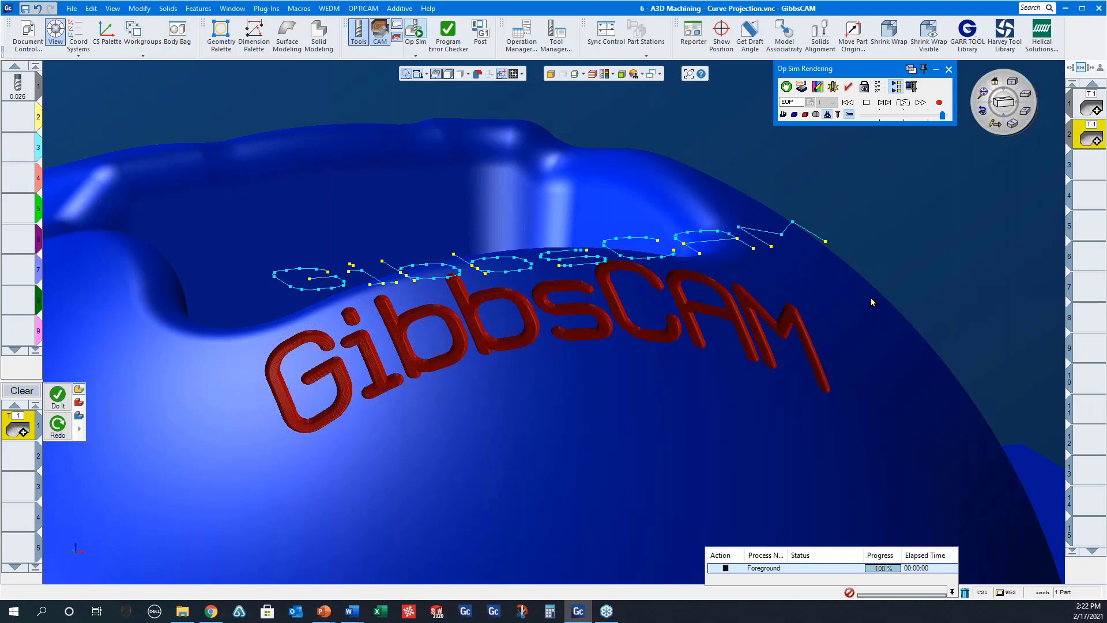
left_click(71, 9)
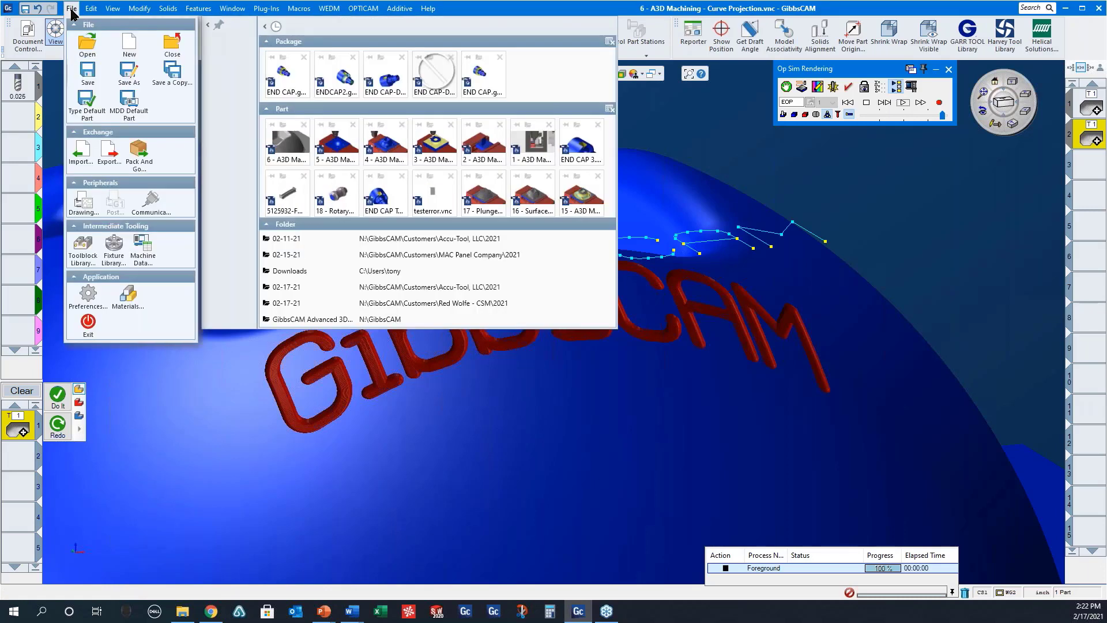
left_click(87, 45)
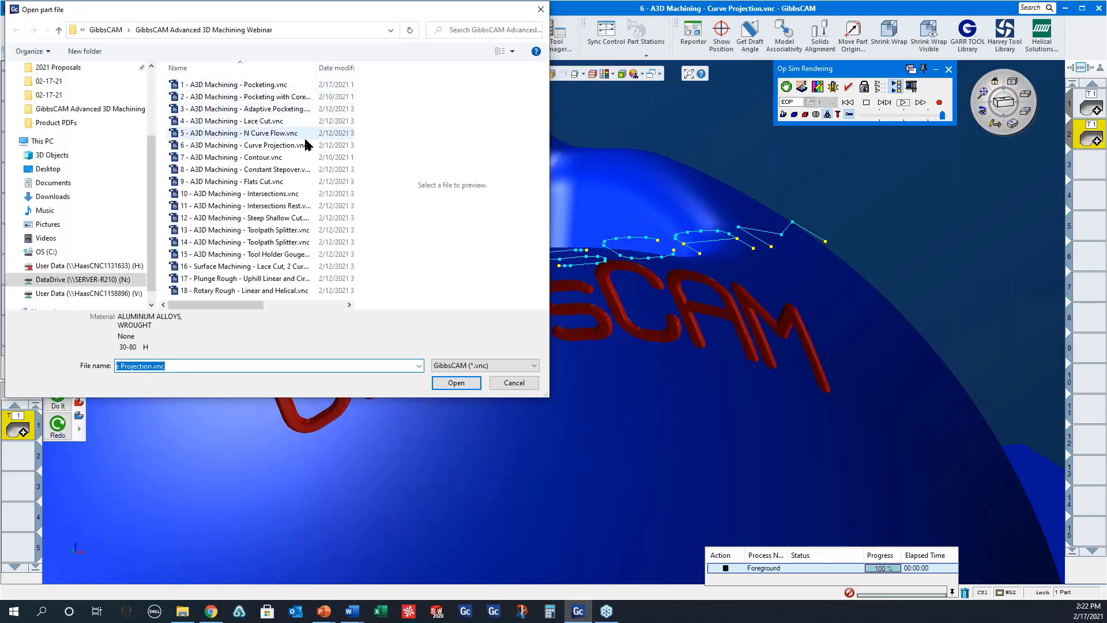
left_click(245, 157)
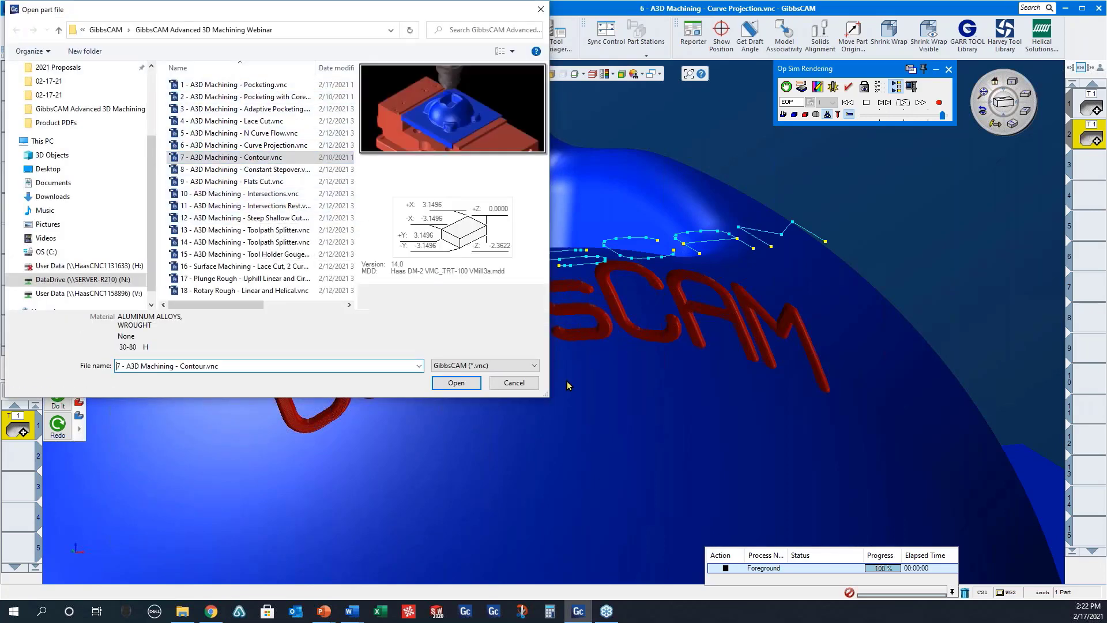
left_click(464, 384)
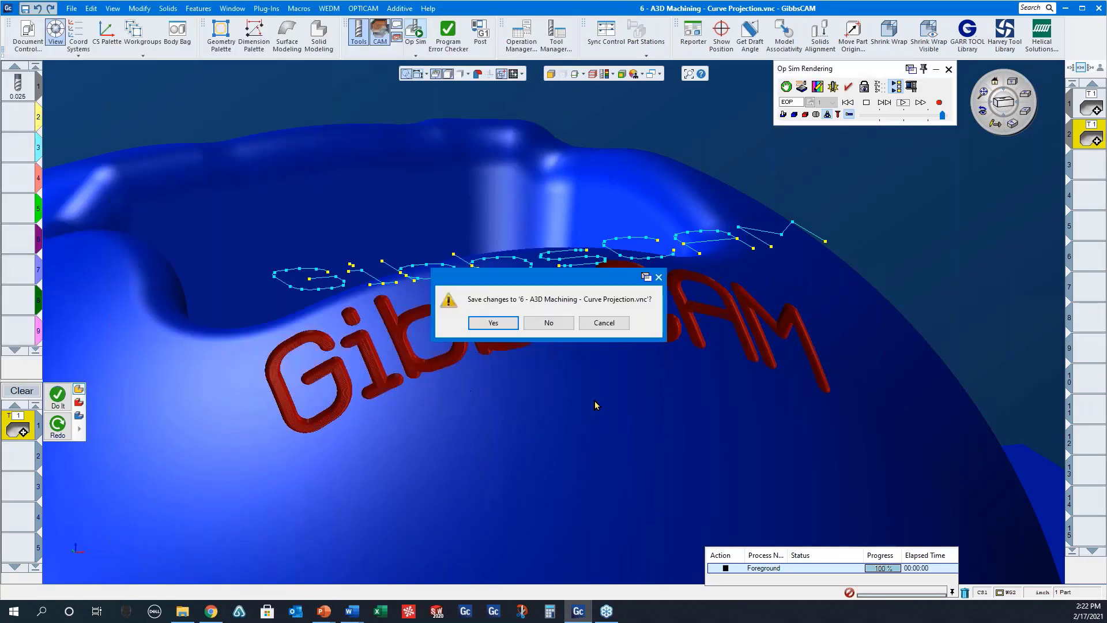
left_click(555, 317)
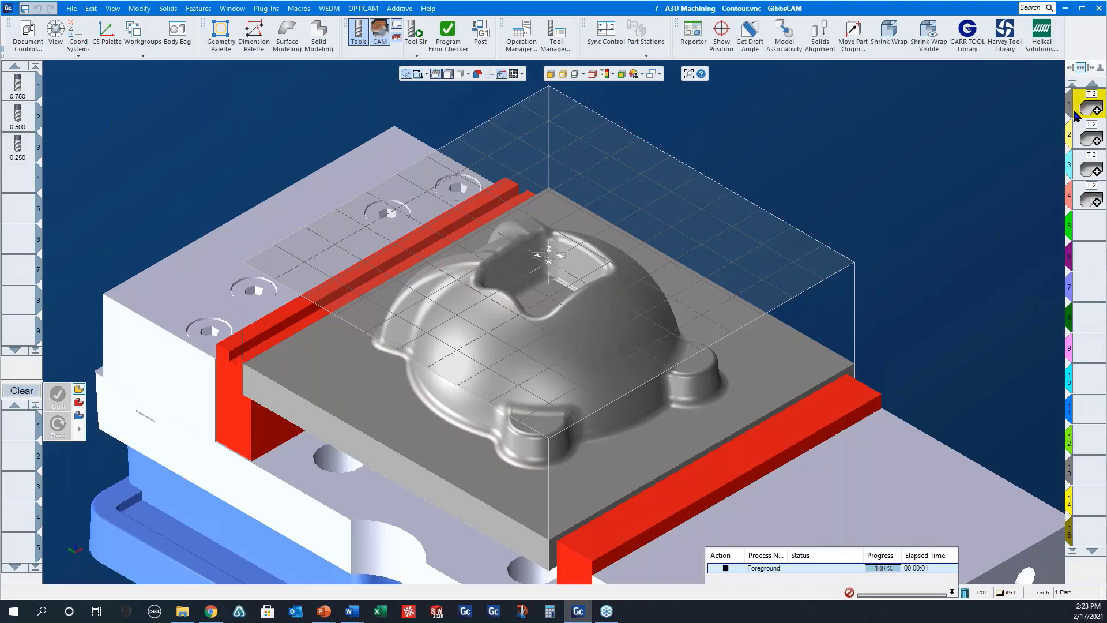
Step: Load the first Contour operation, review its surface and step-down options, and examine the Hit Flats levels against the toolpath
double_click(1088, 109)
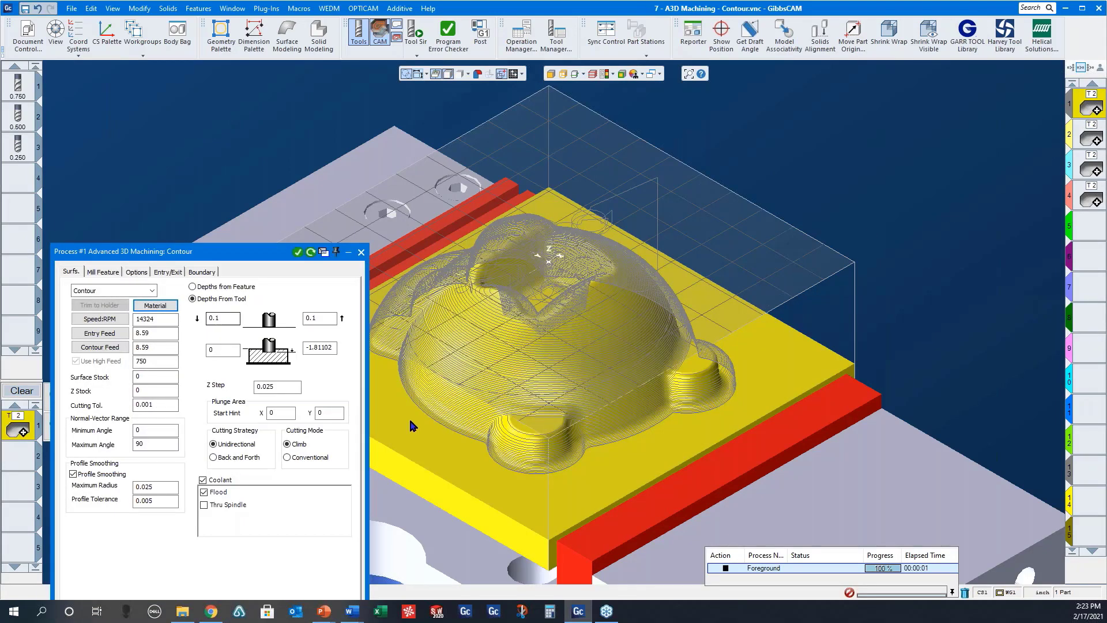
left_click(137, 274)
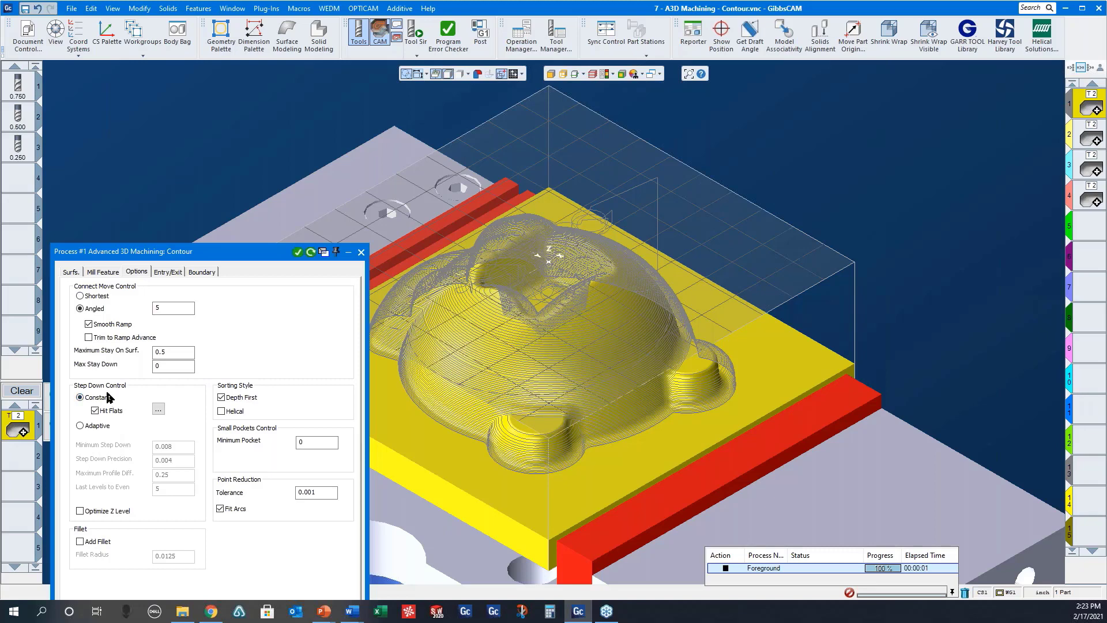
left_click(158, 409)
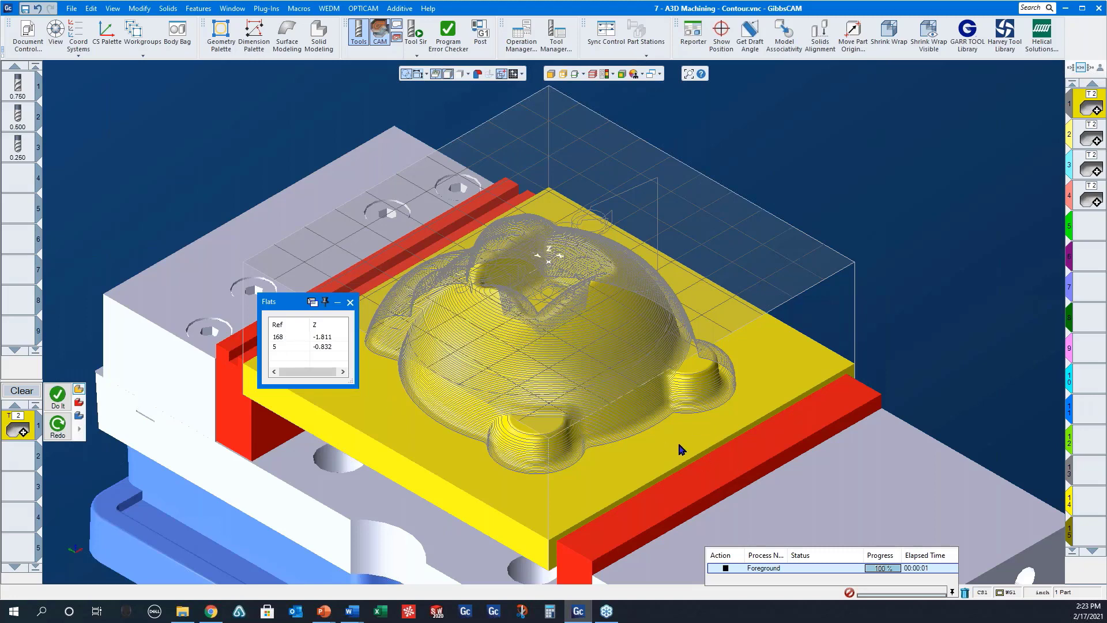
middle_click_drag(762, 331, 675, 577)
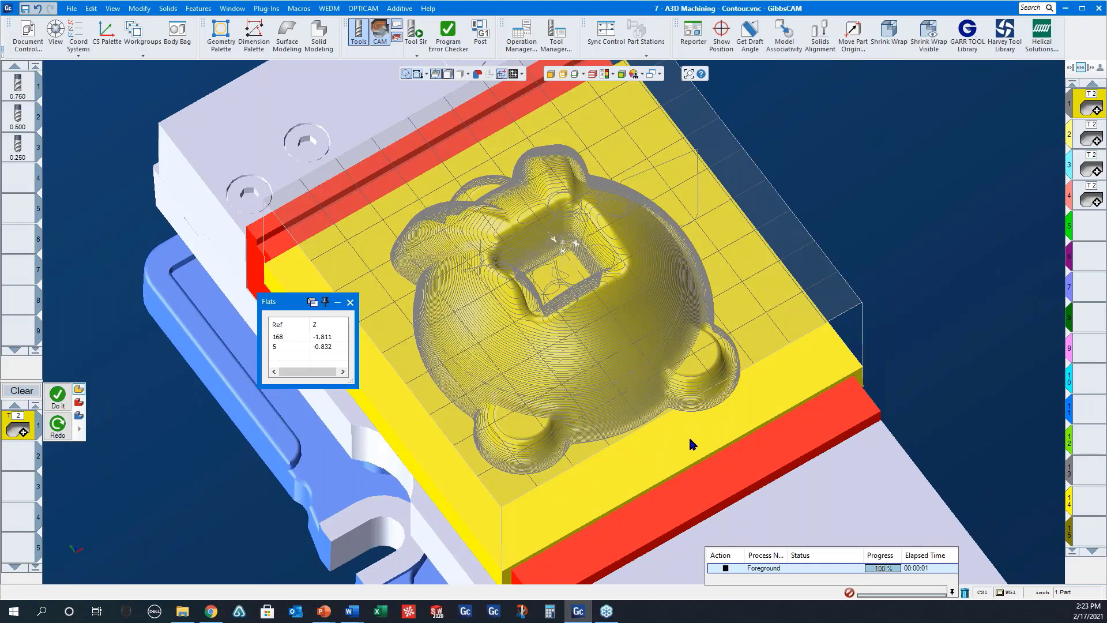
left_click(350, 302)
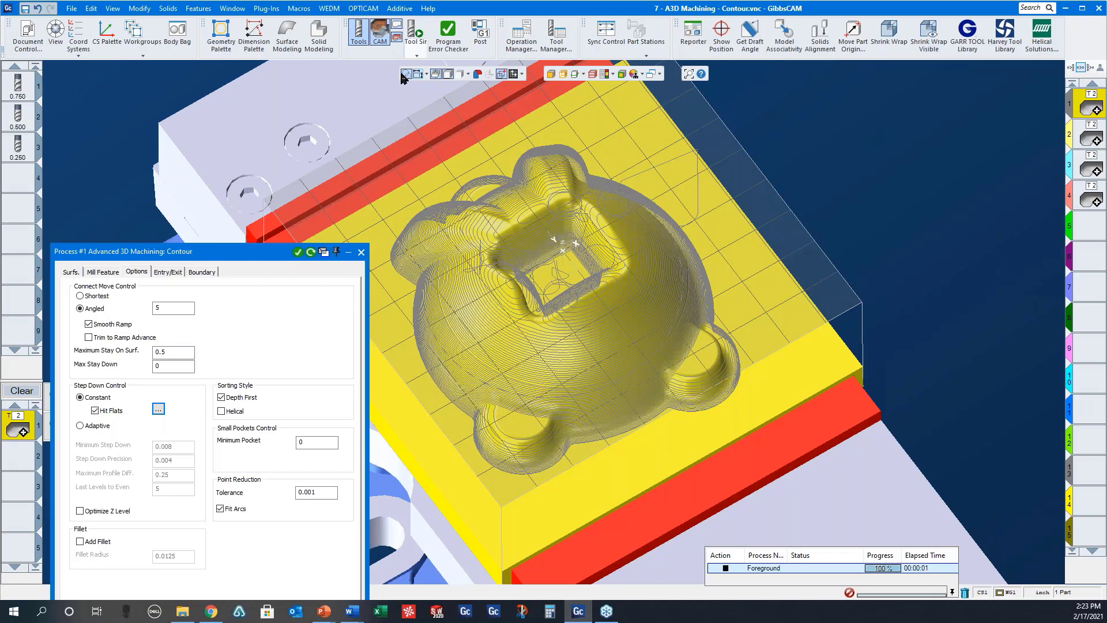
Step: Close the process dialog, run Tool Sim for the first Contour operation, and inspect its constant-Z passes around the dome up close
left_click(361, 252)
left_click(418, 32)
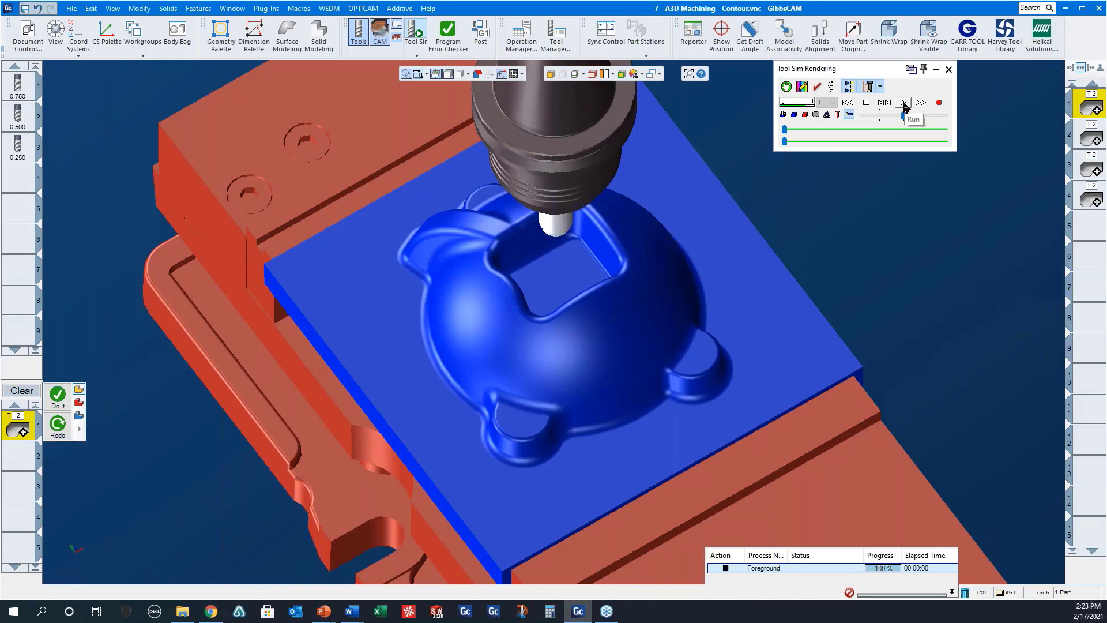
left_click(904, 104)
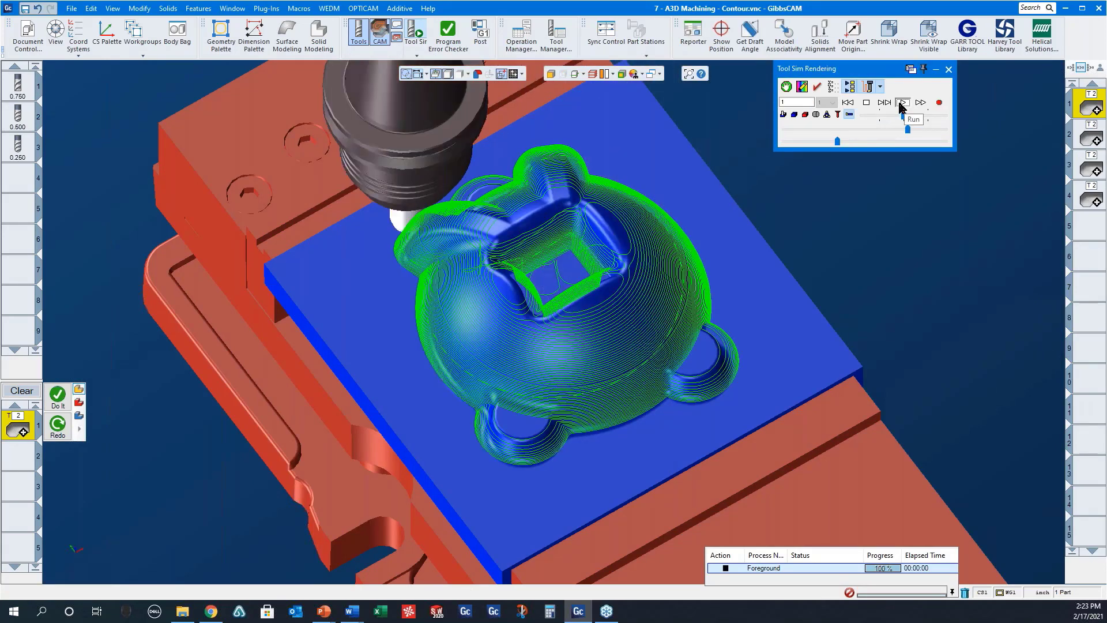
middle_click_drag(615, 326, 640, 348)
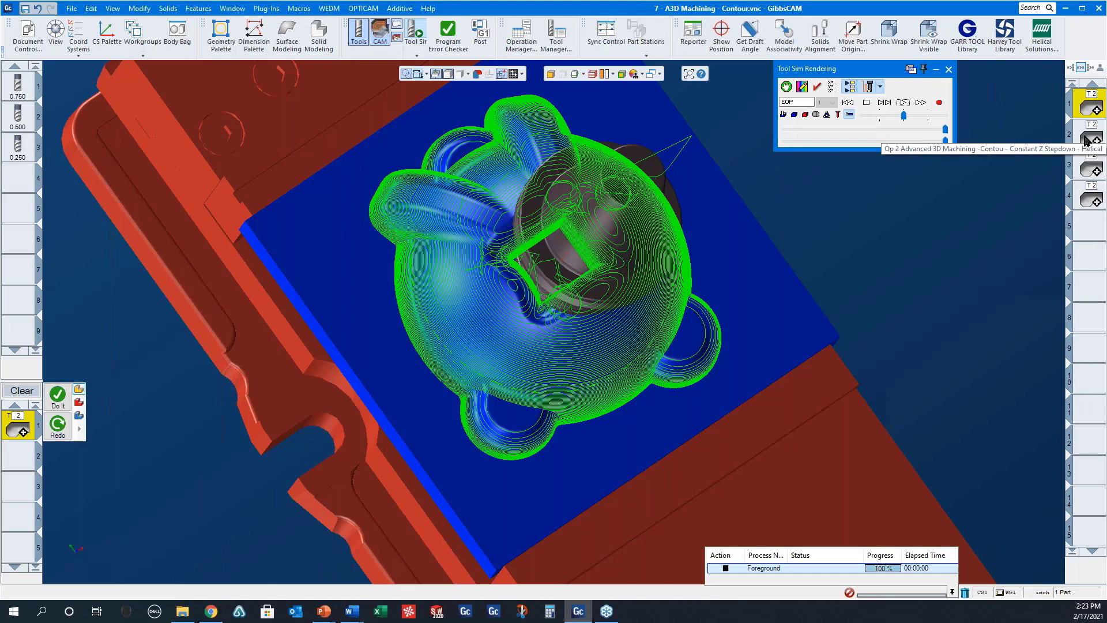
middle_click_drag(660, 477, 646, 378)
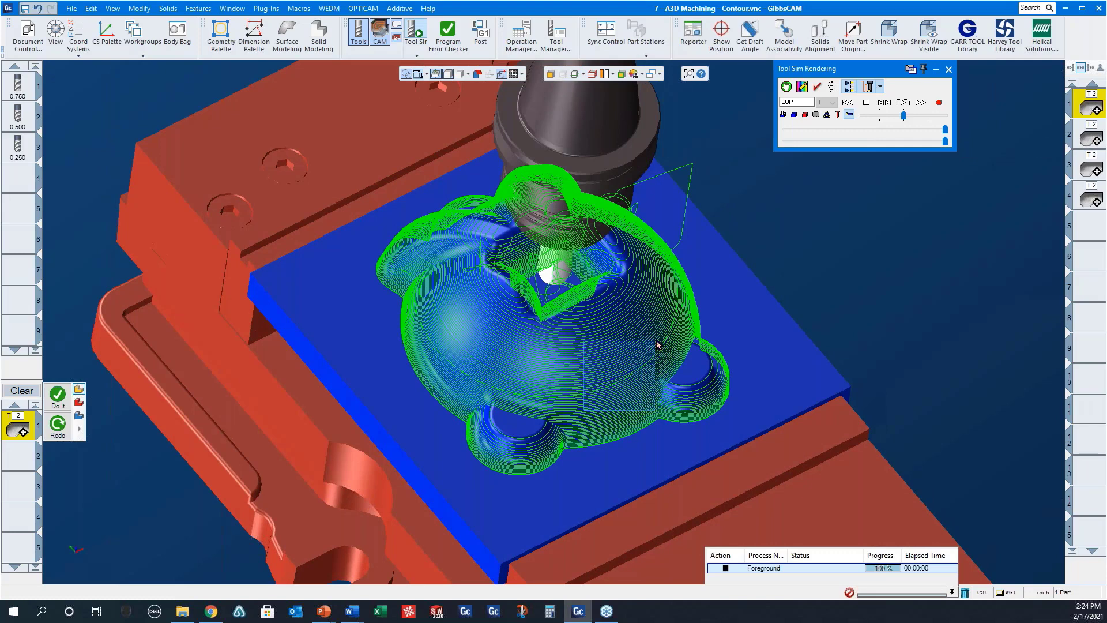
scroll(608, 391, "up", 6)
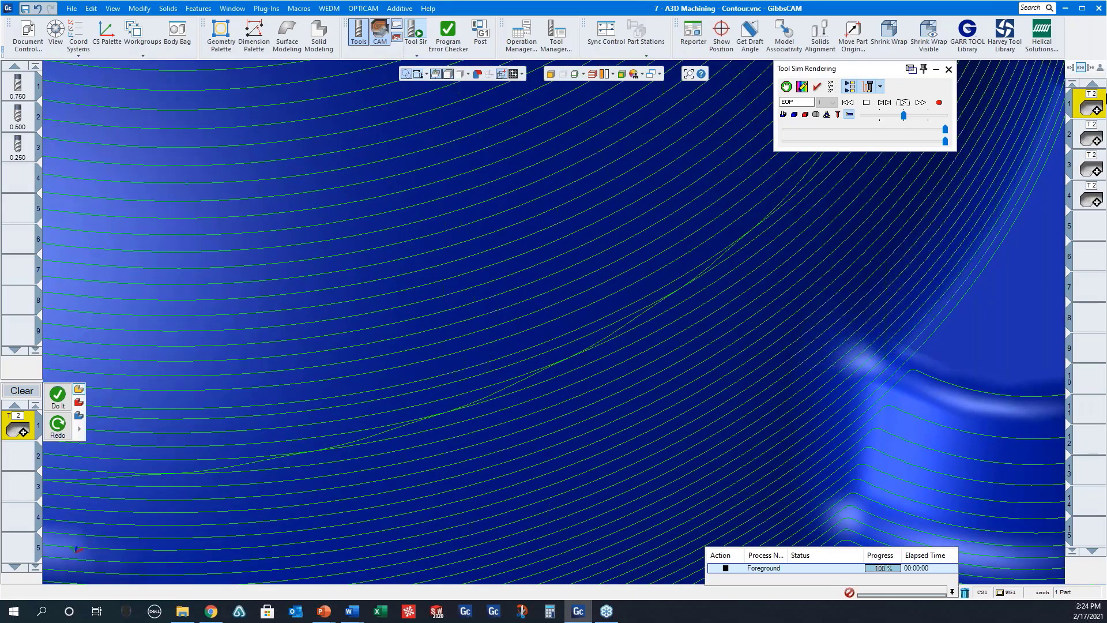
Step: Load the second Contour operation with Helical sorting, rerun the tool simulation from the start, and inspect the toolpath over the whole part
left_click(1089, 140)
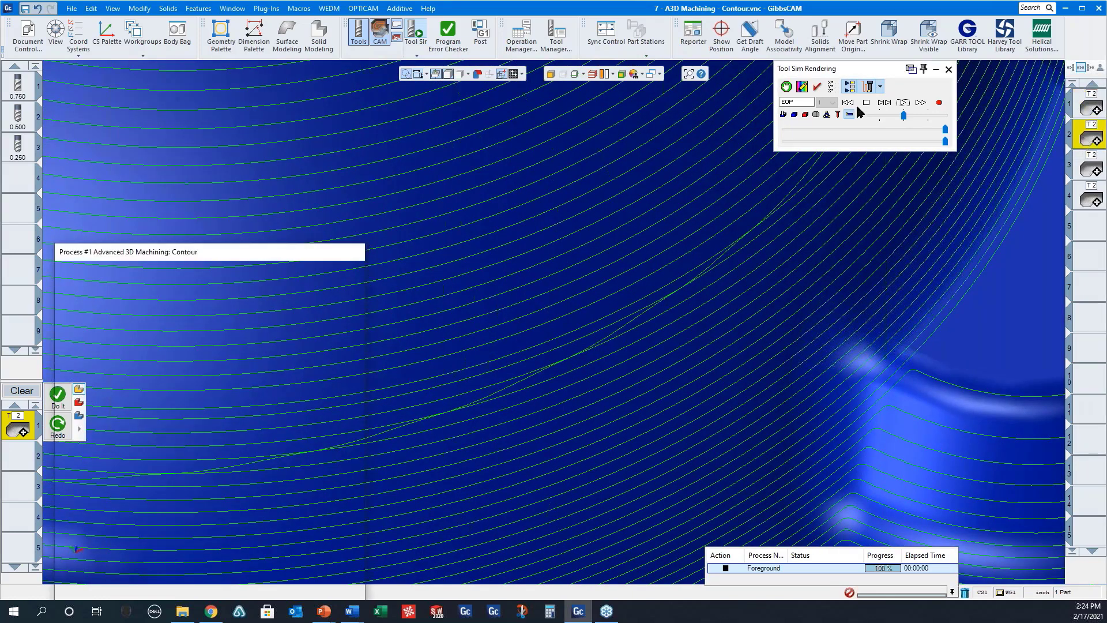
left_click(847, 102)
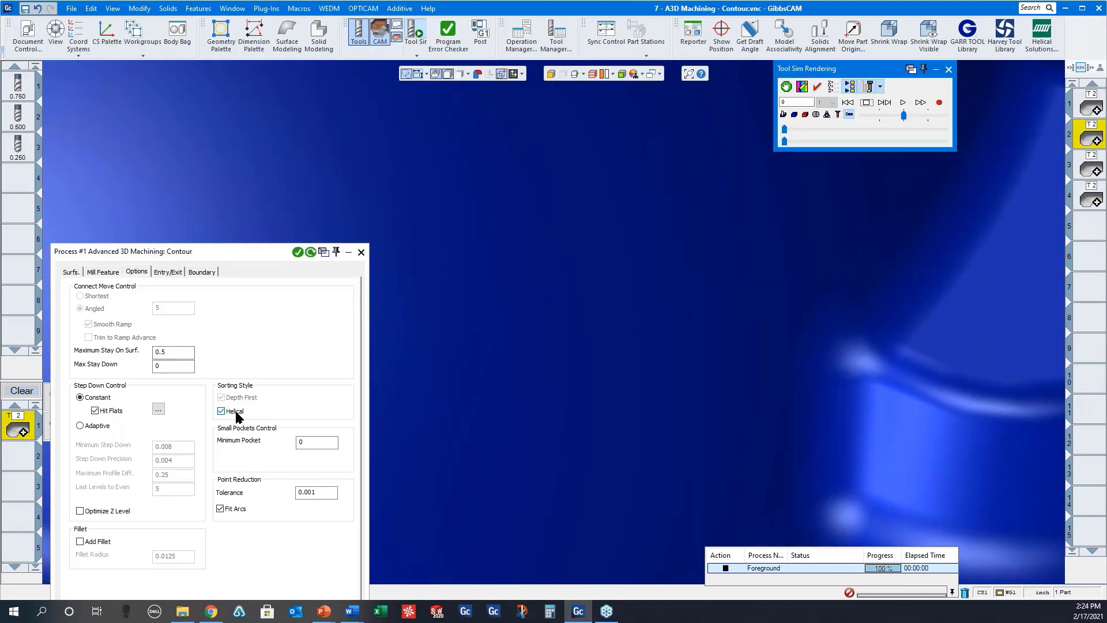
left_click(901, 103)
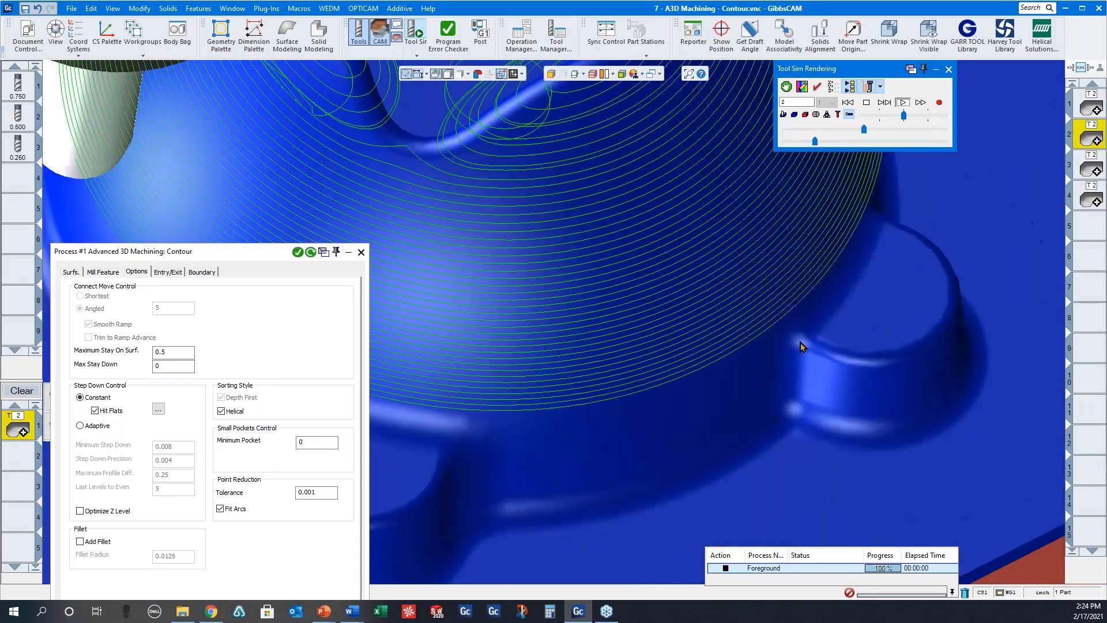
scroll(800, 346, "down", 6)
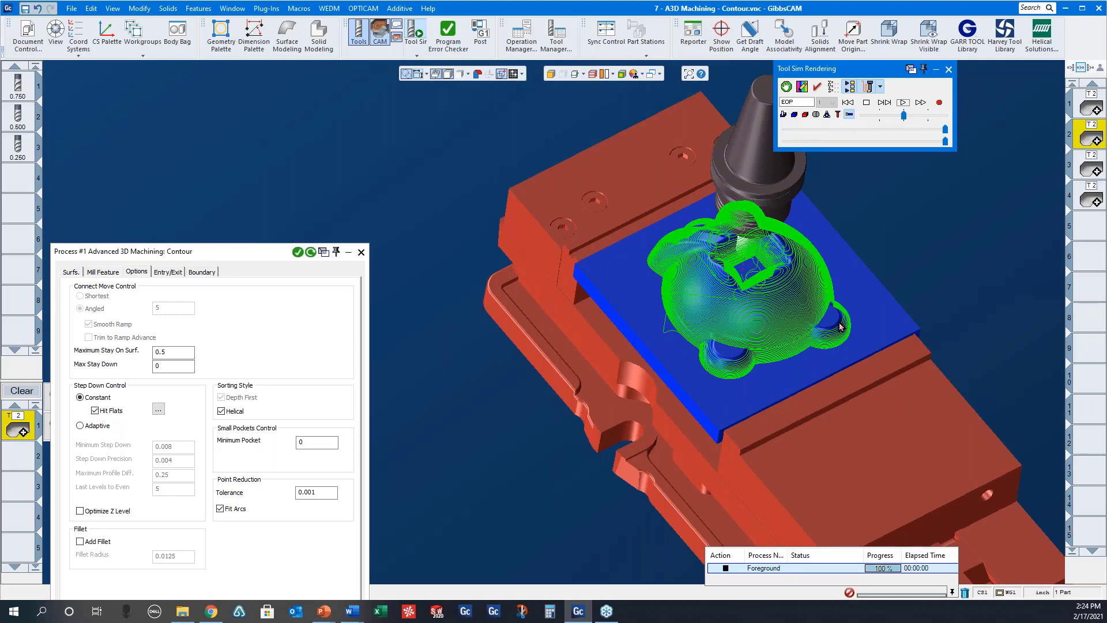
middle_click_drag(839, 324, 415, 269)
mouse_move(680, 329)
middle_mouse_down()
mouse_move(899, 403)
mouse_move(678, 213)
middle_mouse_up()
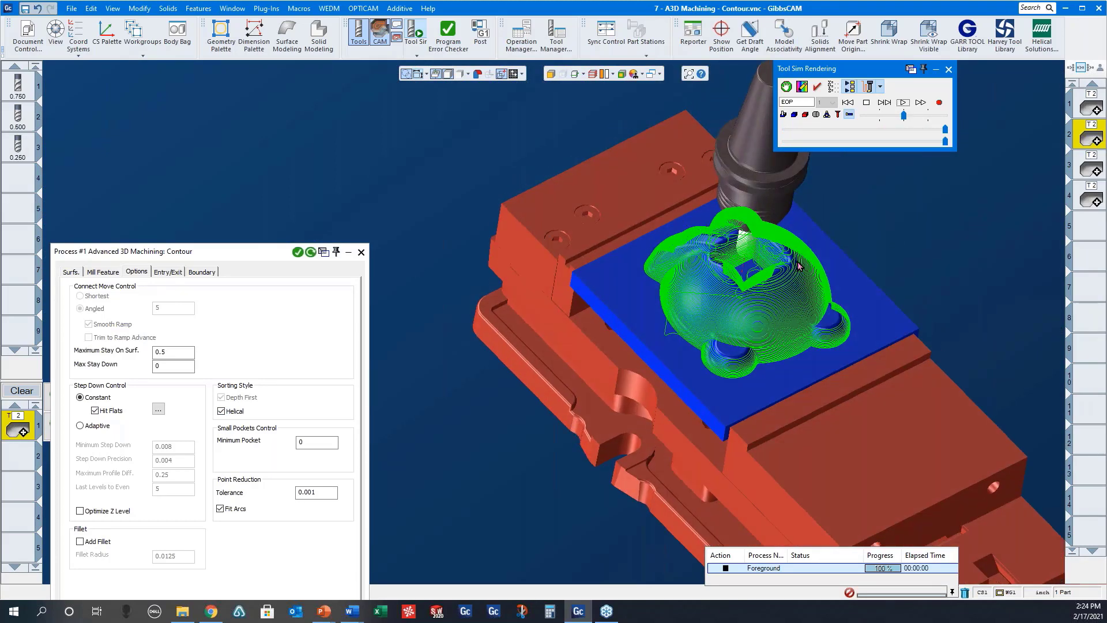
Step: Load the third Contour operation and review its Adaptive step-down options and surface settings
double_click(1081, 169)
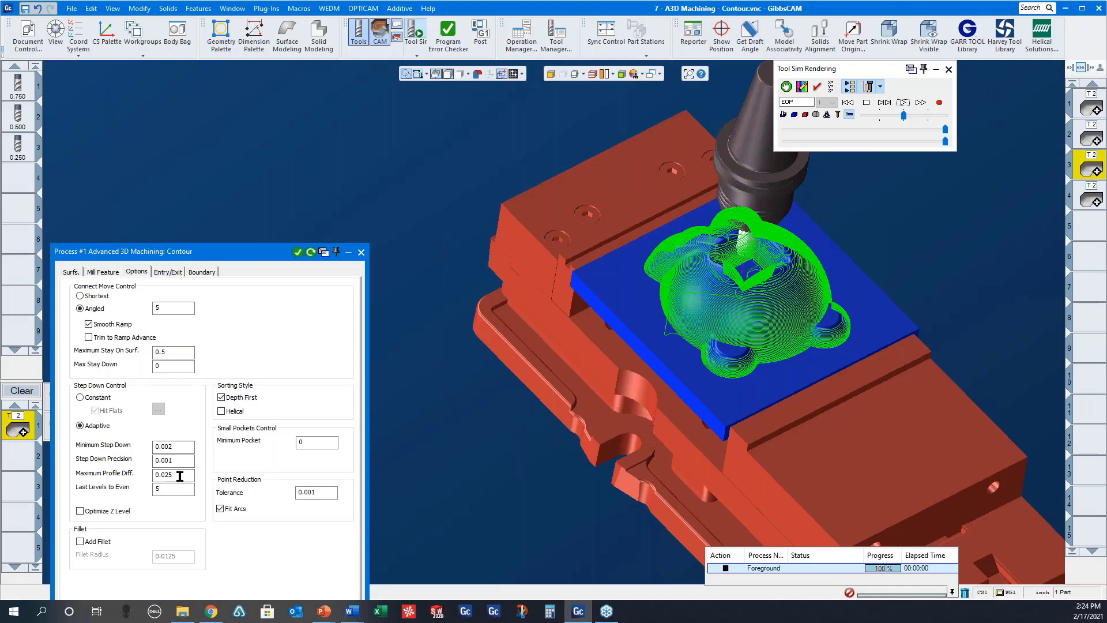
left_click(72, 272)
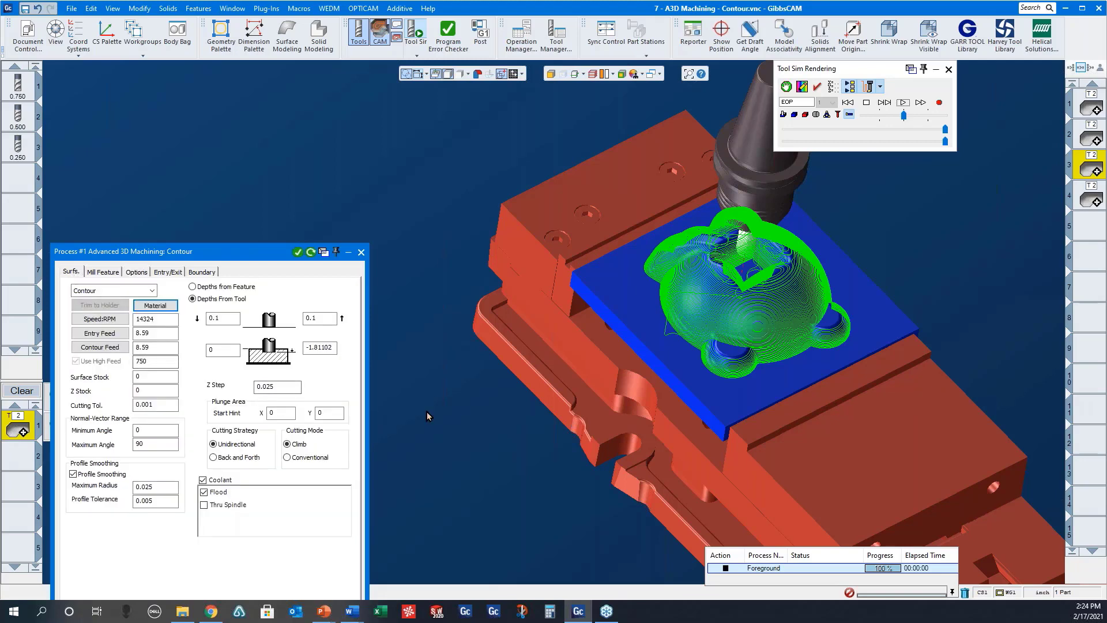
Step: Run the tool simulation of the third Contour operation and inspect its toolpath closely around the pocket on the dome
double_click(1087, 175)
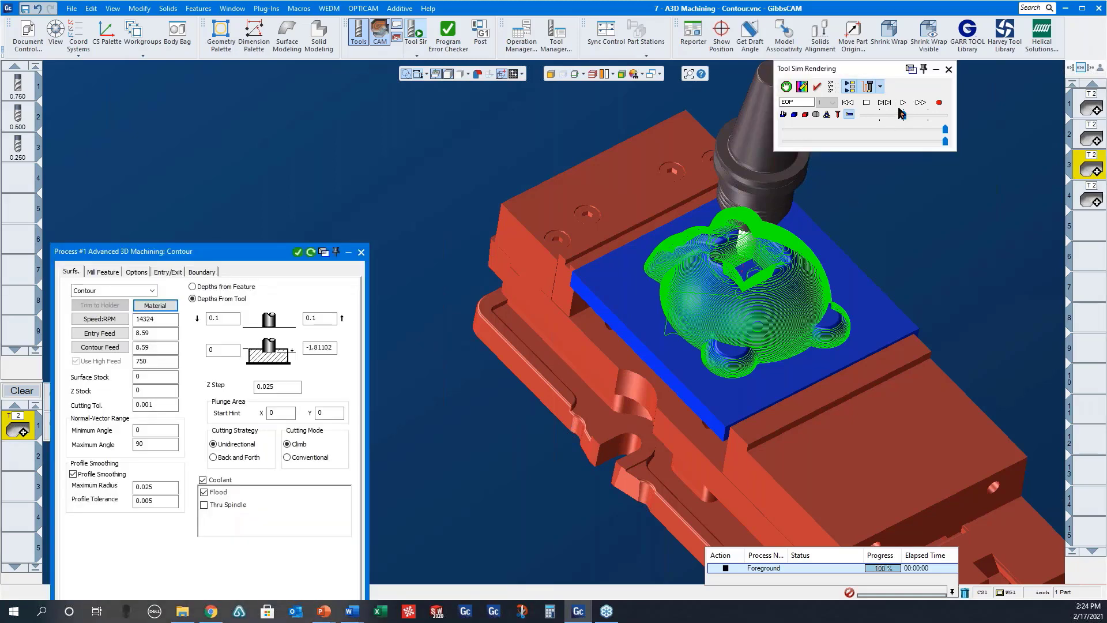
left_click(903, 104)
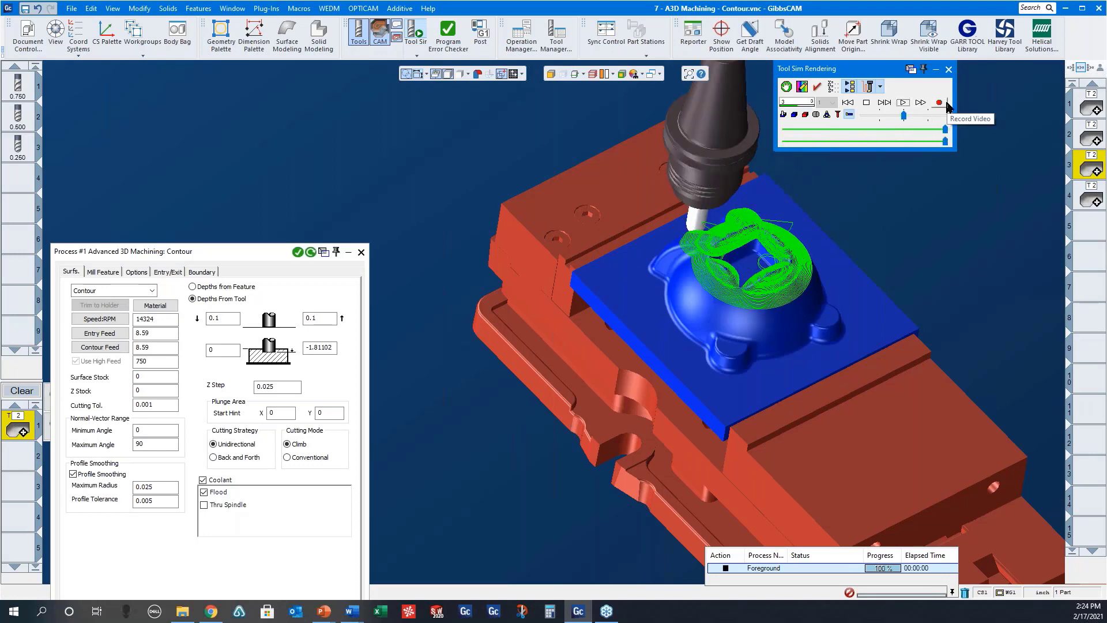
left_click(902, 104)
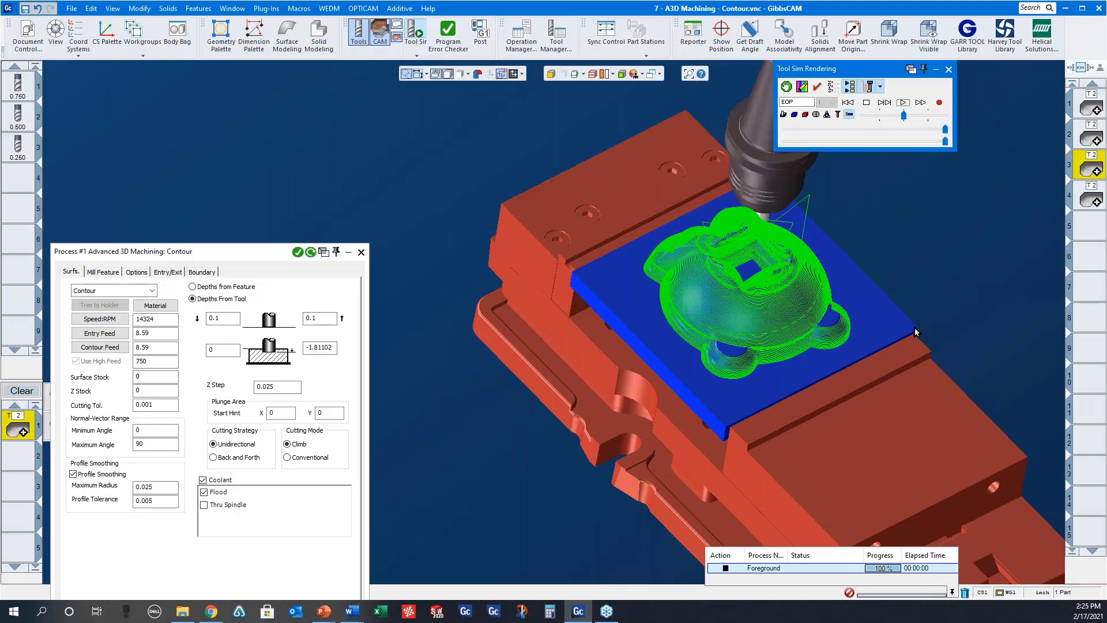
middle_click_drag(915, 328, 784, 259)
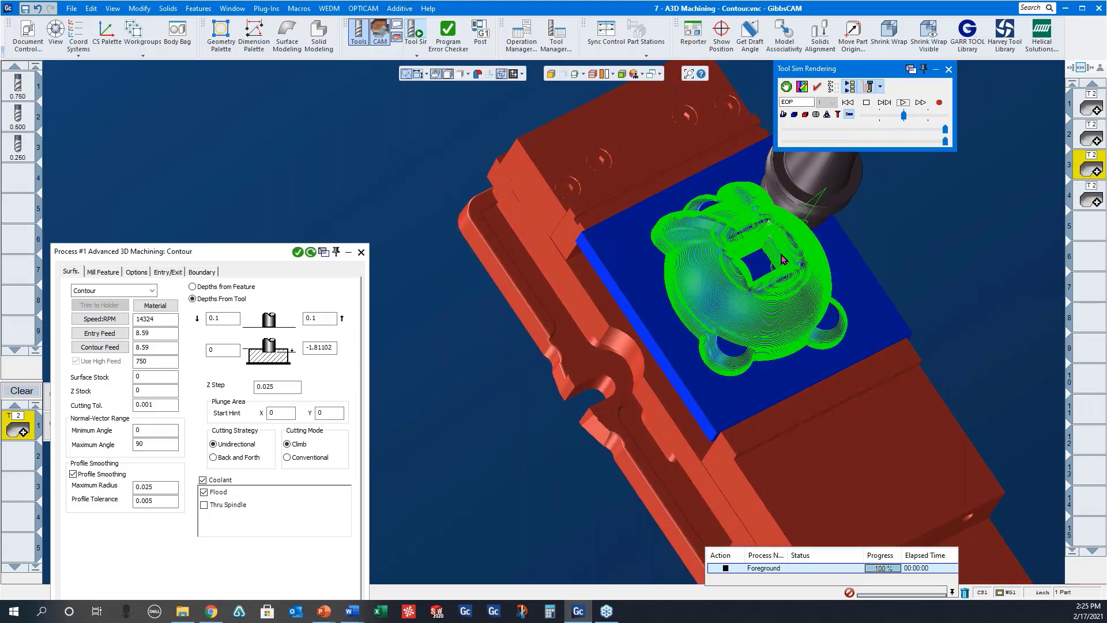
scroll(521, 310, "up", 5)
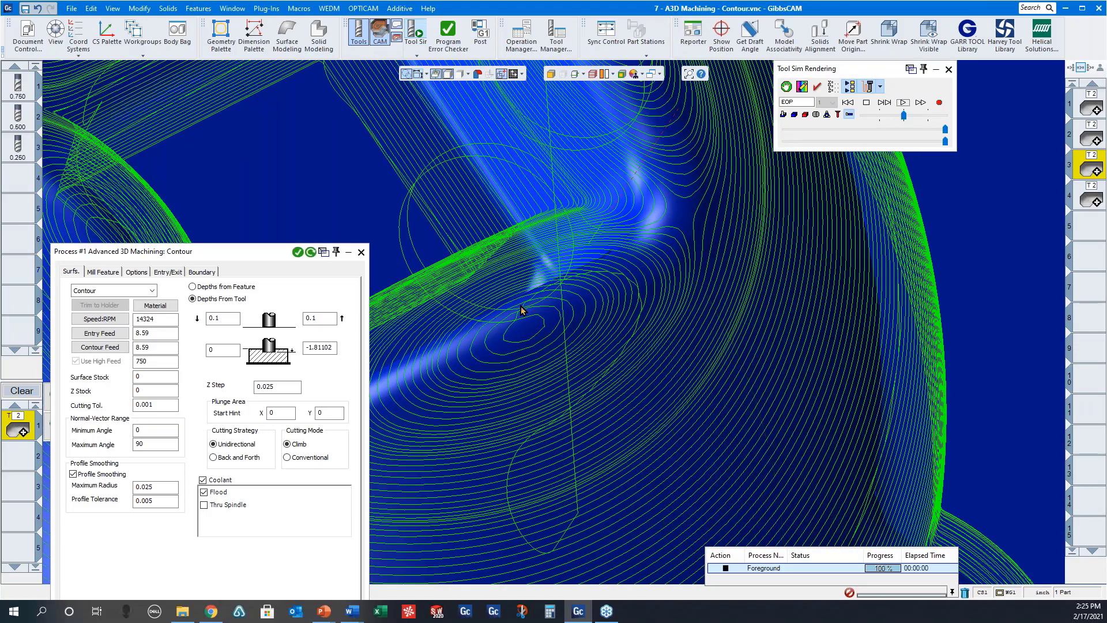
middle_click_drag(948, 442, 819, 168)
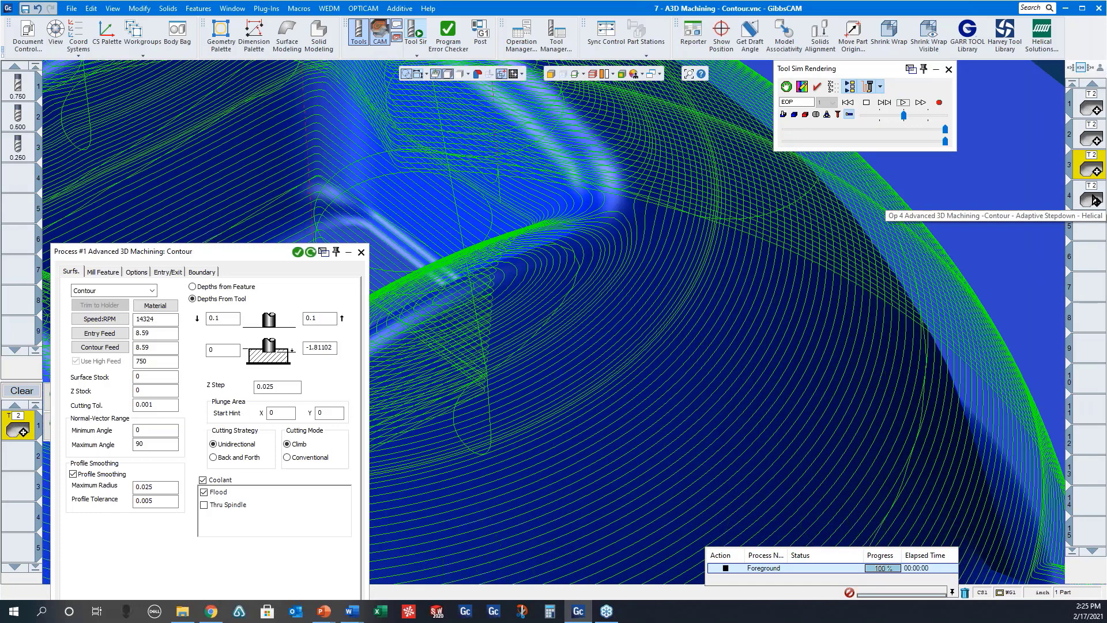
Step: Simulate the Contour operation with helical adaptive stepdown from the beginning to its end, and close its process settings
left_click(1094, 198)
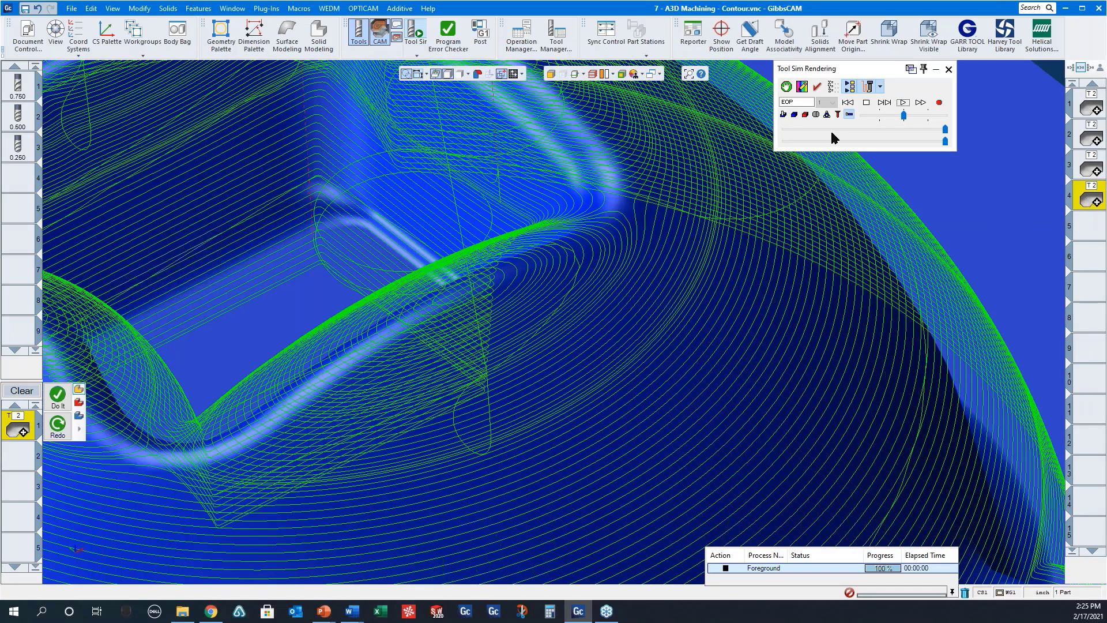
scroll(702, 375, "down", 5)
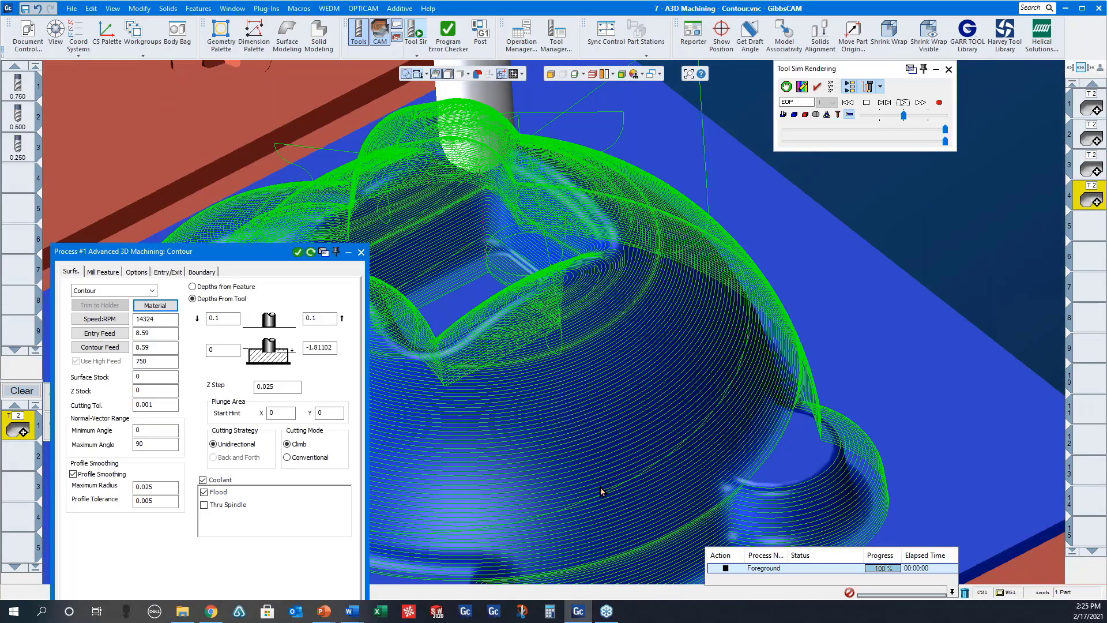
left_click(846, 103)
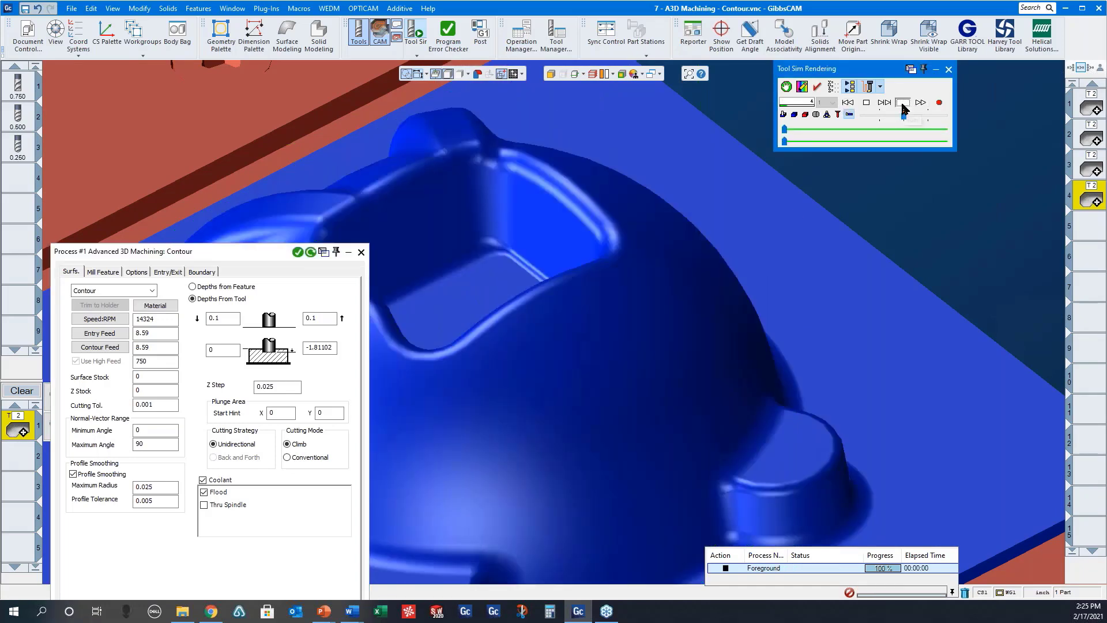
left_click(903, 103)
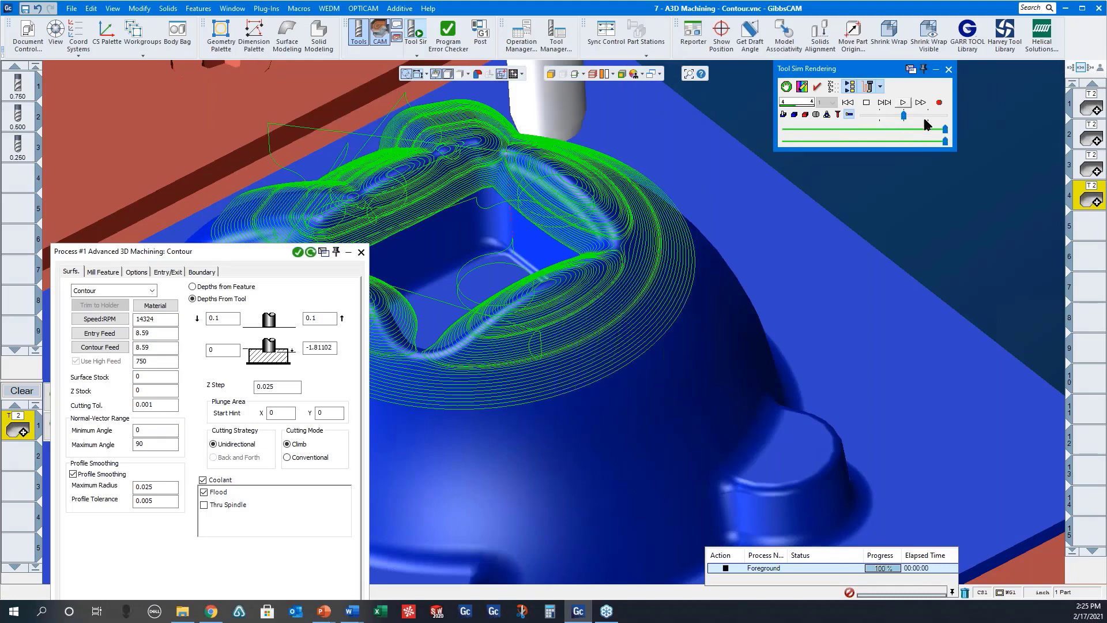
left_click(903, 104)
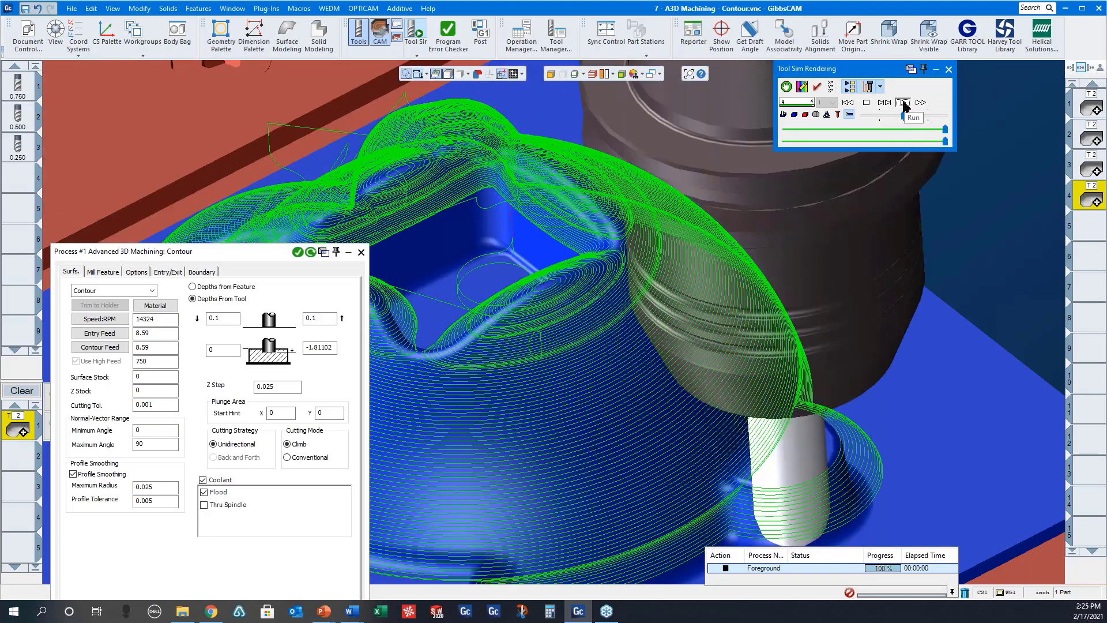
left_click(903, 103)
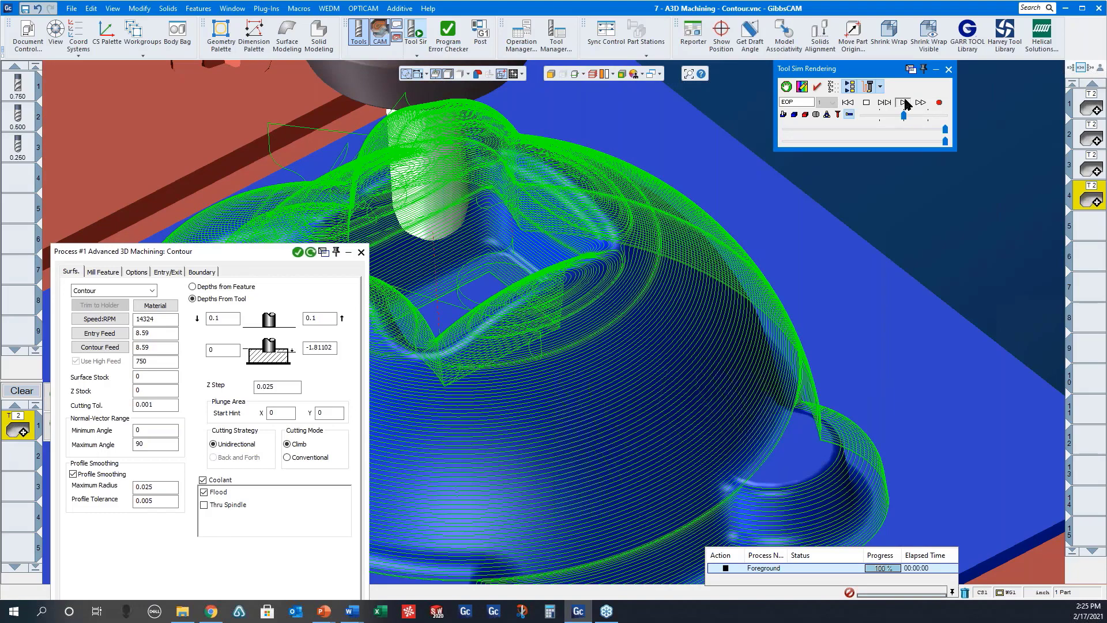
left_click(361, 252)
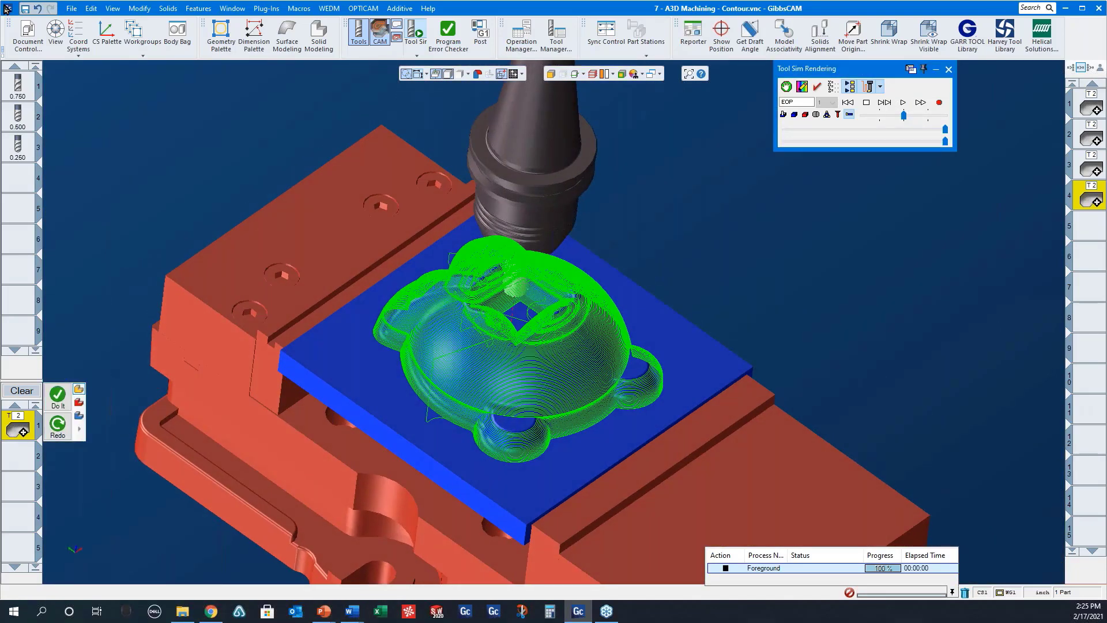
Step: Open the part file "8 - A3D Machining - Constant Stepover.vnc" without saving the changes to the Contour part
left_click(72, 8)
left_click(91, 51)
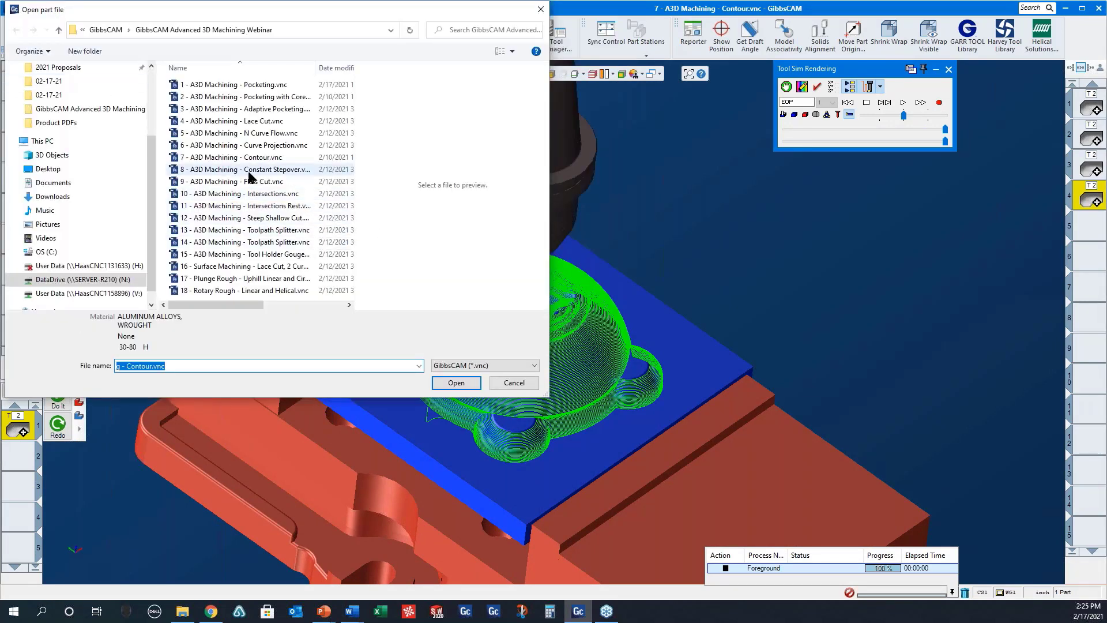
left_click(252, 173)
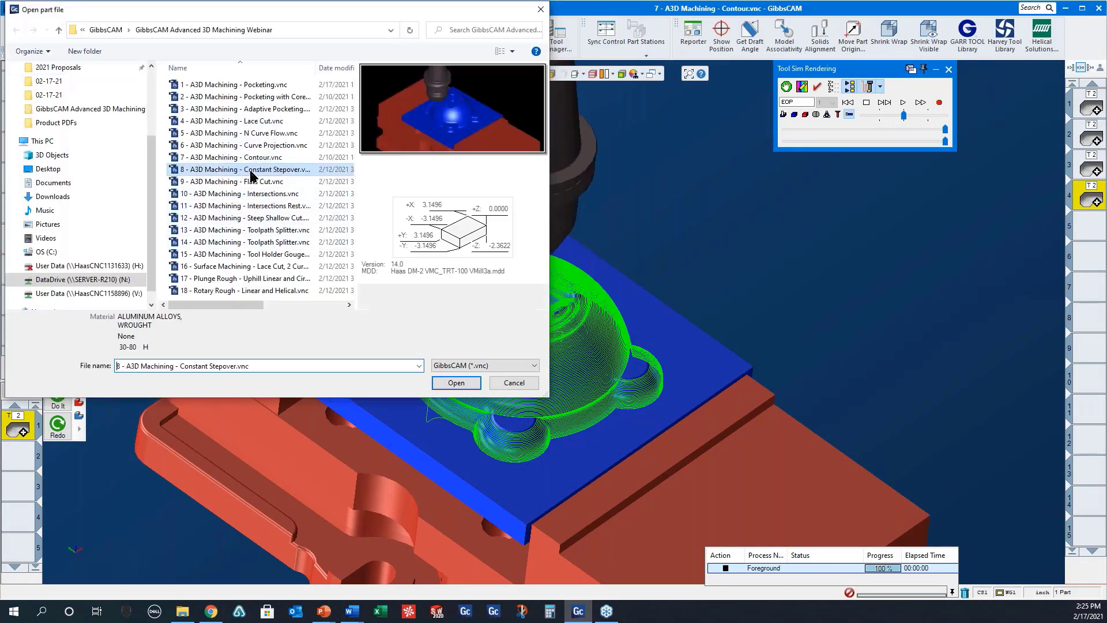
left_click(458, 382)
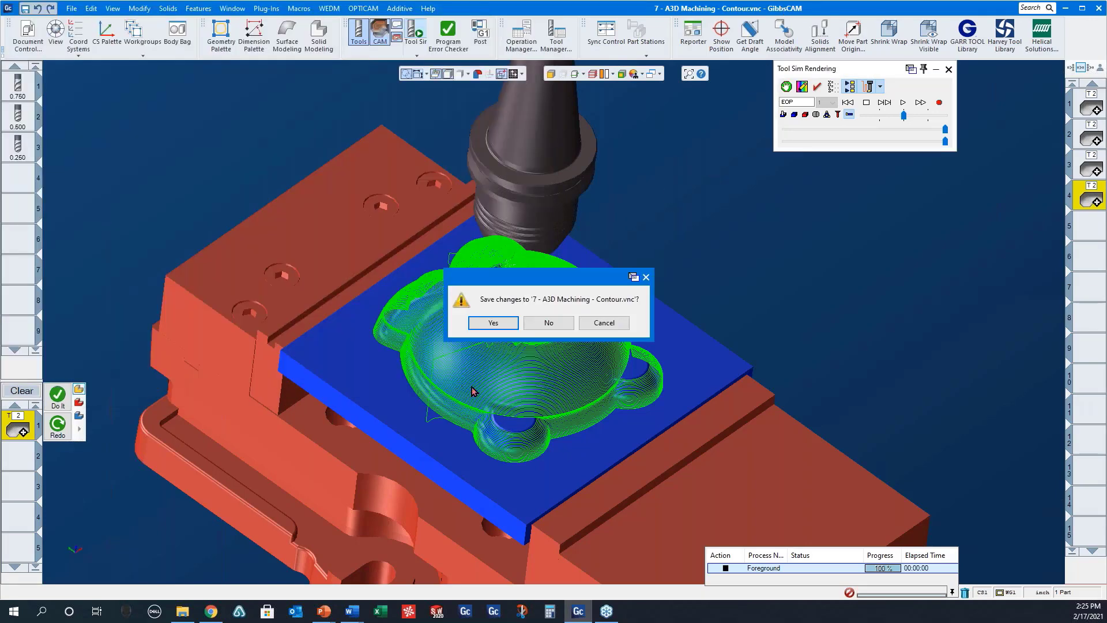
left_click(548, 322)
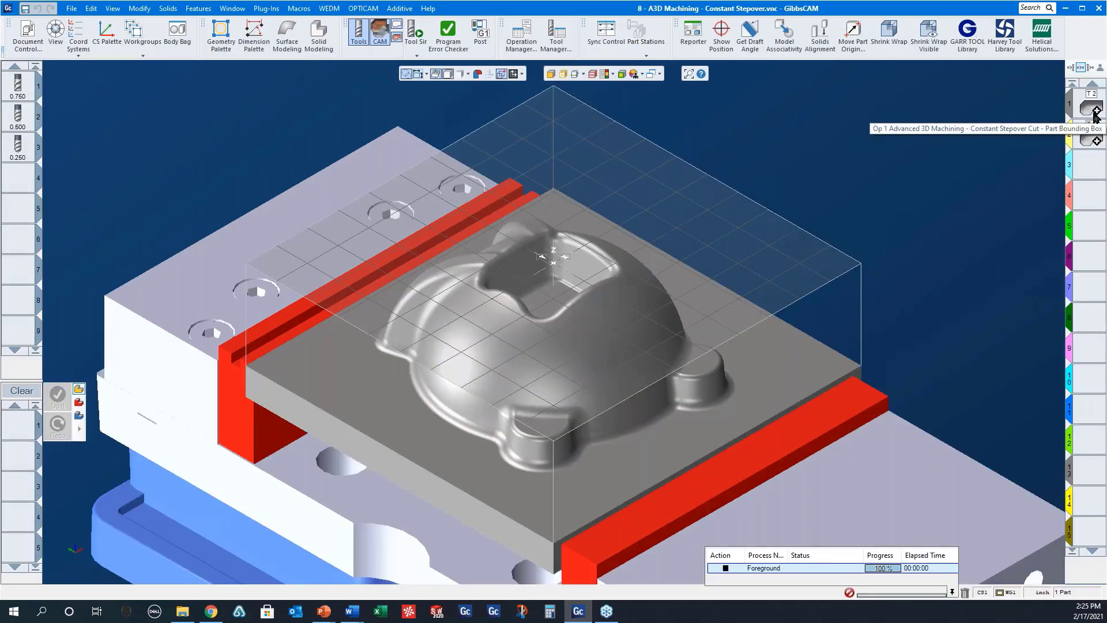
Step: Review the surface and boundary settings of the first Constant Stepover Cut operation, and close them
double_click(1095, 112)
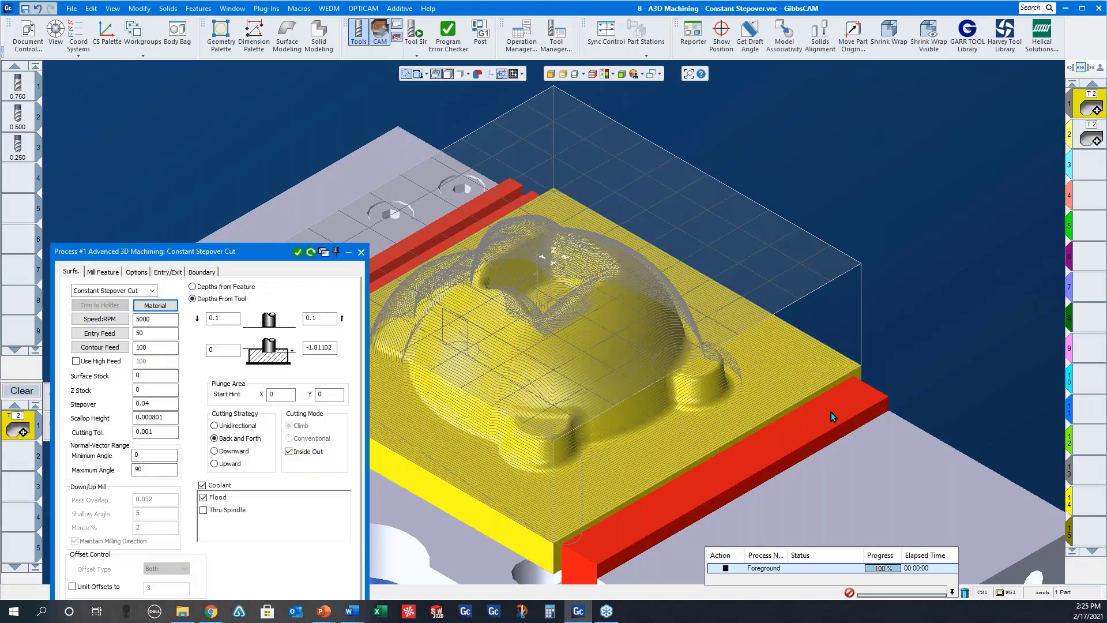
left_click(201, 274)
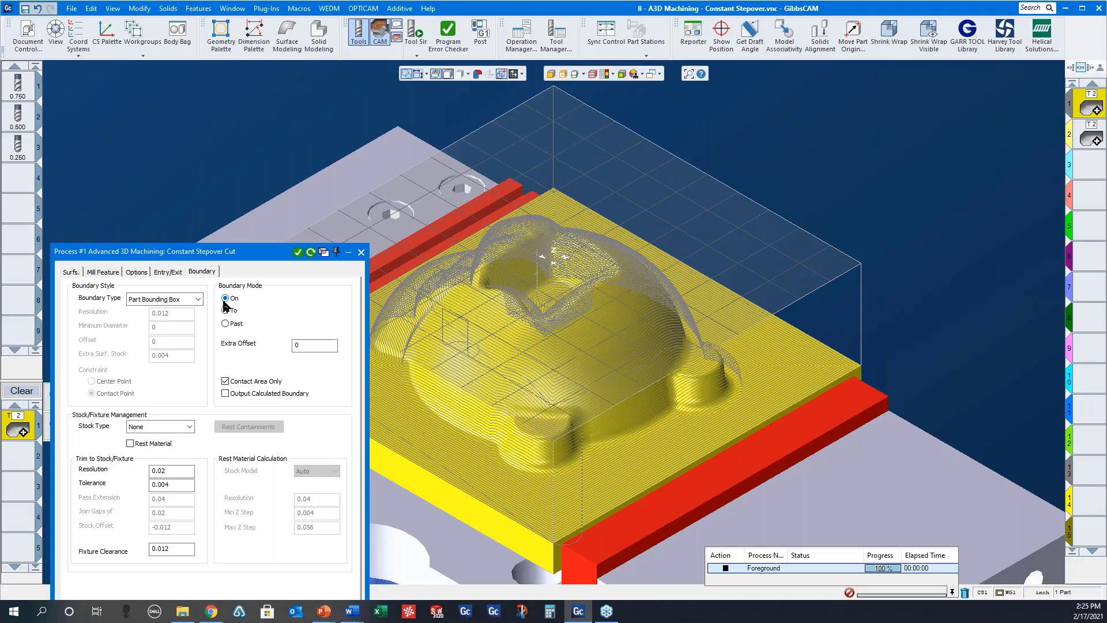
left_click(361, 253)
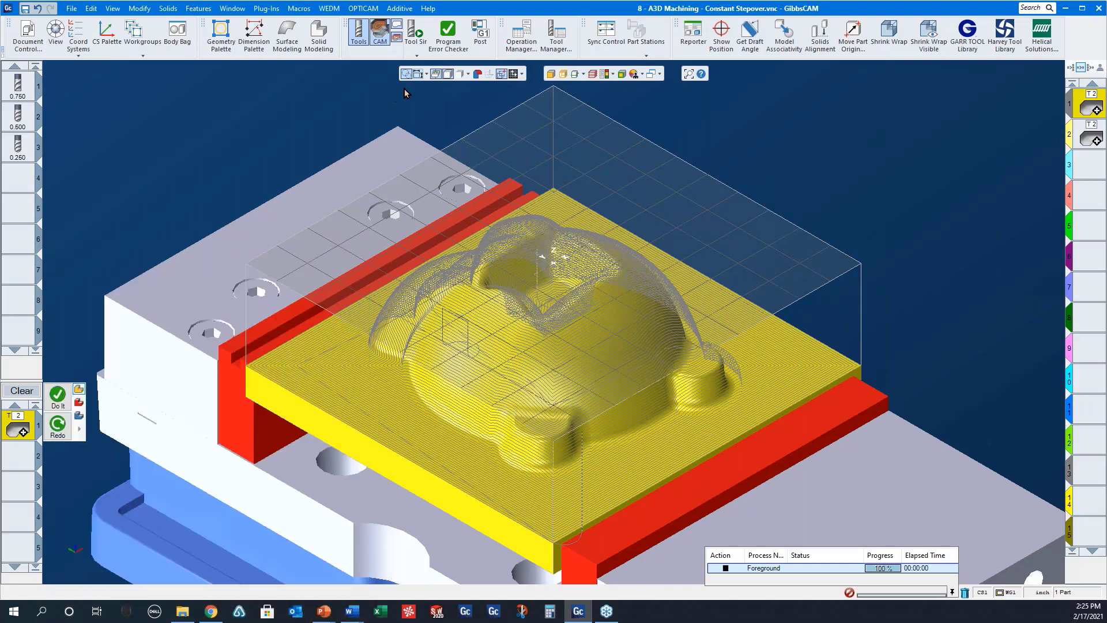
Step: Simulate the part-bounding-box Constant Stepover Cut, inspect the toolpath from several angles, and close the simulation
left_click(422, 38)
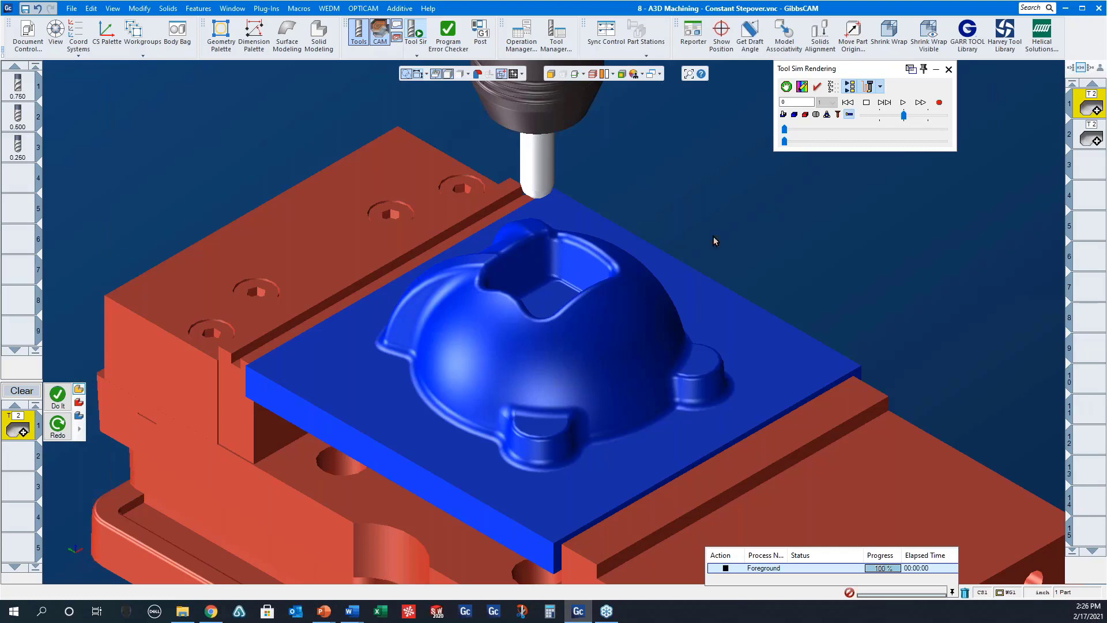
left_click(903, 102)
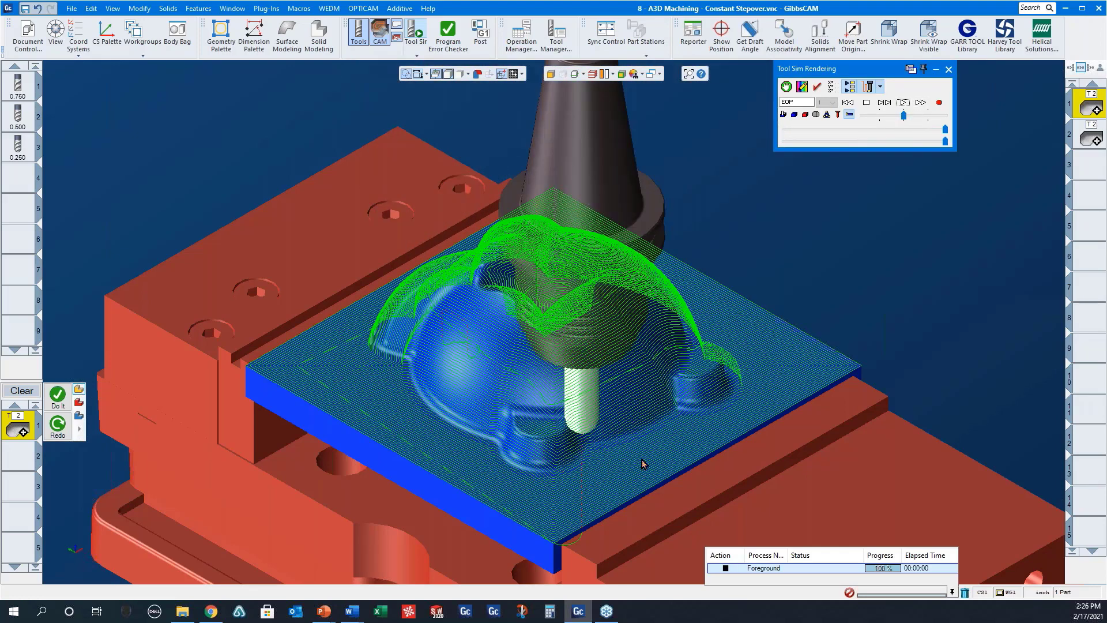
middle_click_drag(644, 313, 635, 364)
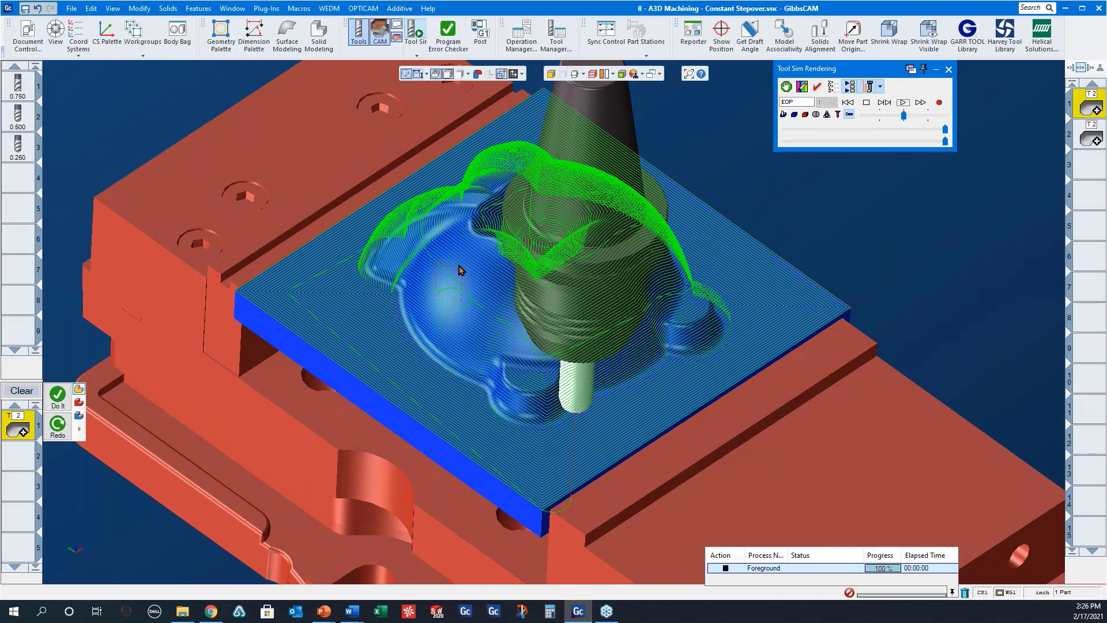
middle_click_drag(461, 270, 317, 272)
middle_click_drag(753, 266, 848, 265)
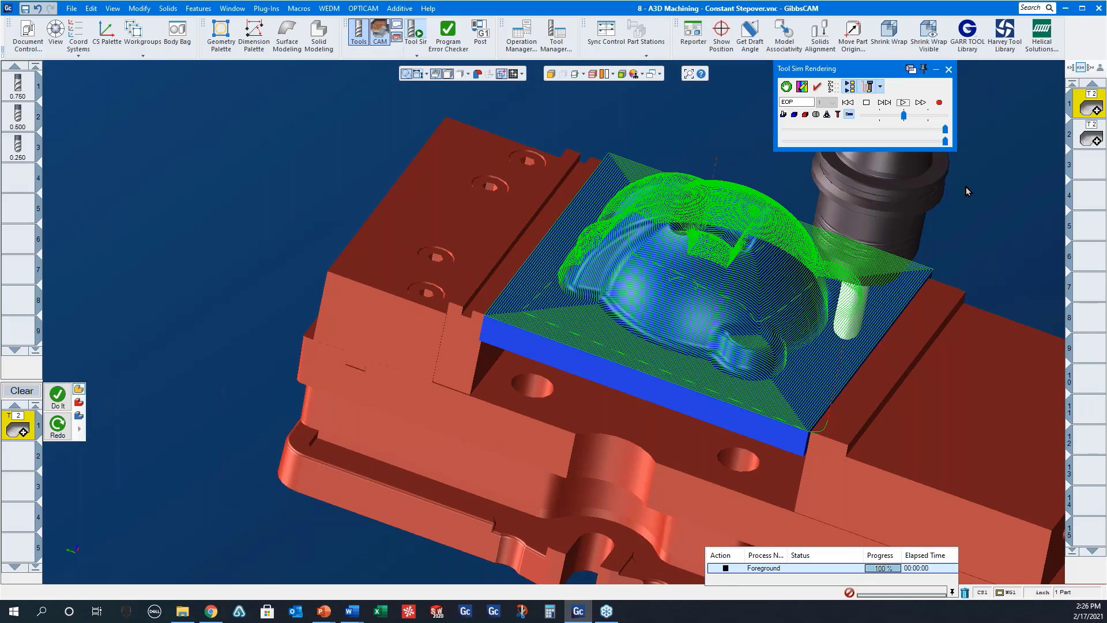
left_click(949, 69)
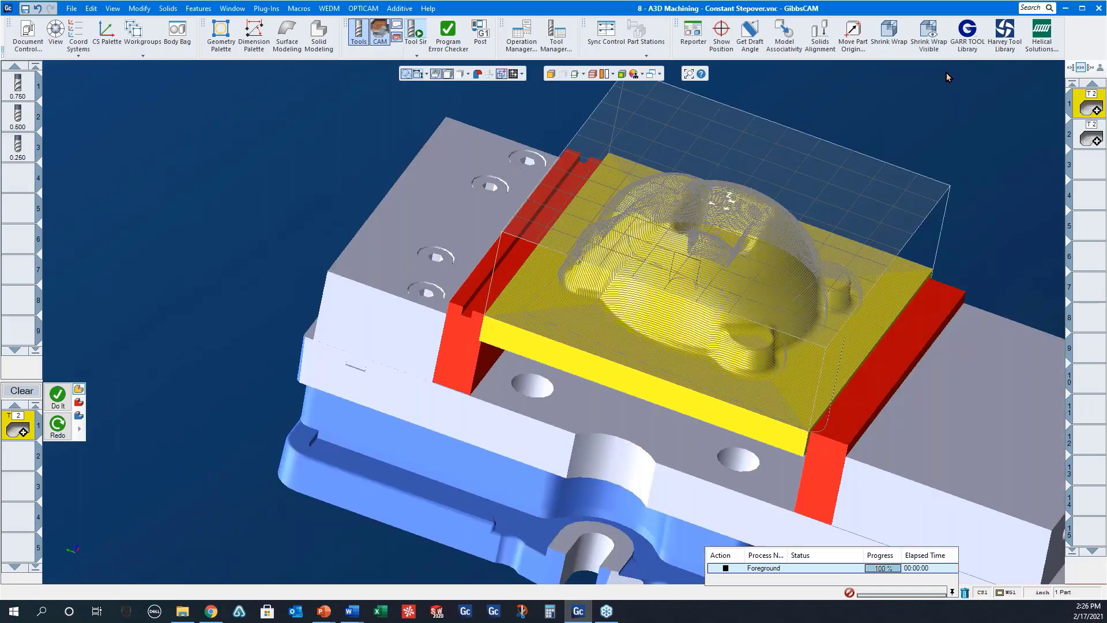
Step: Check the cut depth limits of the second Constant Stepover Cut operation against straight-on side and isometric views of its toolpath
double_click(1088, 140)
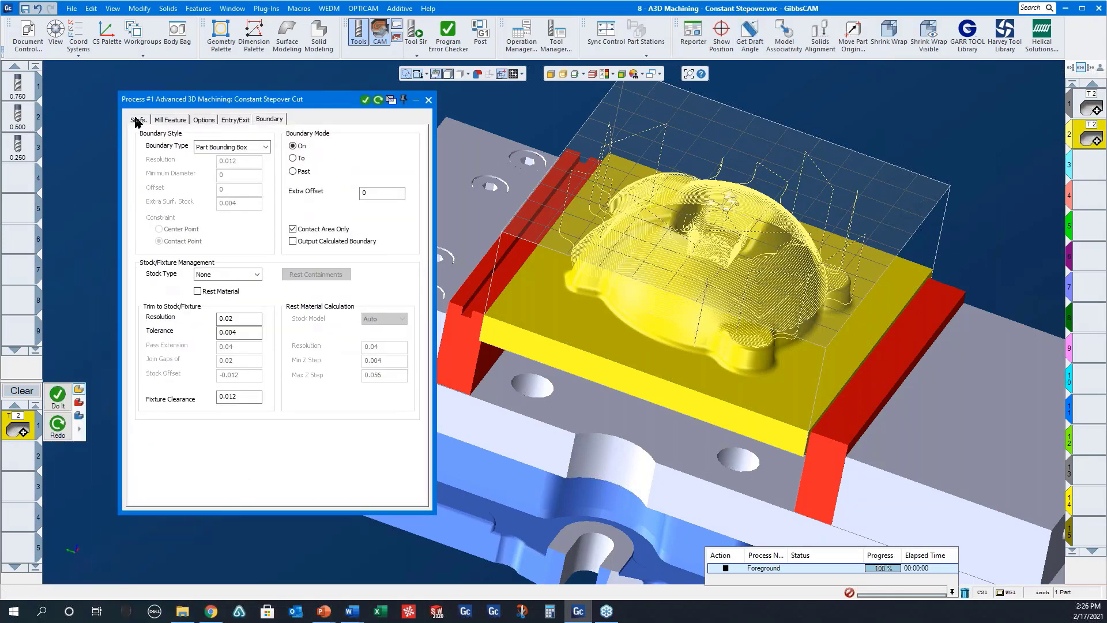
left_click(137, 120)
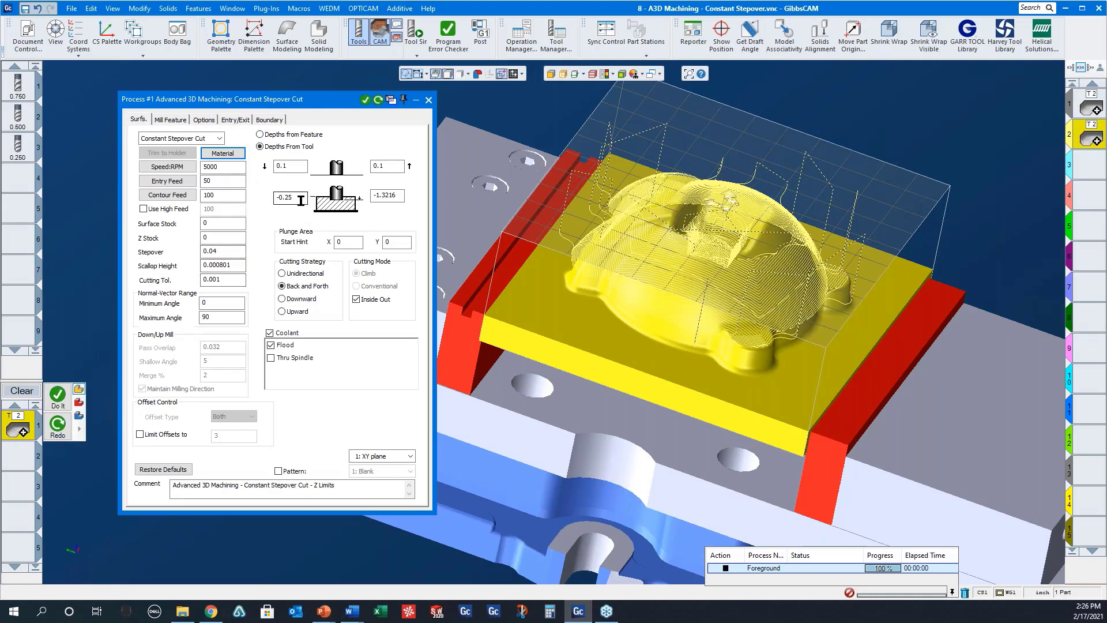
left_click_drag(298, 198, 274, 197)
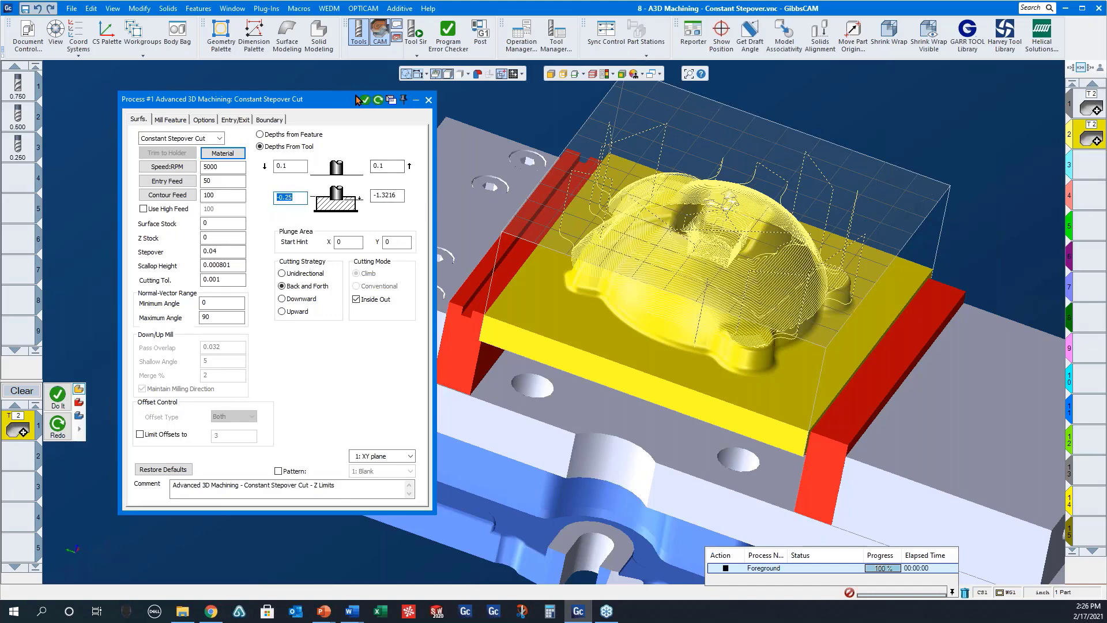
middle_click_drag(930, 443, 693, 223)
left_click(55, 32)
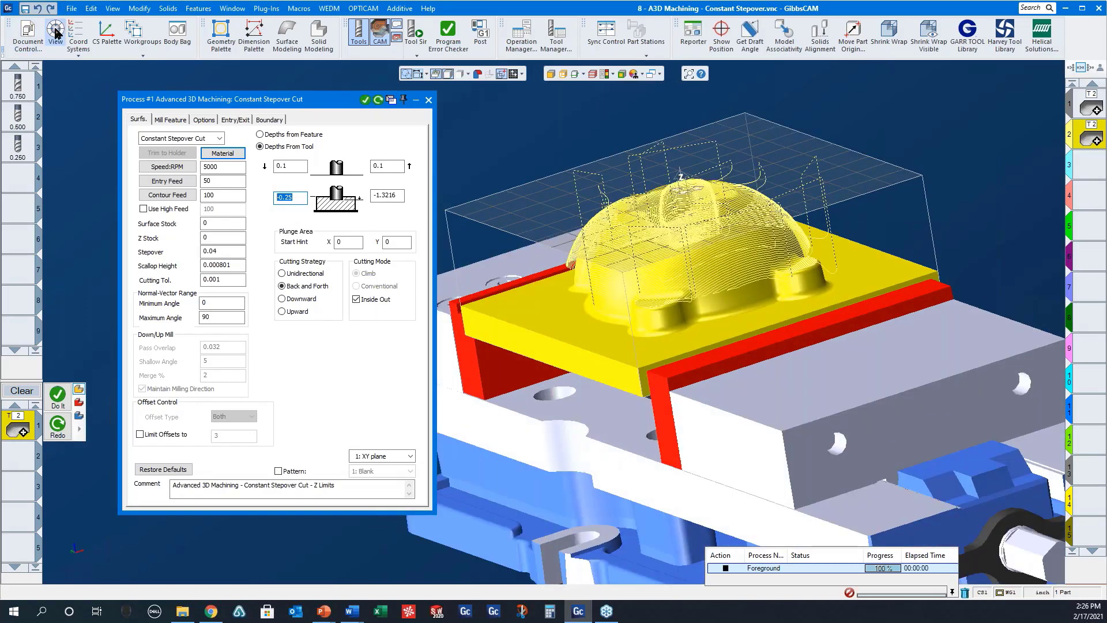
left_click(1026, 97)
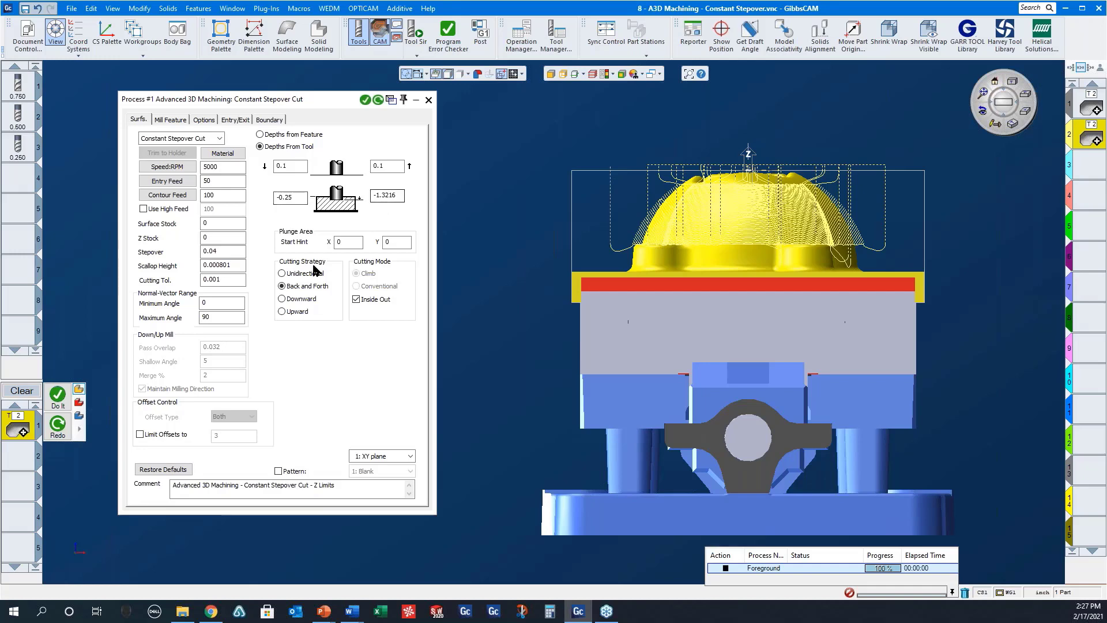
left_click(1013, 125)
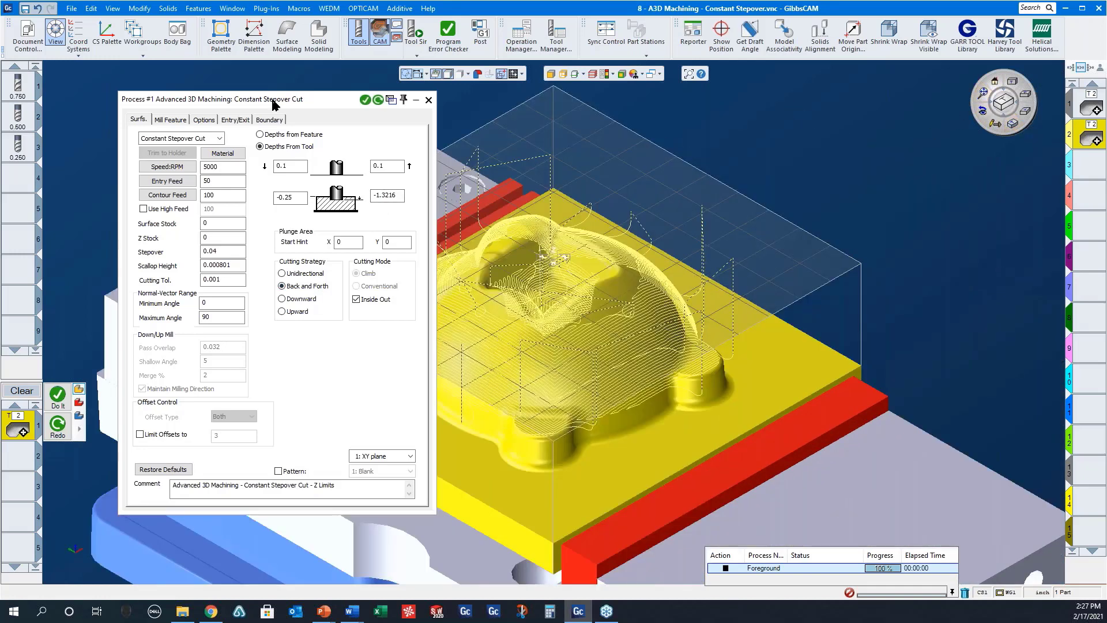
left_click(429, 100)
Step: Simulate the Z-limited Constant Stepover Cut from the start and inspect the resulting toolpath on the dome
left_click(414, 32)
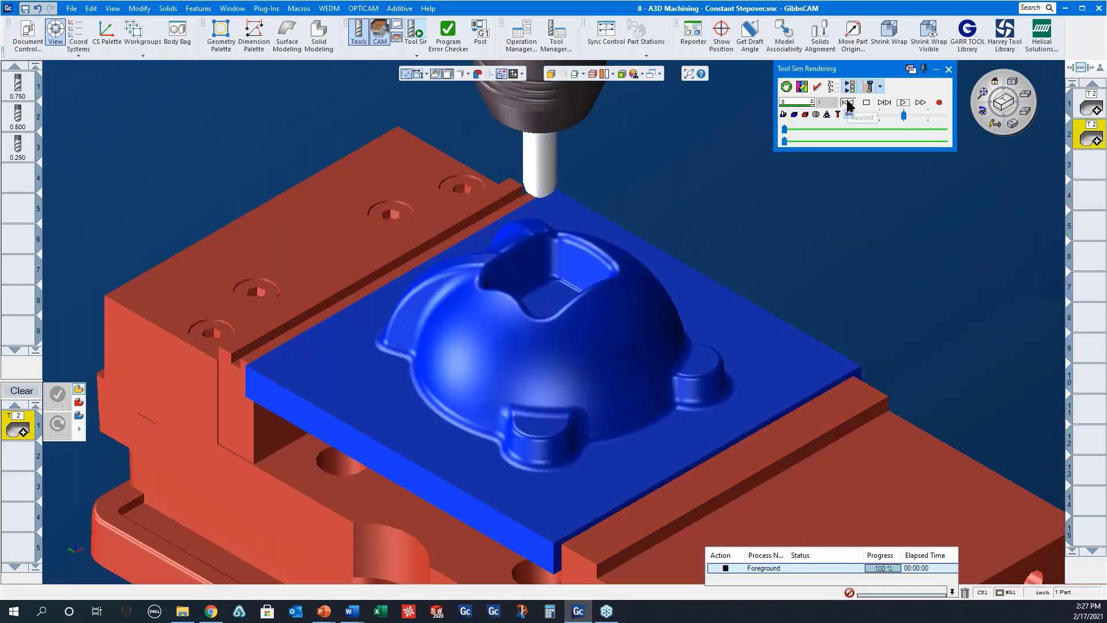
left_click(848, 103)
left_click(904, 104)
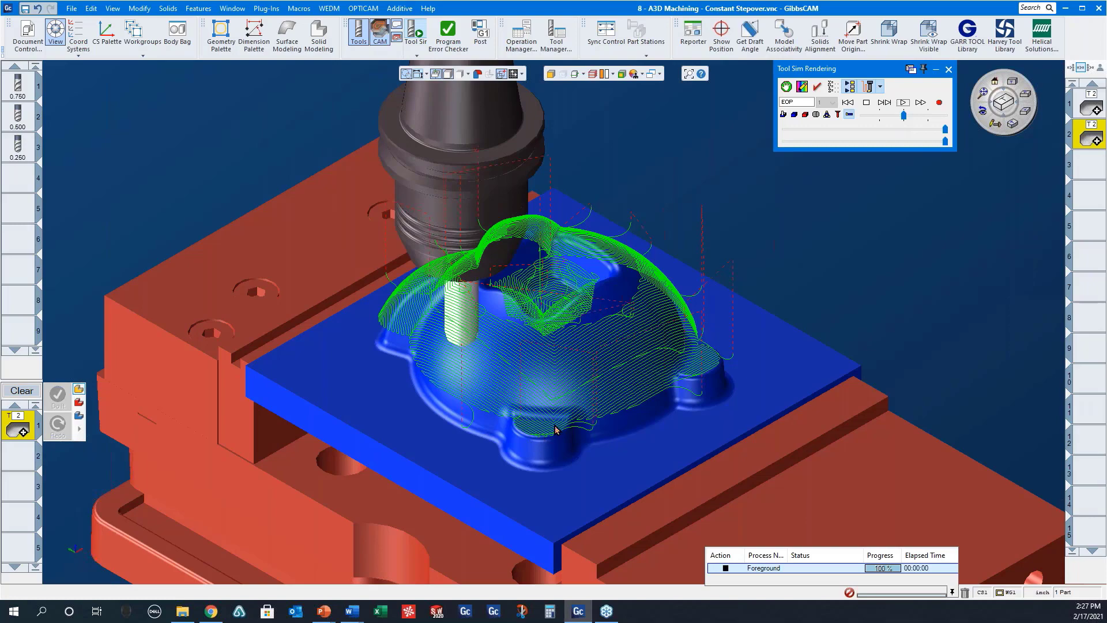
middle_click_drag(508, 412, 464, 388)
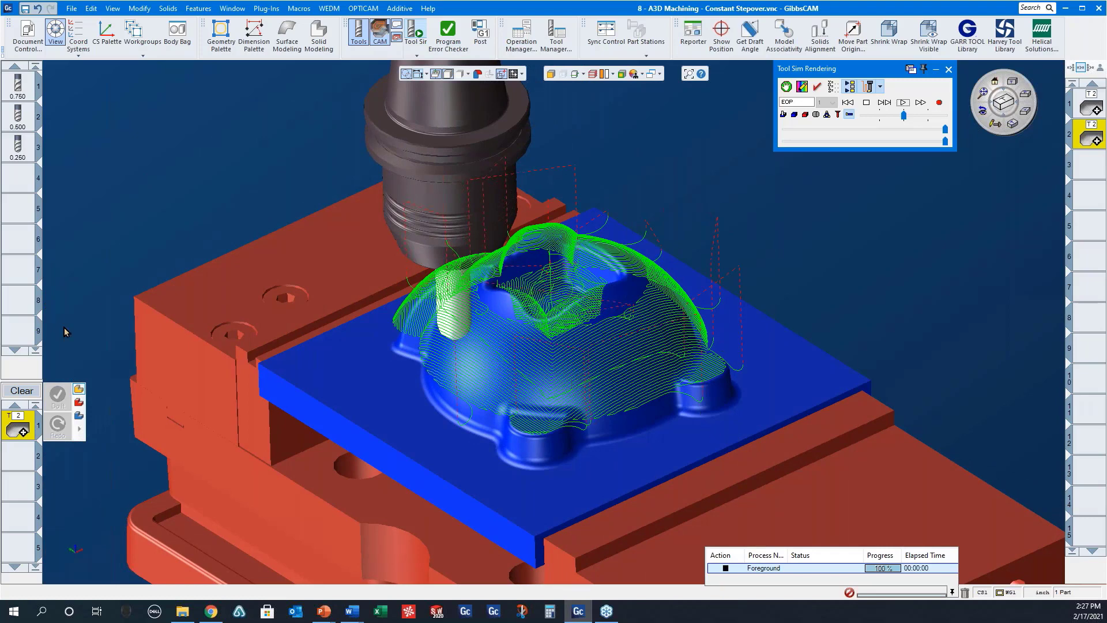
Step: Review the tool depth settings of the Z-limited Constant Stepover Cut process, and close them
double_click(15, 429)
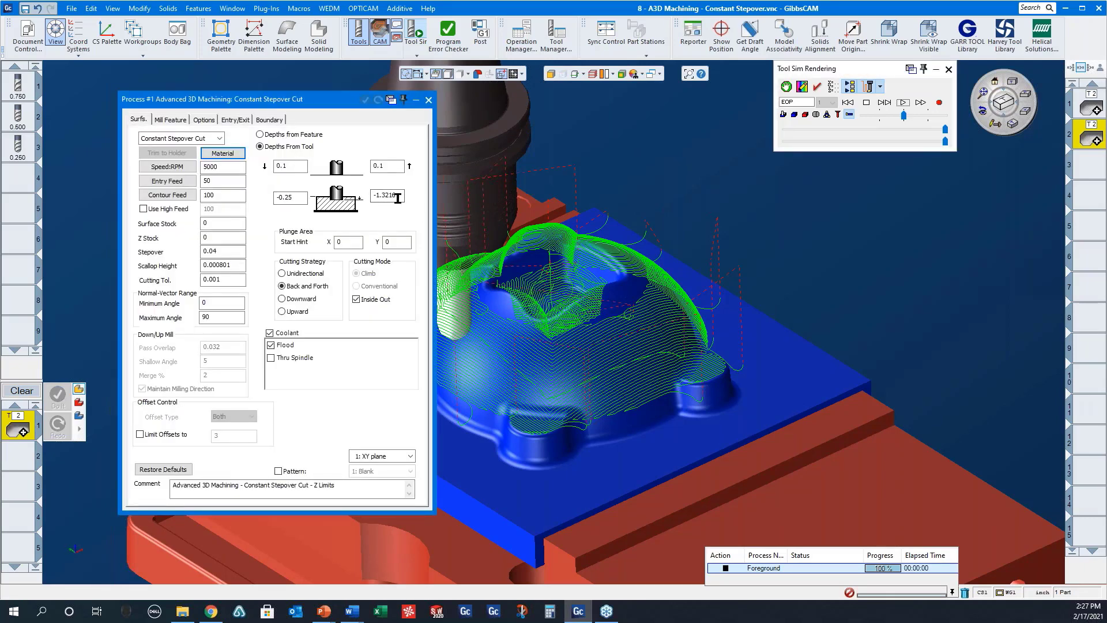
left_click(428, 101)
Step: Open the part file "9 - A3D Machining - Flats Cut.vnc" without saving changes to the Constant Stepover part
left_click(72, 8)
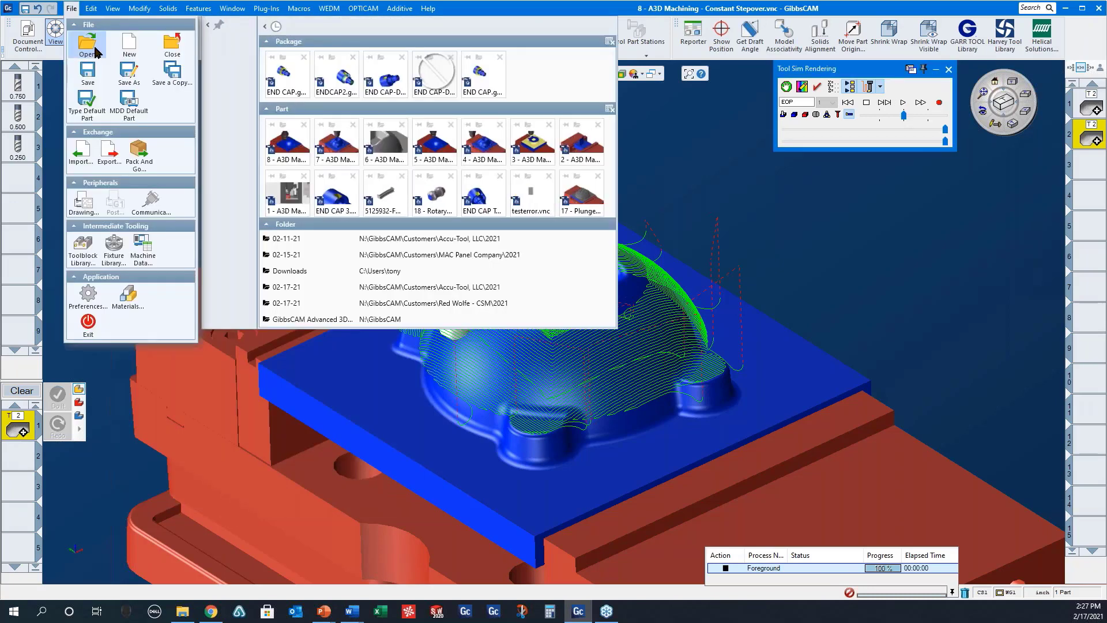
left_click(88, 48)
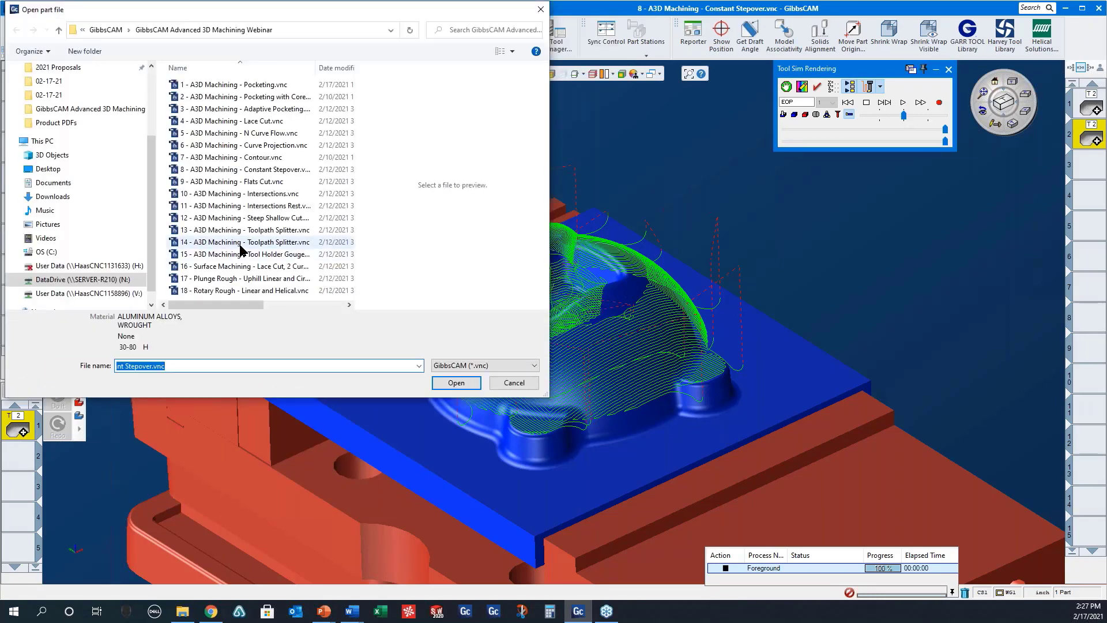
left_click(248, 182)
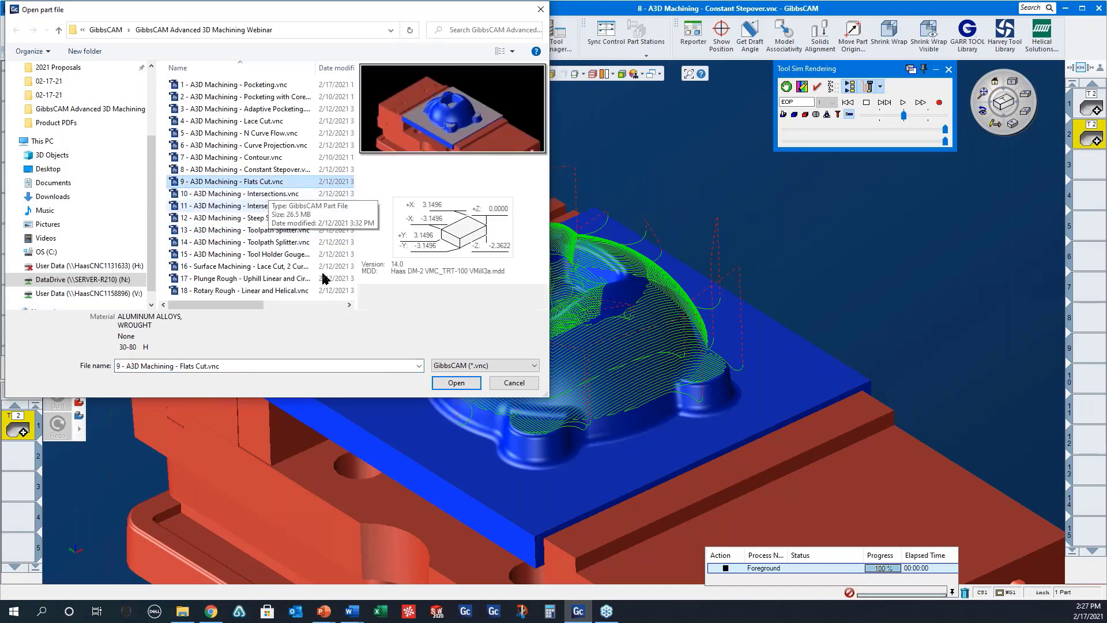
left_click(456, 383)
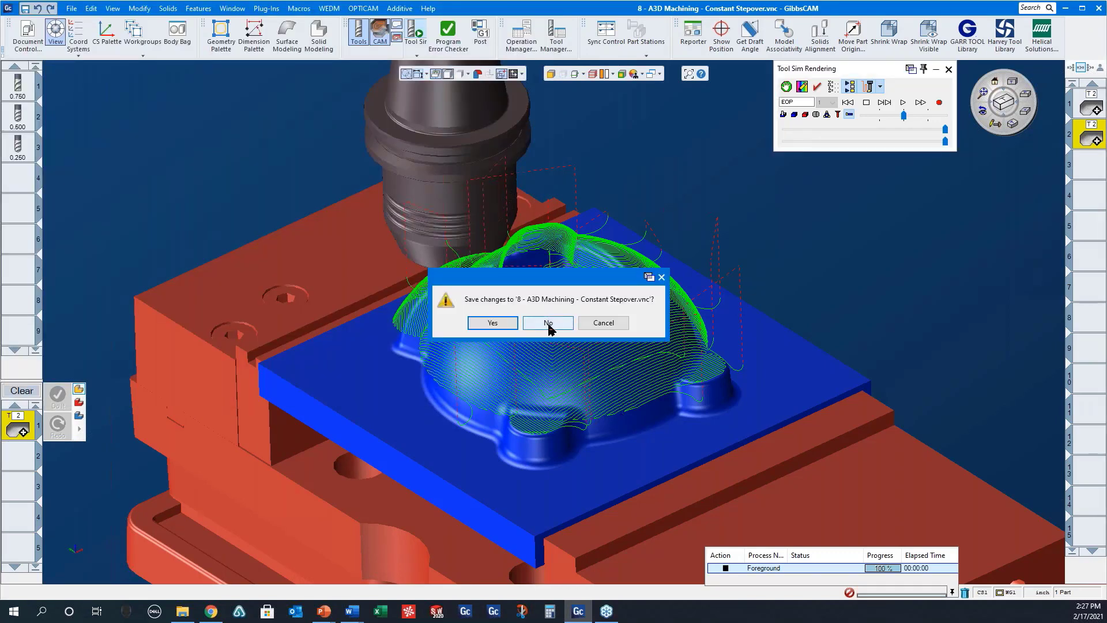
left_click(551, 327)
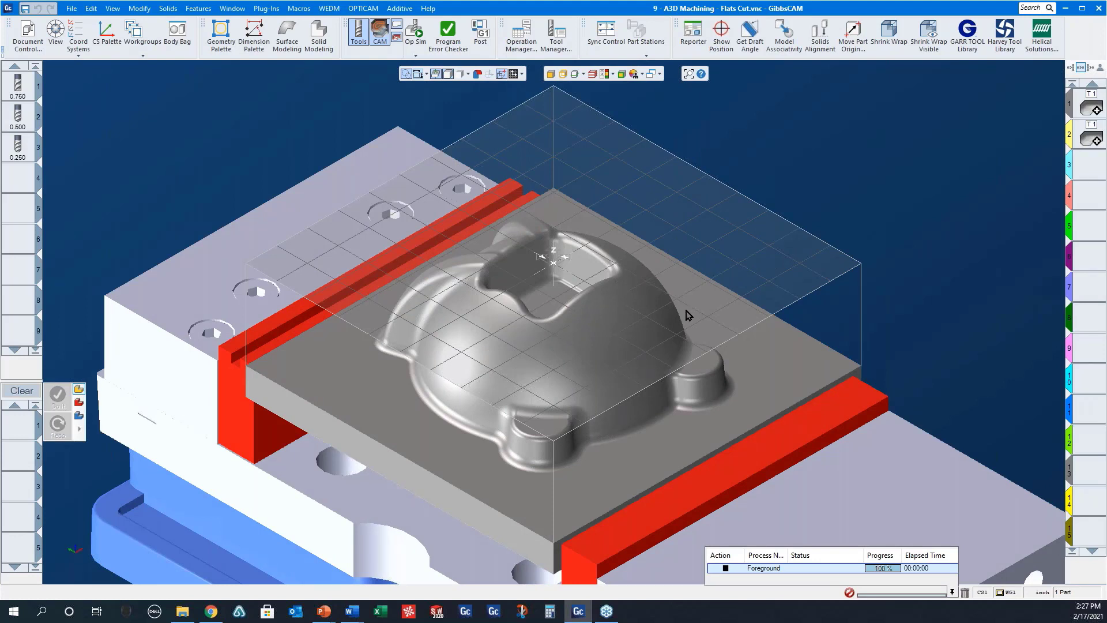
Step: Review the first Flats Cut operation's settings, simulate it on the part, inspect the machined flats from above, and close the settings
double_click(1092, 108)
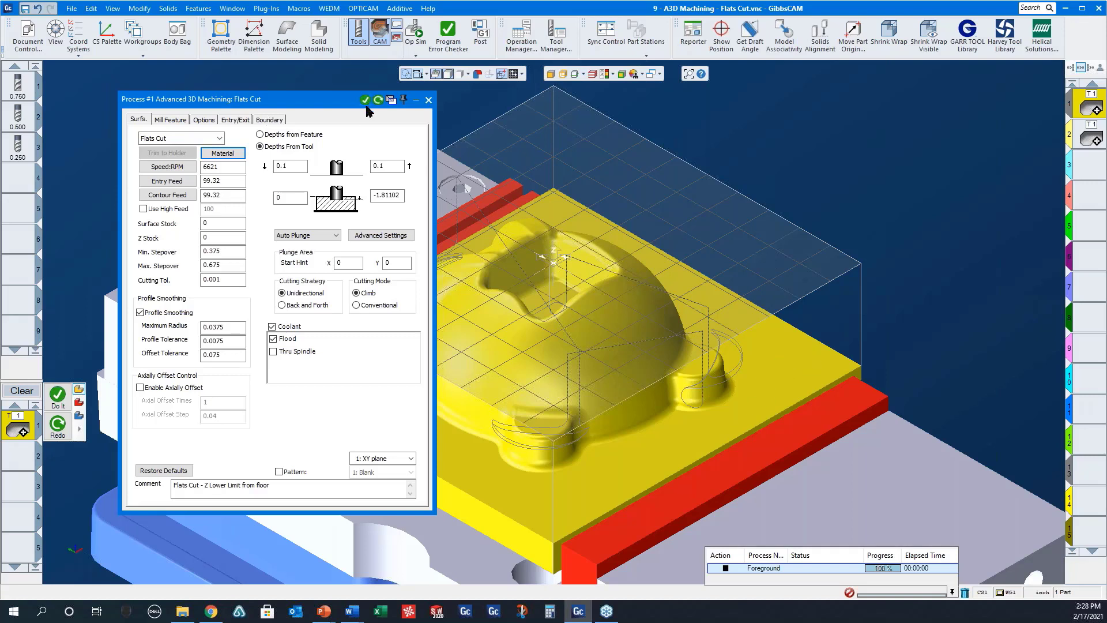
left_click(419, 38)
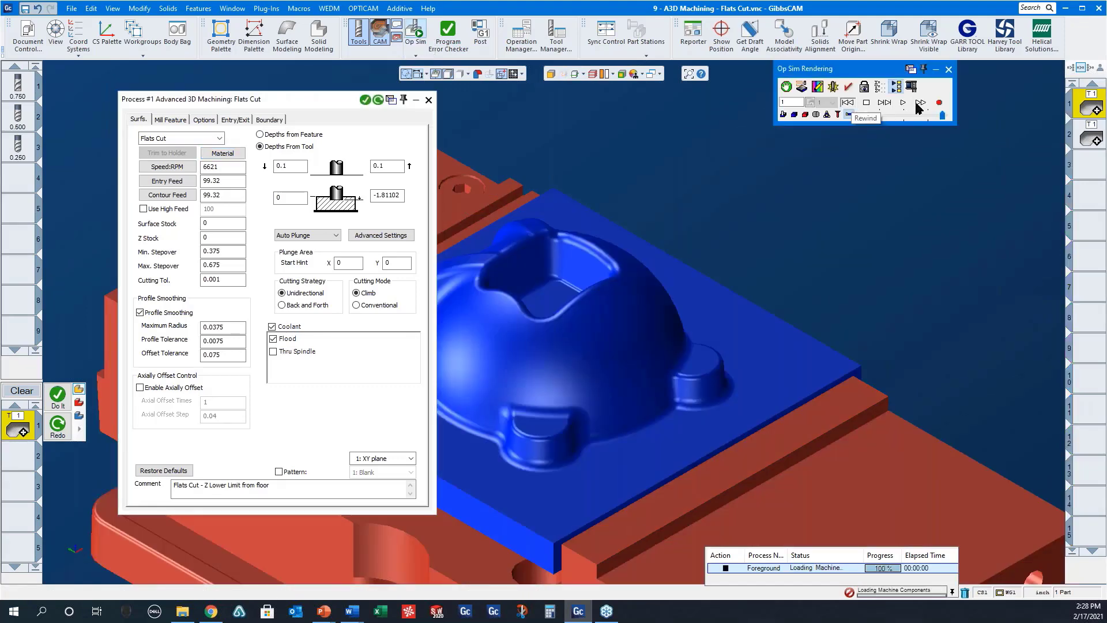
left_click(903, 103)
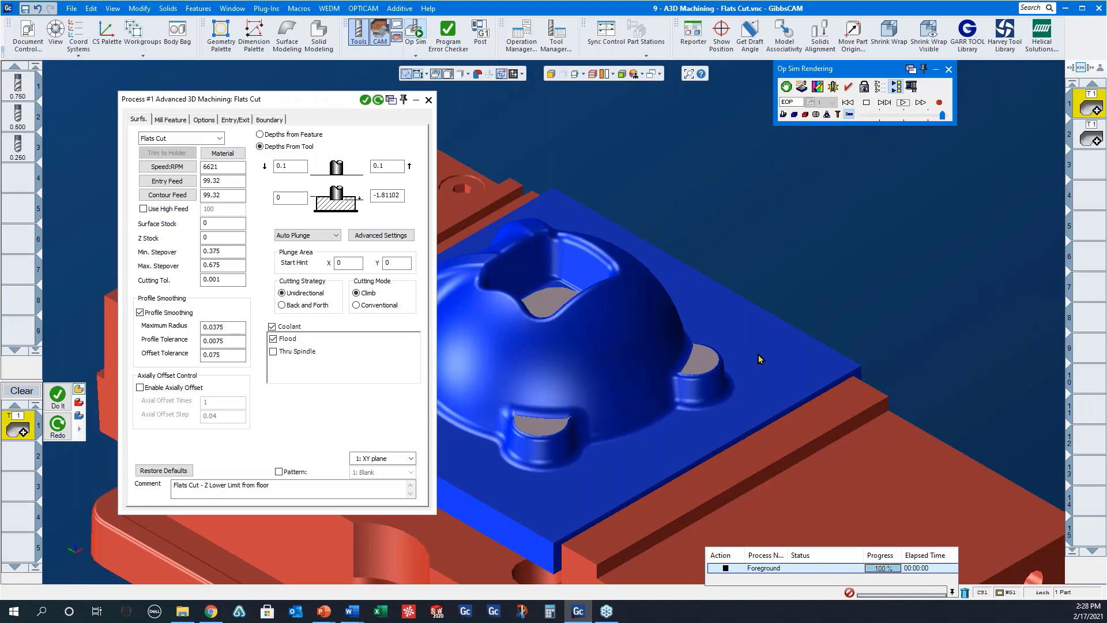
mouse_move(746, 364)
middle_mouse_down()
mouse_move(682, 452)
mouse_move(546, 540)
mouse_move(799, 397)
mouse_move(637, 284)
mouse_move(736, 380)
middle_mouse_up()
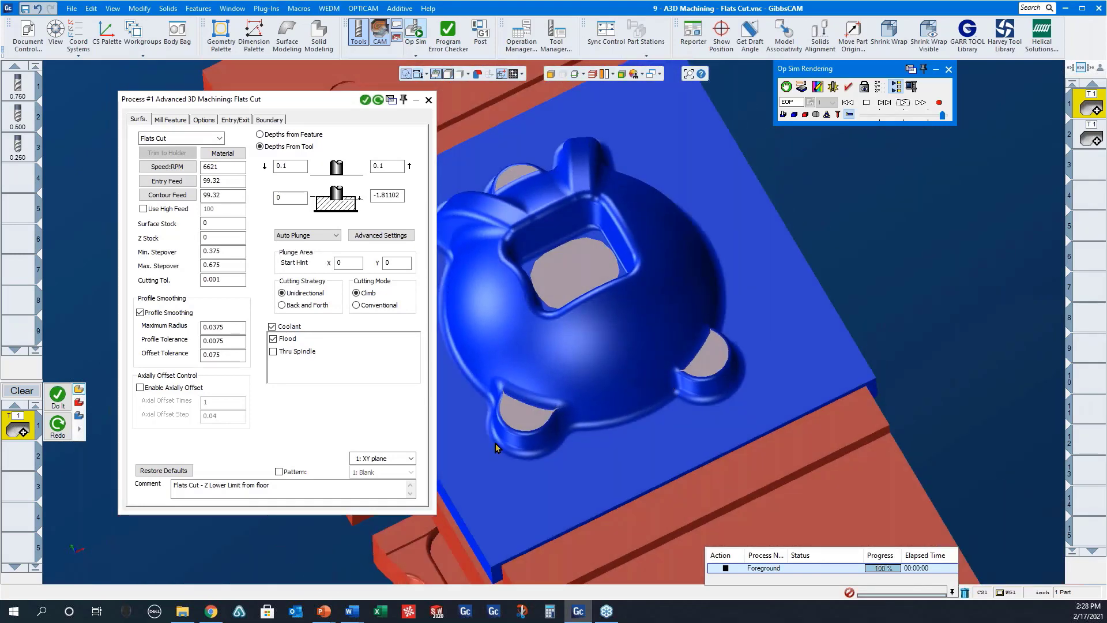
middle_click_drag(698, 416, 687, 398)
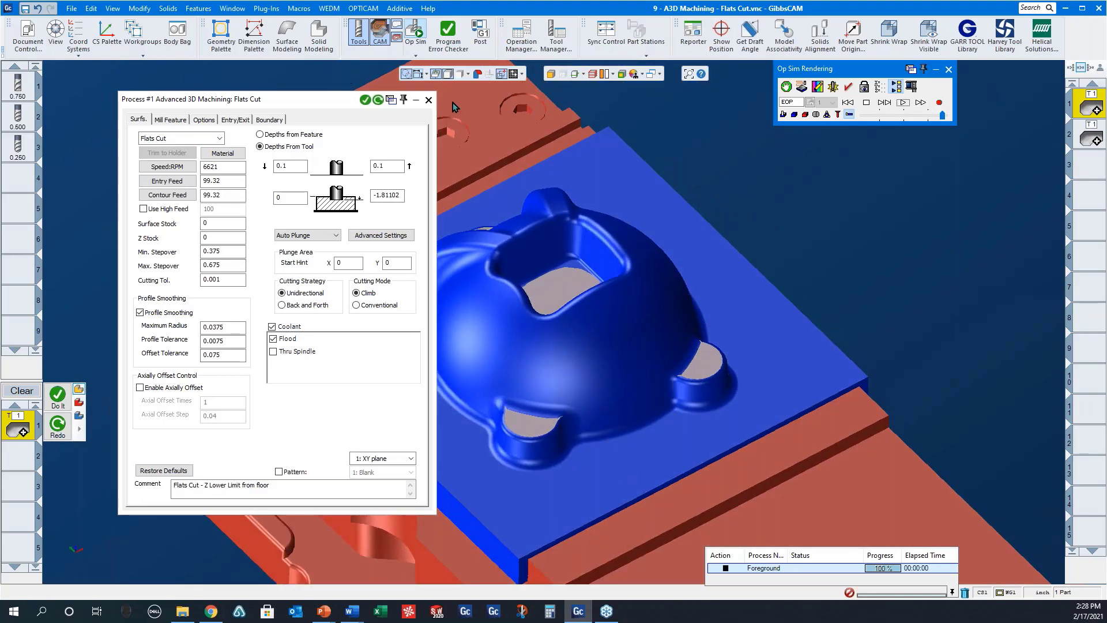
left_click(428, 99)
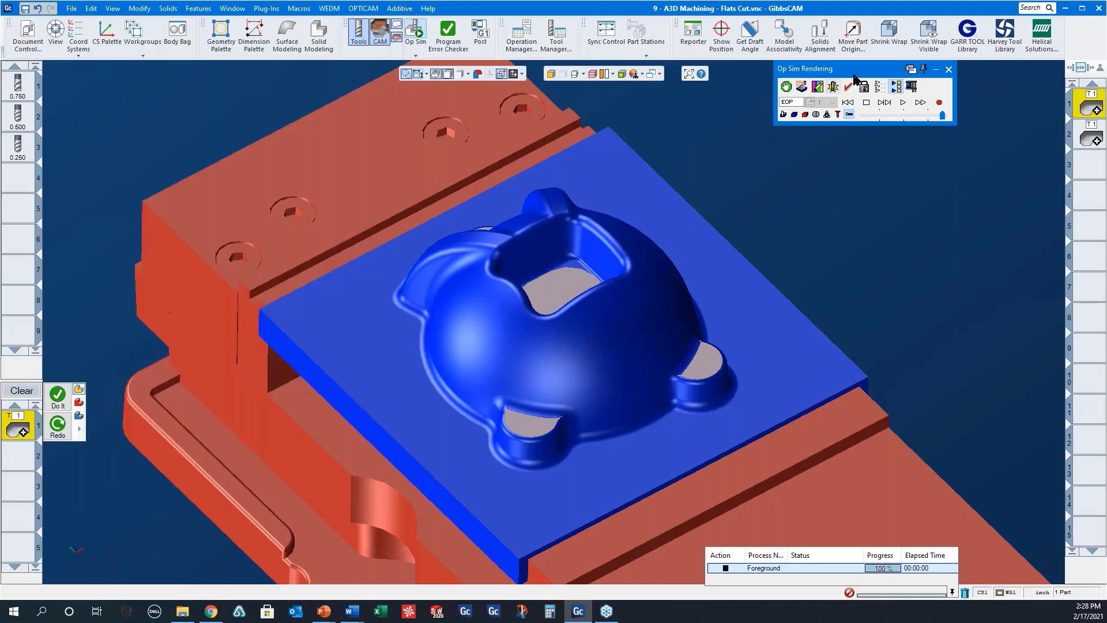
Step: Review the Flats Cut operation with the Z lower limit below the floor, simulate it from the start, and close its settings
double_click(1085, 139)
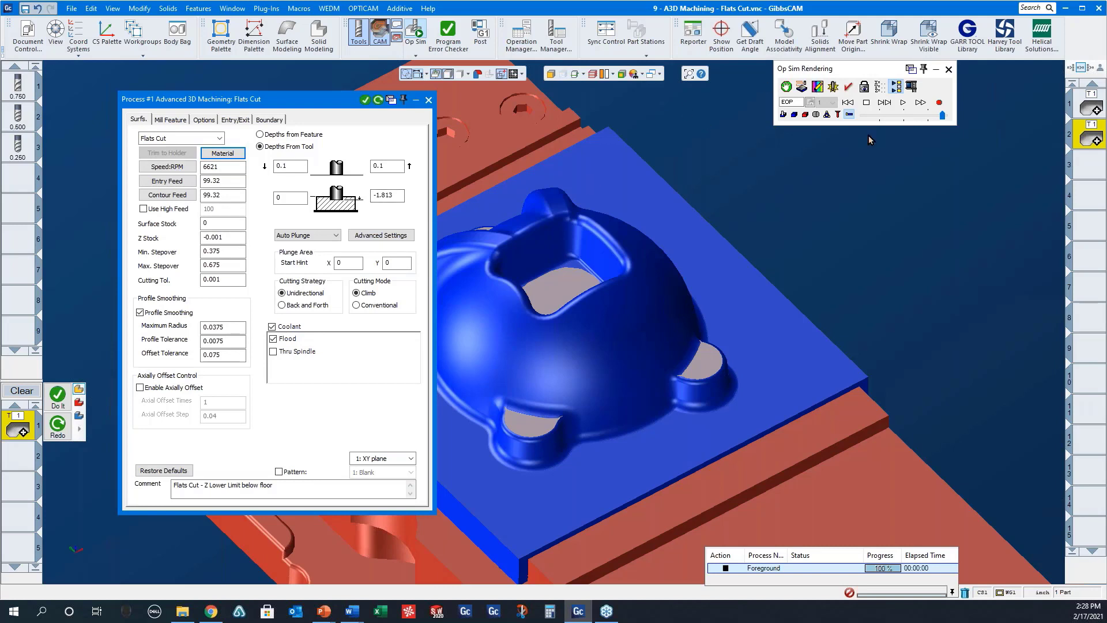
left_click(848, 103)
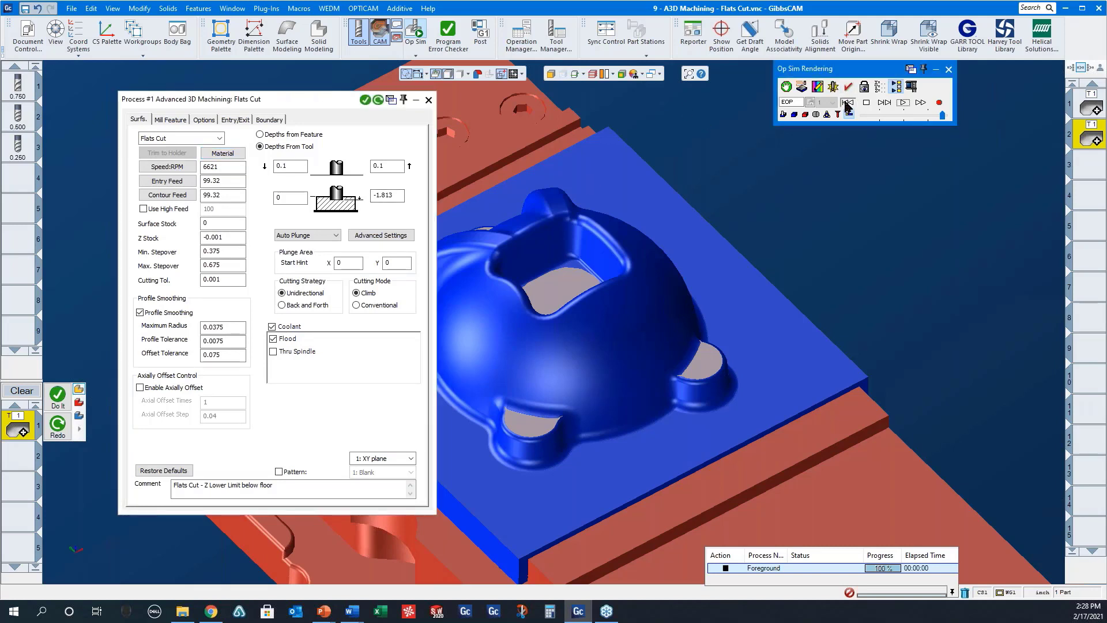
left_click(903, 104)
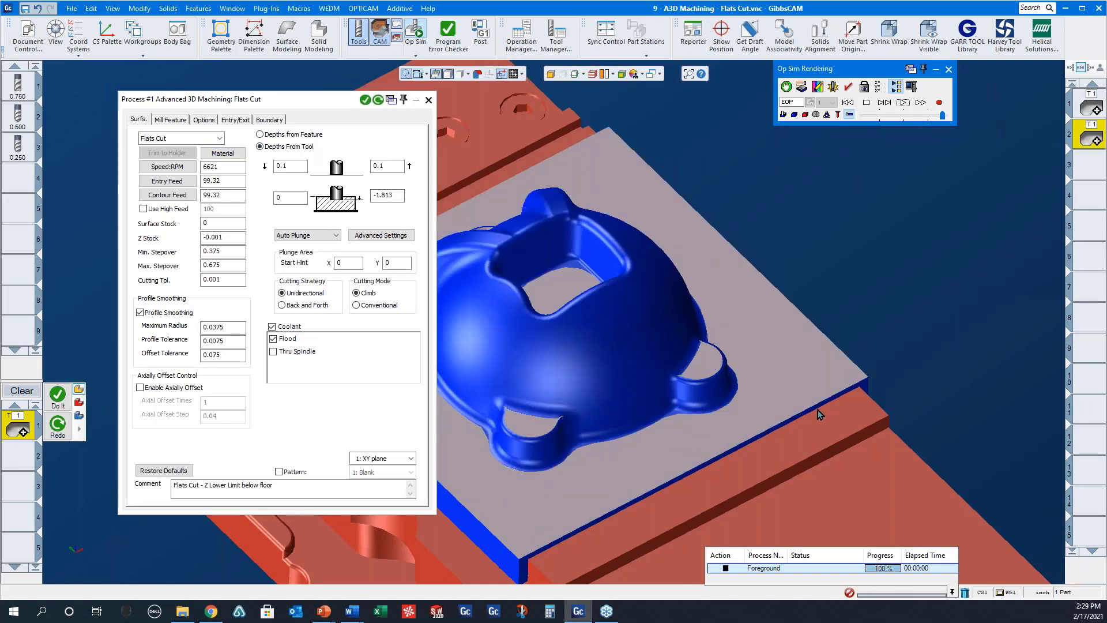
left_click(429, 103)
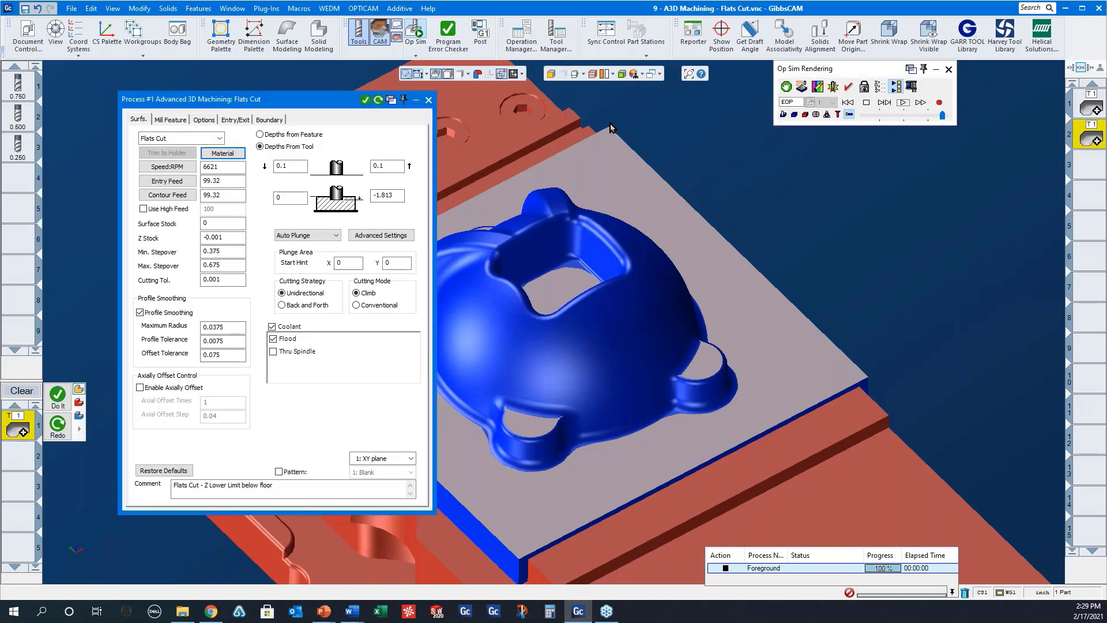
left_click(428, 100)
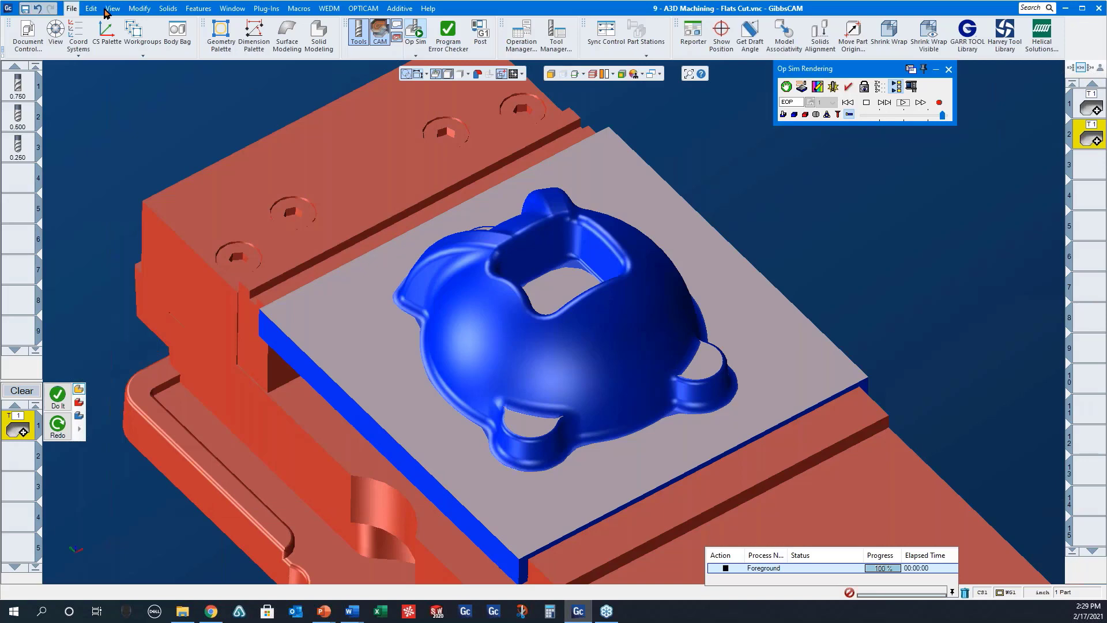
Step: Open the part file "10 - A3D Machining - Intersections.vnc" without saving changes to the Flats Cut part
left_click(71, 8)
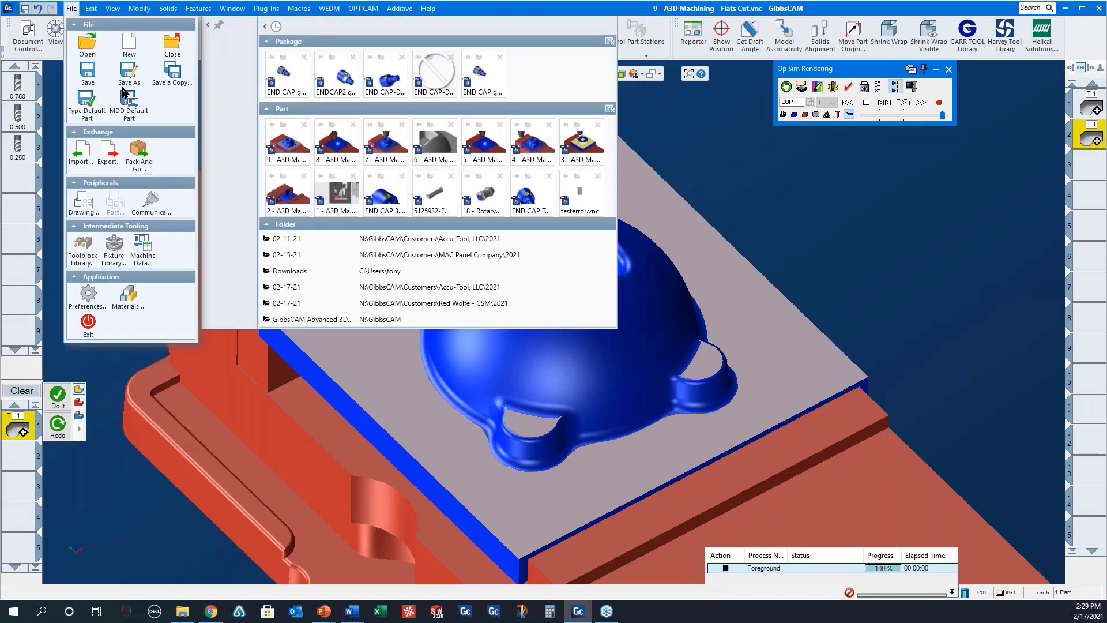
left_click(88, 51)
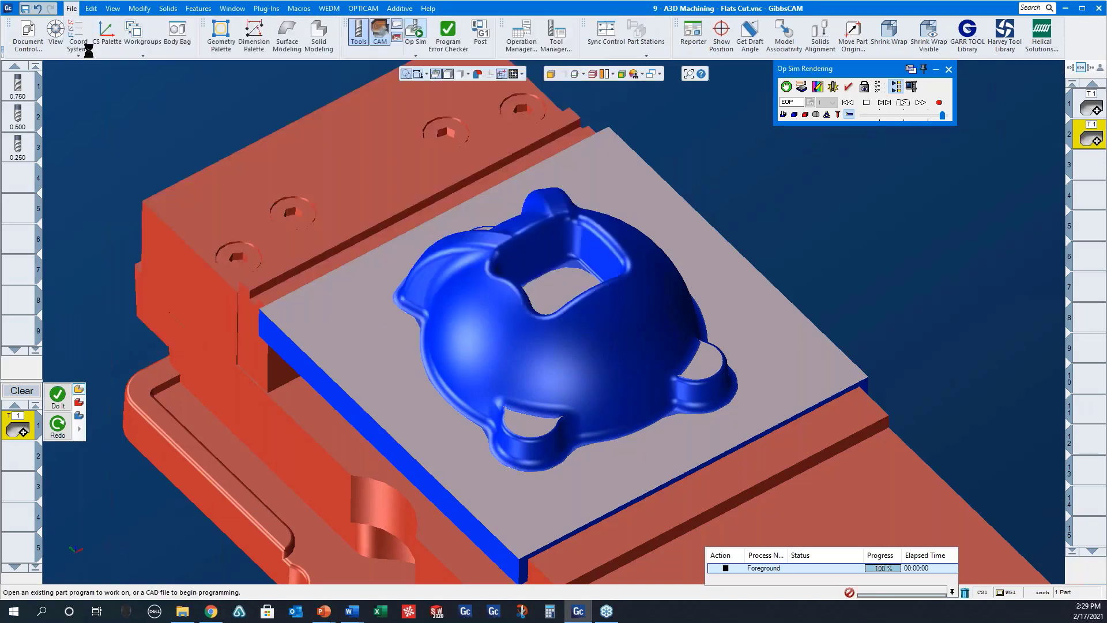
left_click(277, 195)
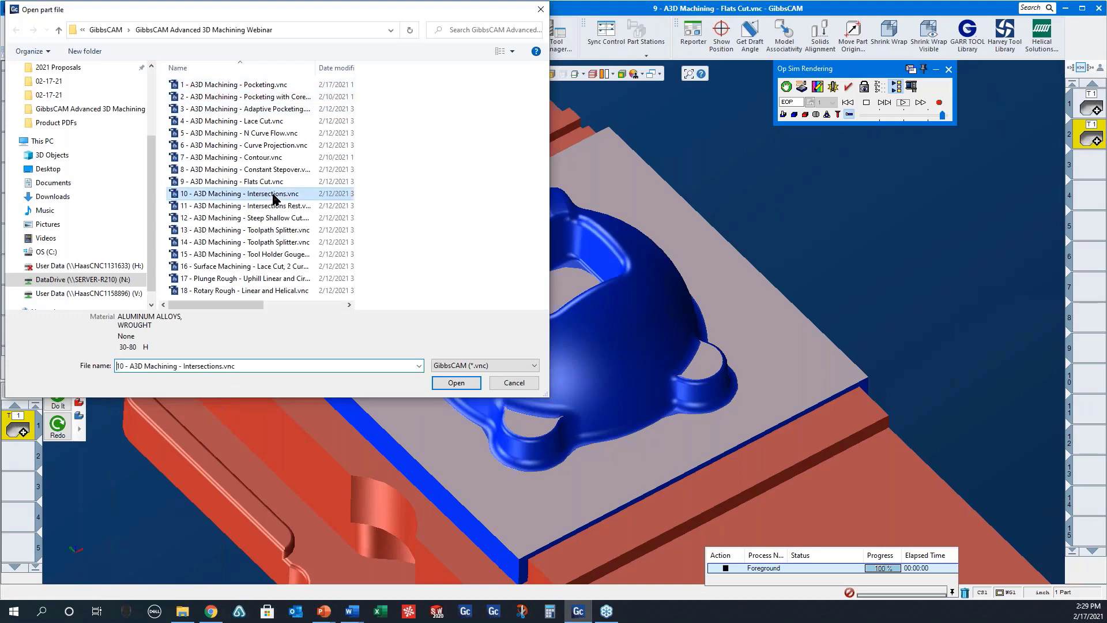
left_click(456, 384)
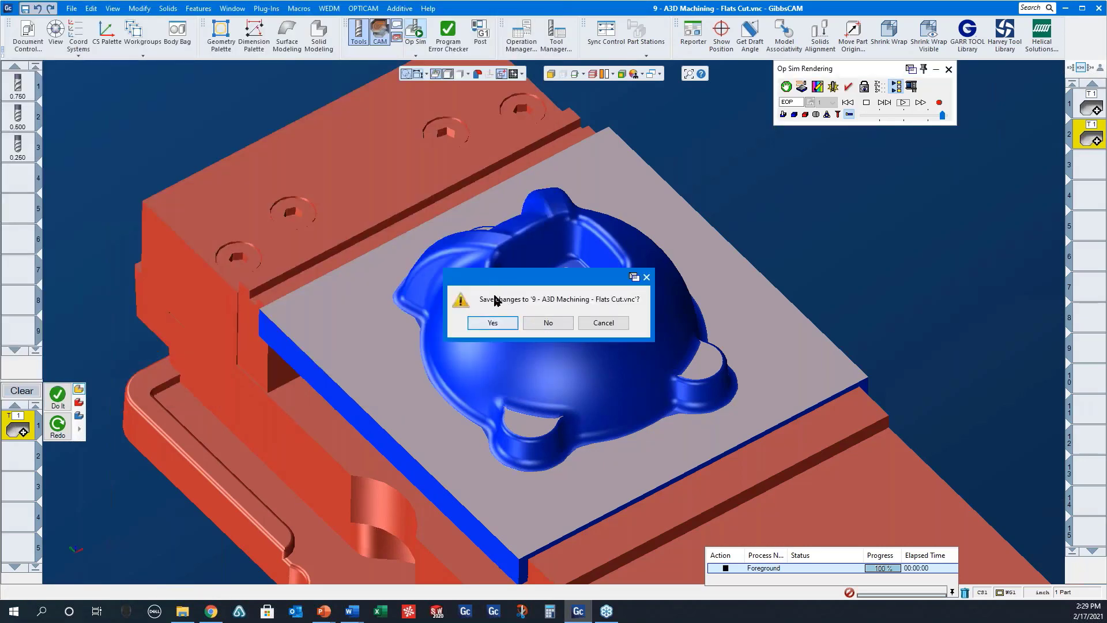
left_click(546, 326)
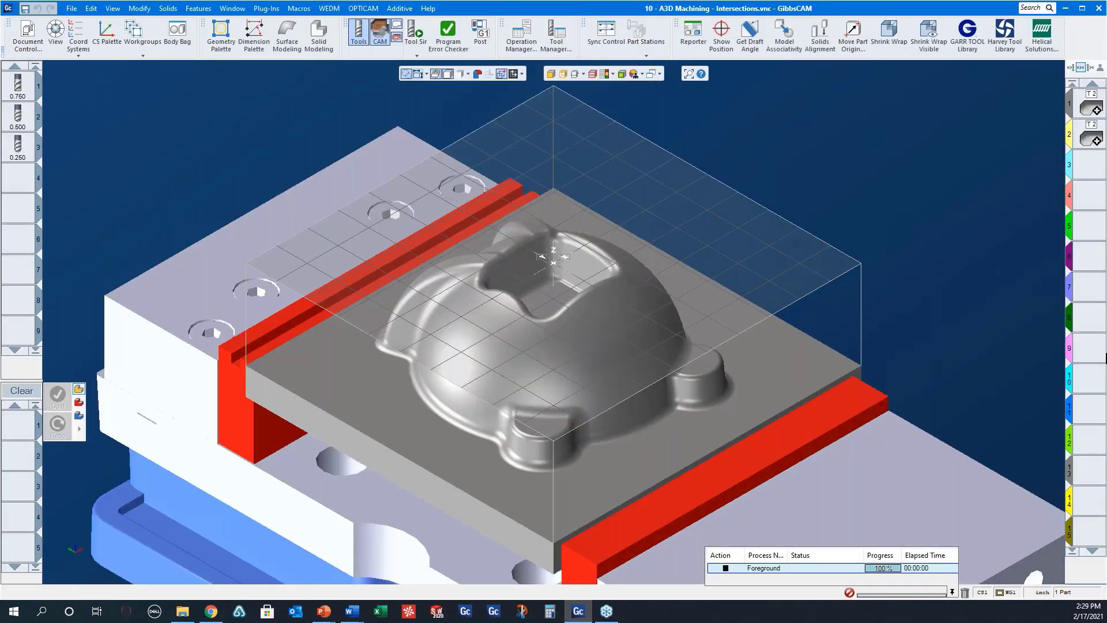
Step: Review the surface settings of the first Intersections operation, close them, and simulate its toolpath
double_click(1090, 110)
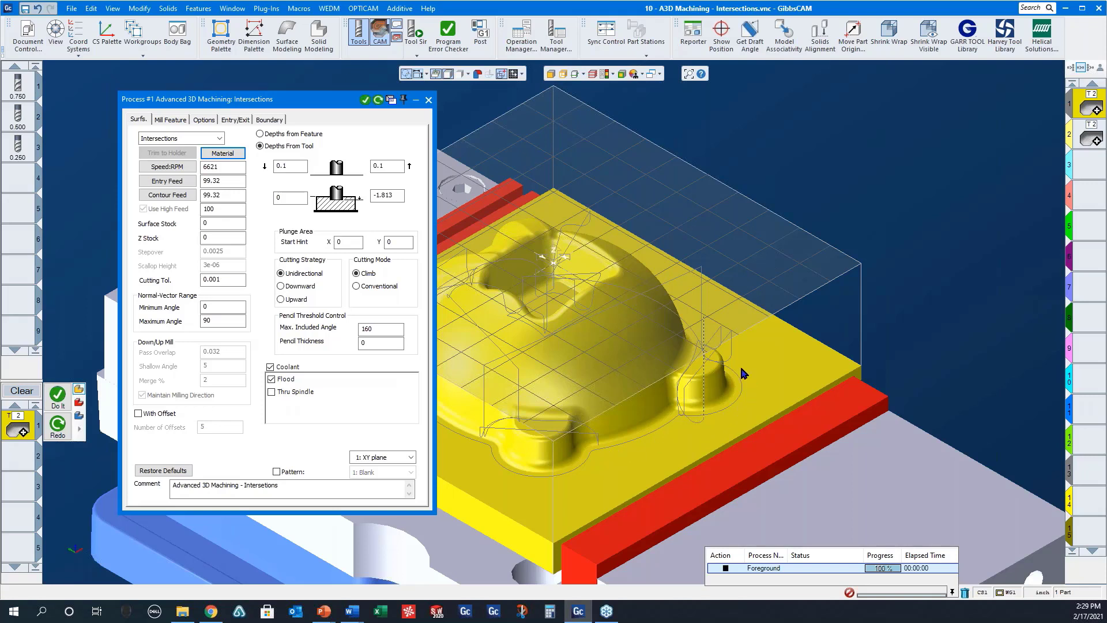
left_click(428, 99)
left_click(415, 35)
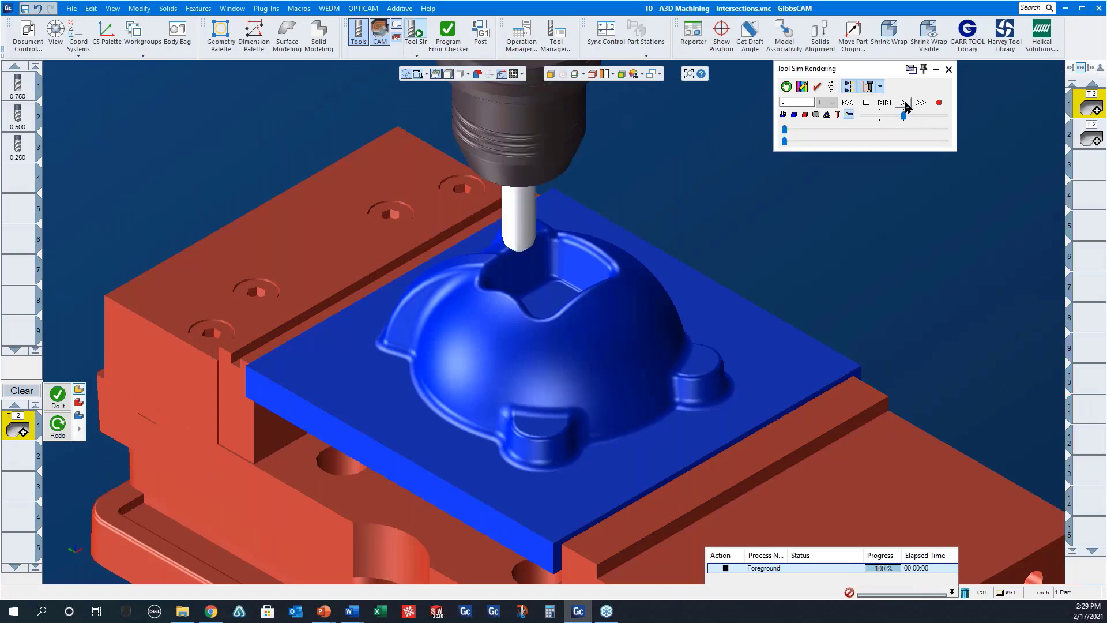
left_click(904, 104)
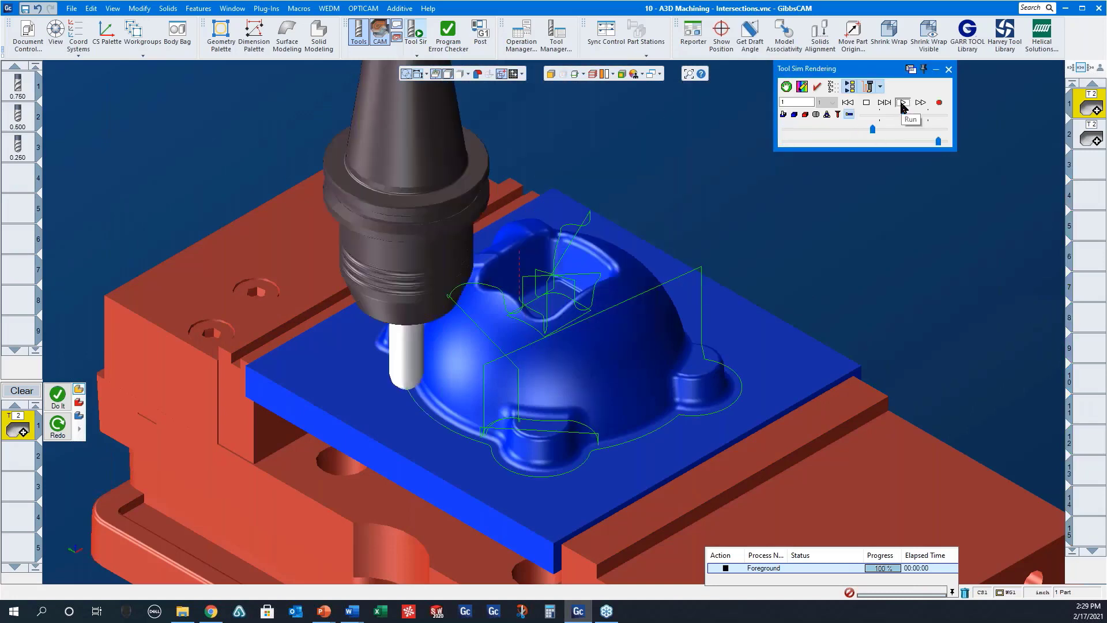
Step: Inspect the single-pass Intersections toolpath around the dome base, bosses and pocket from low side and raised angles
middle_click_drag(589, 451, 508, 390)
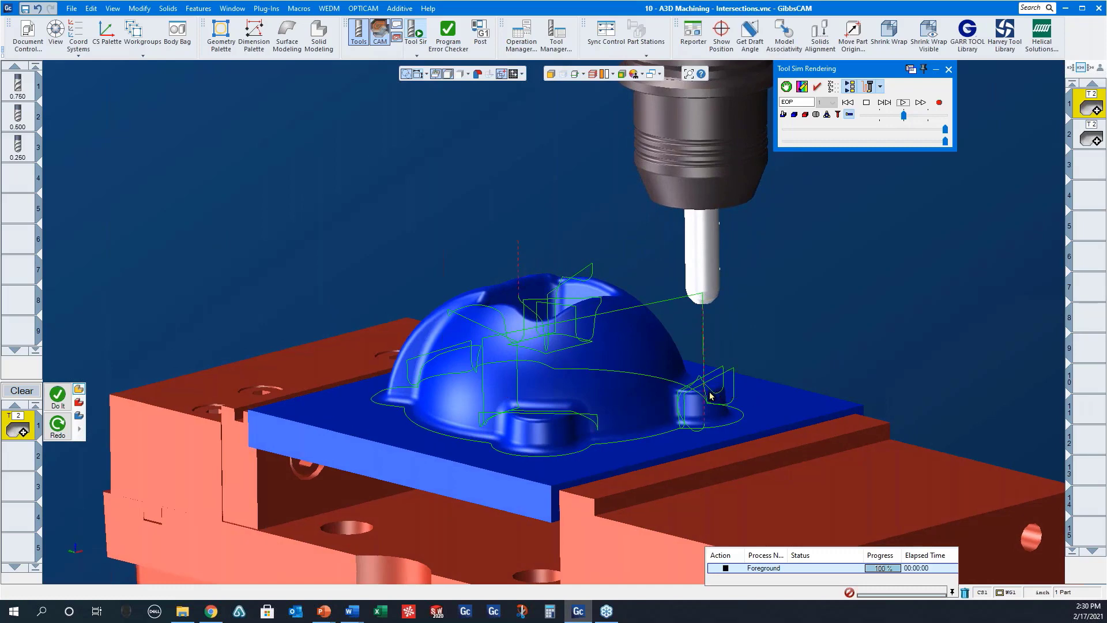
middle_click_drag(657, 426, 679, 555)
middle_click_drag(488, 365, 646, 266)
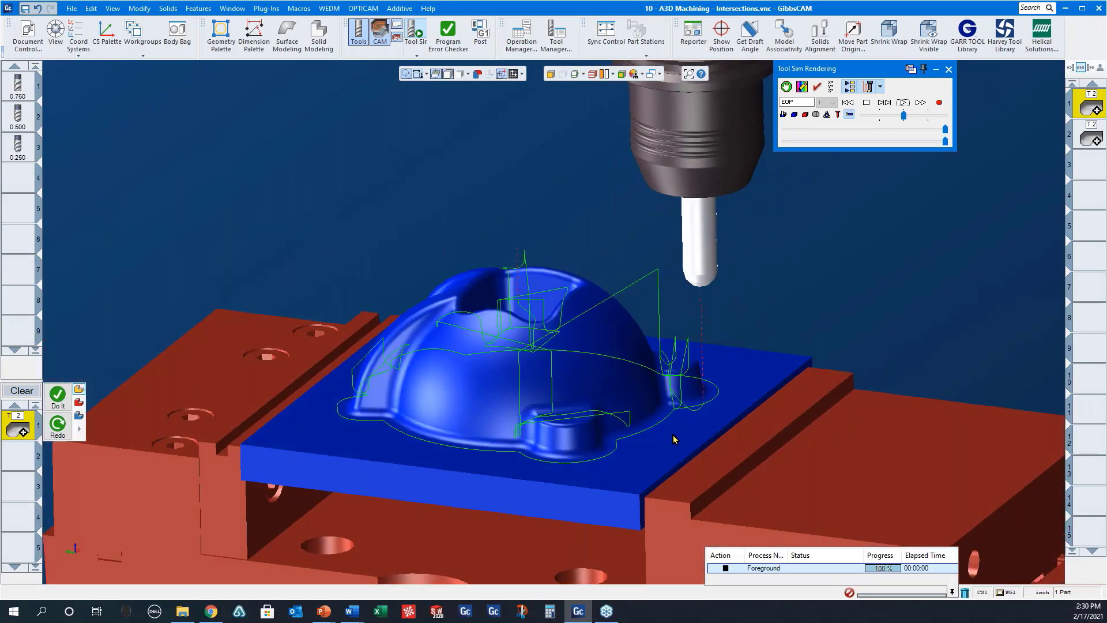
middle_click_drag(674, 439, 724, 299)
middle_click_drag(455, 385, 506, 508)
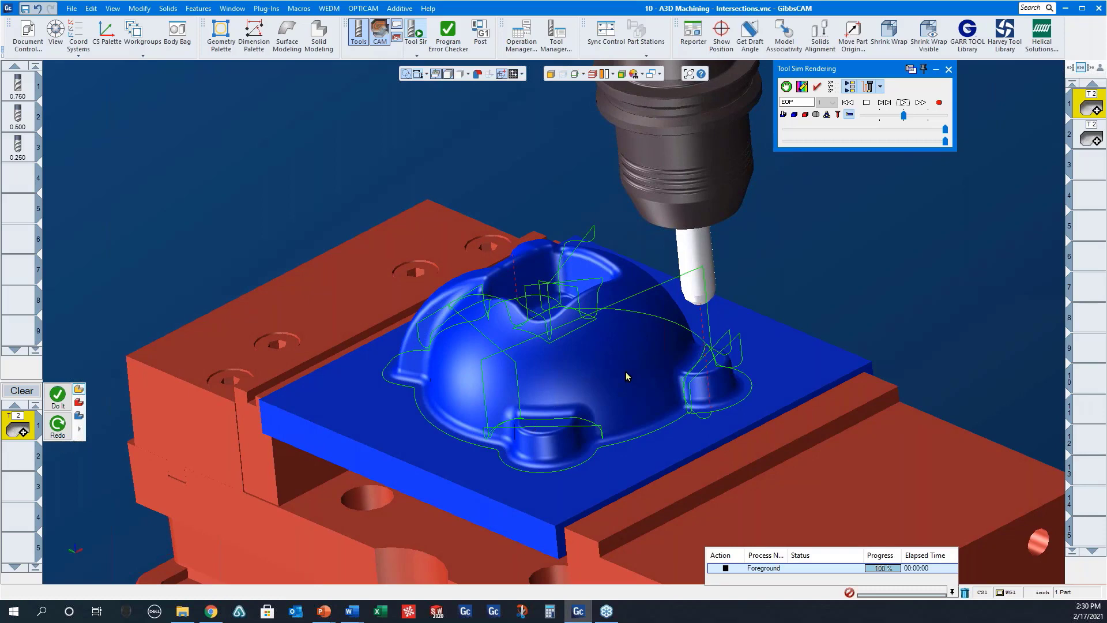
Step: Review the offset settings of the second Intersections operation, close them, and simulate its toolpath from the start
double_click(1089, 137)
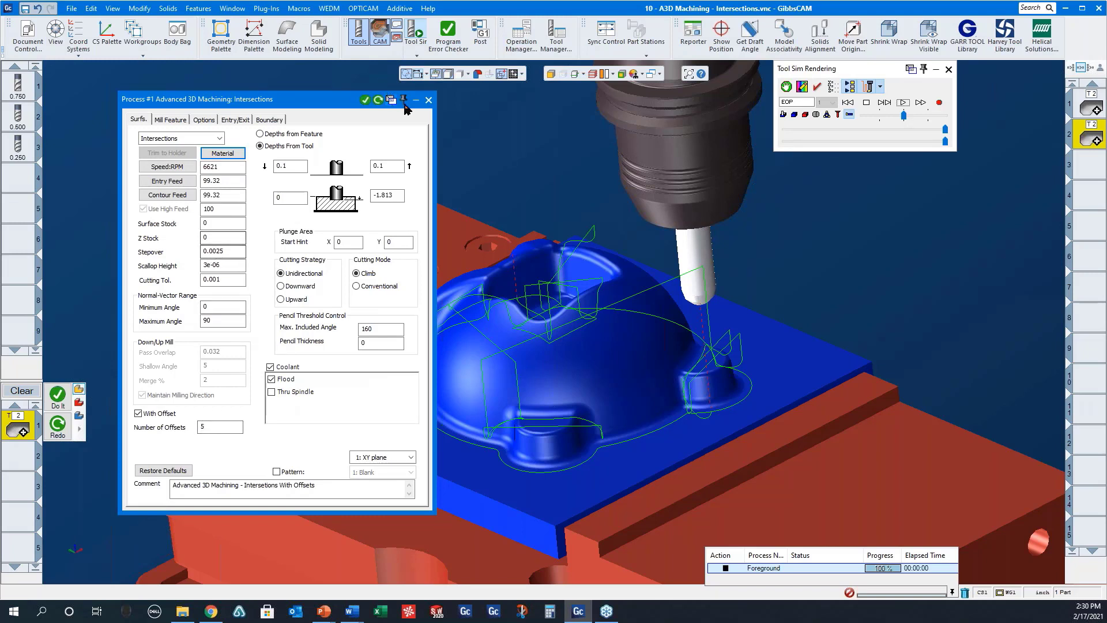
left_click(428, 101)
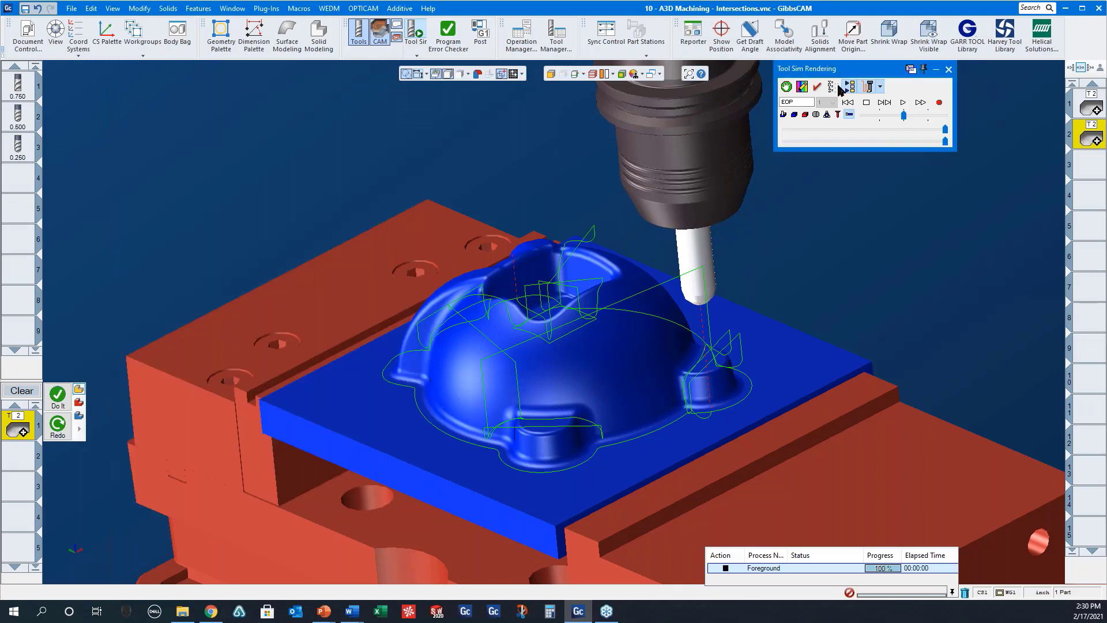
left_click(847, 103)
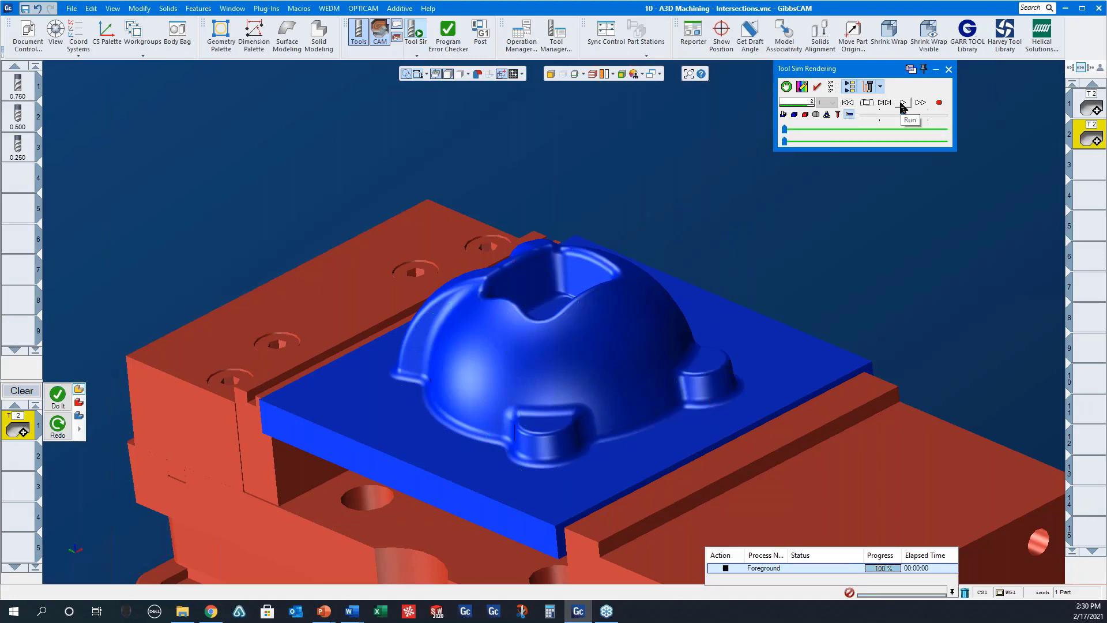
left_click(903, 103)
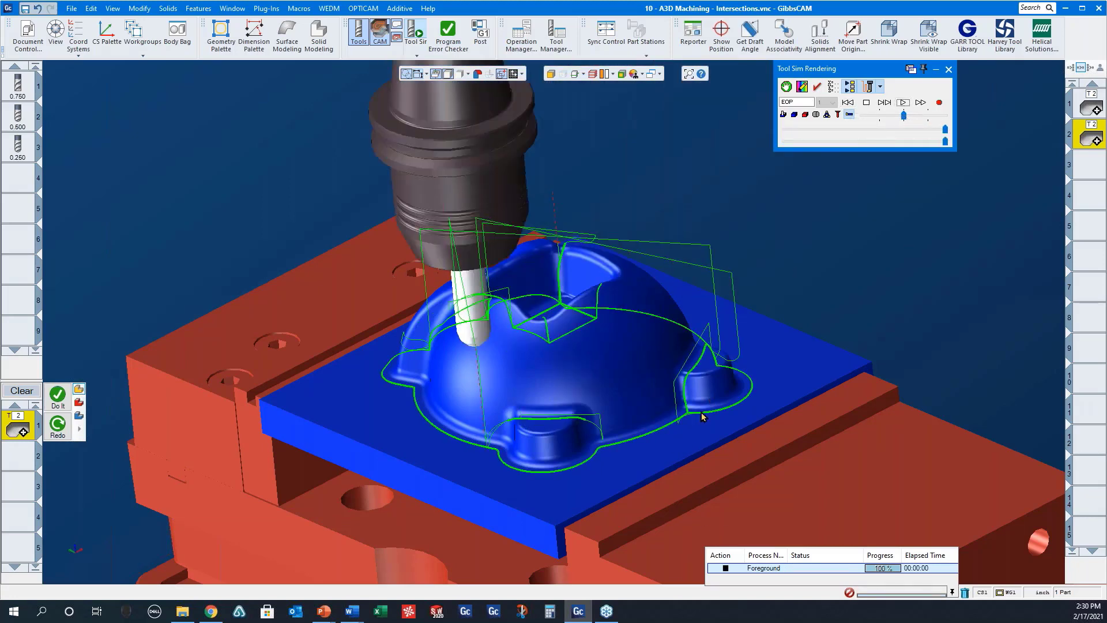
Step: Examine the parallel offset passes up close where the boss meets the dome base, and return to the whole part
left_click_drag(675, 399, 702, 433)
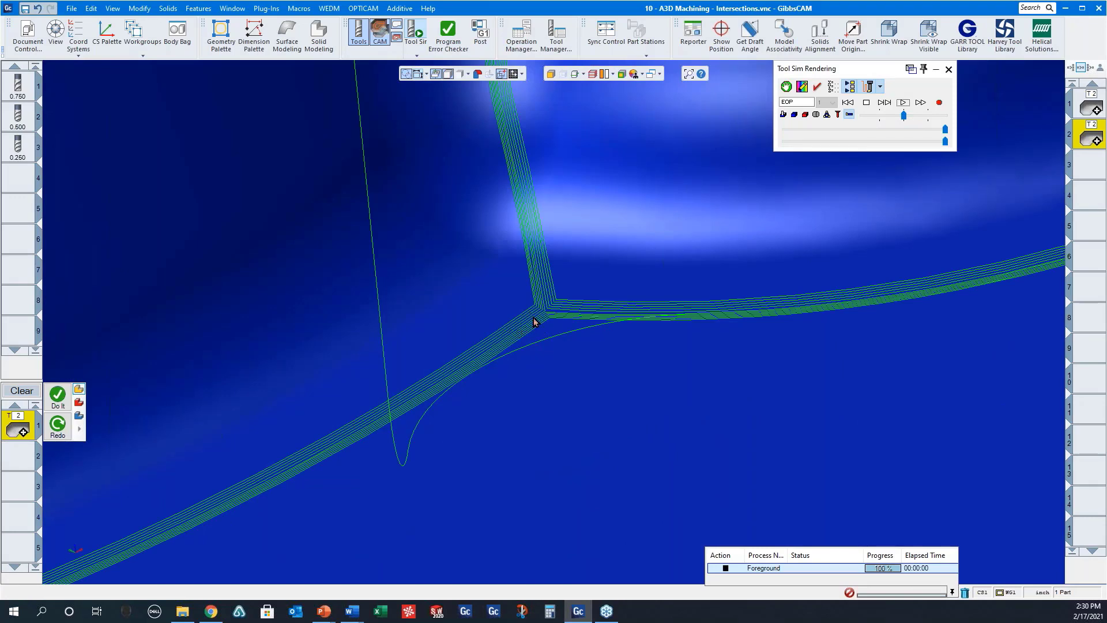
scroll(679, 334, "down", 10)
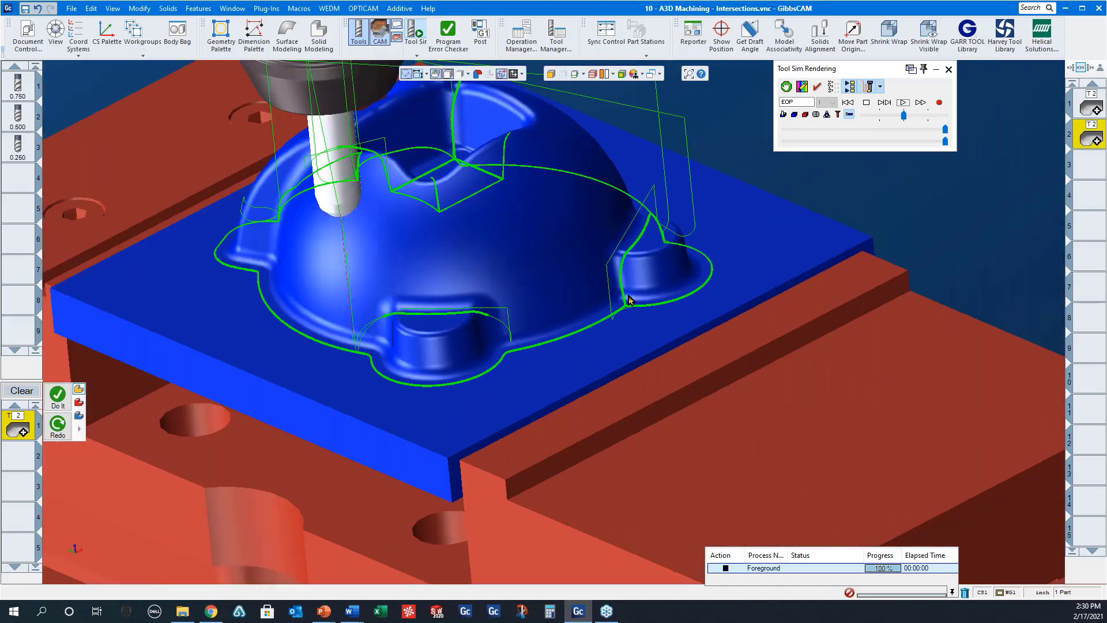
scroll(630, 300, "down", 2)
middle_click_drag(740, 269, 795, 294)
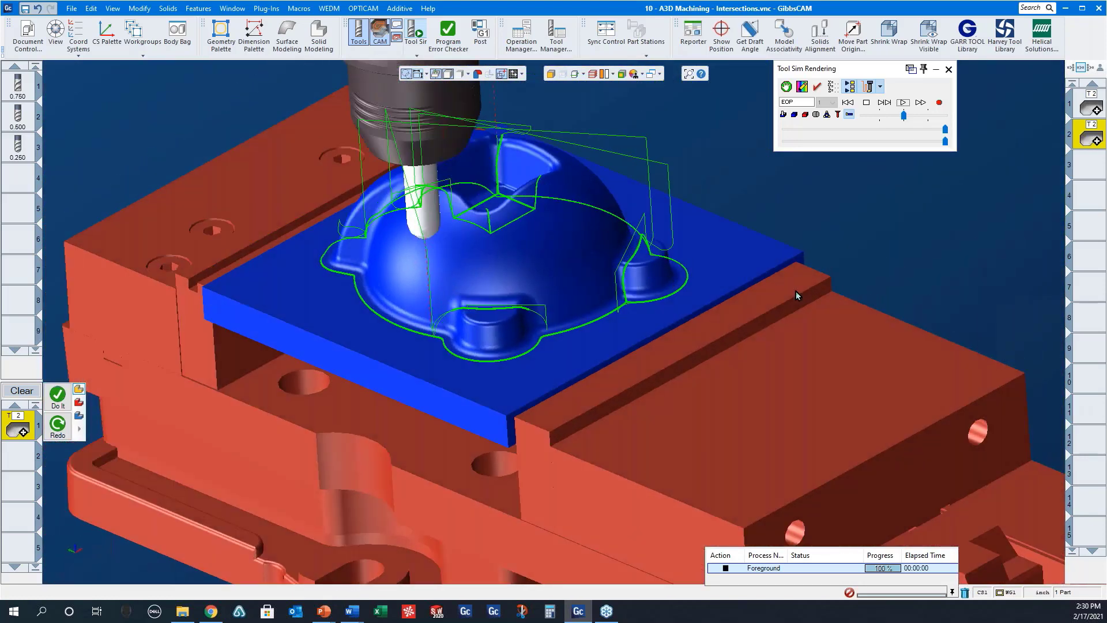
Step: Open the part file 11 - A3D Machining - Intersections Rest.vnc, discarding the changes to the current Intersections part
left_click(72, 8)
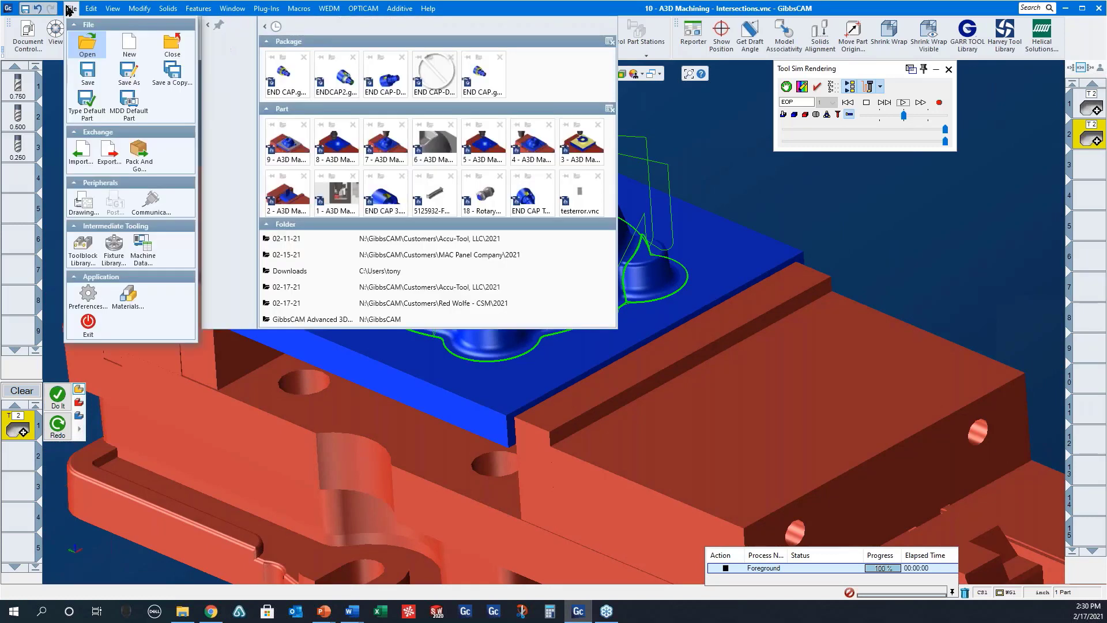
left_click(88, 47)
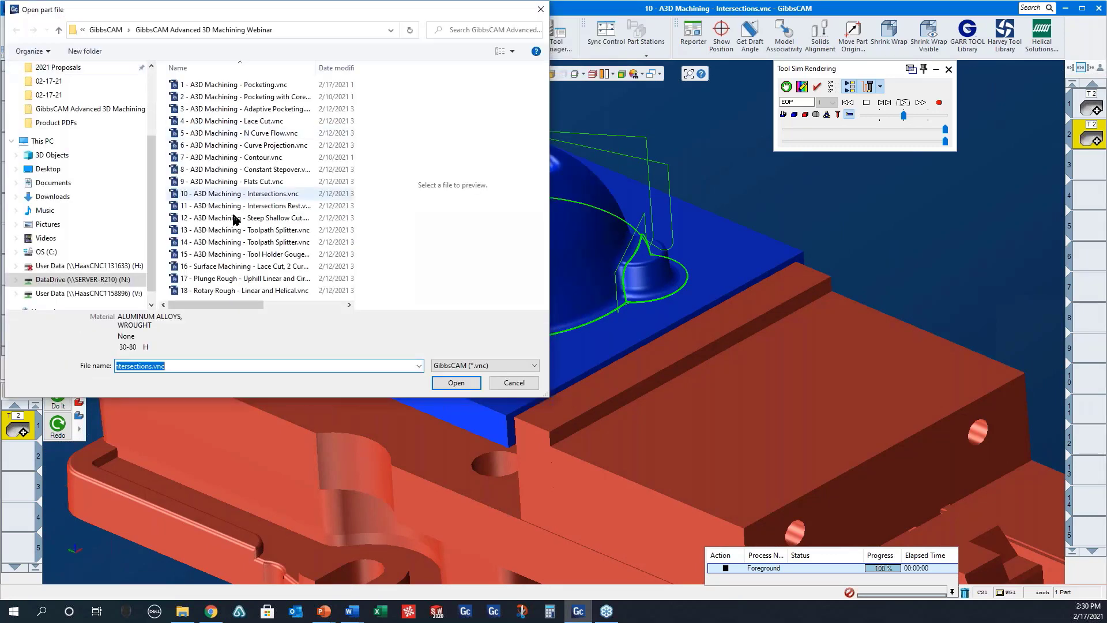
left_click(273, 205)
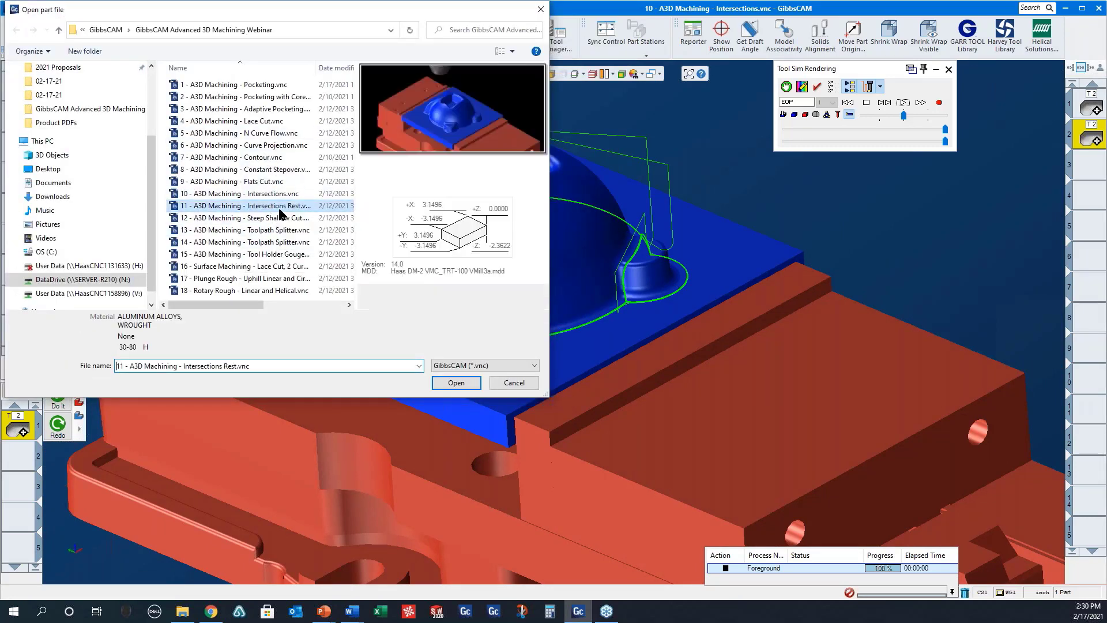
left_click(455, 383)
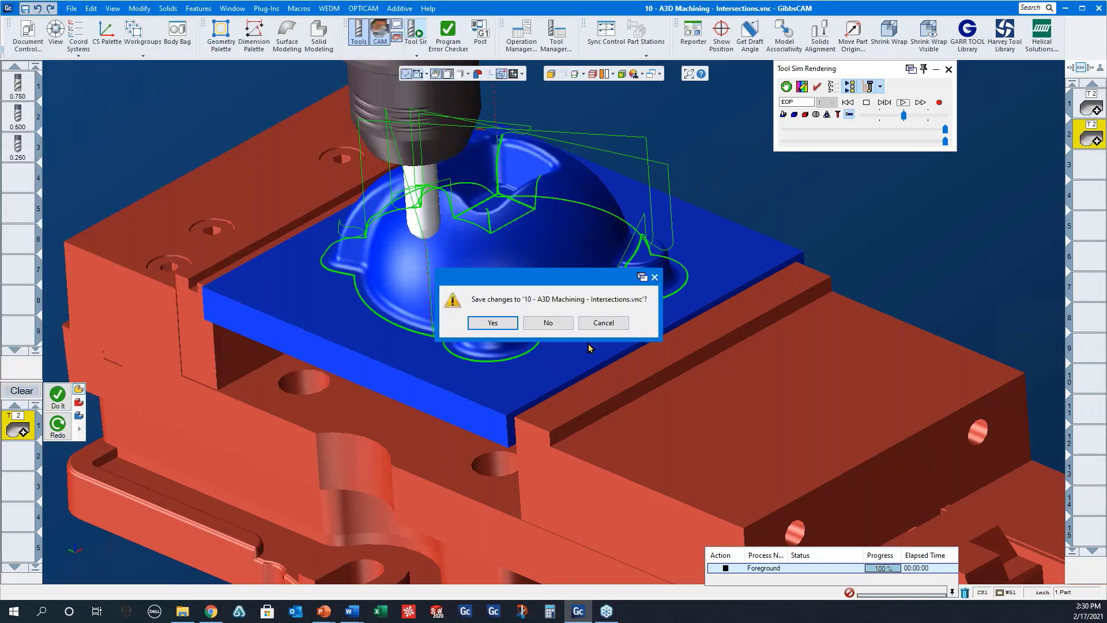
left_click(550, 324)
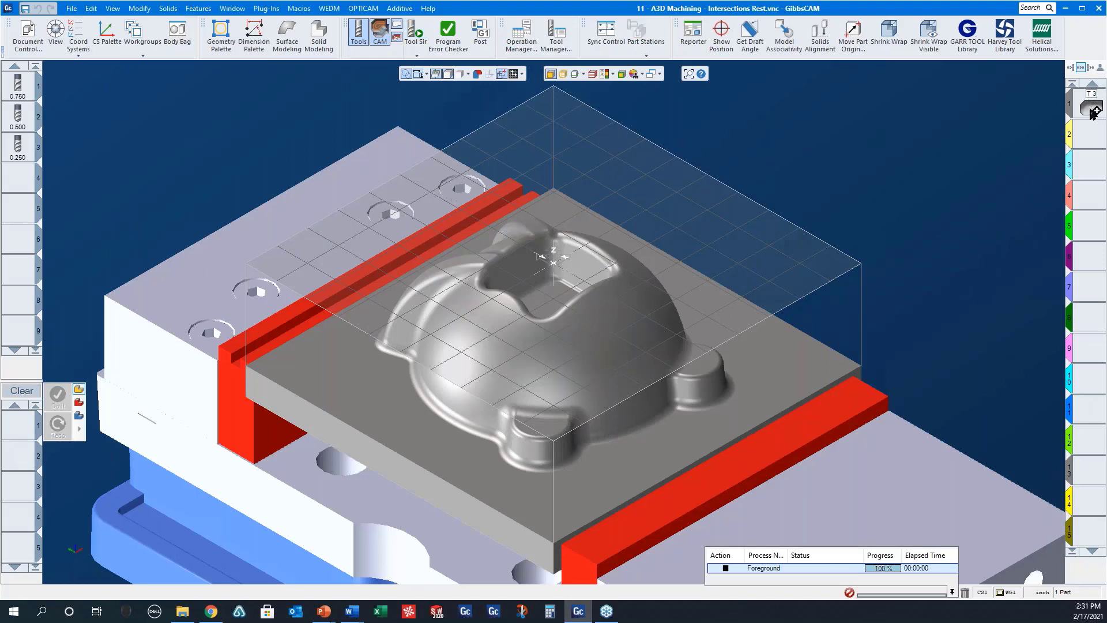
Step: Review the Intersections - Rest surface settings and the reference tool in its Rest Areas Calculation, and close both without changes
left_click(1092, 112)
double_click(1089, 110)
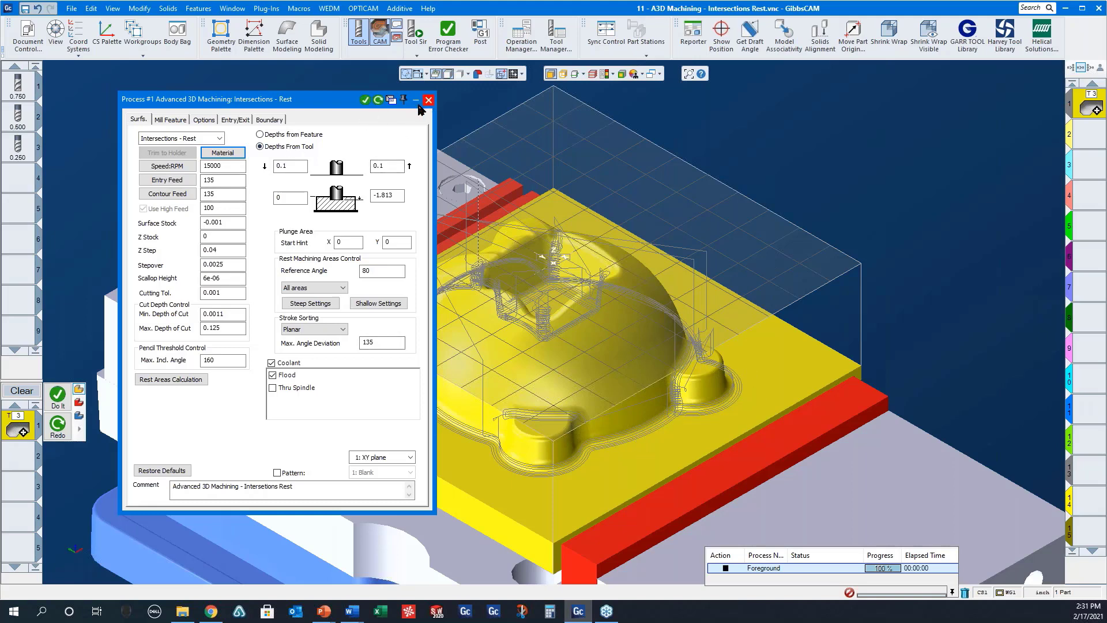
left_click(185, 390)
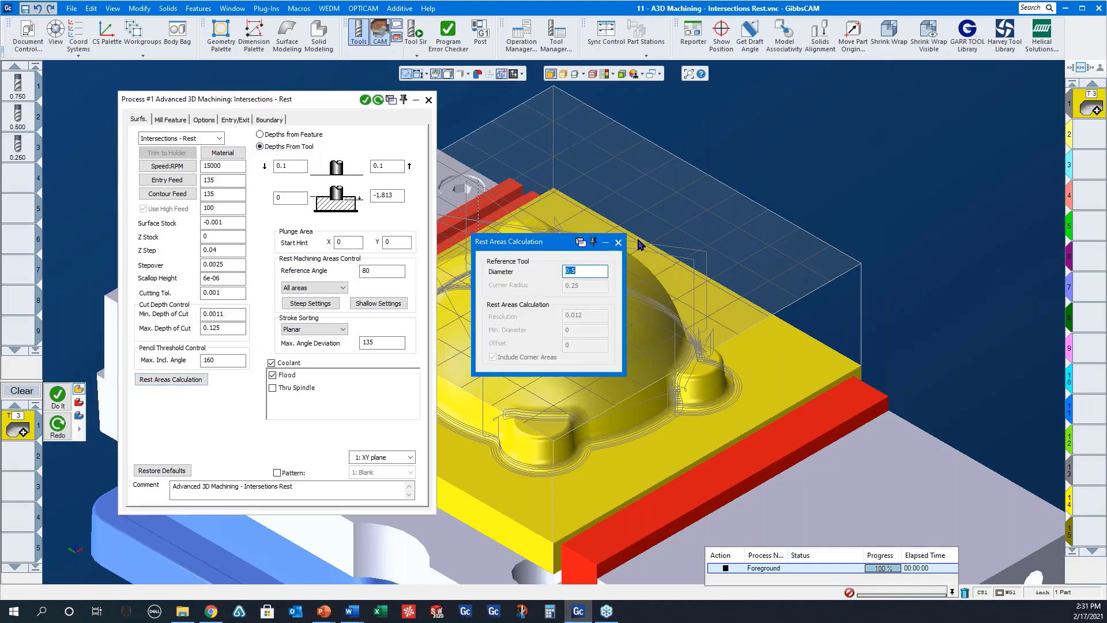
left_click(618, 242)
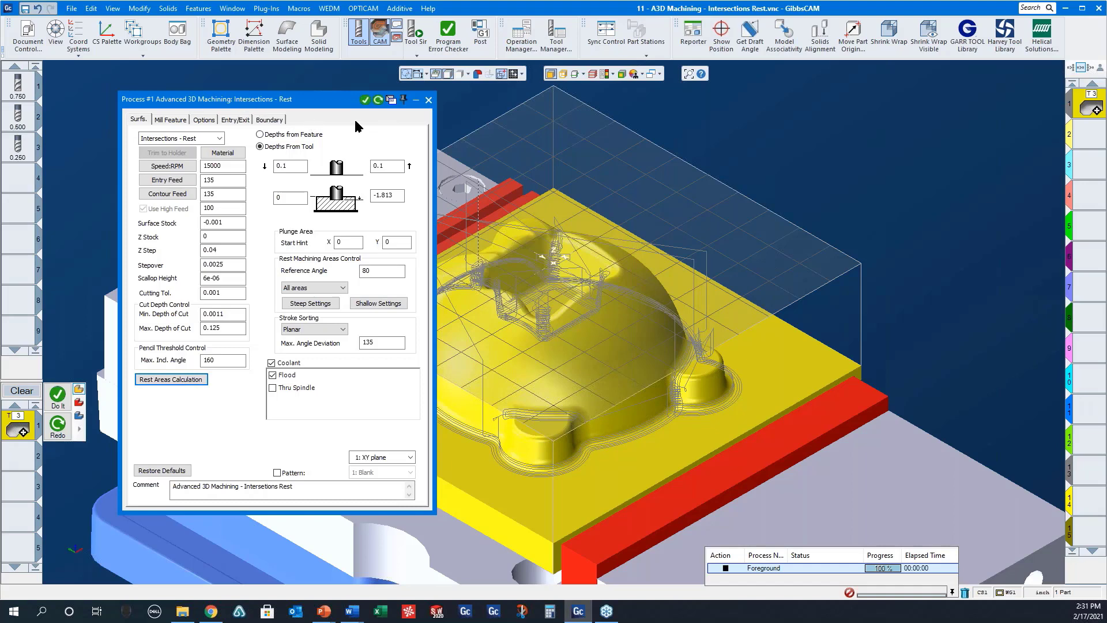
left_click(428, 101)
Step: Simulate the Intersections - Rest toolpath from the start at reduced speed, examining the pocket corners up close and the whole part
left_click(414, 35)
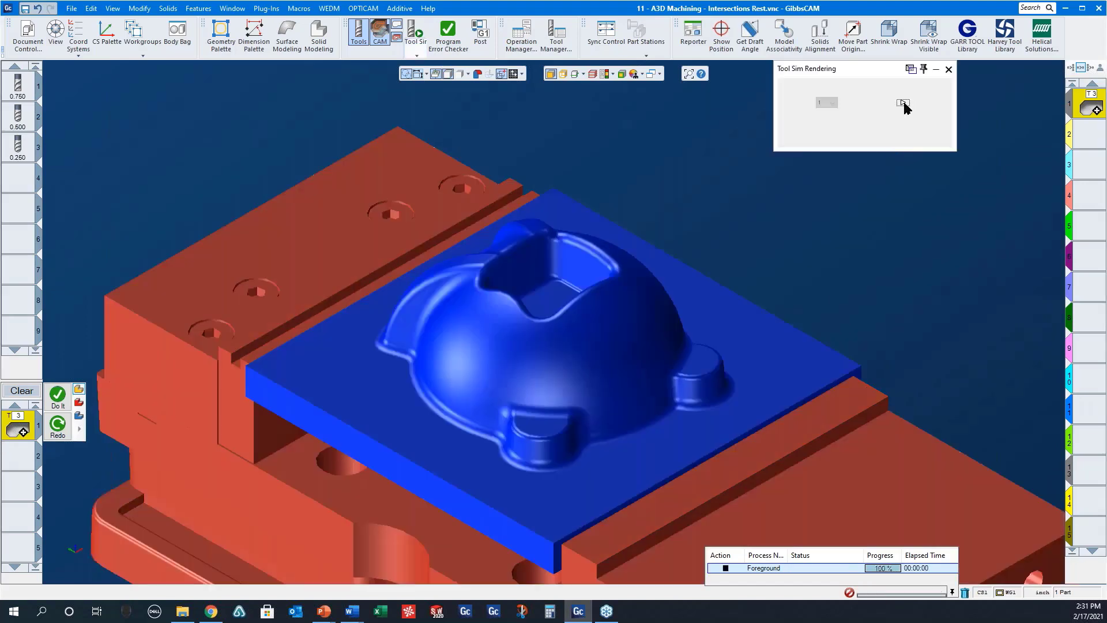
left_click(903, 104)
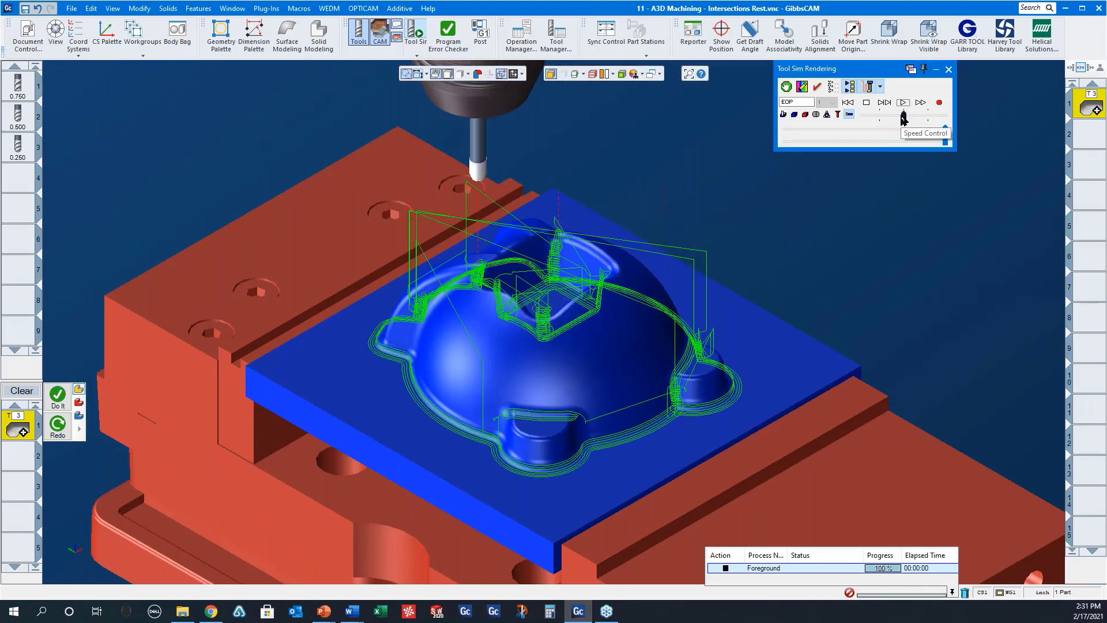
left_click_drag(903, 117, 882, 115)
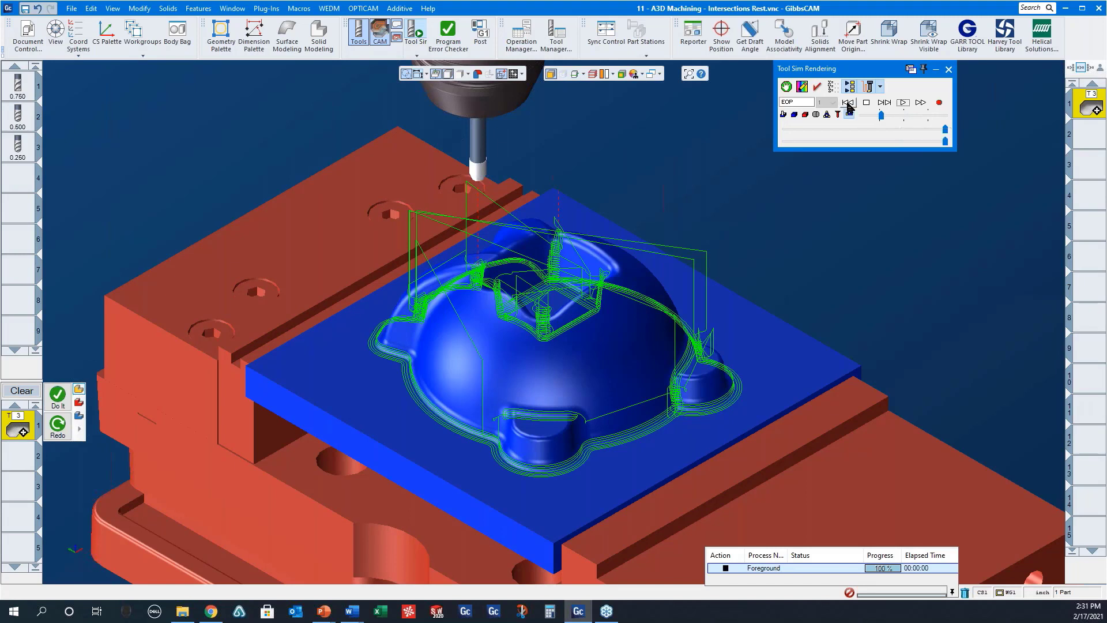
left_click(848, 102)
left_click(903, 104)
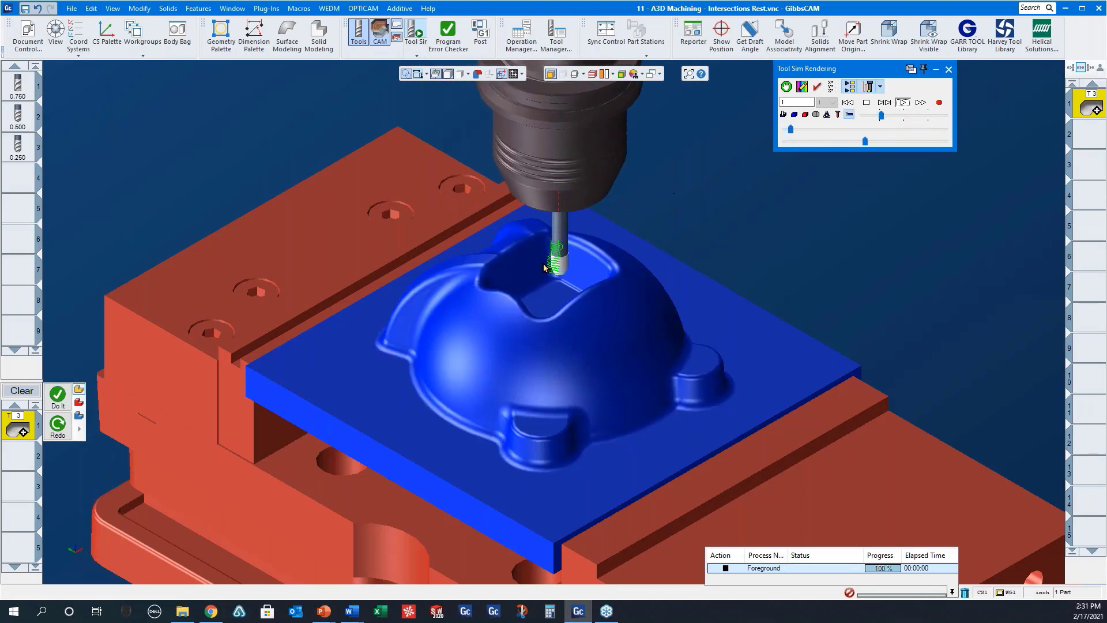
left_click_drag(609, 309, 616, 309)
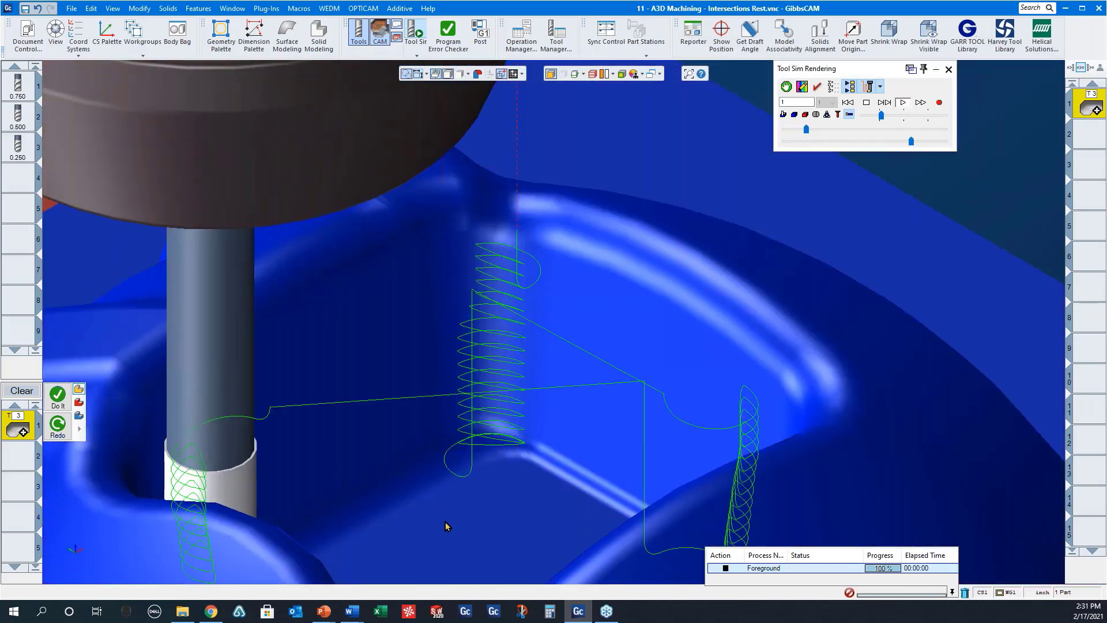
scroll(632, 455, "down", 3)
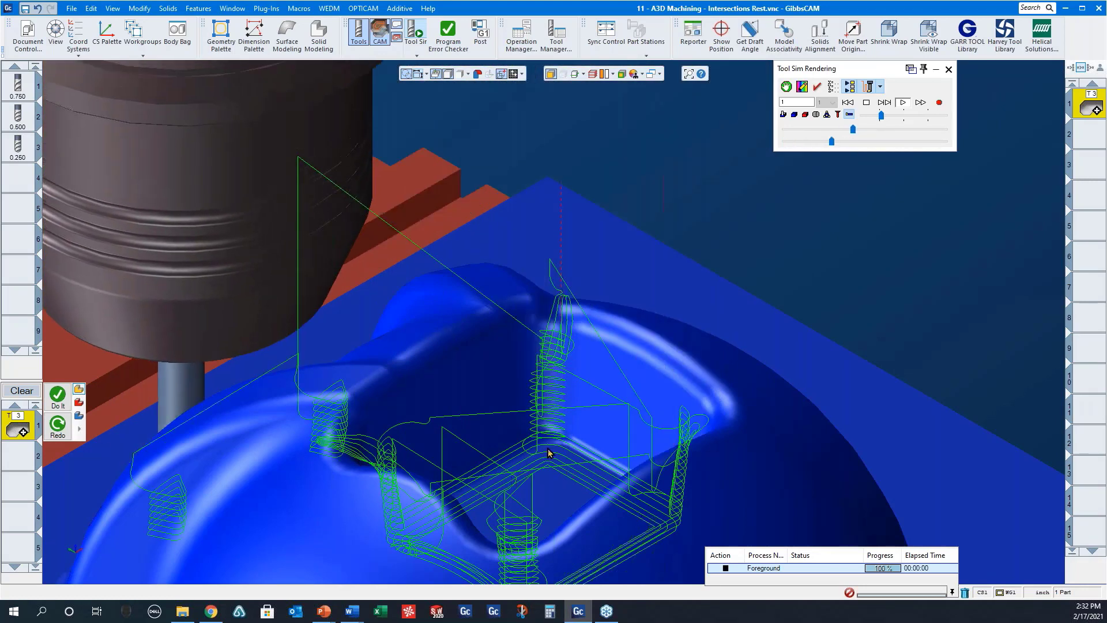
scroll(720, 360, "down", 6)
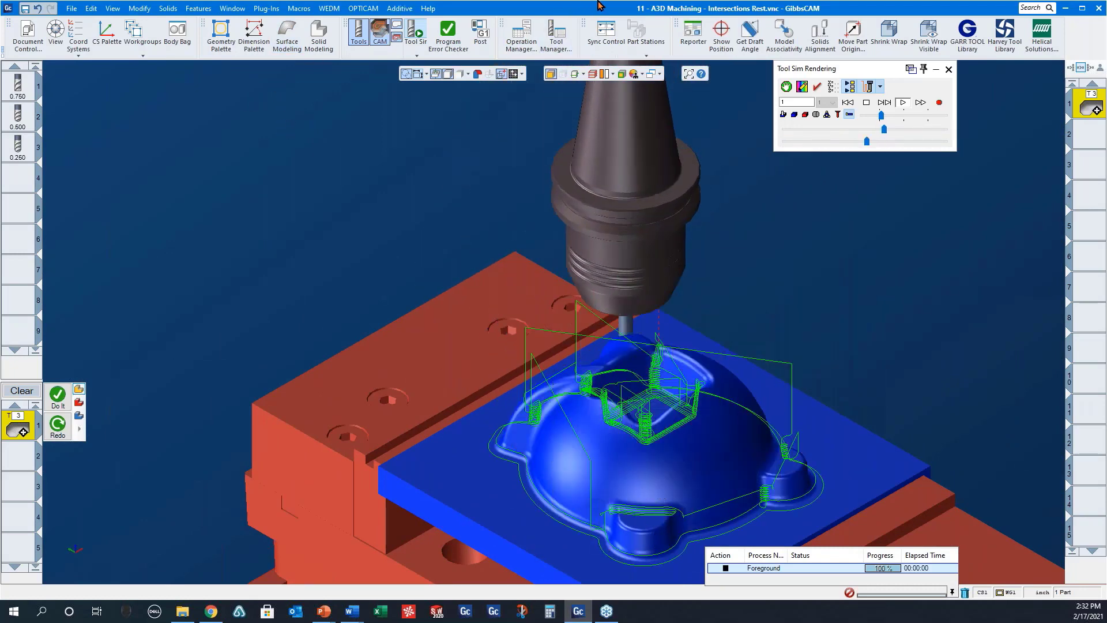
Step: Open the part file 12 - A3D Machining - Steep Shallow Cut.vnc, discarding the changes to the Intersections Rest part
left_click(71, 8)
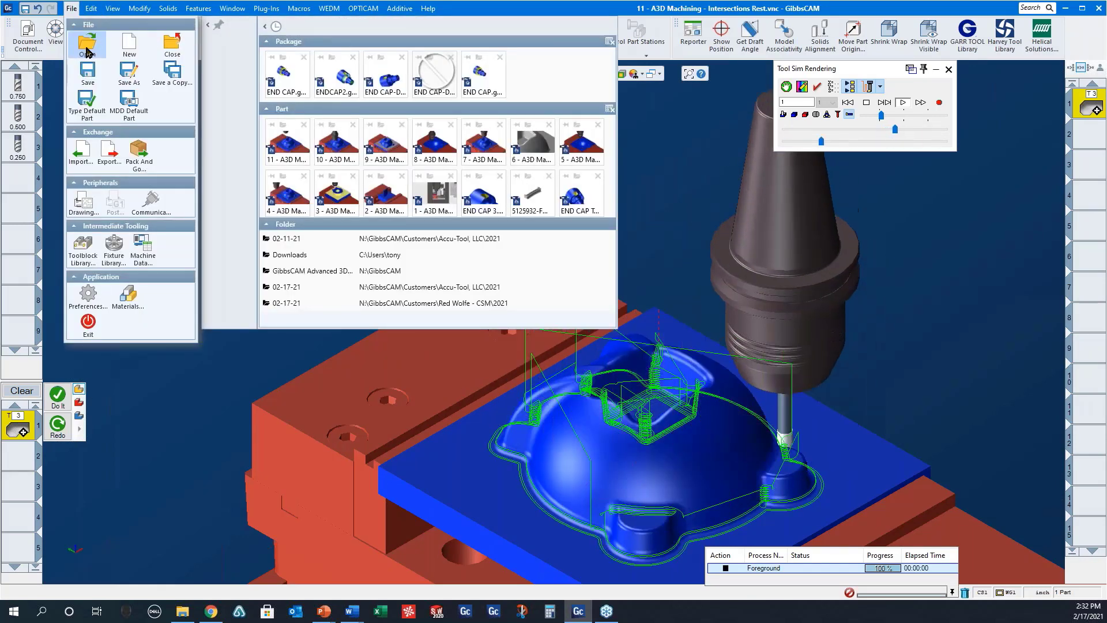
left_click(80, 51)
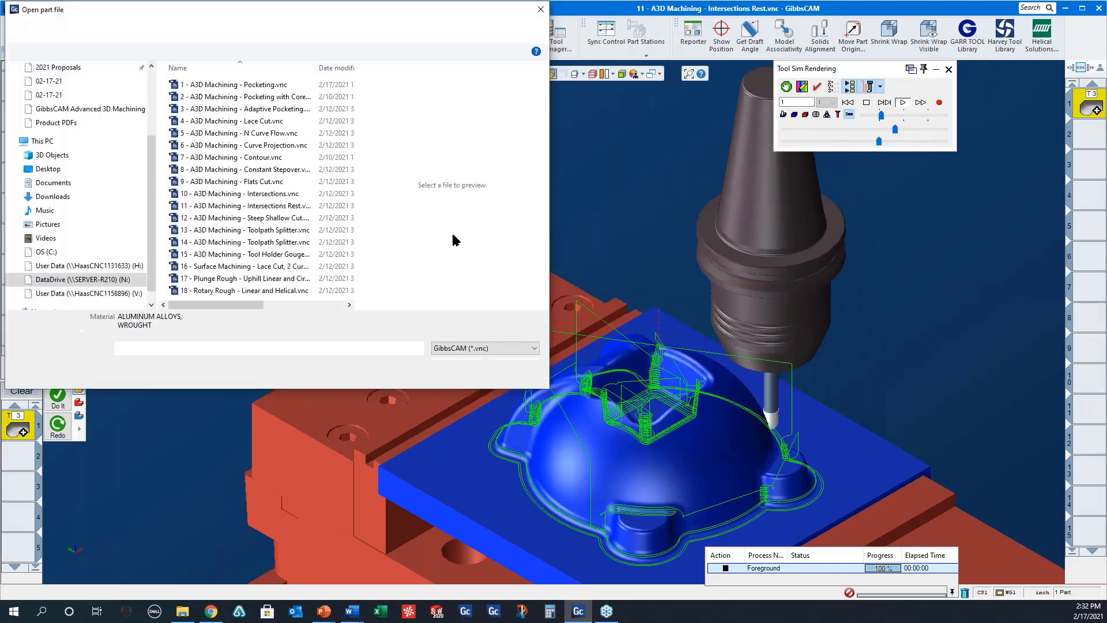
left_click(288, 217)
left_click(452, 384)
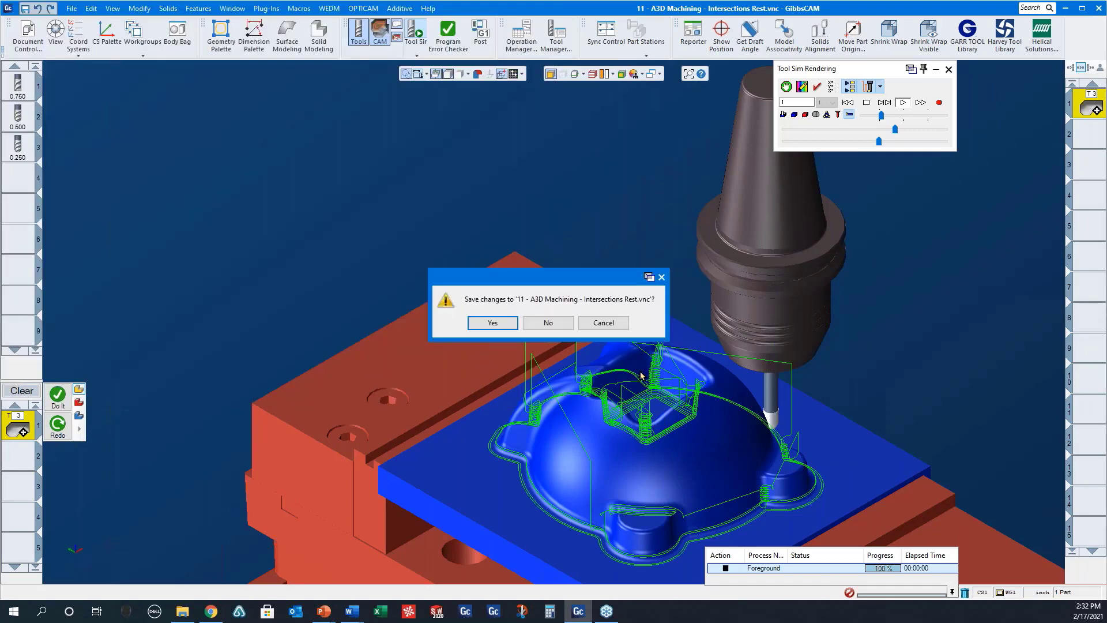
left_click(548, 324)
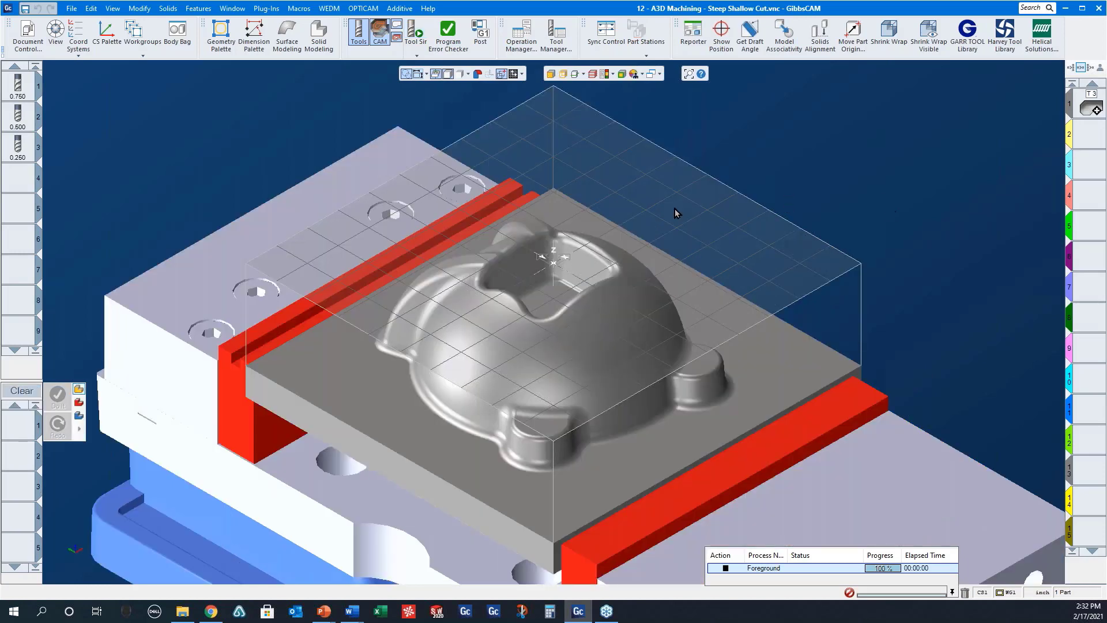
Step: Review the Steep Shallow Cut surface settings, including the shallow strategy and its angle range, and close them without changes
double_click(1090, 110)
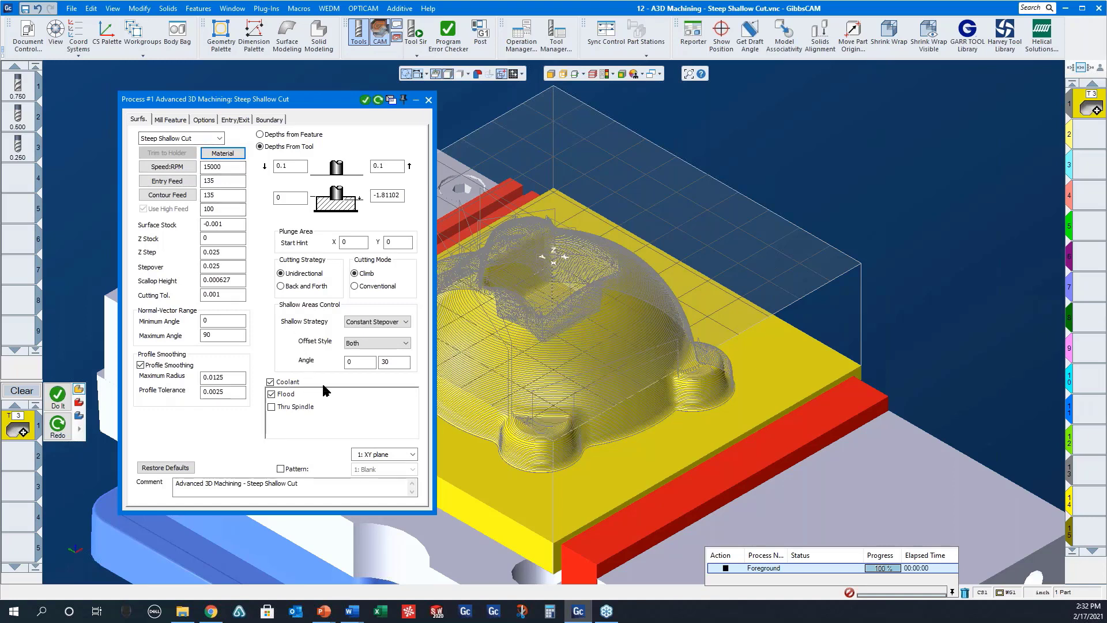
left_click(396, 363)
left_click(429, 100)
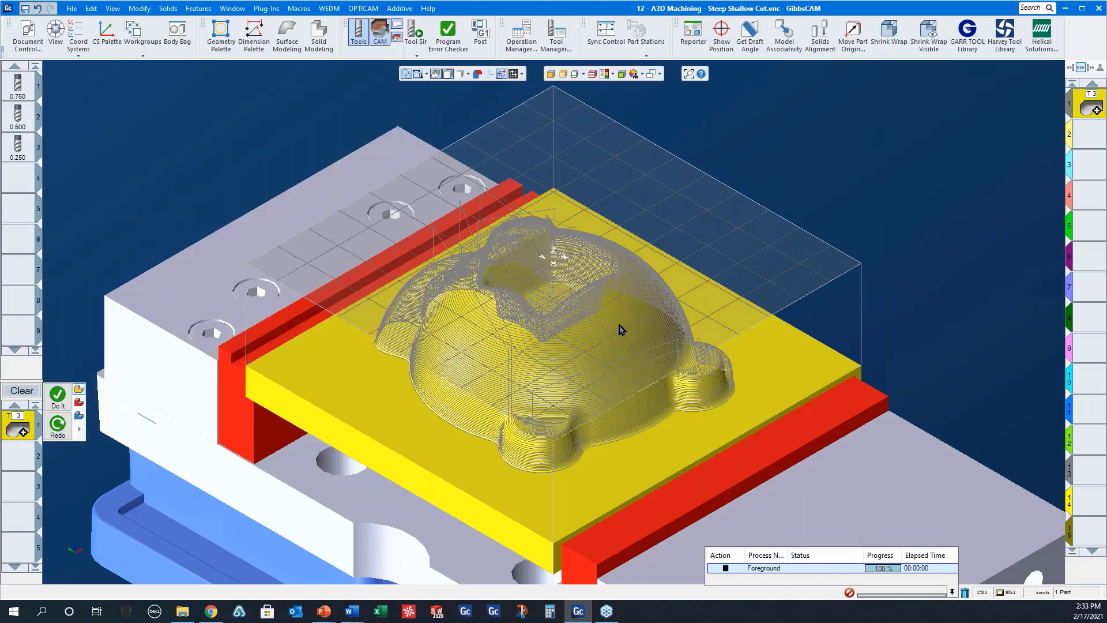
Step: Simulate the Steep Shallow Cut toolpath and examine the passes on the front boss's flat top, the dome walls and the whole part
left_click(418, 36)
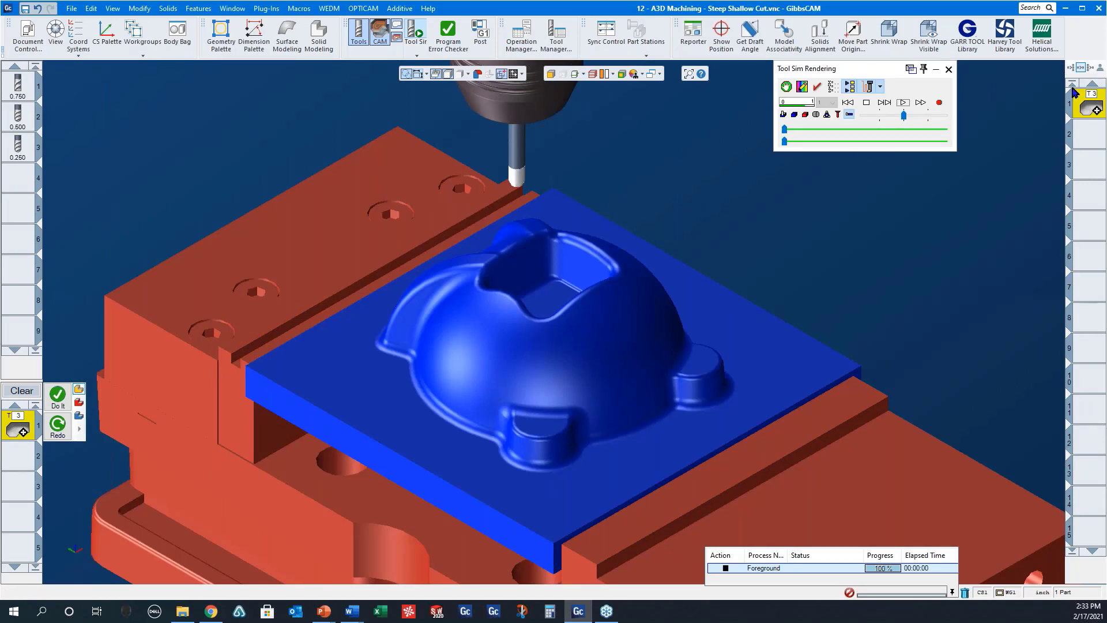
left_click(902, 104)
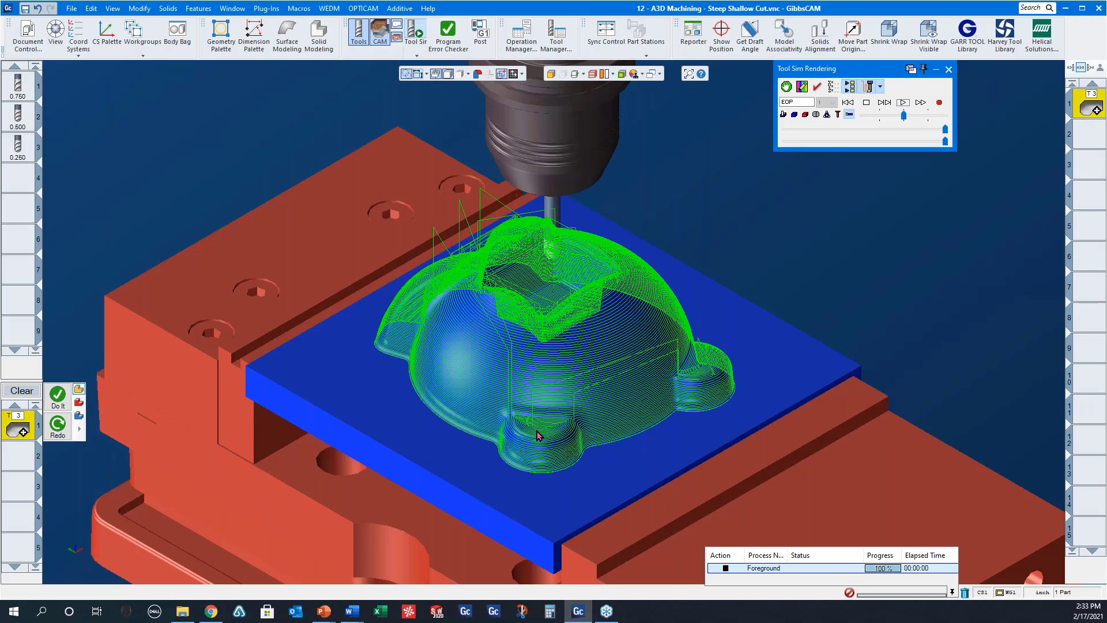
middle_click_drag(541, 434, 490, 400)
mouse_move(490, 400)
left_mouse_down()
mouse_move(596, 424)
mouse_move(594, 456)
left_mouse_up()
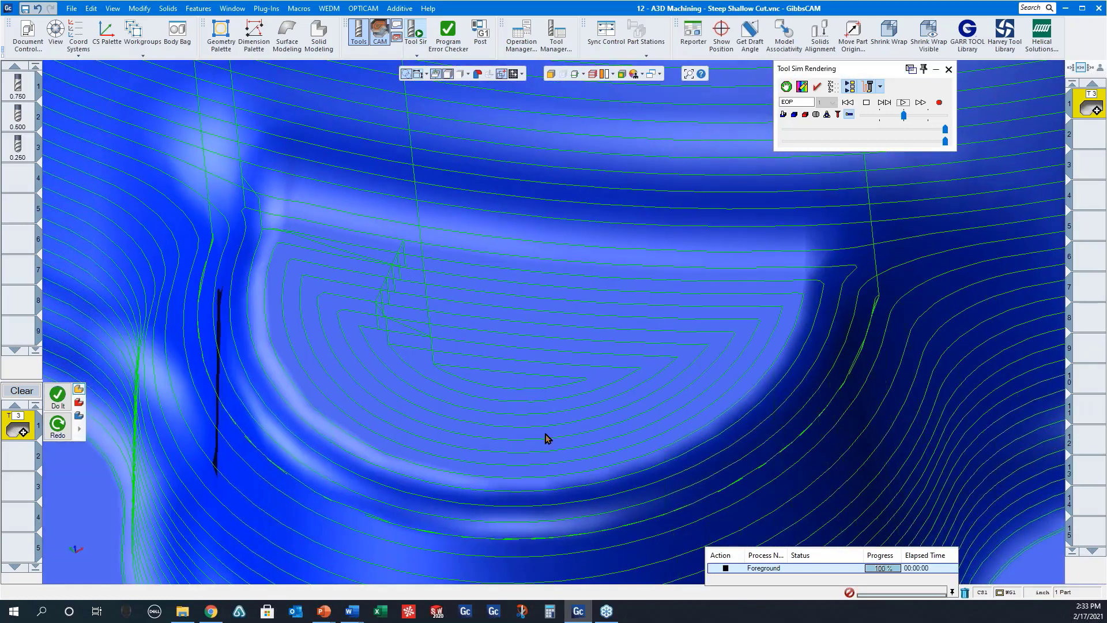
scroll(560, 391, "down", 10)
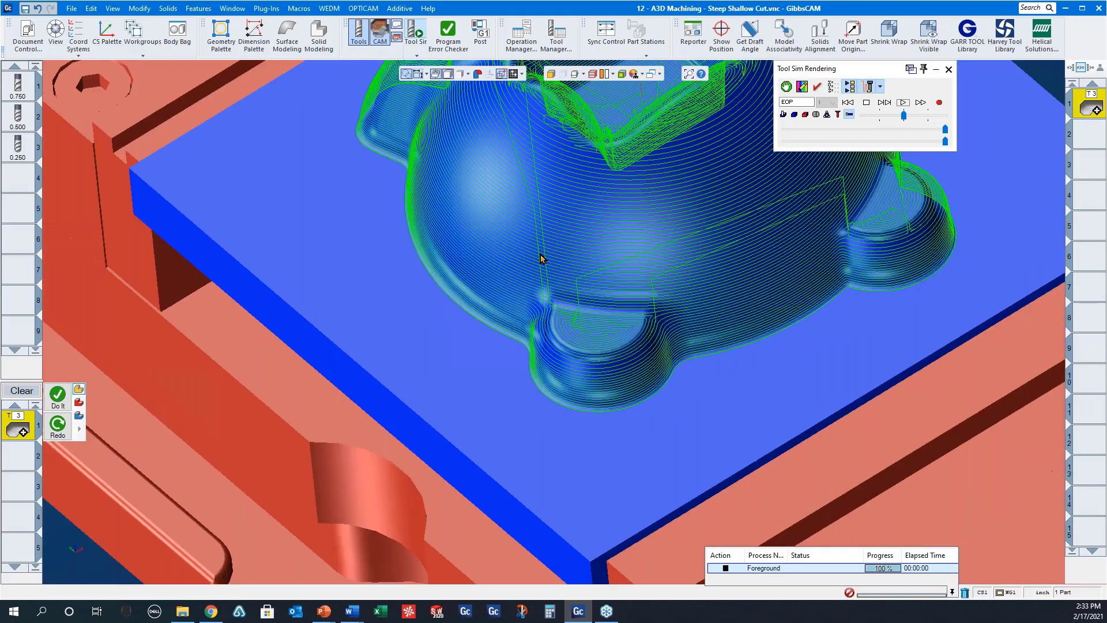
scroll(541, 259, "down", 5)
middle_click_drag(514, 340, 735, 309)
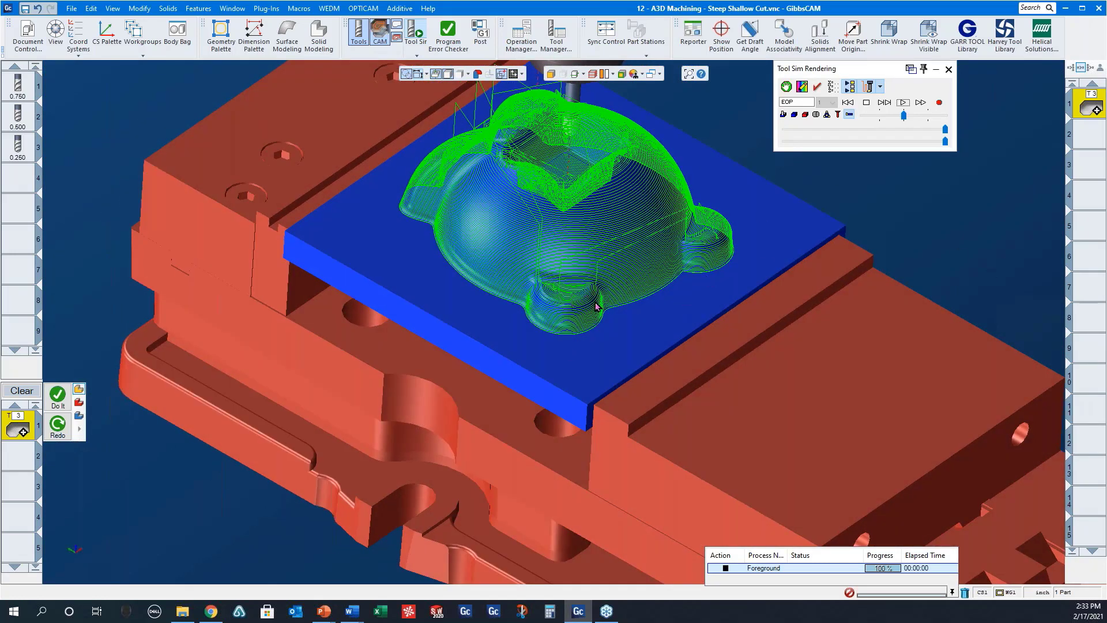
Step: Open the part file 13 - A3D Machining - Toolpath Splitter.vnc, discarding the changes to the Steep Shallow Cut part
left_click(71, 8)
left_click(89, 51)
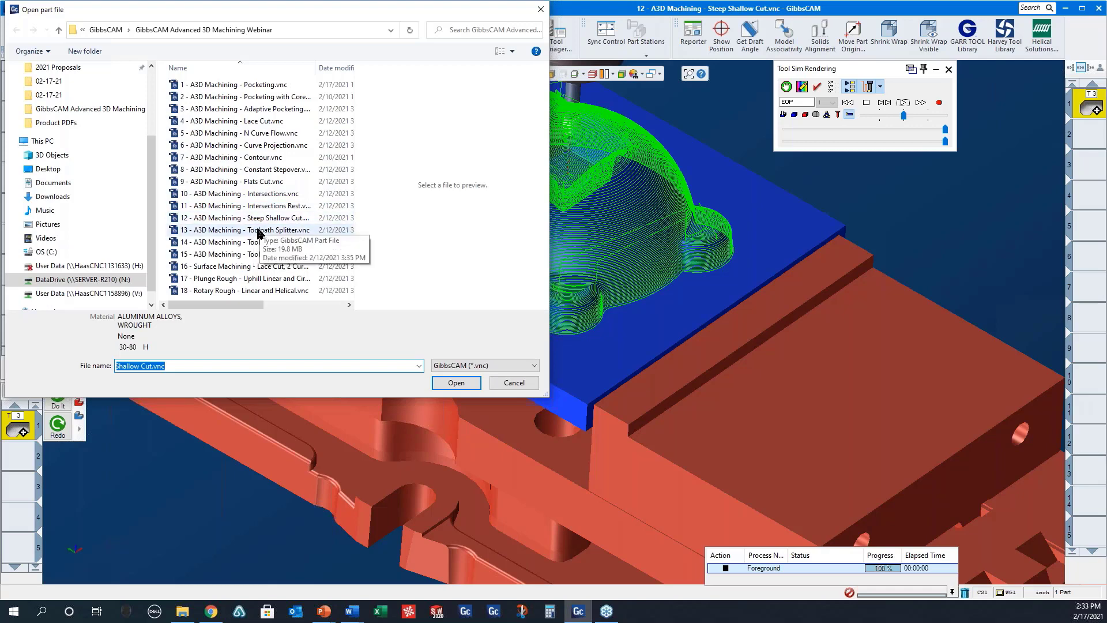
left_click(258, 233)
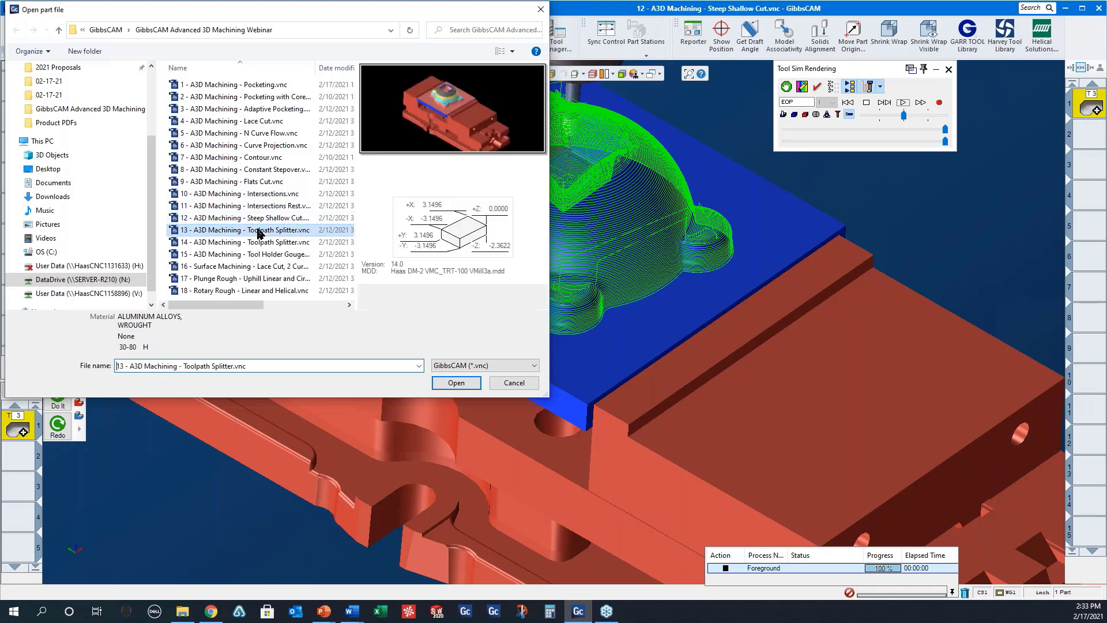
left_click(456, 384)
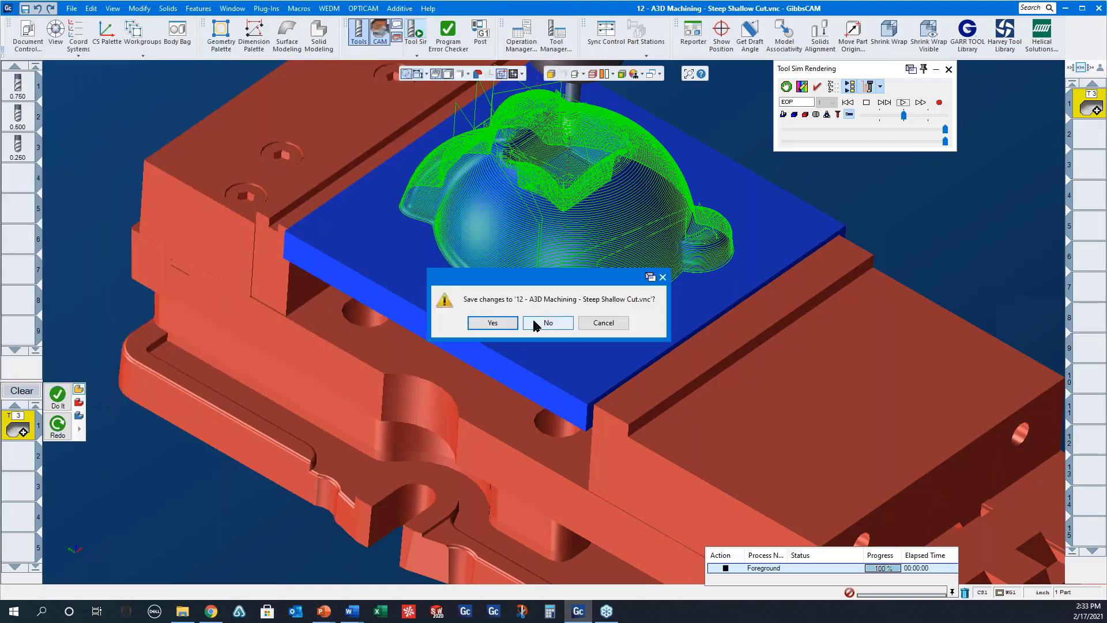
left_click(546, 326)
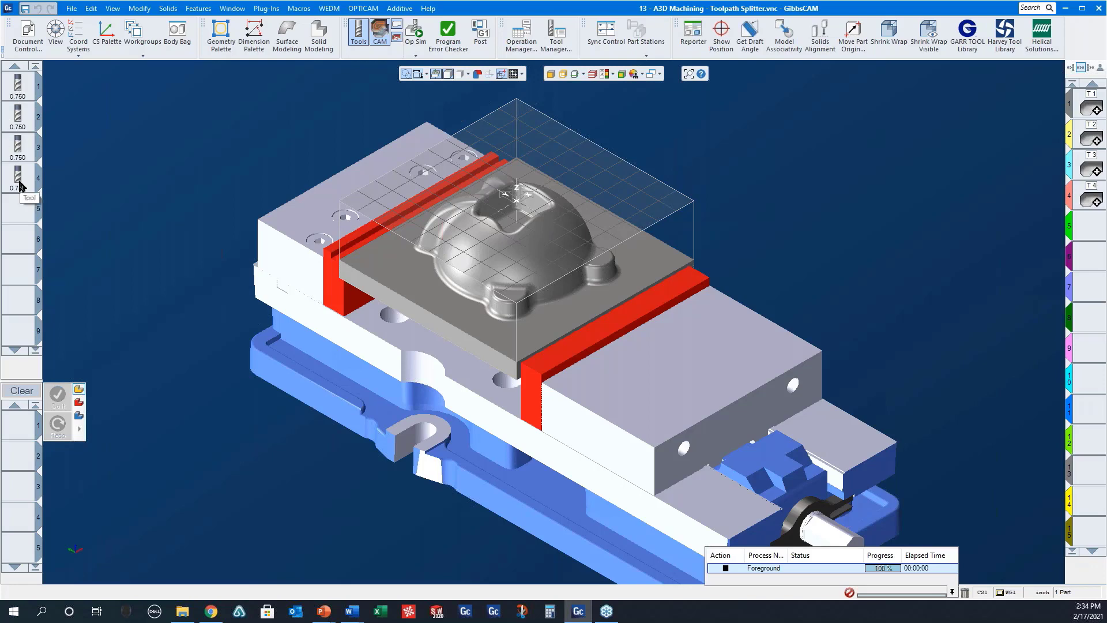
Step: Review the settings of the Pocketing process and the three Toolpath Splitter processes in turn, and close them without changes
double_click(1084, 109)
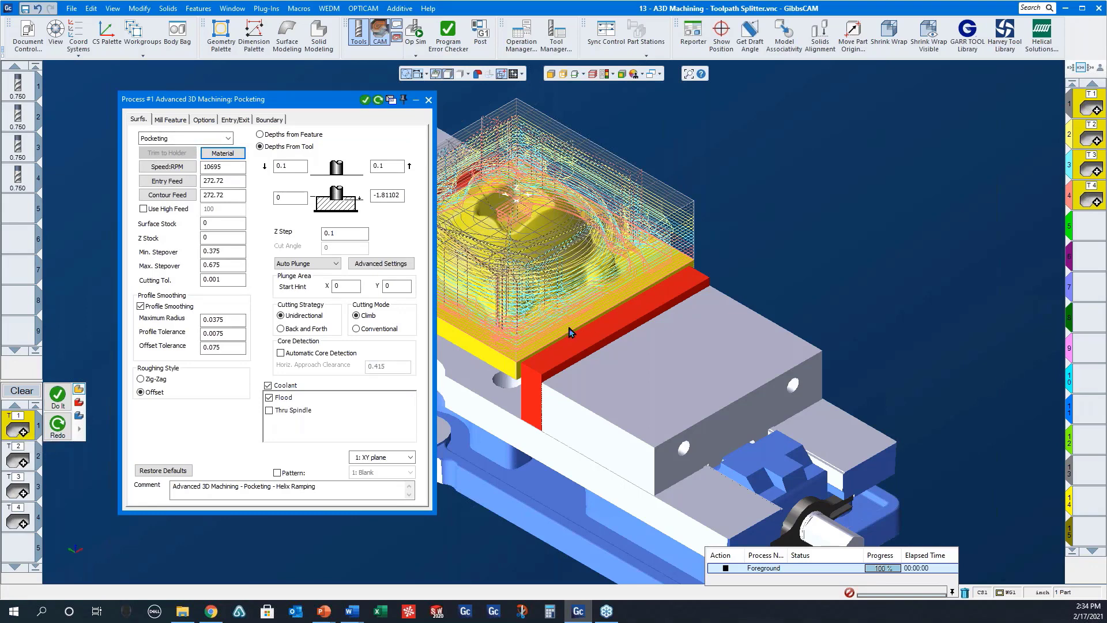
double_click(24, 464)
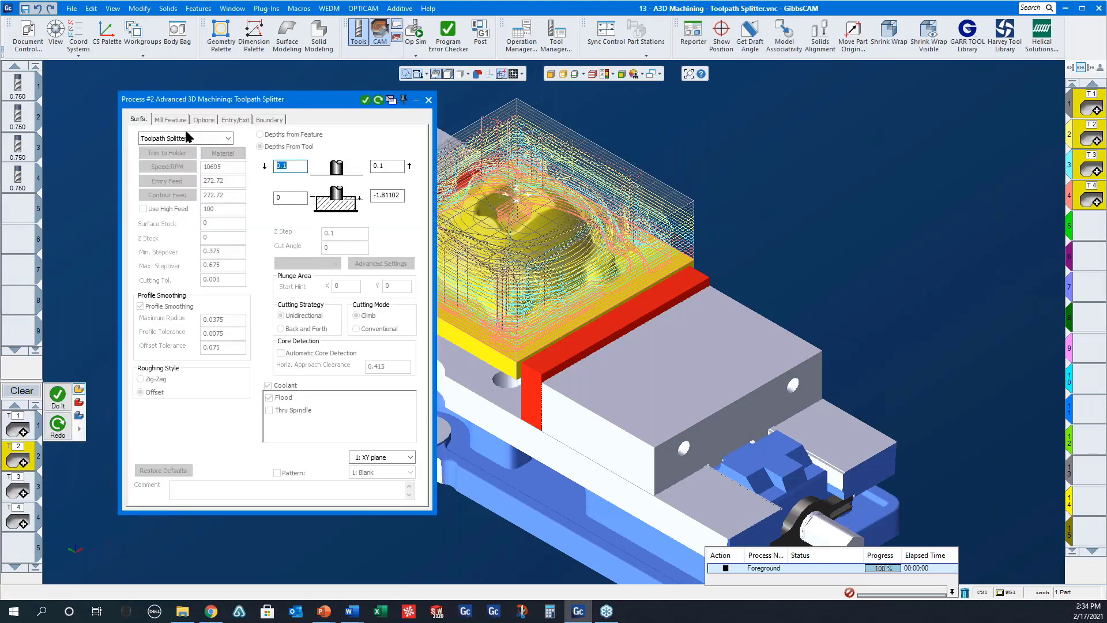
double_click(20, 489)
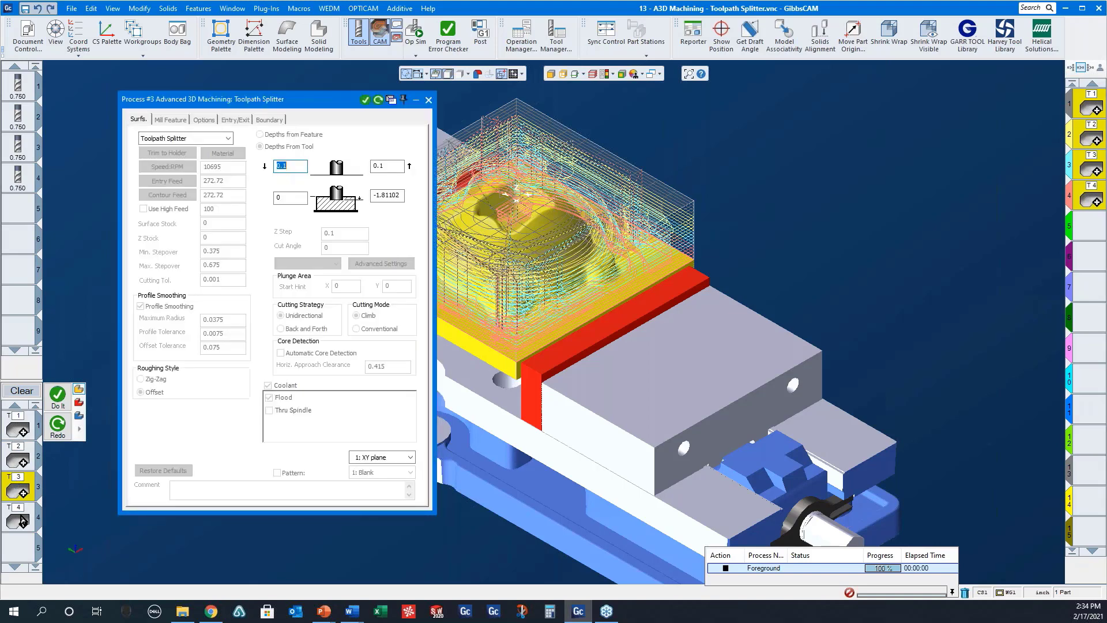
double_click(23, 520)
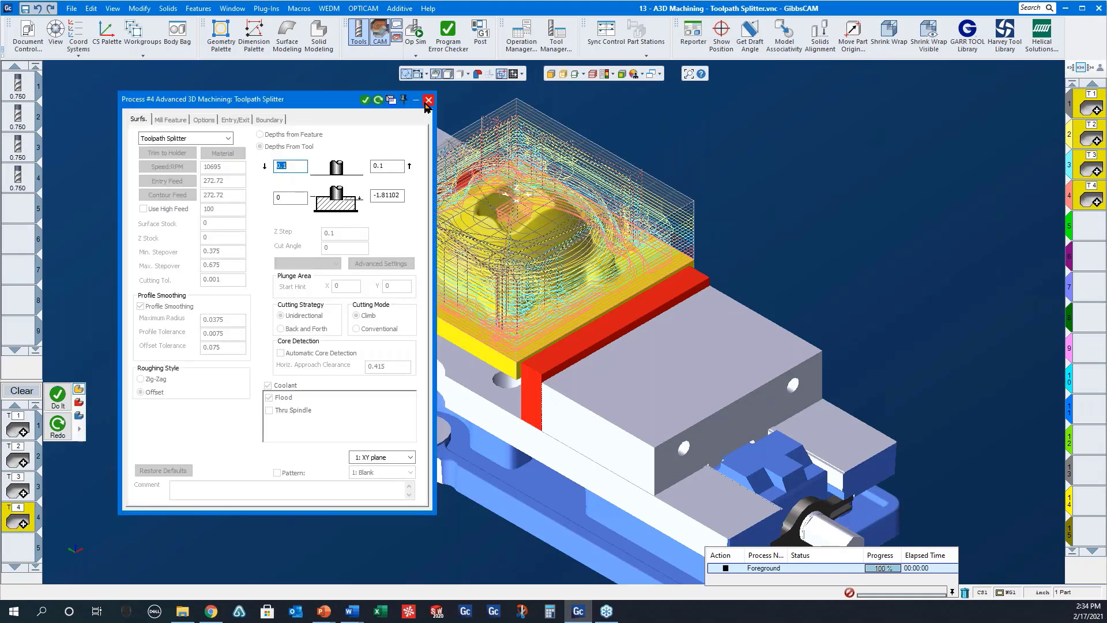
left_click(428, 101)
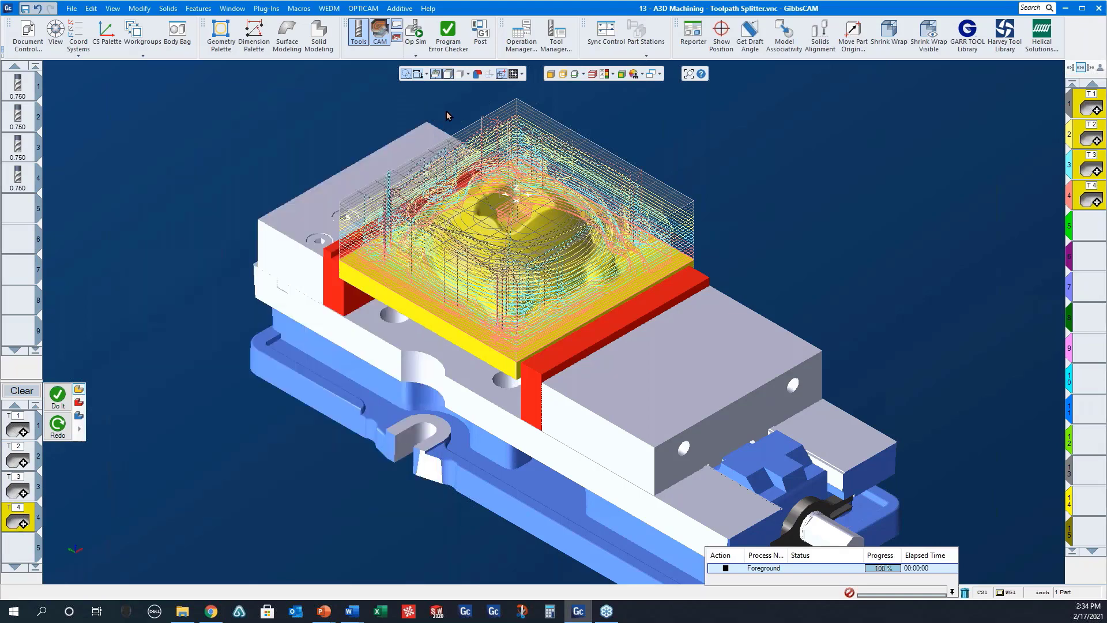
Step: Simulate the four split roughing operations from the start through the end of the program, and close the simulation
left_click(419, 35)
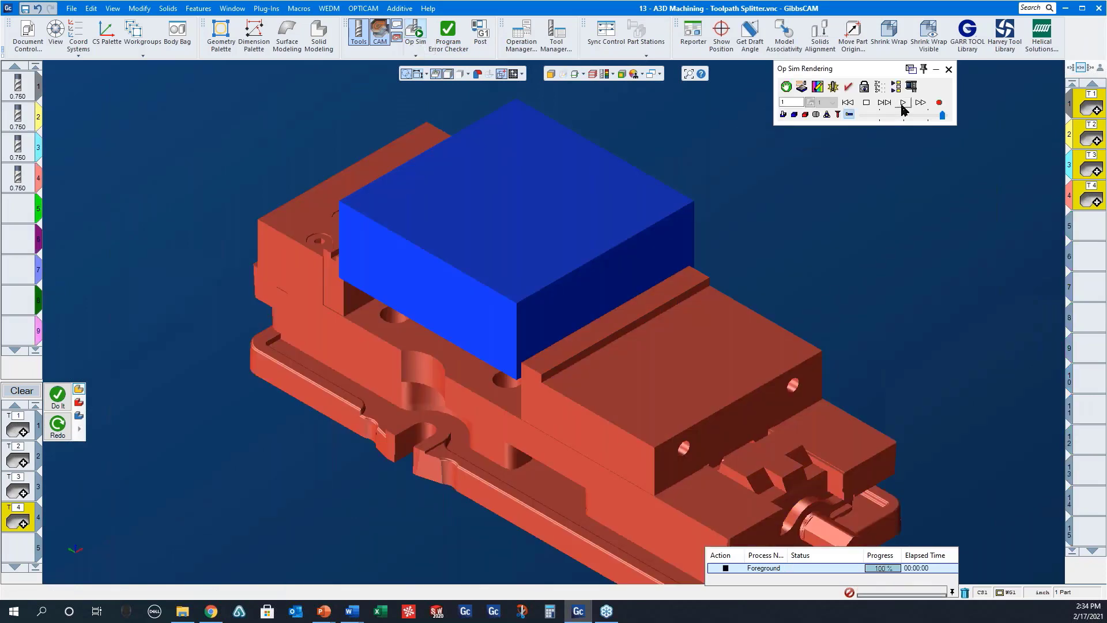
left_click(903, 103)
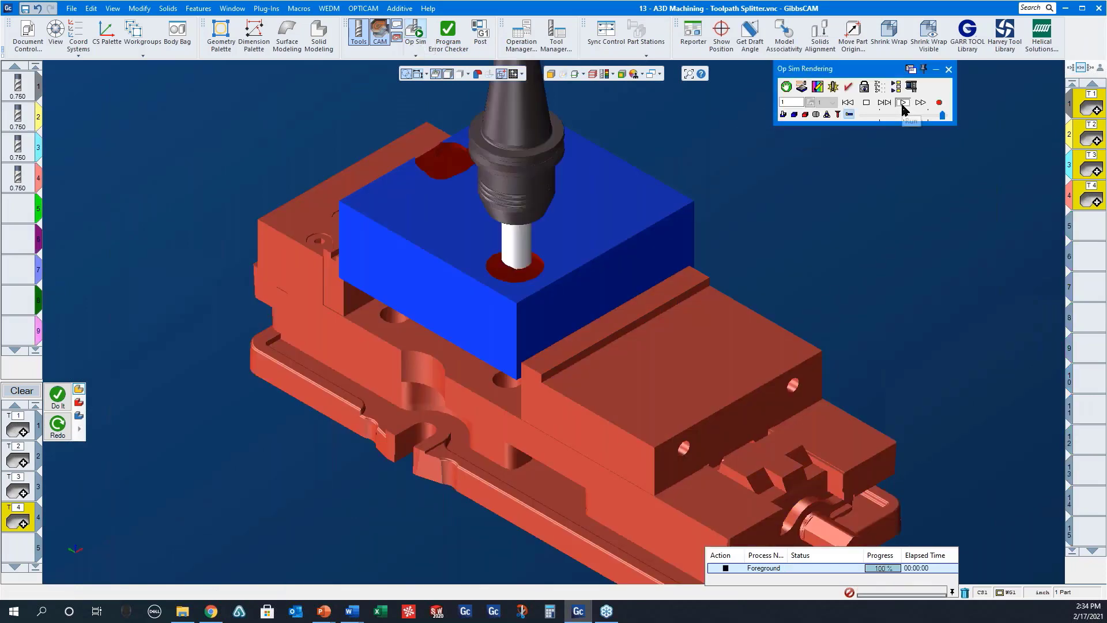
left_click(847, 104)
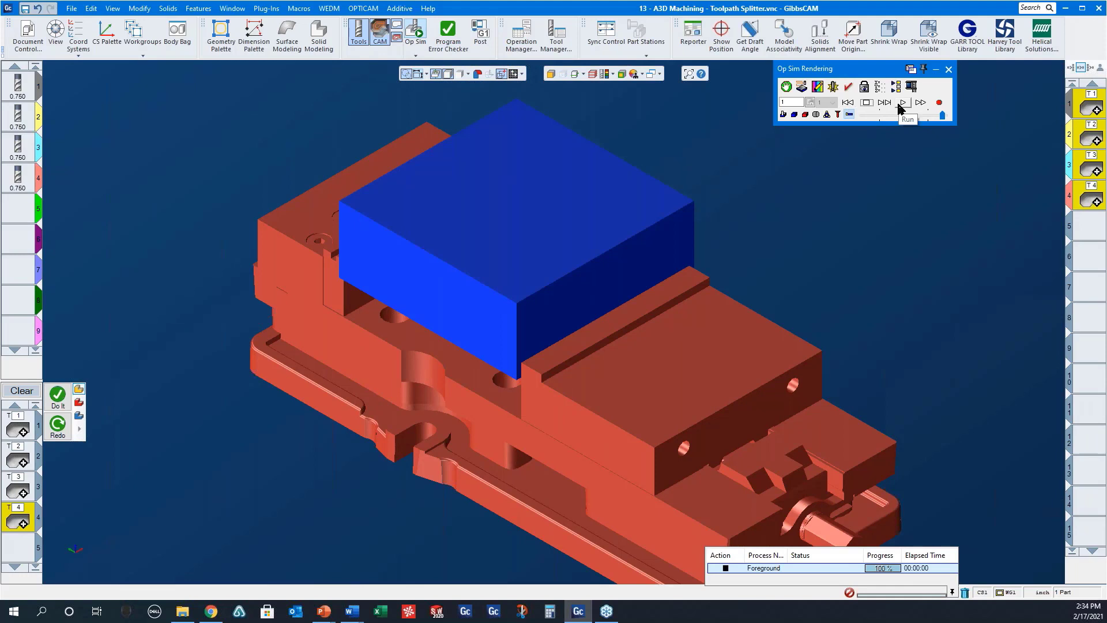
left_click(903, 103)
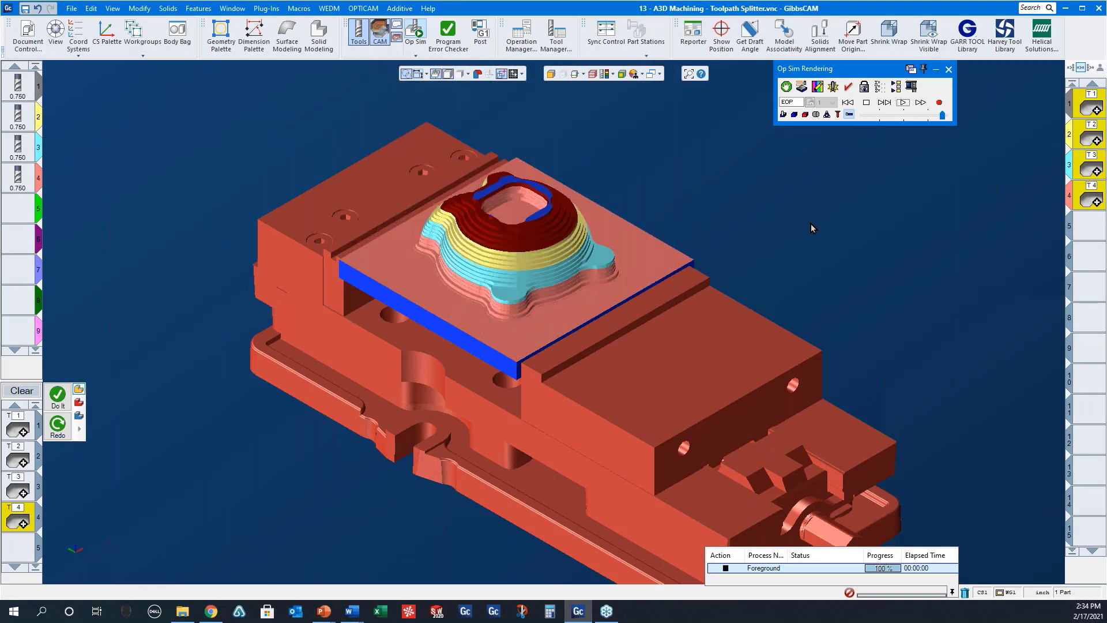
left_click(948, 70)
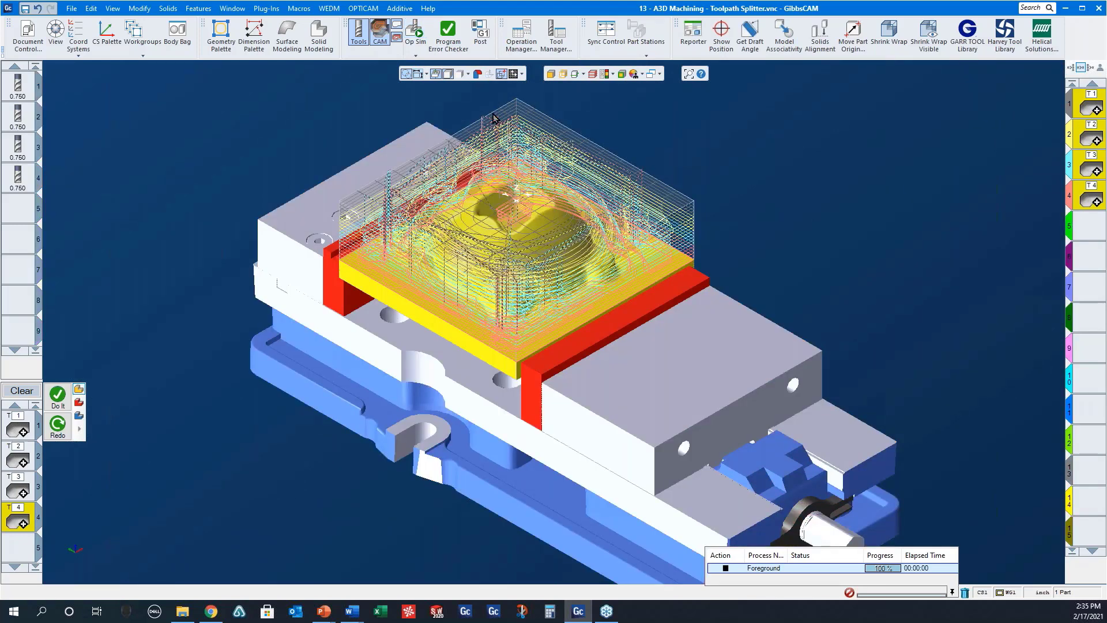
Step: Calculate the toolpath length and cut time of each of the four roughing operations in the Operation Manager, and close it
left_click(522, 36)
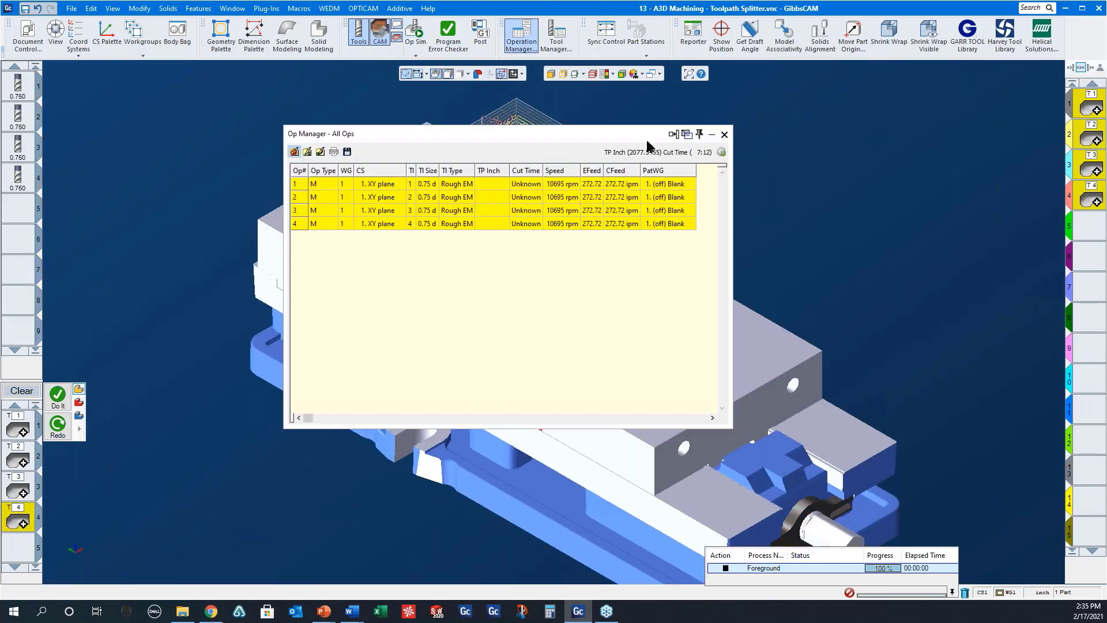
left_click(721, 152)
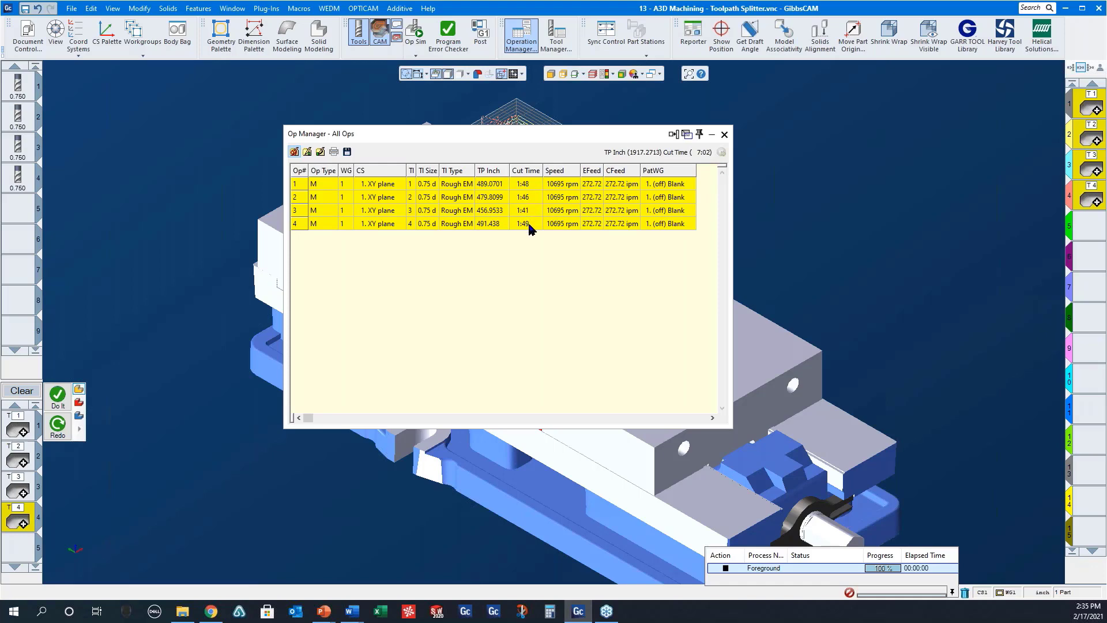
left_click(725, 135)
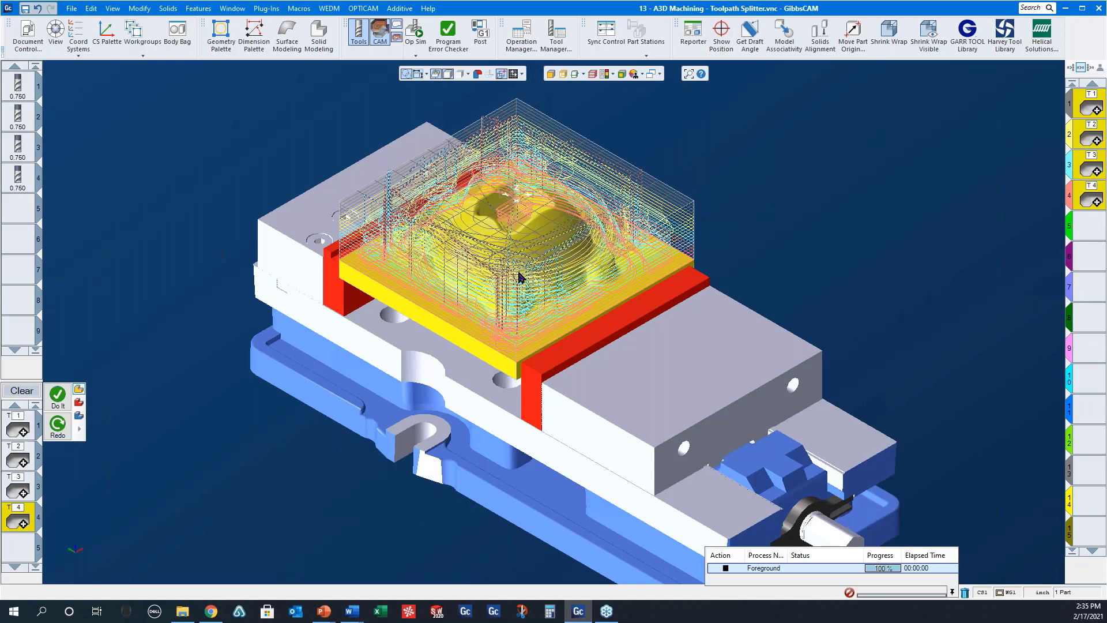
Step: Open the part file 14 - A3D Machining - Toolpath Splitter.vnc, discarding the changes to part 13
left_click(71, 8)
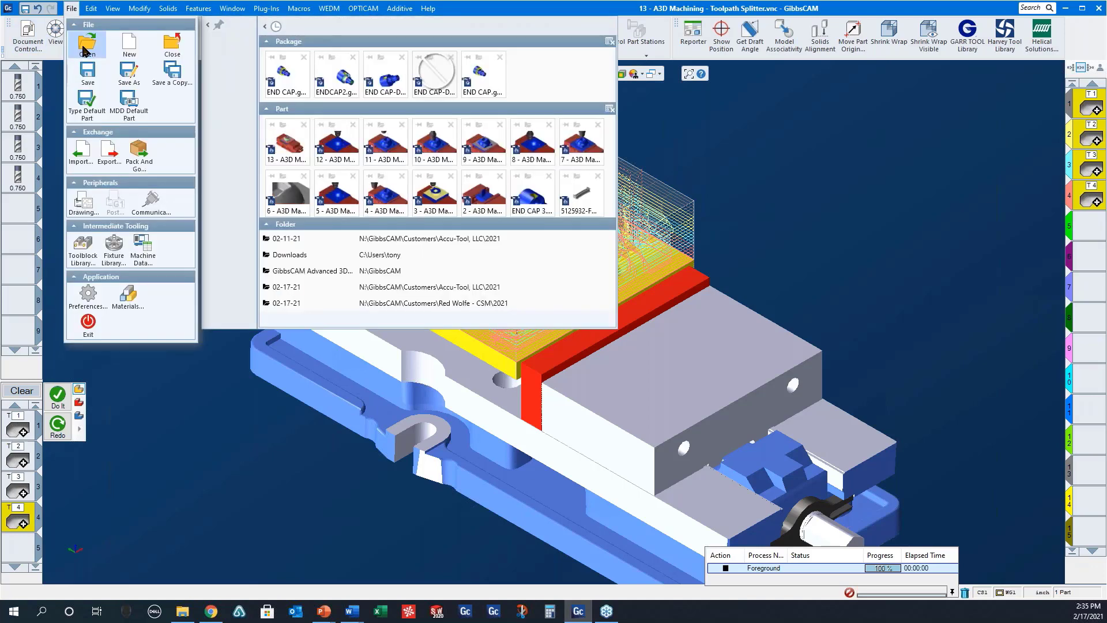
left_click(86, 50)
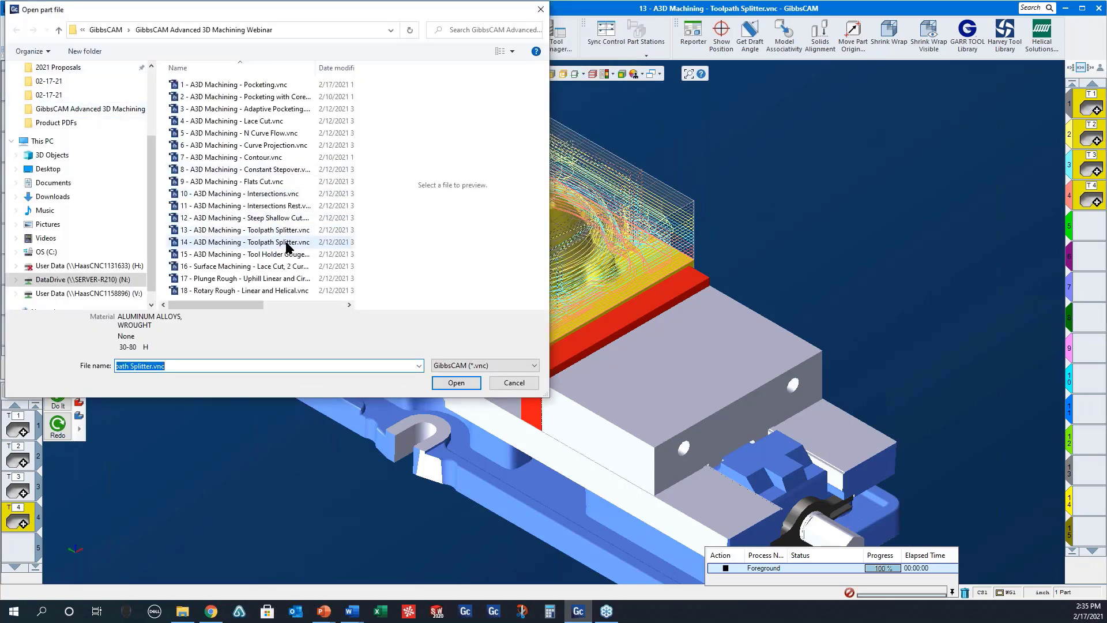
left_click(286, 243)
left_click(456, 382)
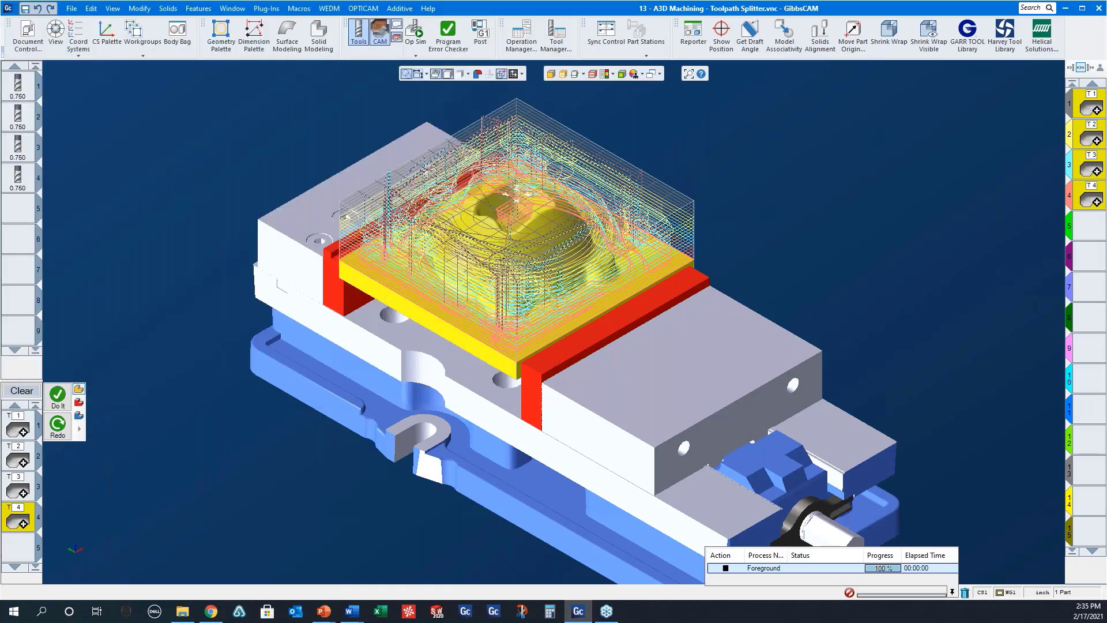
left_click(548, 323)
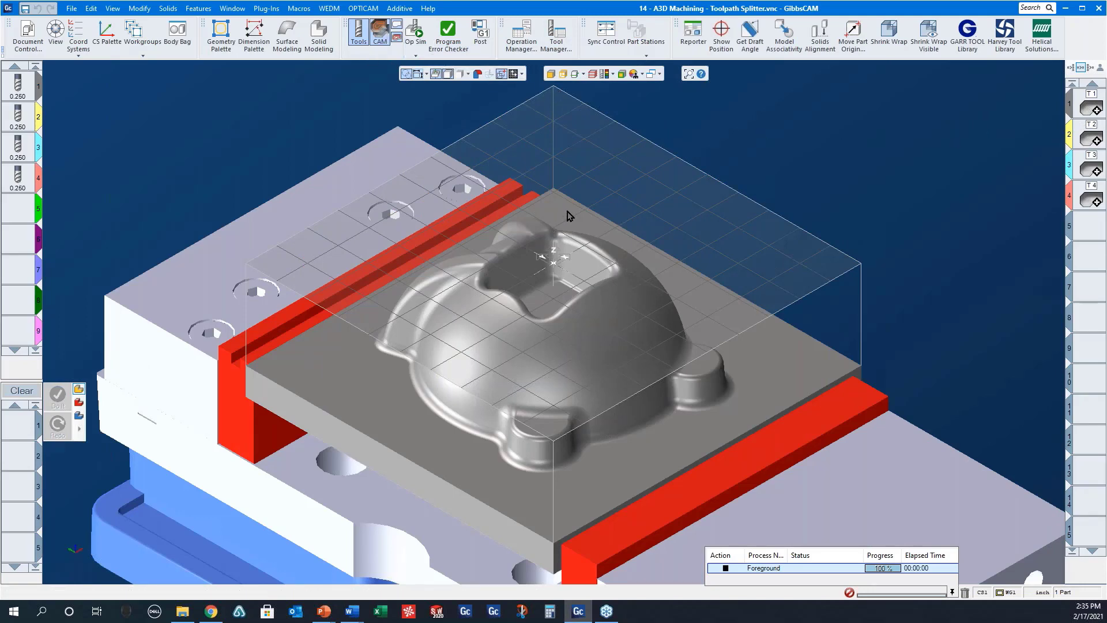
Step: Review the settings of the Lace Cut process and the three Toolpath Splitter processes in turn, and close them without changes
double_click(1099, 113)
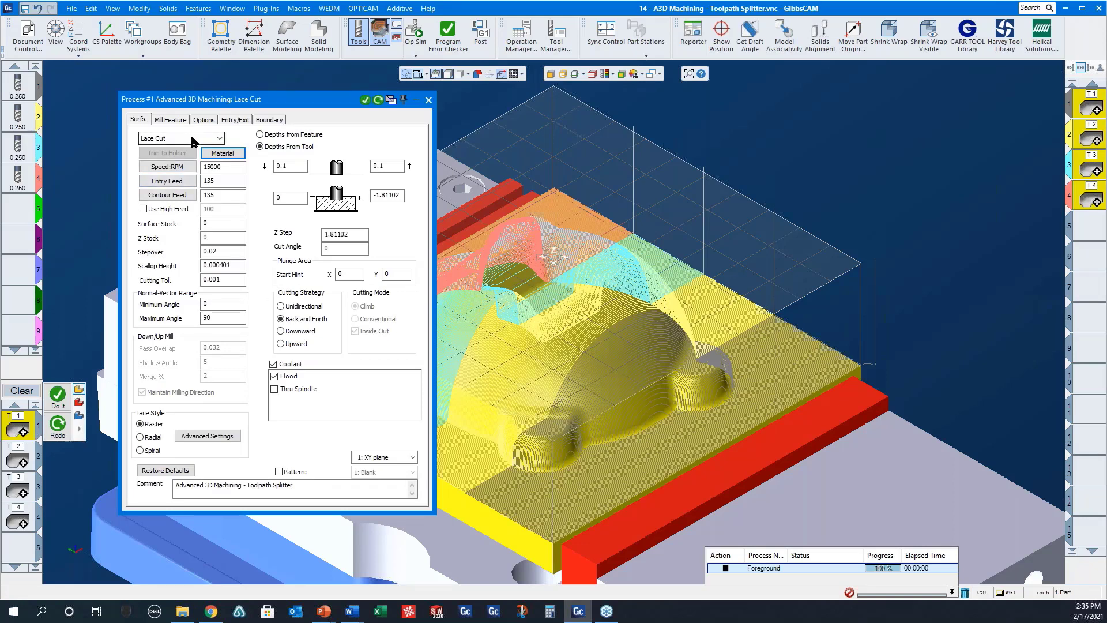
left_click(18, 461)
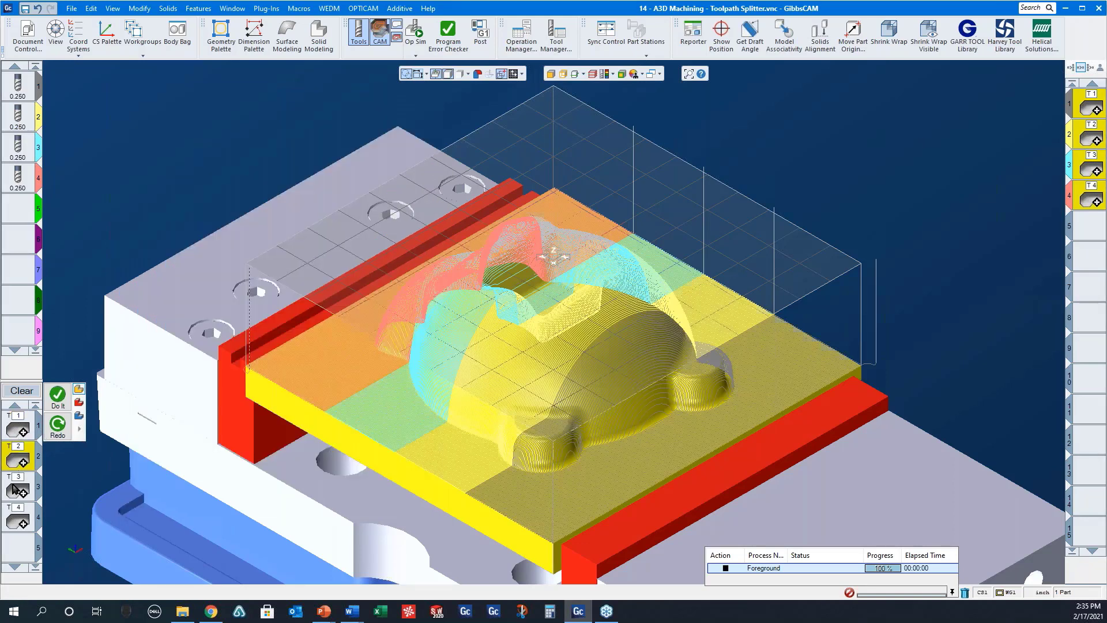
left_click(18, 490)
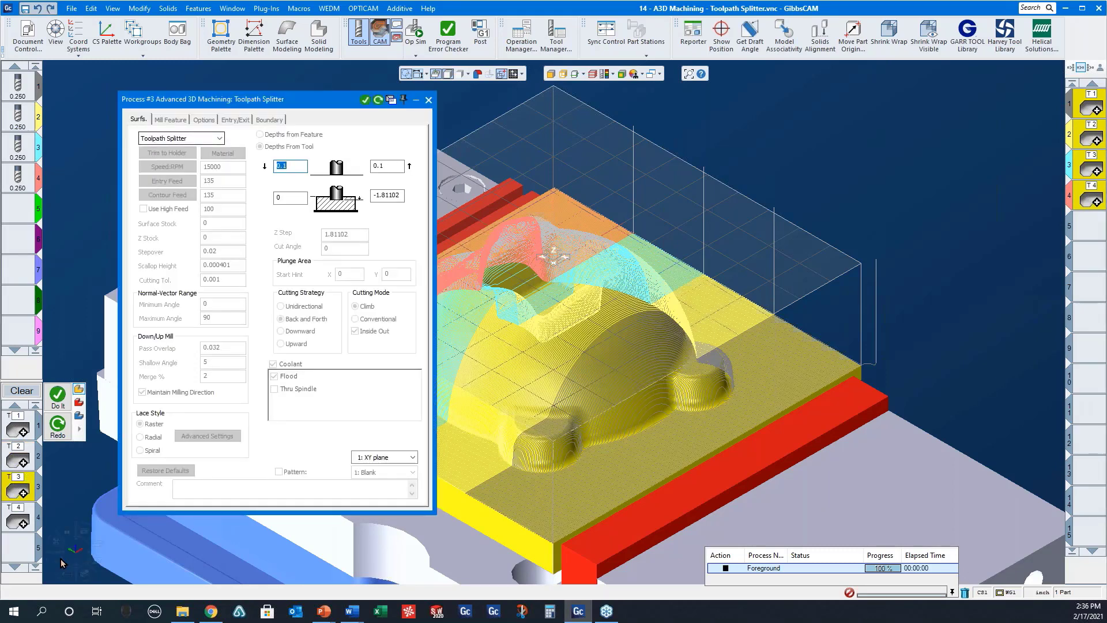
left_click(21, 520)
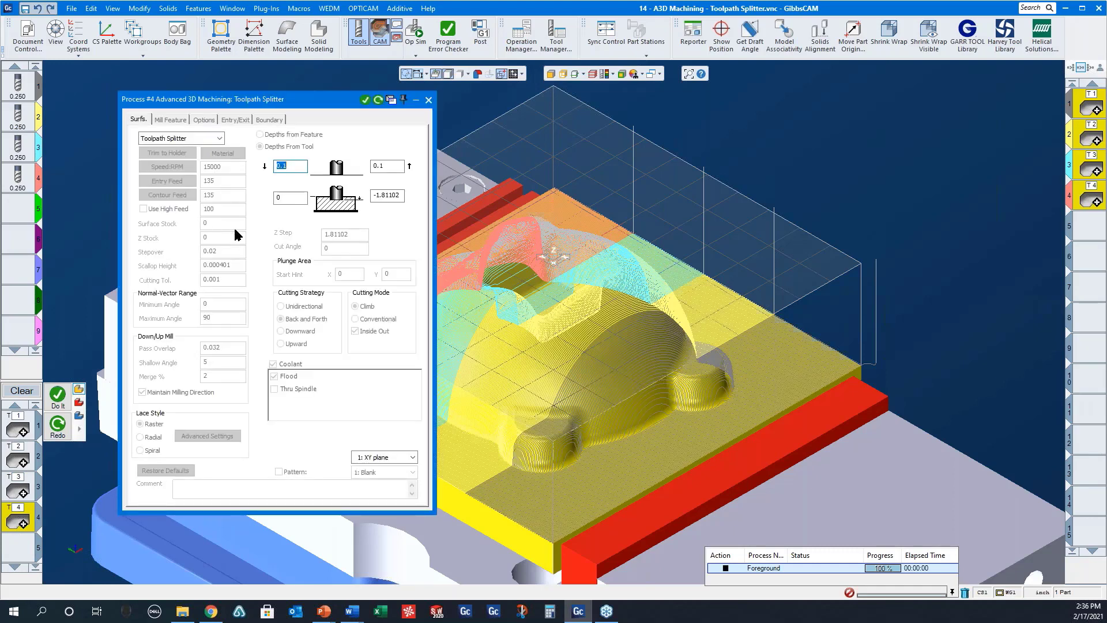
left_click(428, 101)
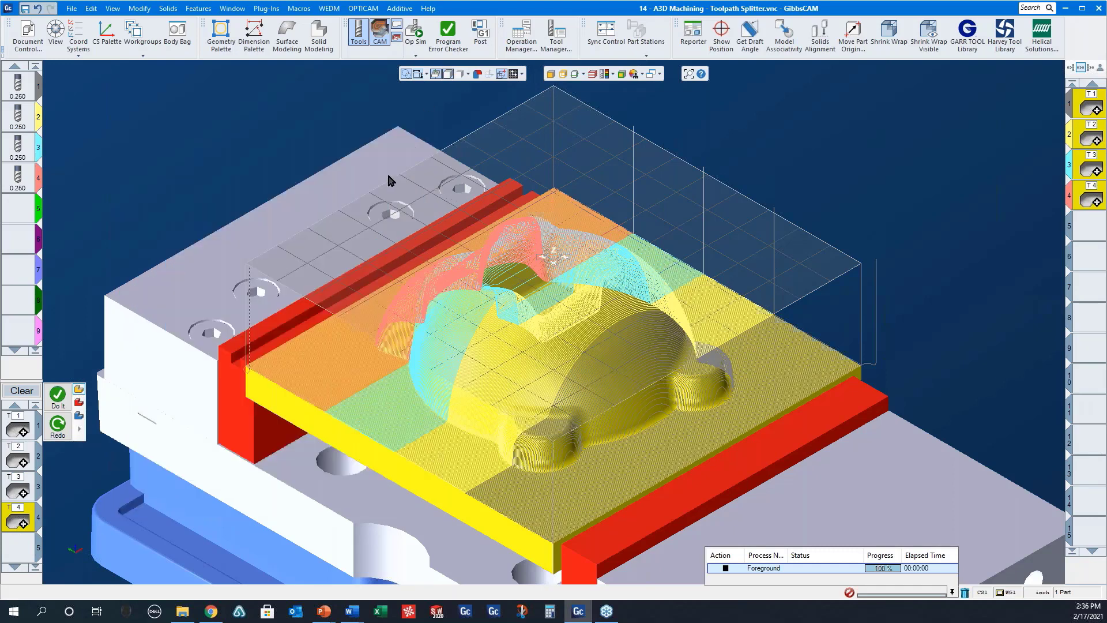
Step: Simulate the four split Lace Cut operations and calculate each one's toolpath length and cut time in the Operation Manager
left_click(415, 32)
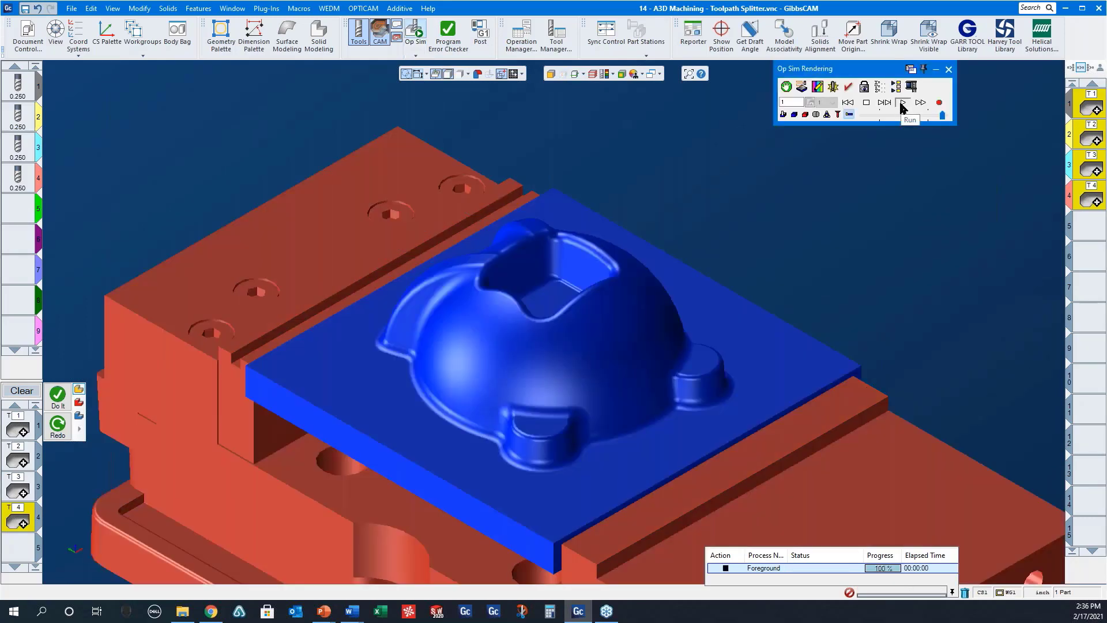
left_click(903, 103)
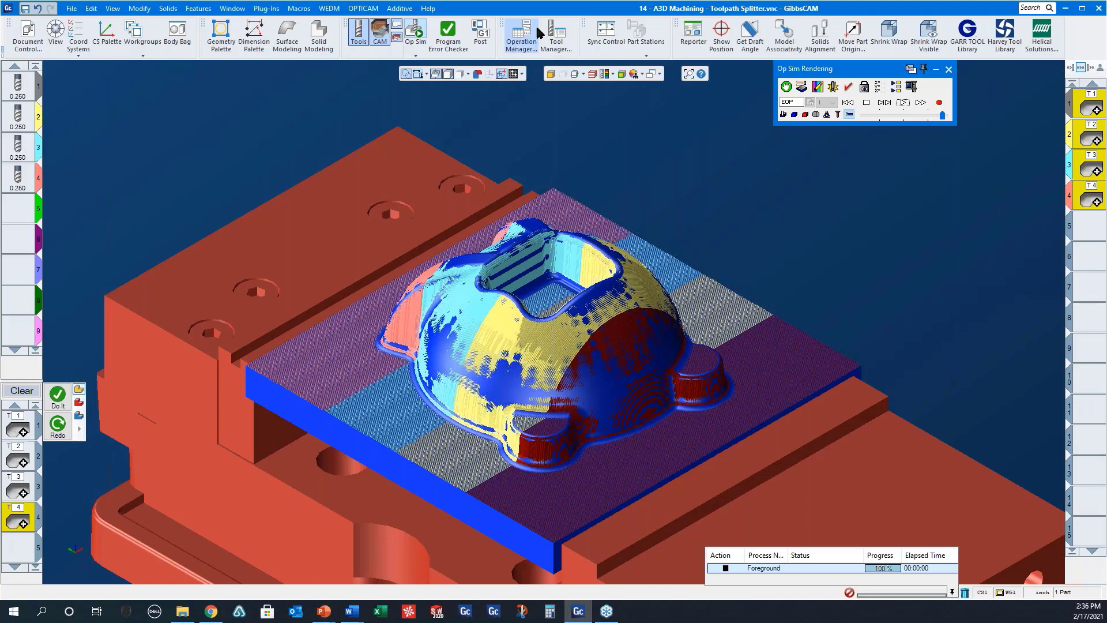
left_click(525, 42)
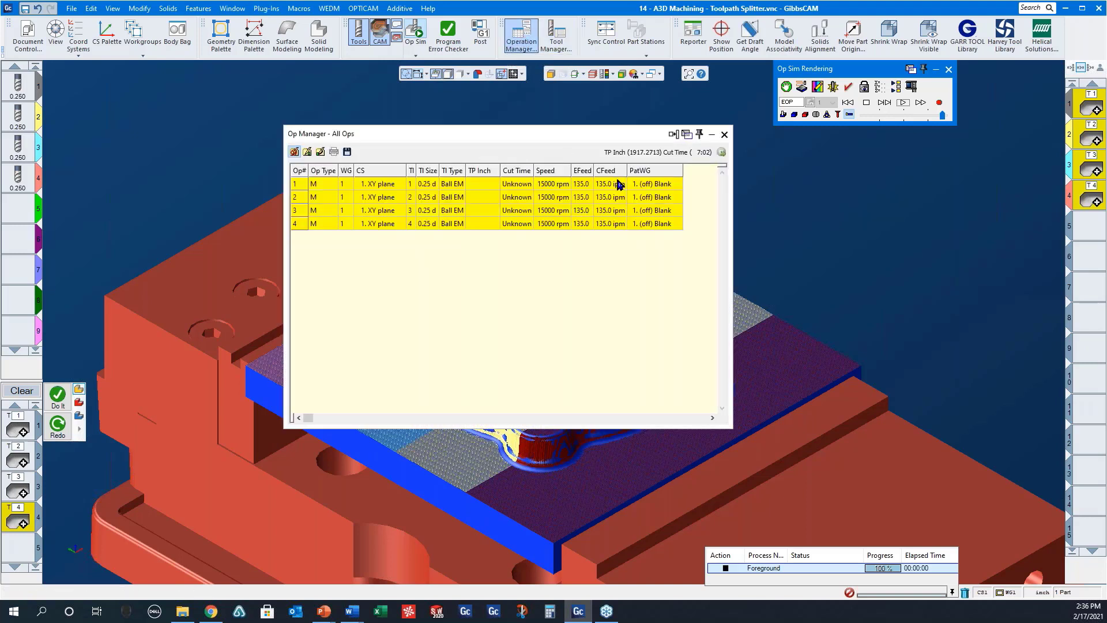
left_click(721, 152)
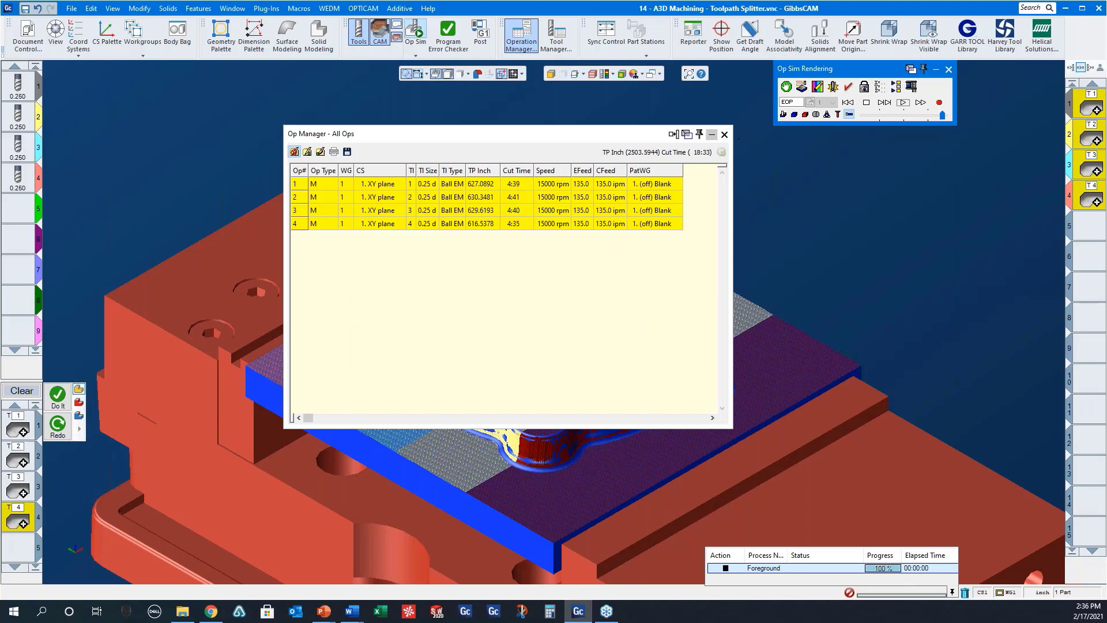
left_click(724, 134)
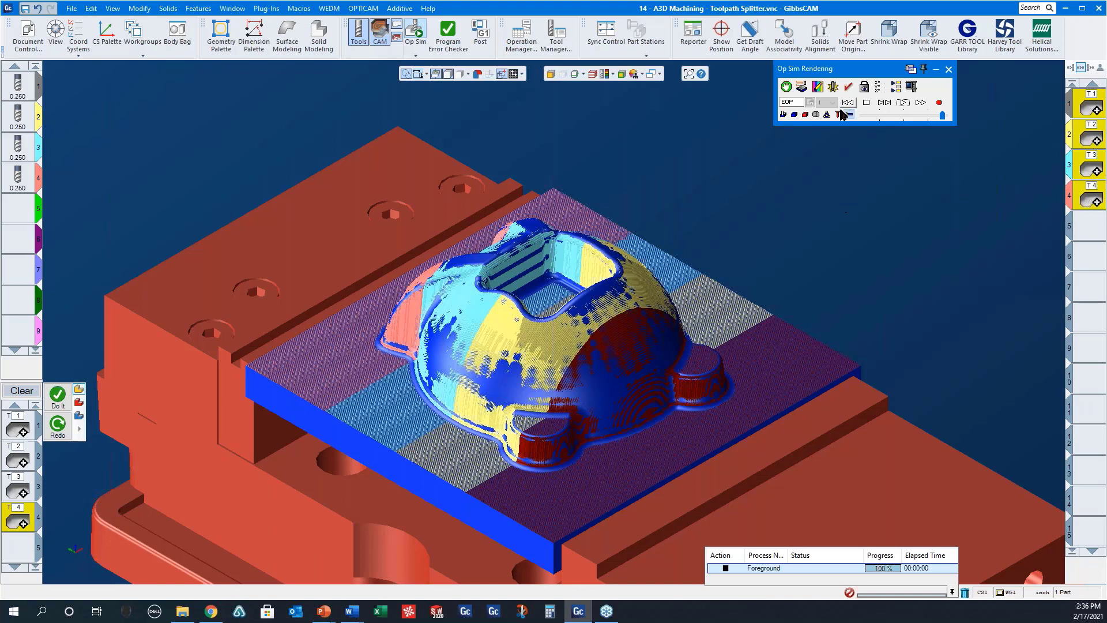
Step: Open the part file 15 - A3D Machining - Tool Holder Gouge Checker.vnc, discarding the changes to part 14
left_click(72, 8)
left_click(87, 45)
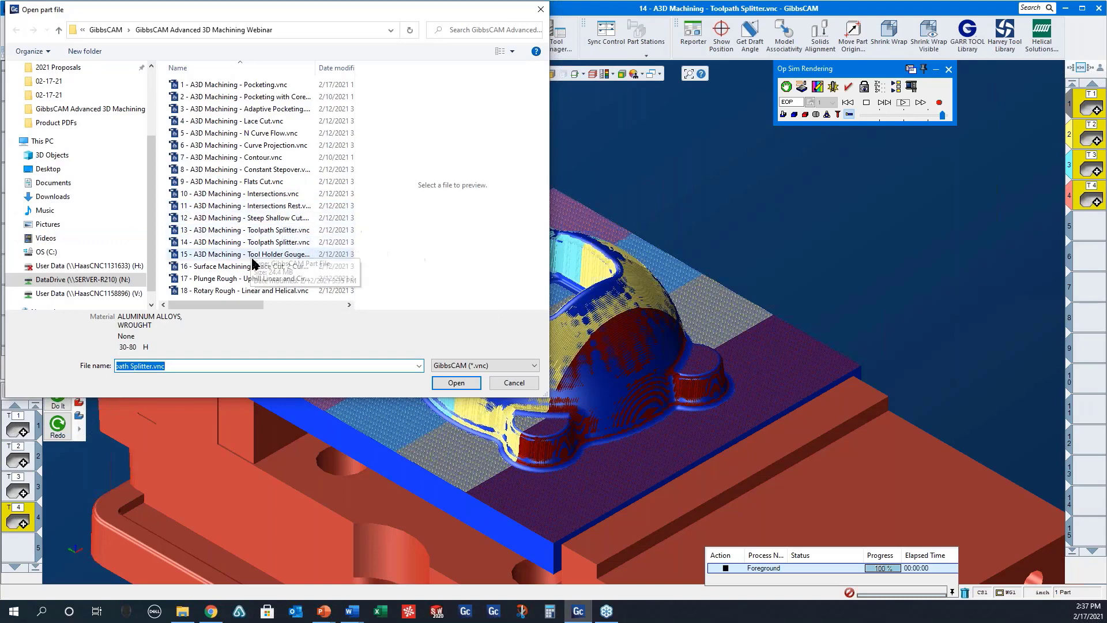
left_click(254, 257)
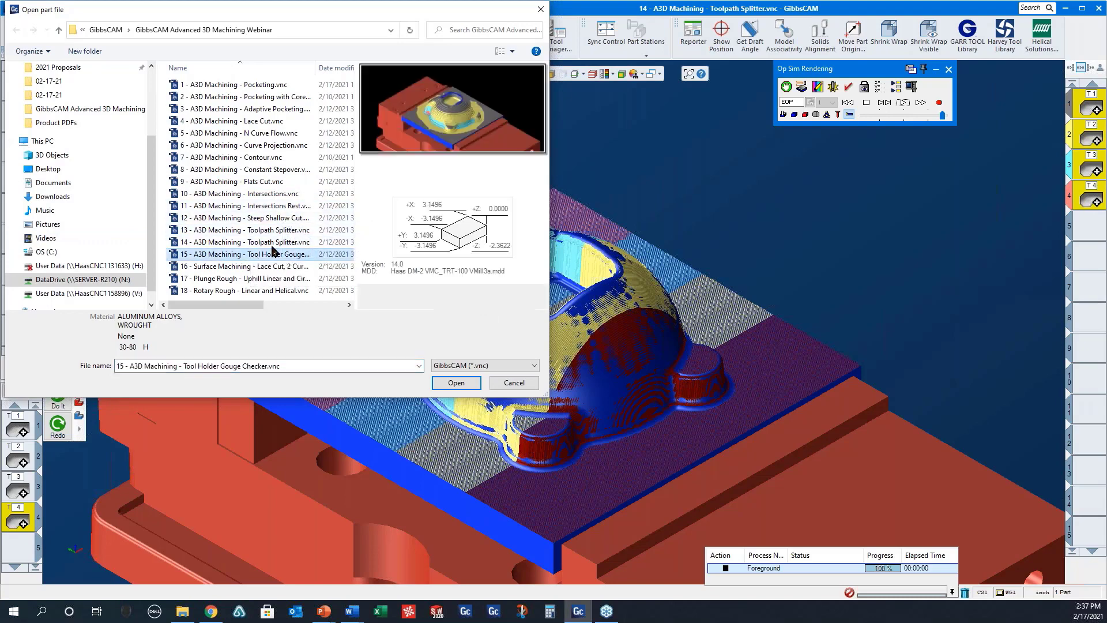
left_click(456, 383)
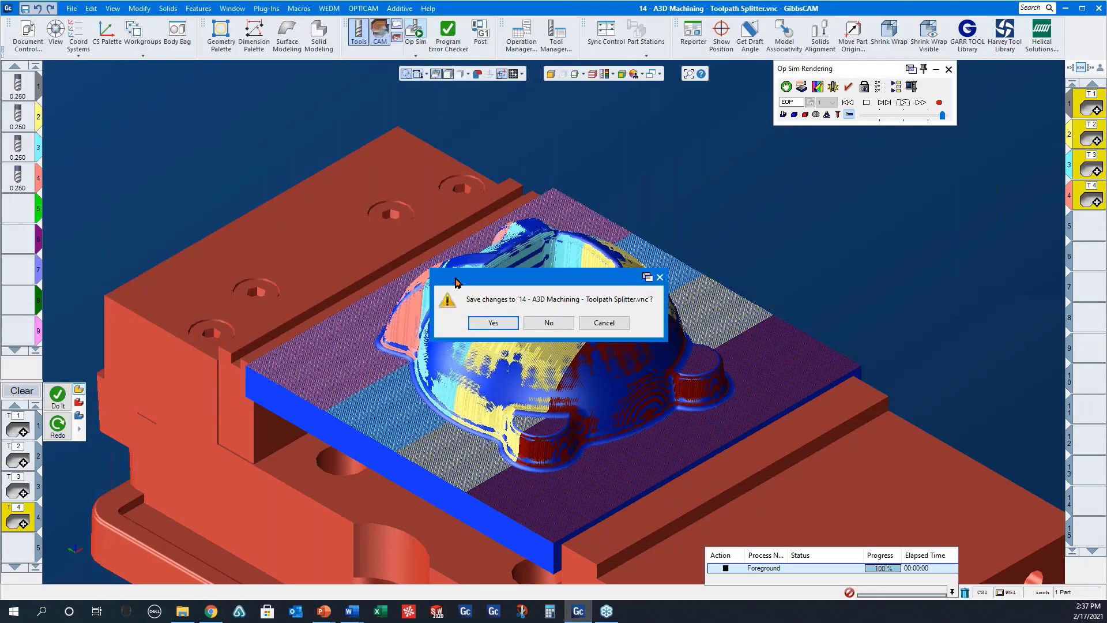
left_click(550, 326)
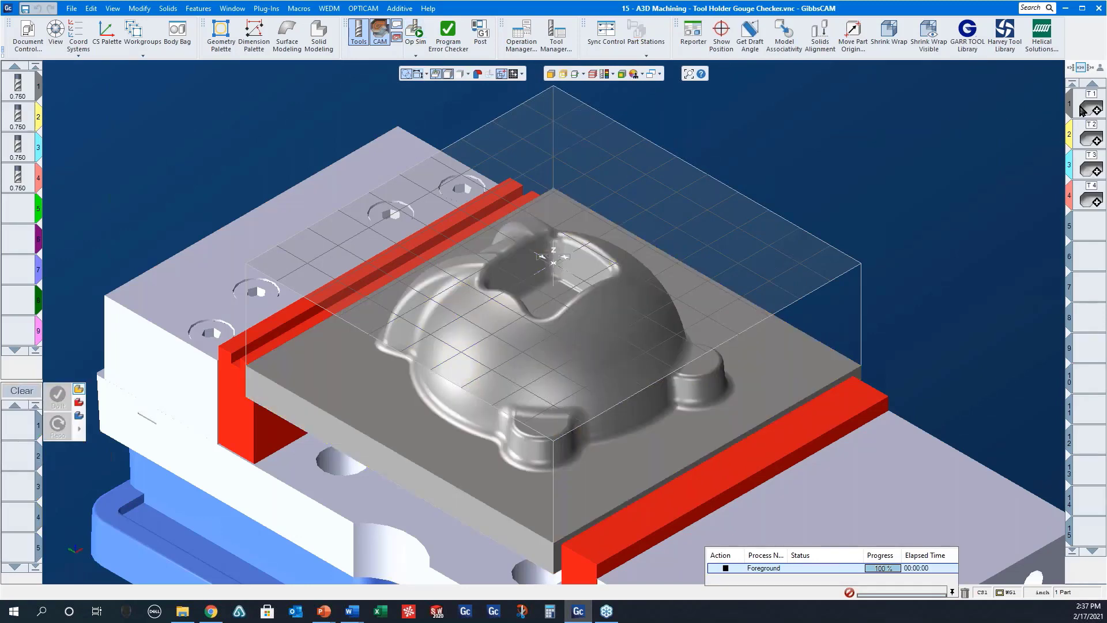
Step: Review the Pocketing process with Trim to Holder and the length out of holder of milling tools 1 to 4, closing everything without changes
double_click(1082, 110)
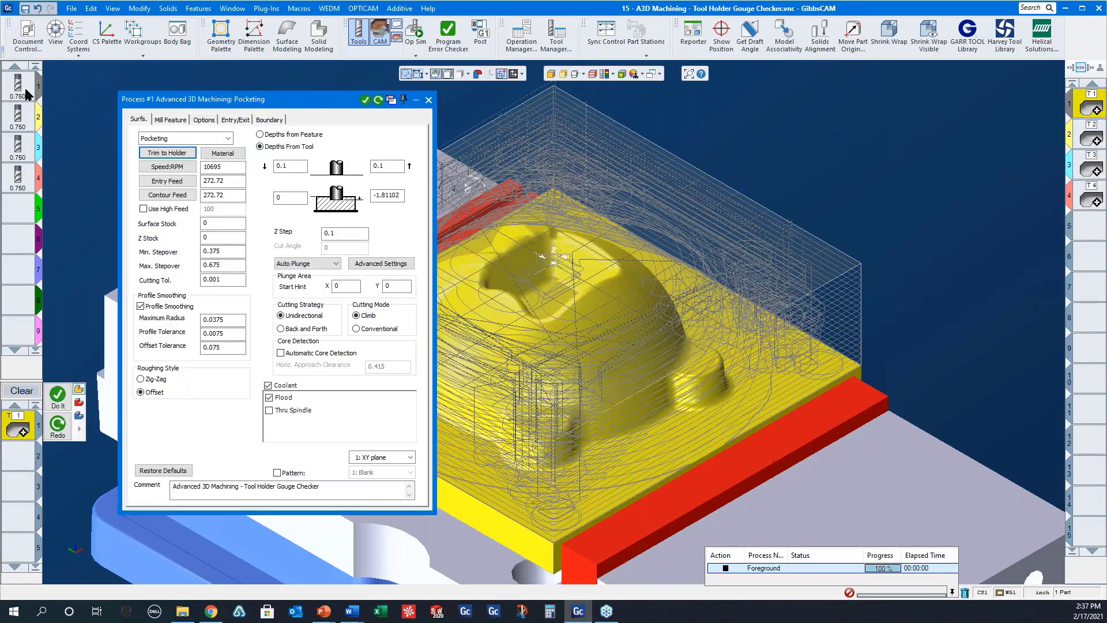
double_click(22, 86)
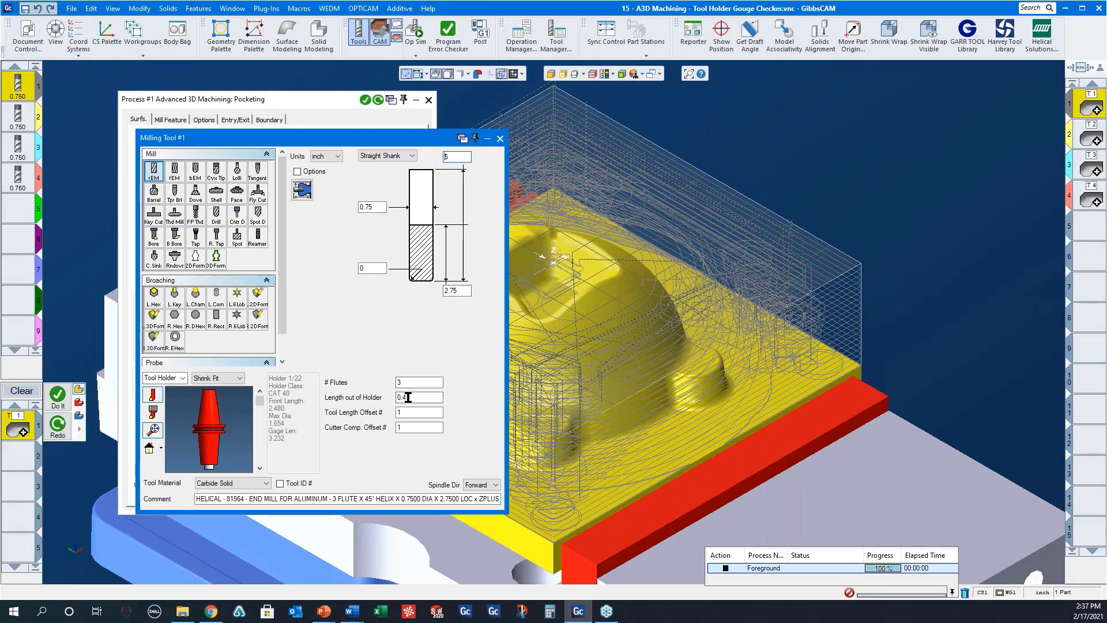
left_click(23, 122)
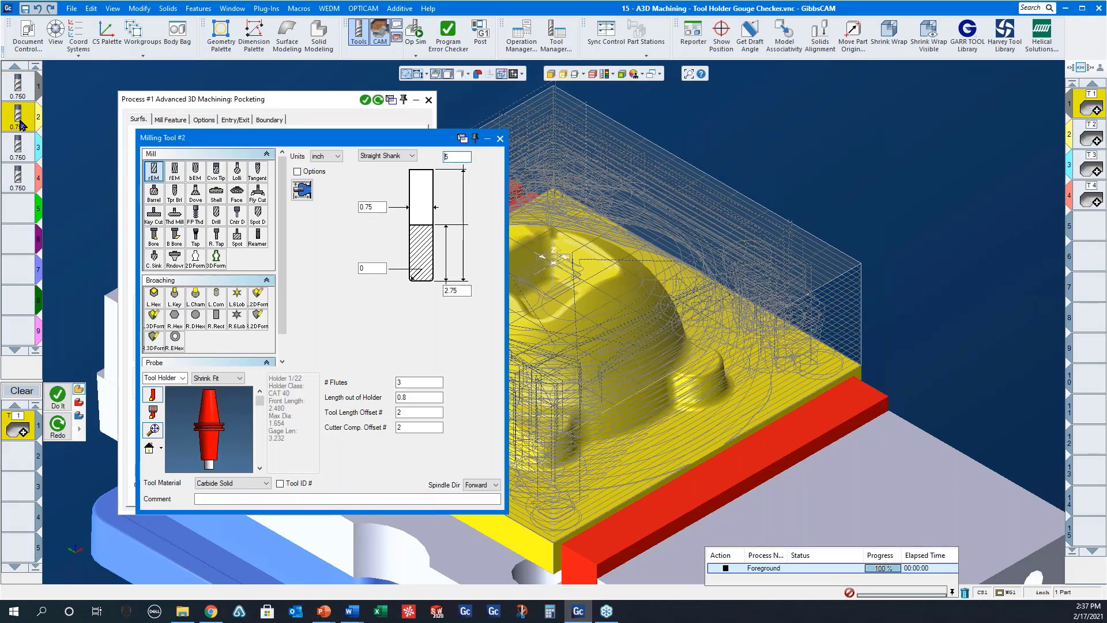
left_click(18, 154)
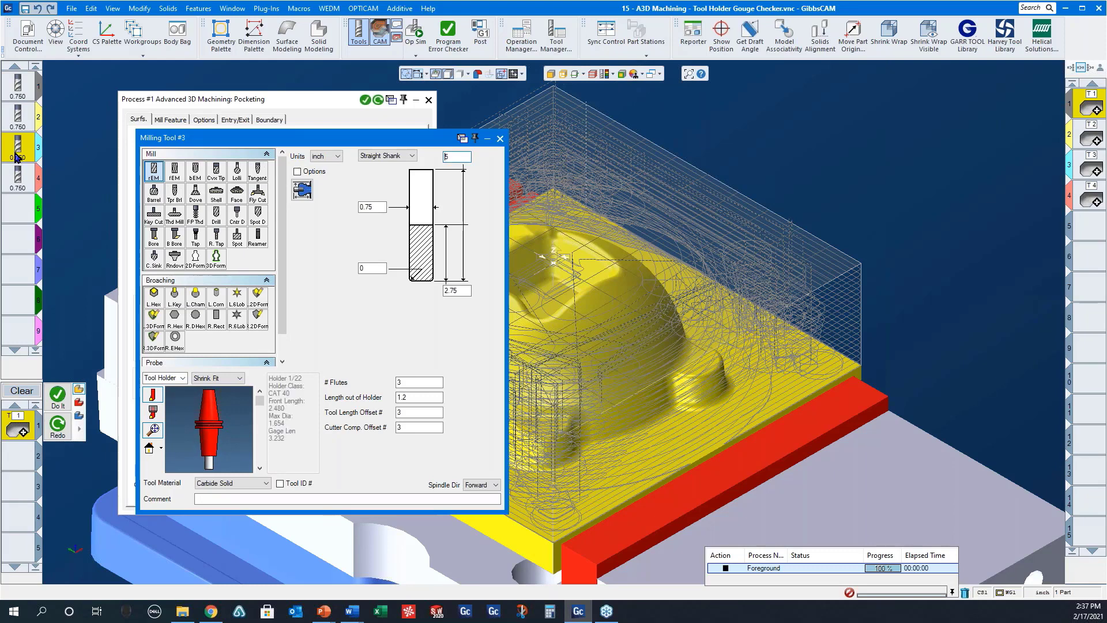
left_click(12, 185)
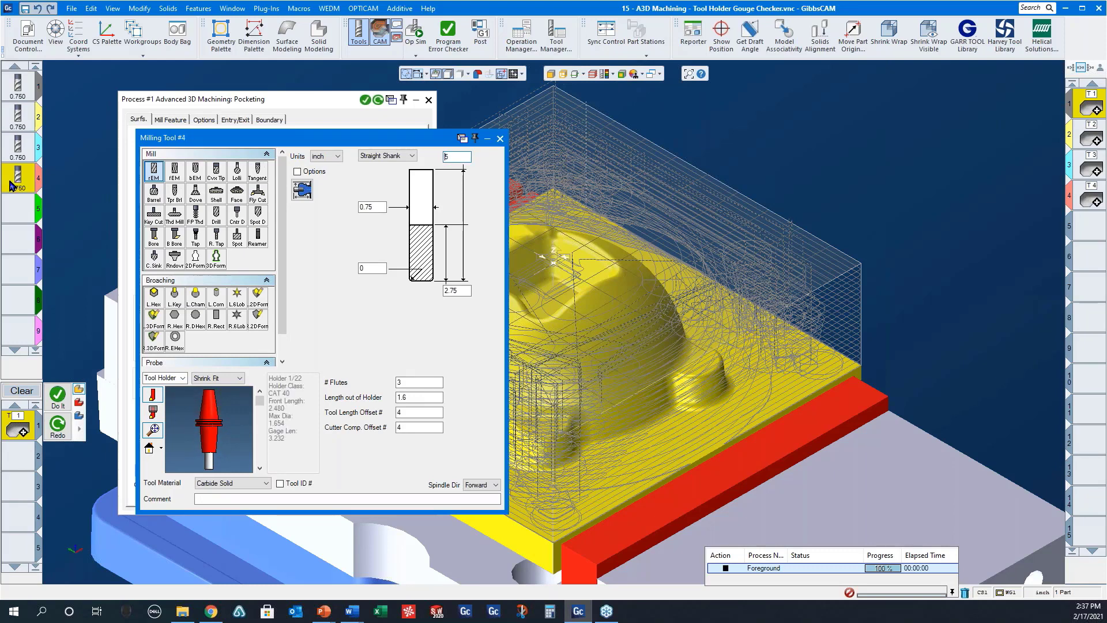
left_click(499, 139)
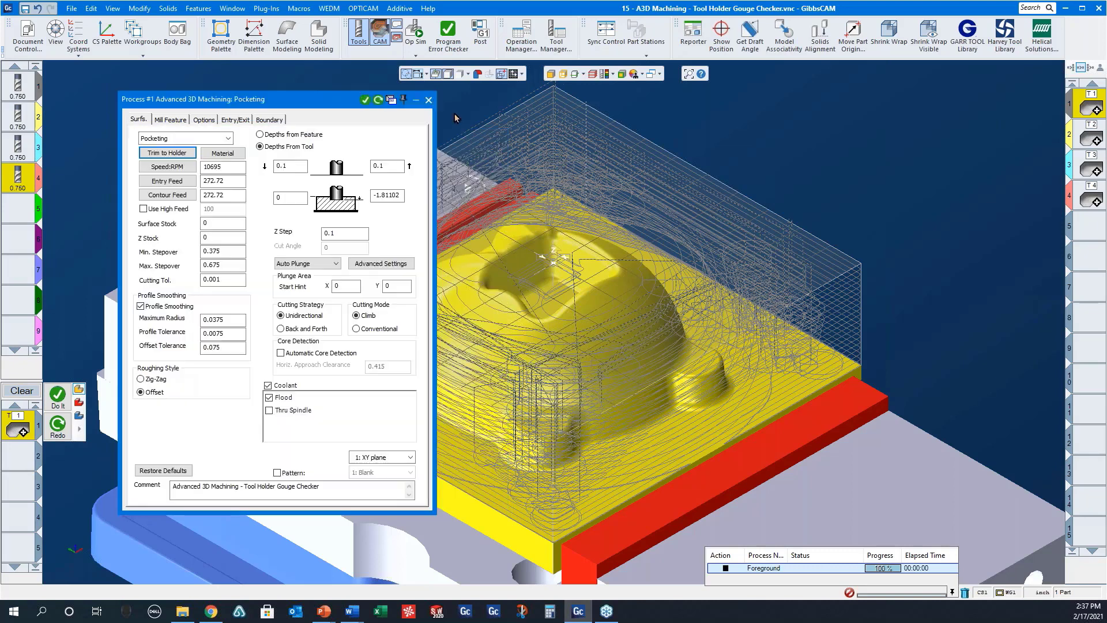
left_click(429, 100)
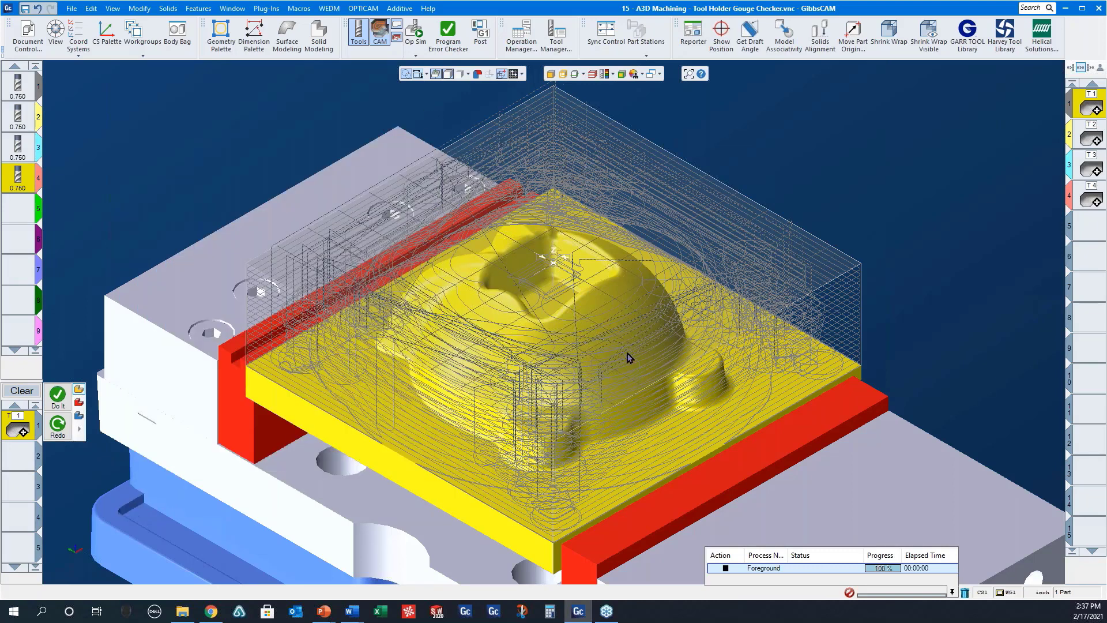
Step: Simulate the holder-trimmed Pocketing operations through the end of the program to examine which areas each tool cuts
left_click(419, 36)
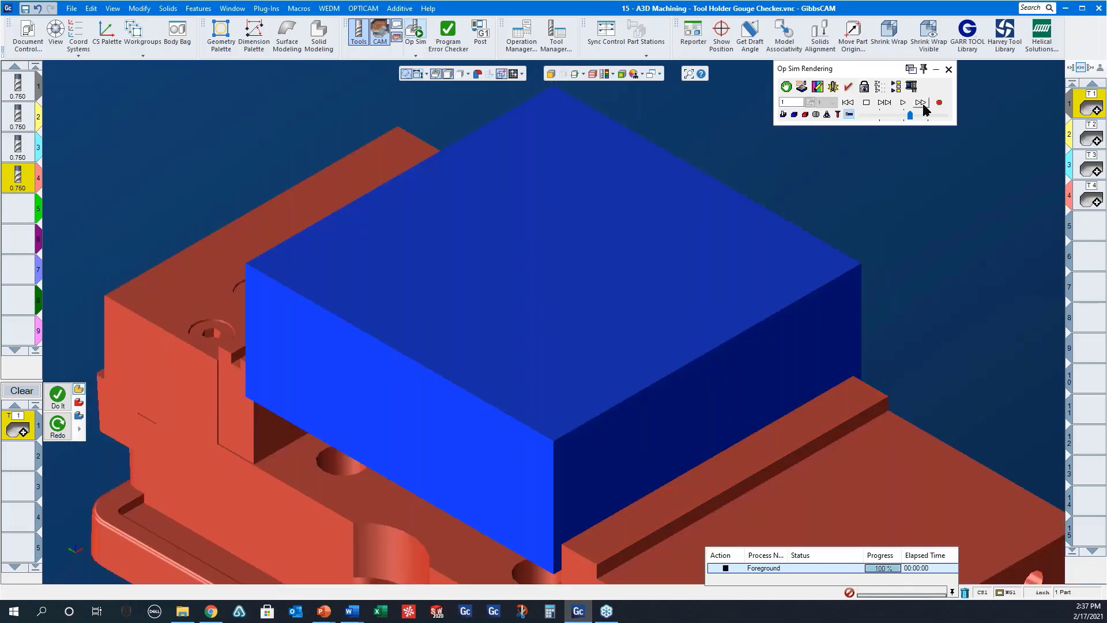
left_click(903, 102)
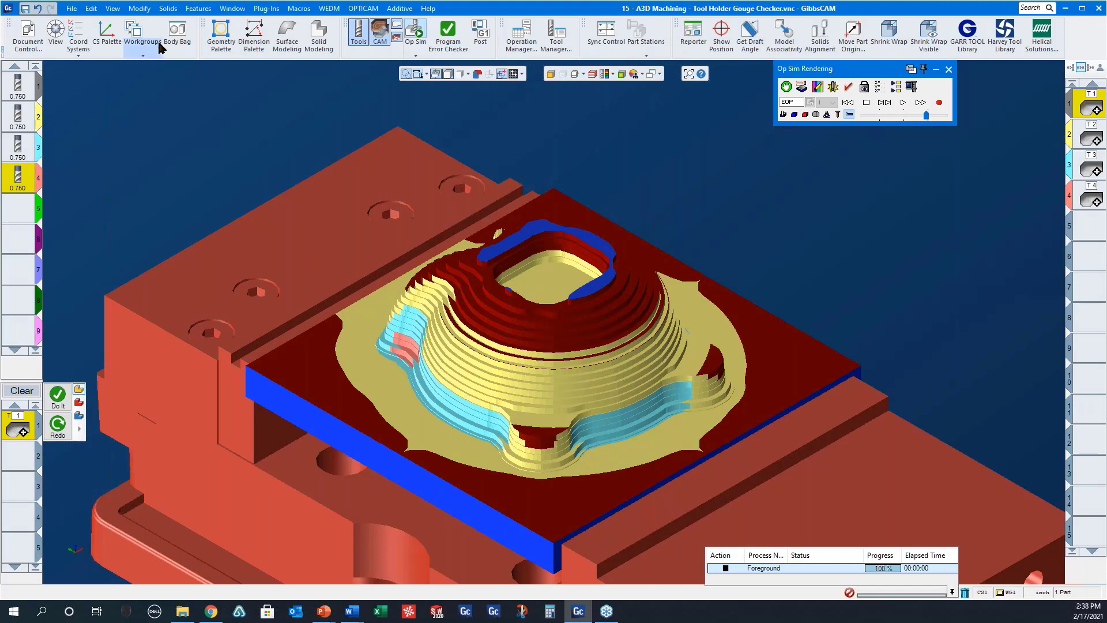
Step: Open the part file 16 - Surface Machining - Lace Cut, 2 Curve Flow, Suface Flow Cut.vnc, discarding the changes to part 15
left_click(71, 8)
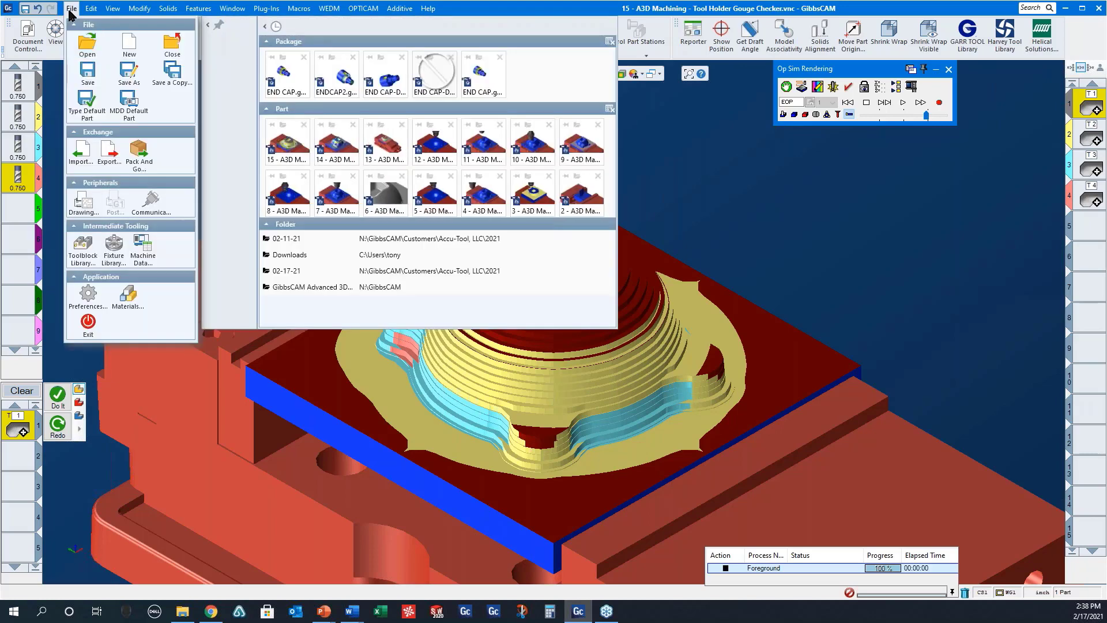
left_click(87, 45)
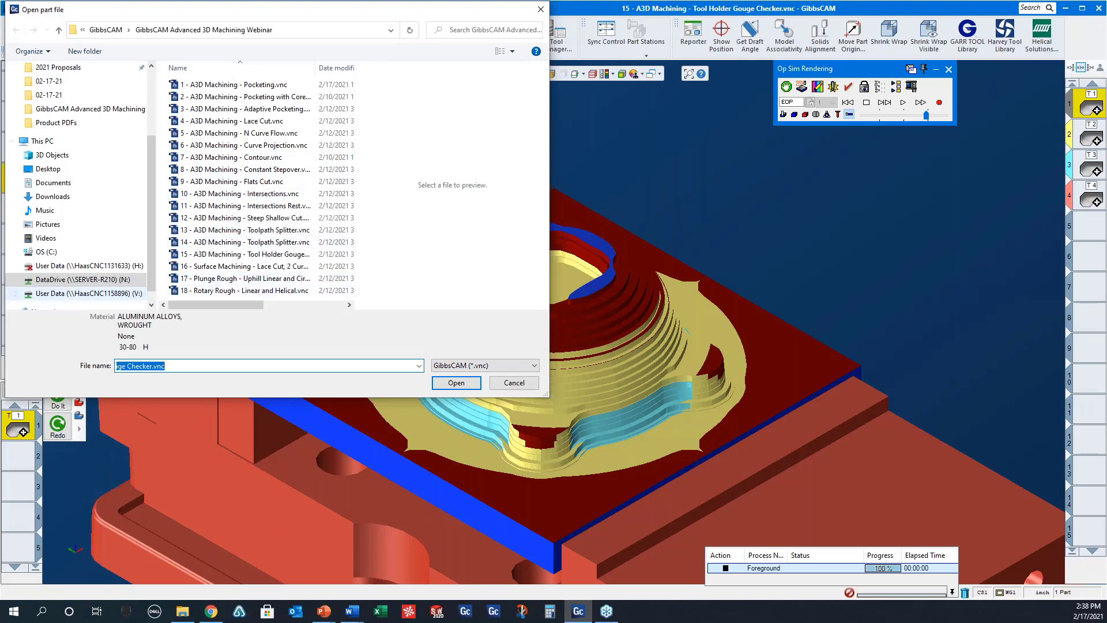
left_click(222, 269)
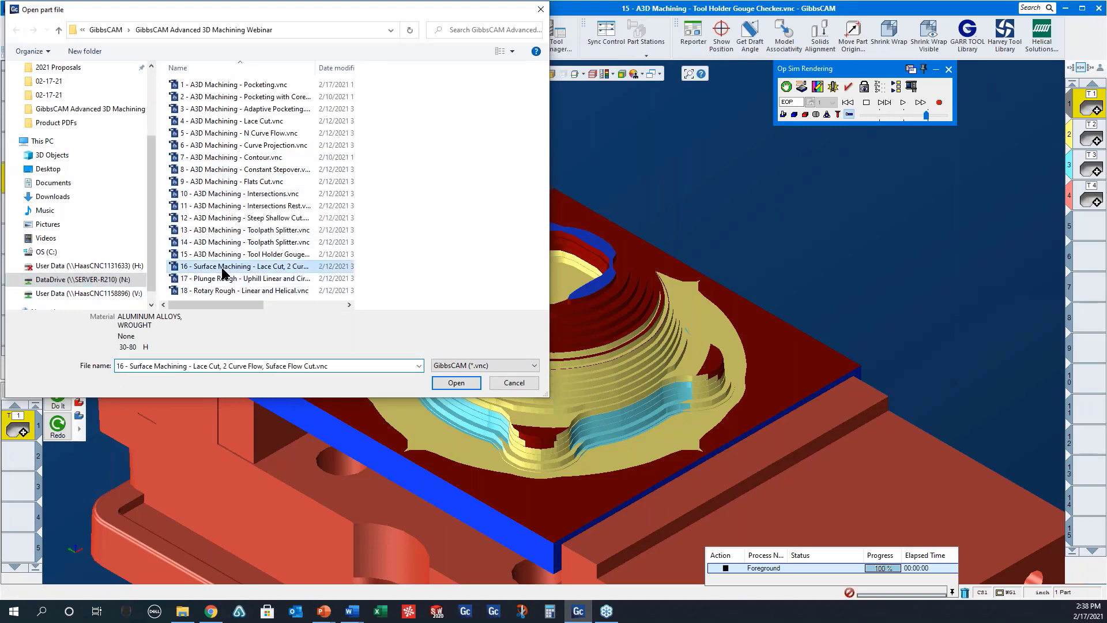
left_click(455, 383)
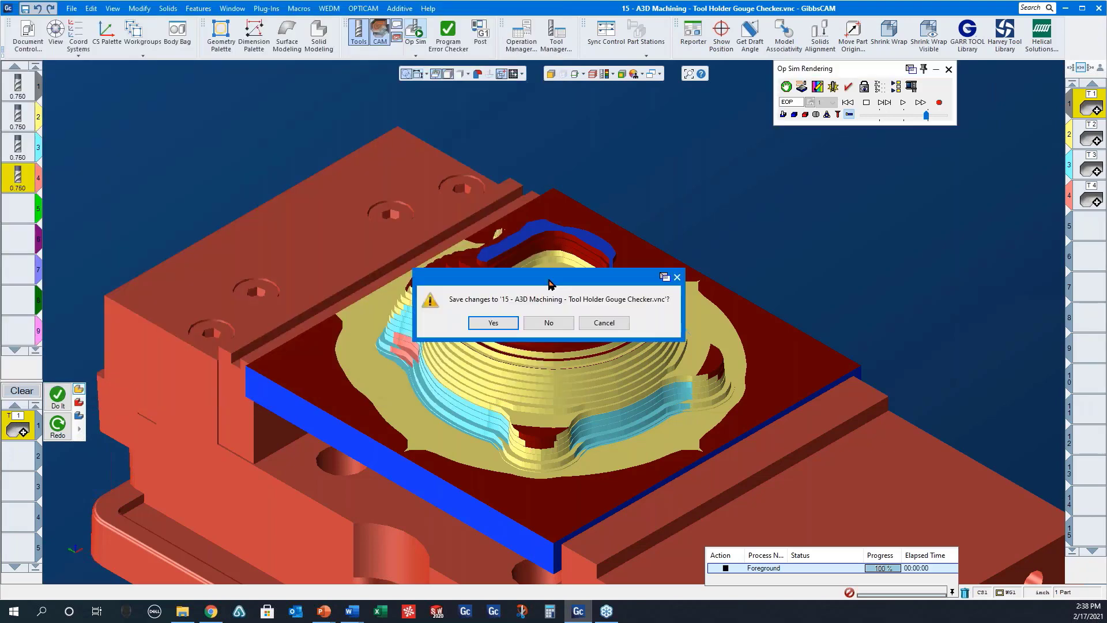
left_click(540, 324)
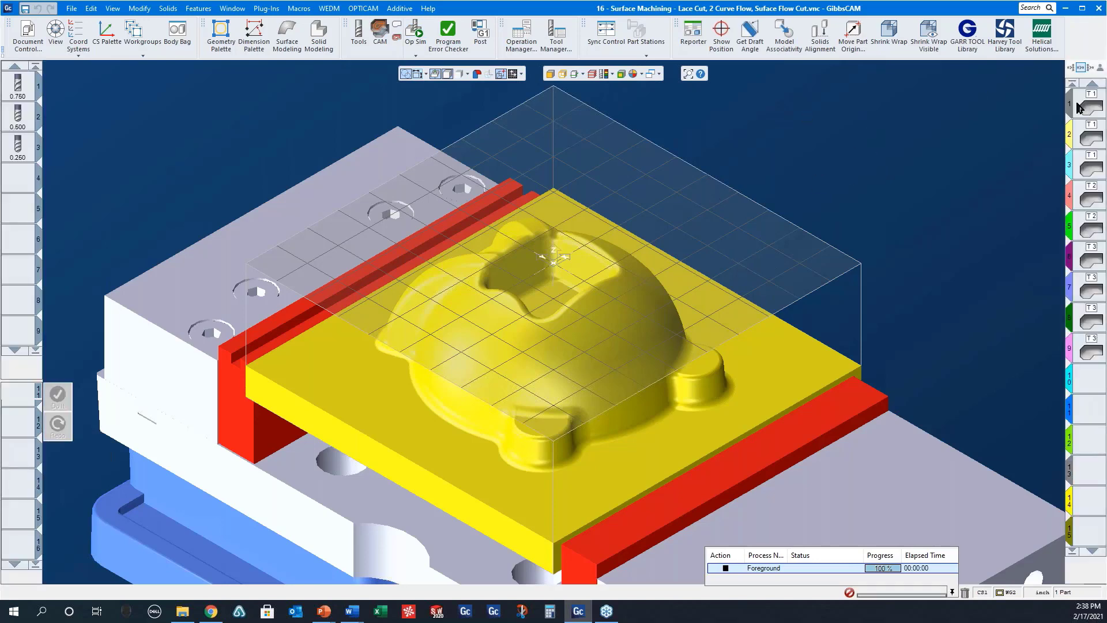
Step: Review the Lace Cut process of operation 1 and its Constant Z Rough, Cut Surfaces option, closing it without changes
double_click(1079, 108)
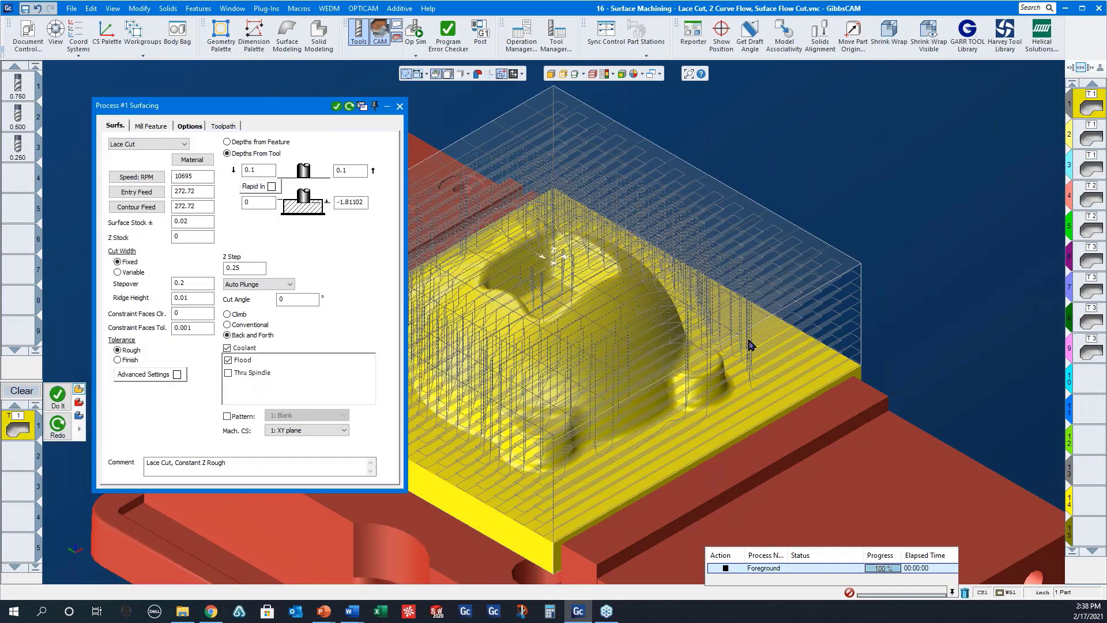
middle_click_drag(754, 339, 738, 209)
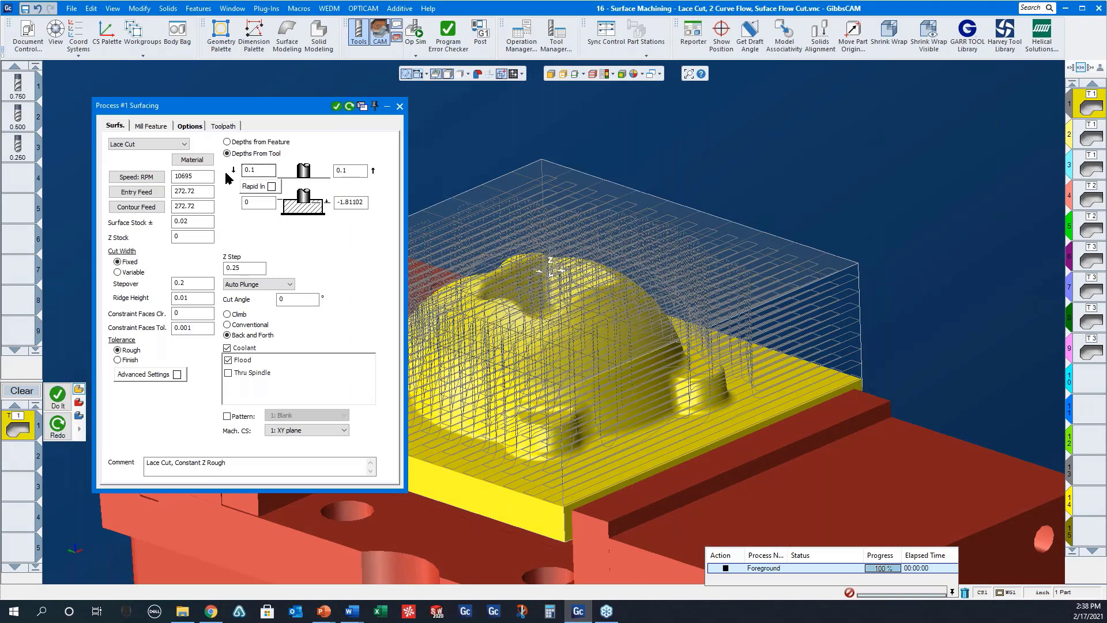
left_click(190, 127)
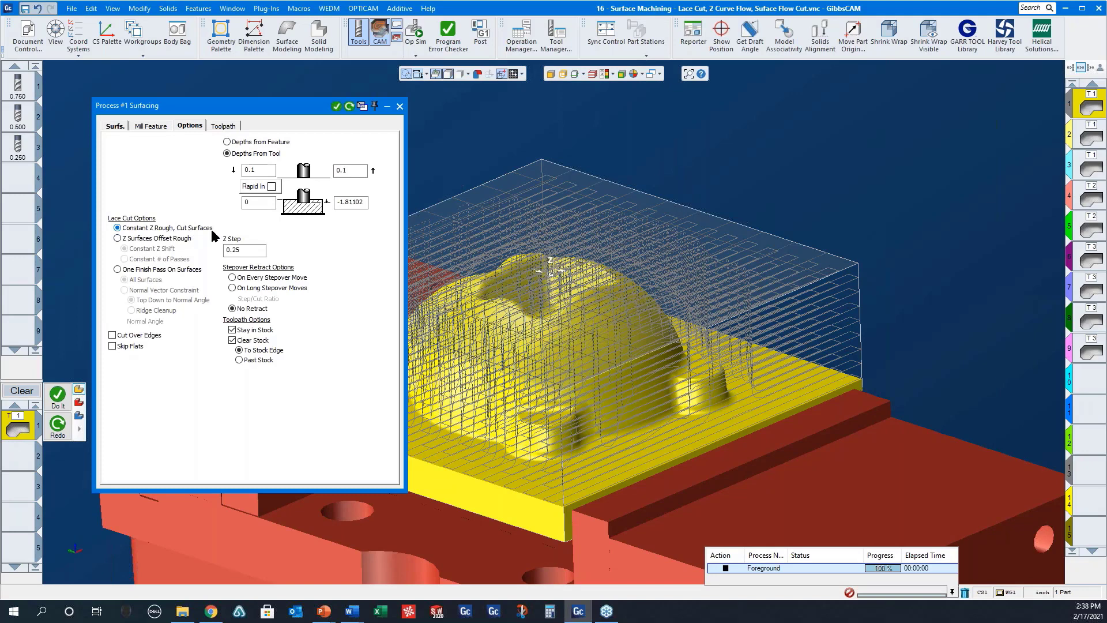
left_click(398, 106)
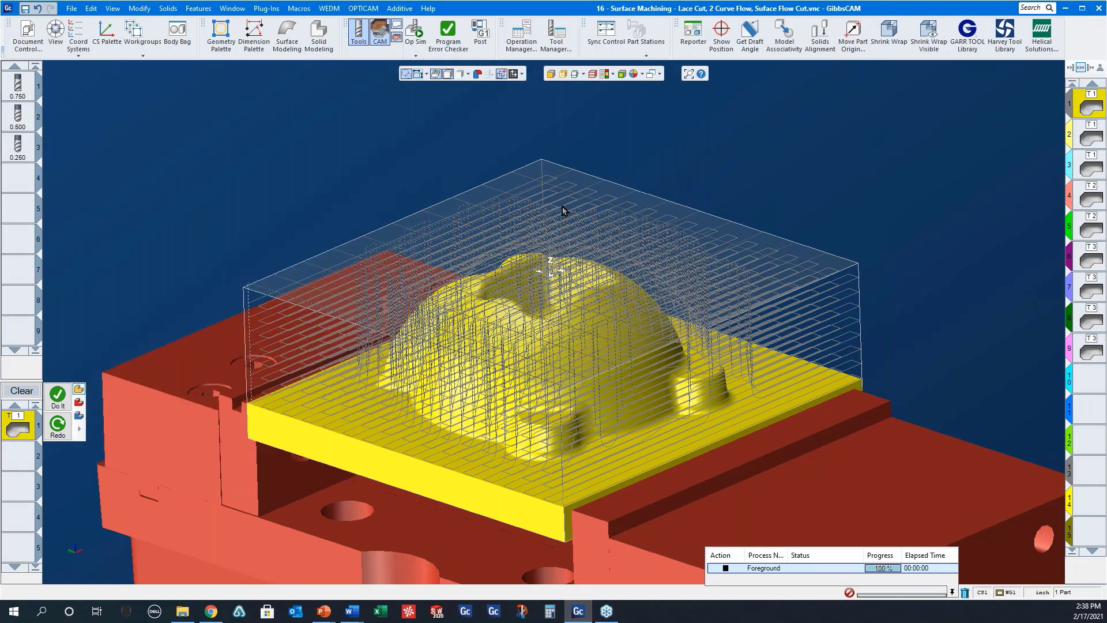
Step: Simulate the Constant Z Rough Lace Cut, inspect the roughed part, then reload the simulation and replay it before closing it
left_click(415, 31)
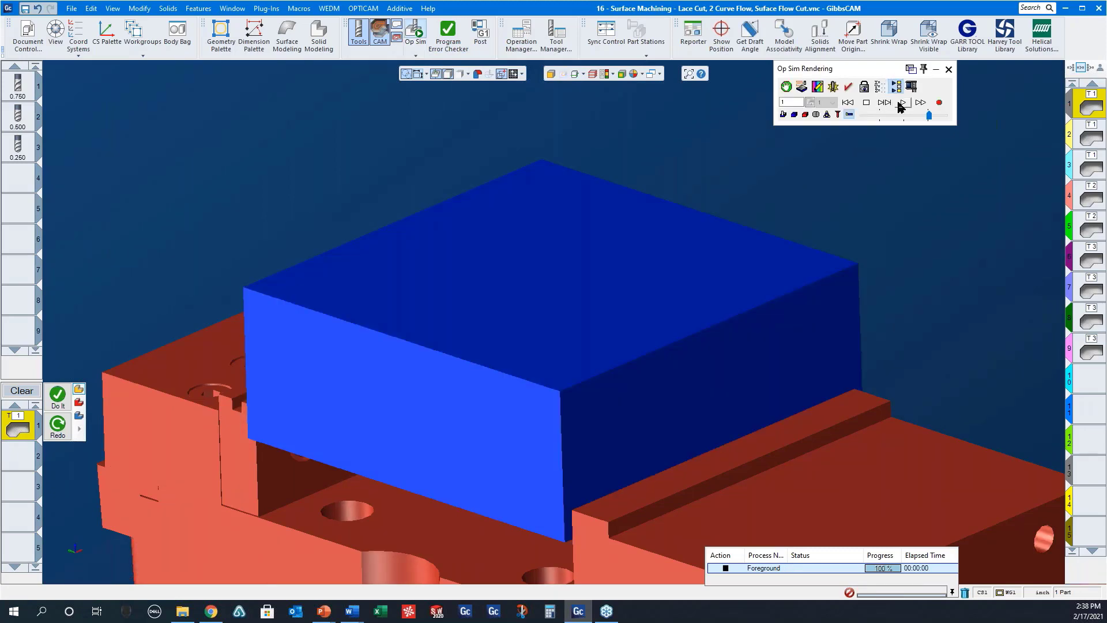
left_click(901, 103)
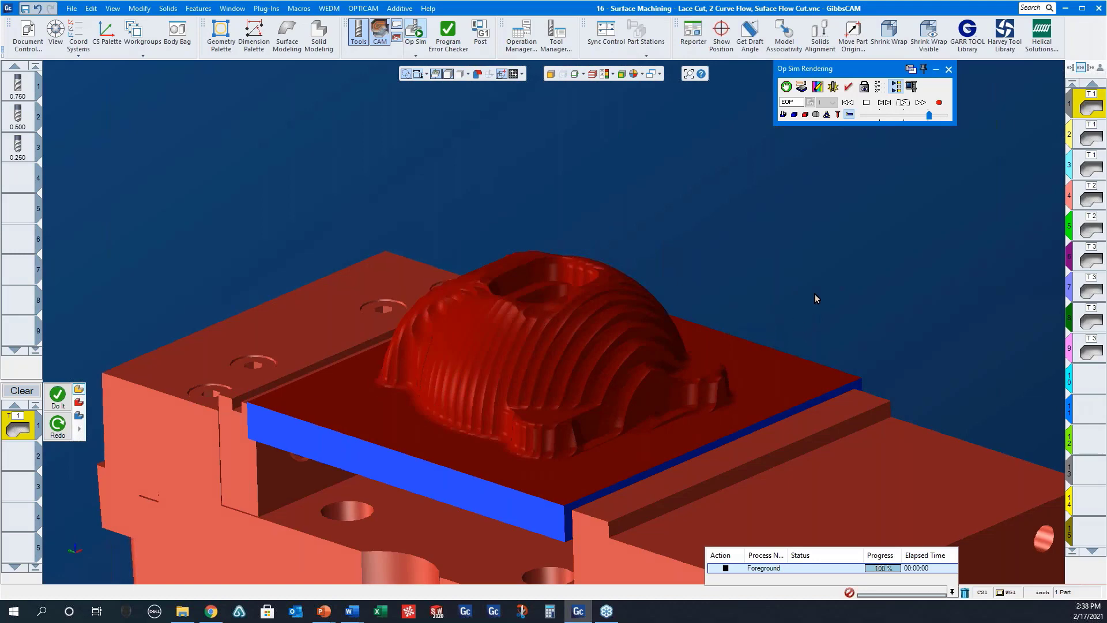
middle_click_drag(814, 293, 489, 257)
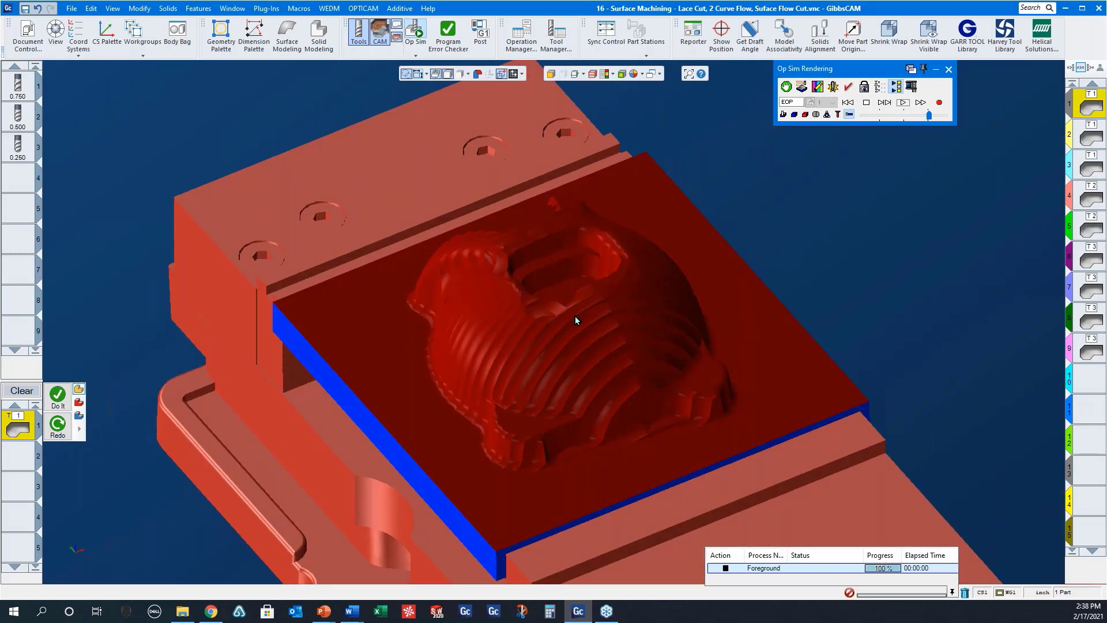
middle_click_drag(657, 350, 700, 341)
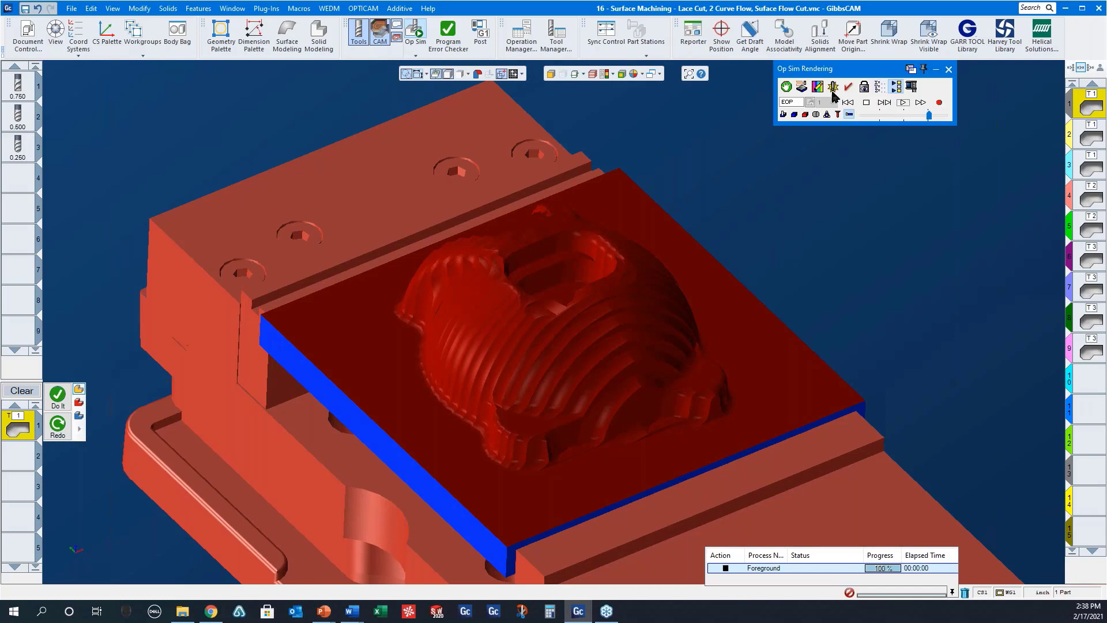
right_click(865, 77)
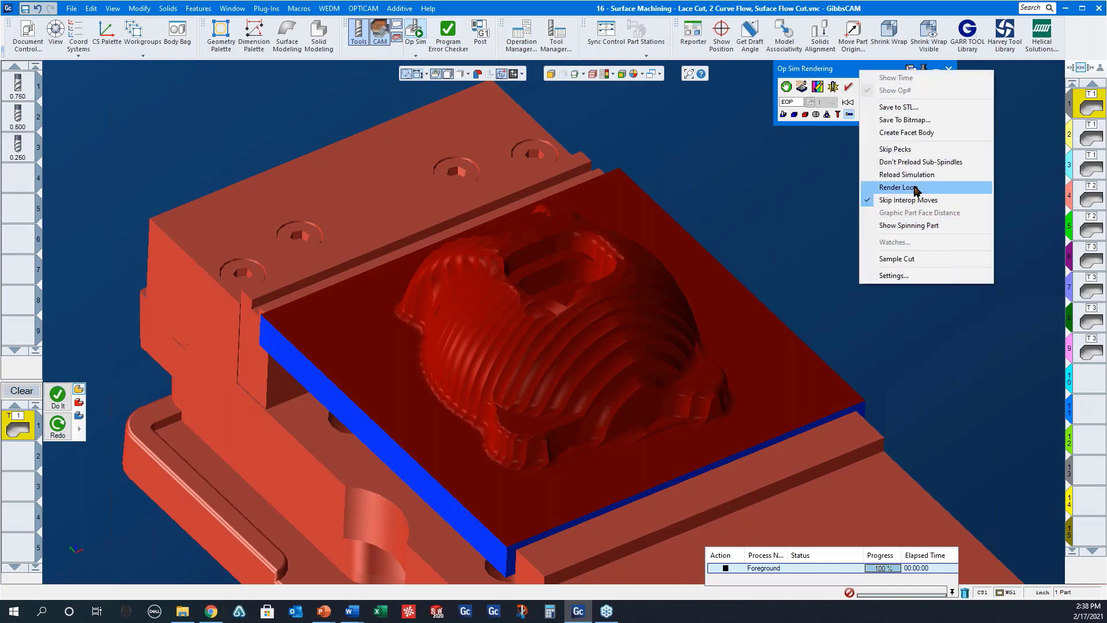
left_click(909, 175)
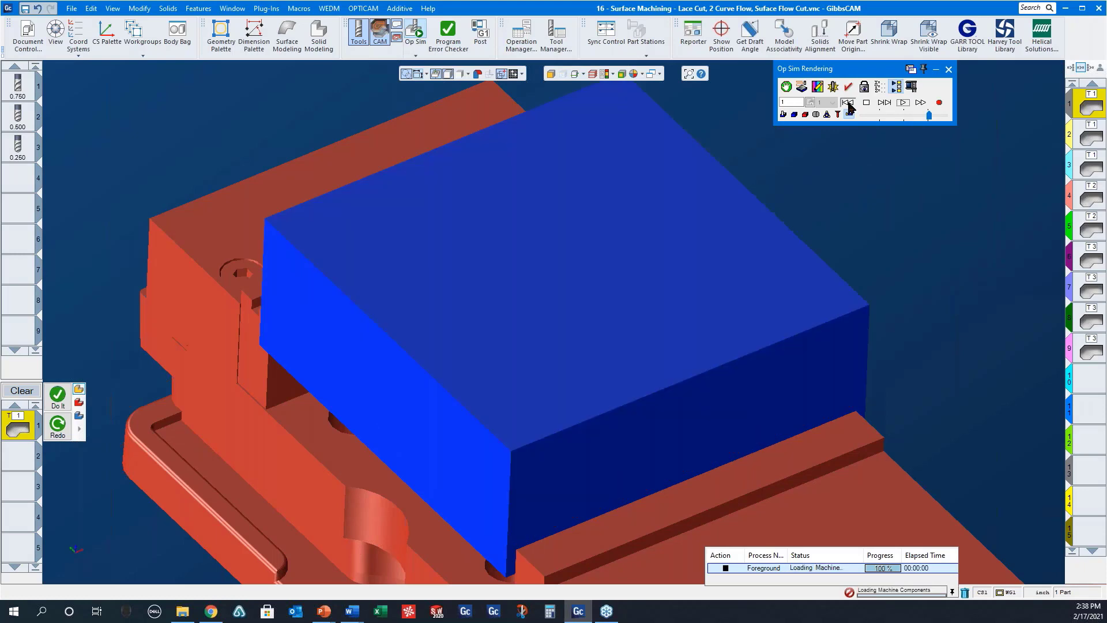
left_click(903, 103)
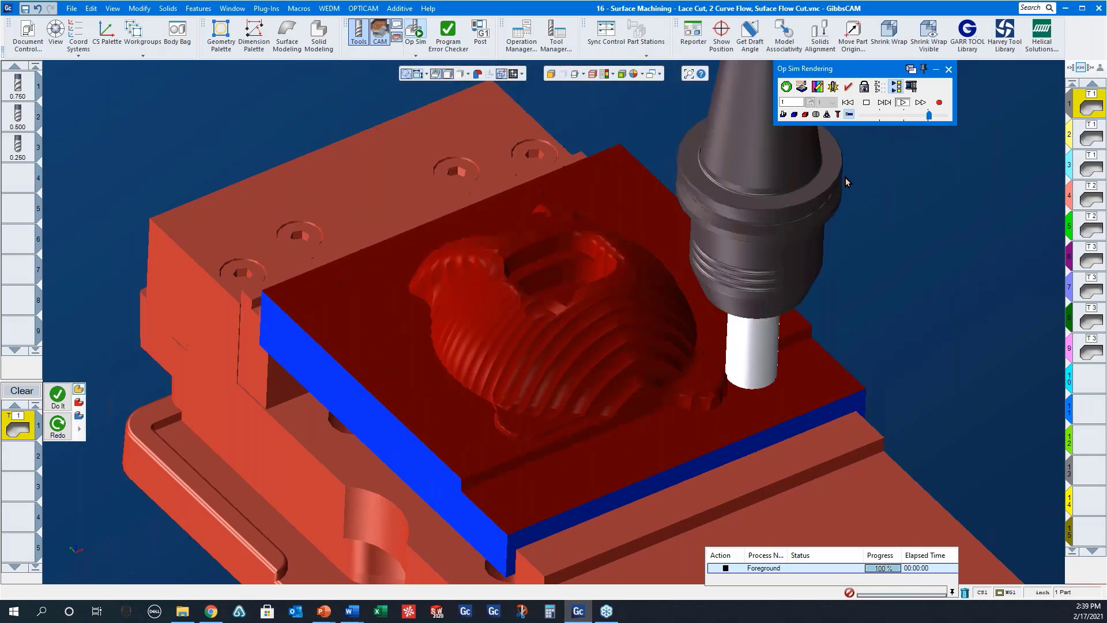
left_click(947, 70)
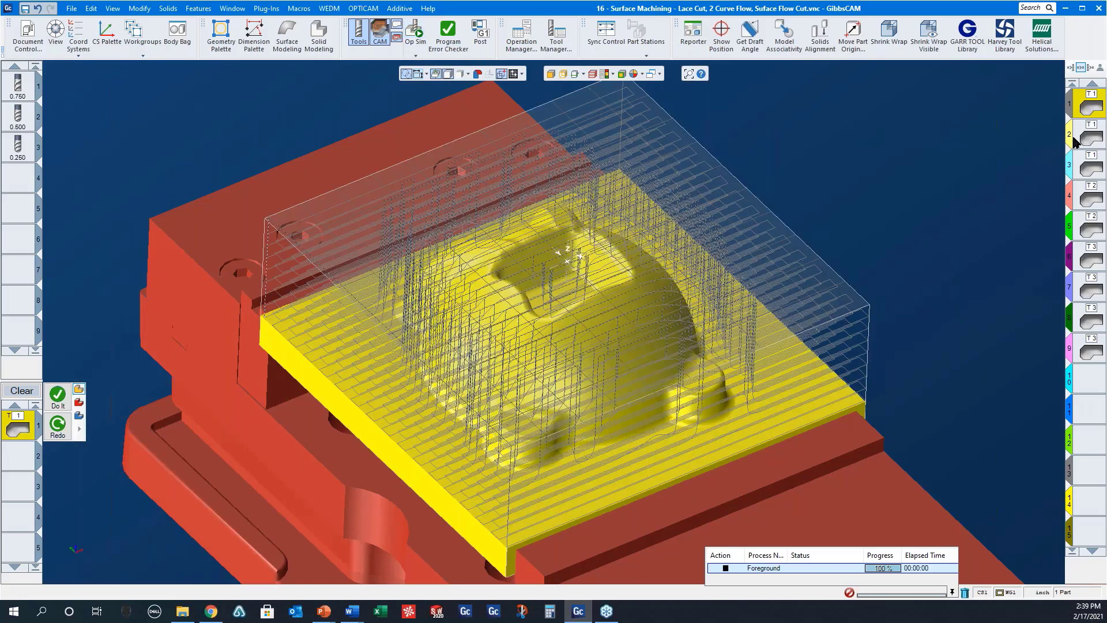
Step: Review operation 2's Lace Cut options for Z Surfaces Offset Rough with Constant Z Shift and examine its toolpath from the front
left_click(1076, 139)
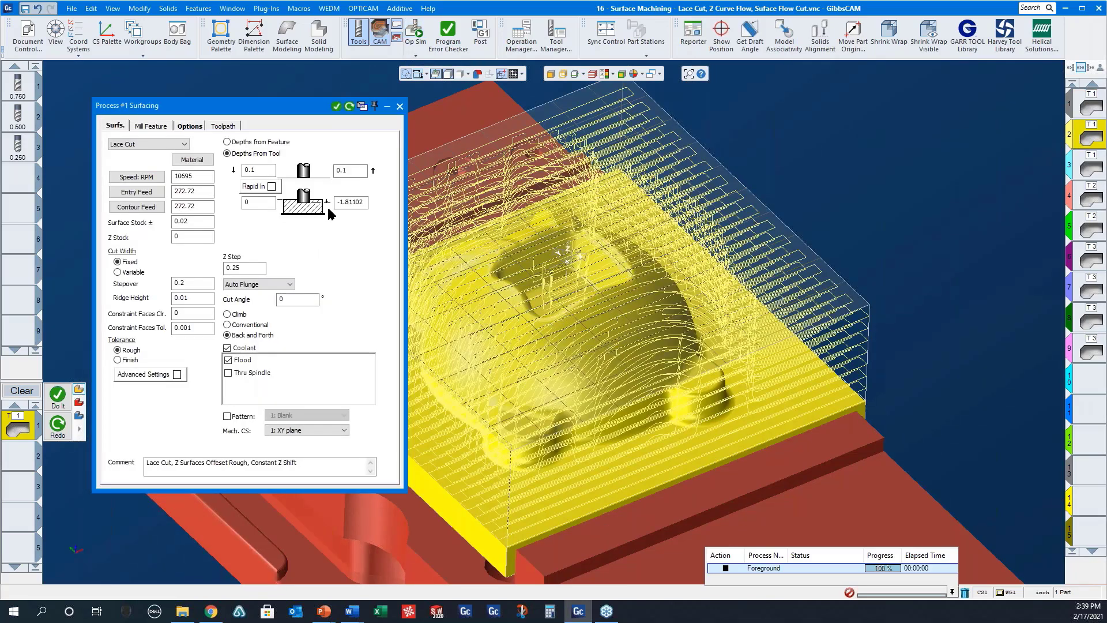
left_click(190, 126)
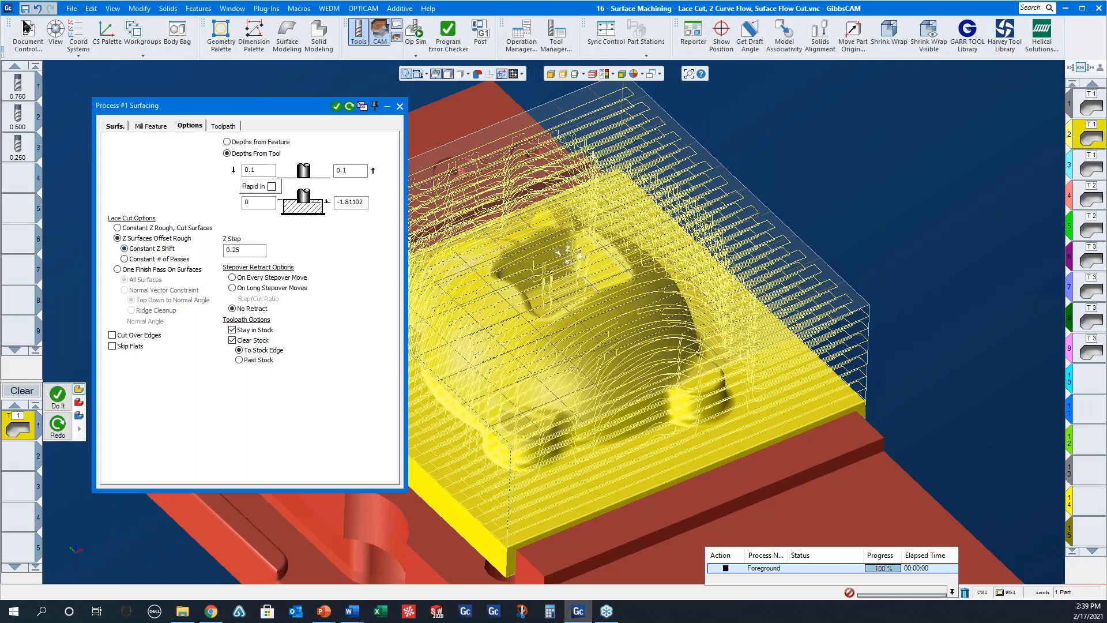
left_click(54, 32)
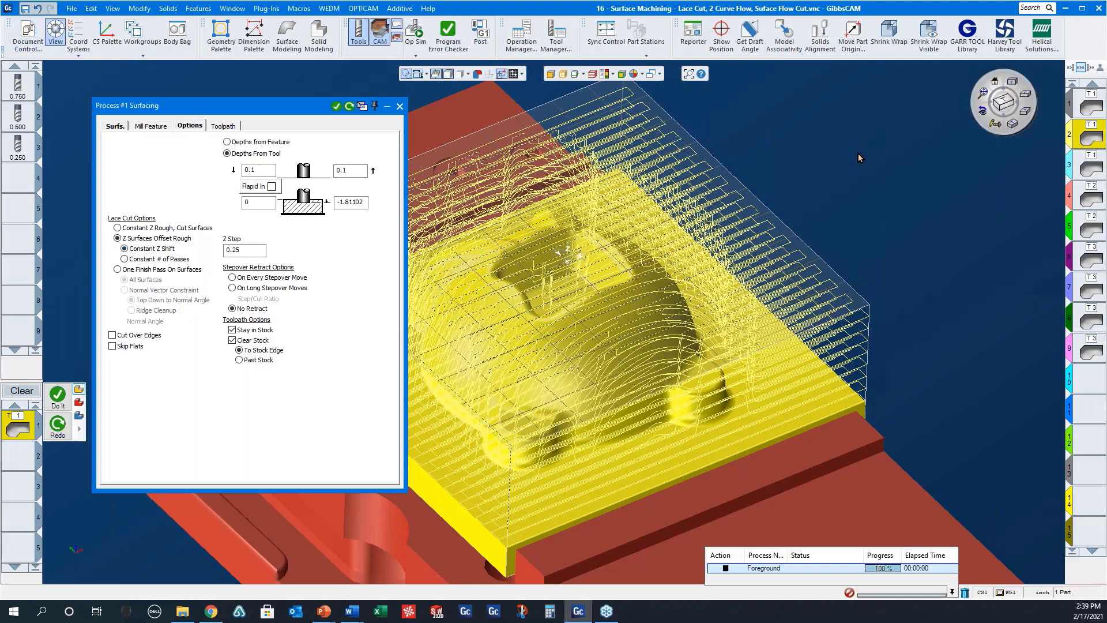
left_click(1028, 96)
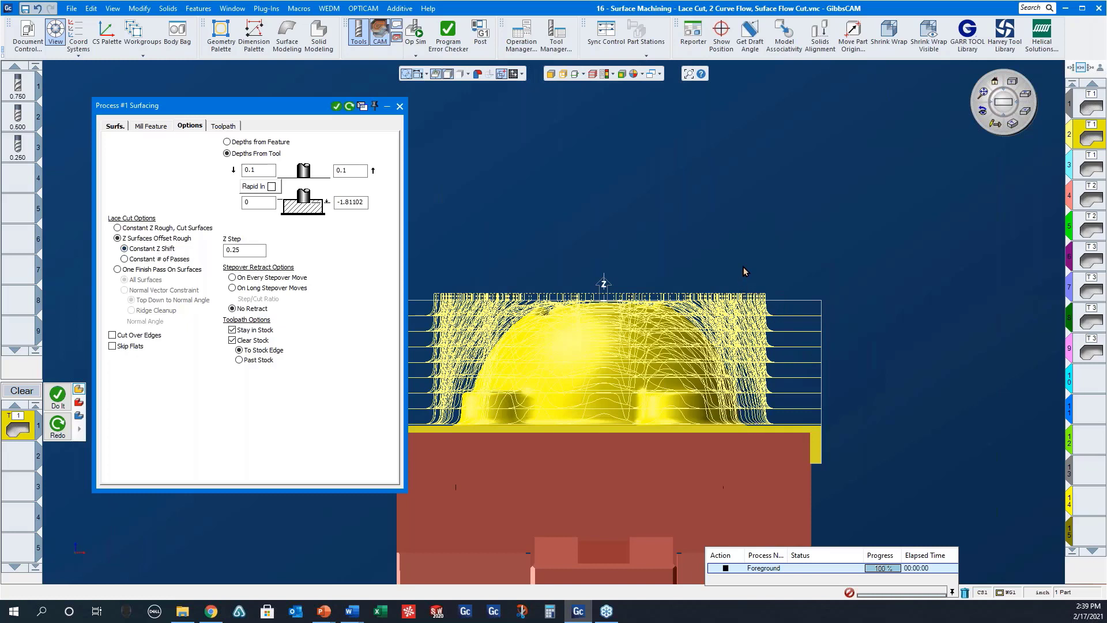
left_click(399, 106)
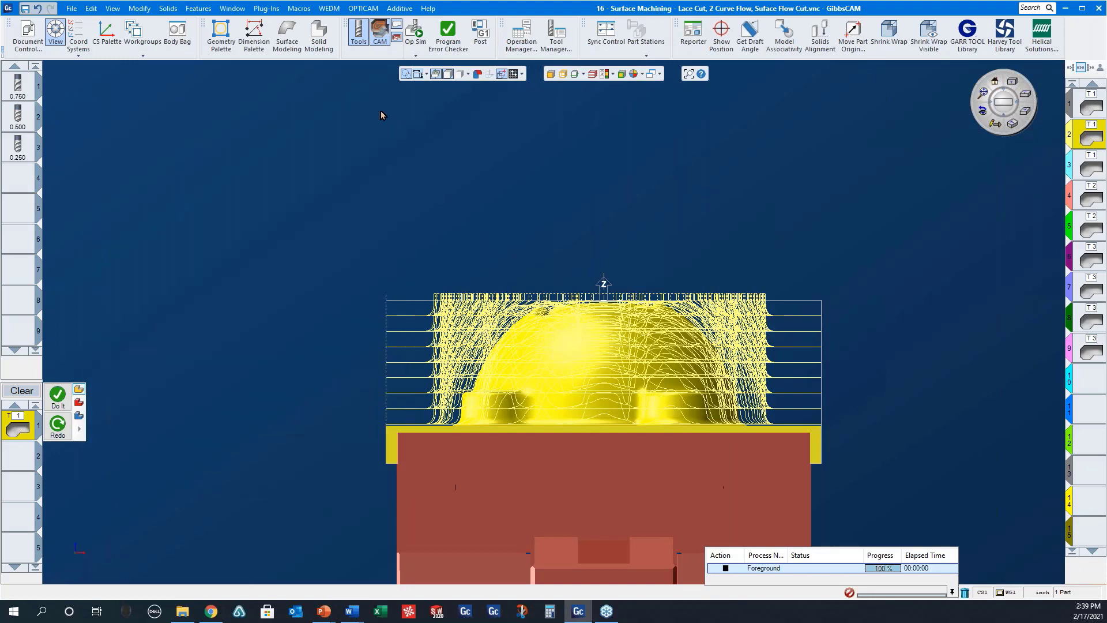
Step: Simulate the Constant Z Shift Lace Cut of operation 2 from the start in an isometric view and close the simulation
left_click(1013, 127)
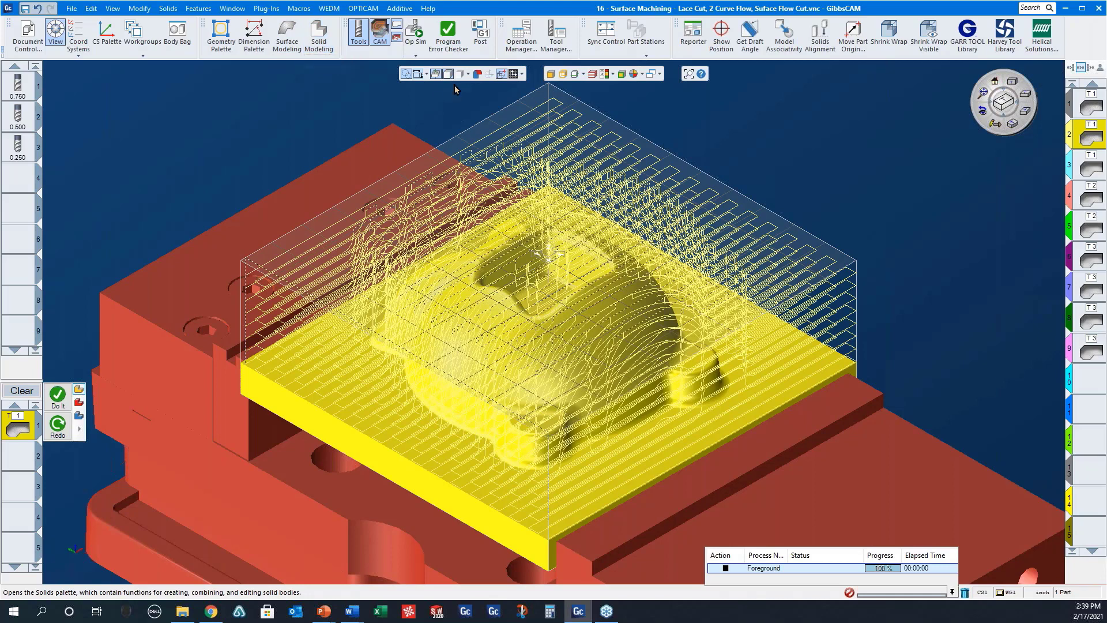
left_click(415, 33)
left_click(903, 105)
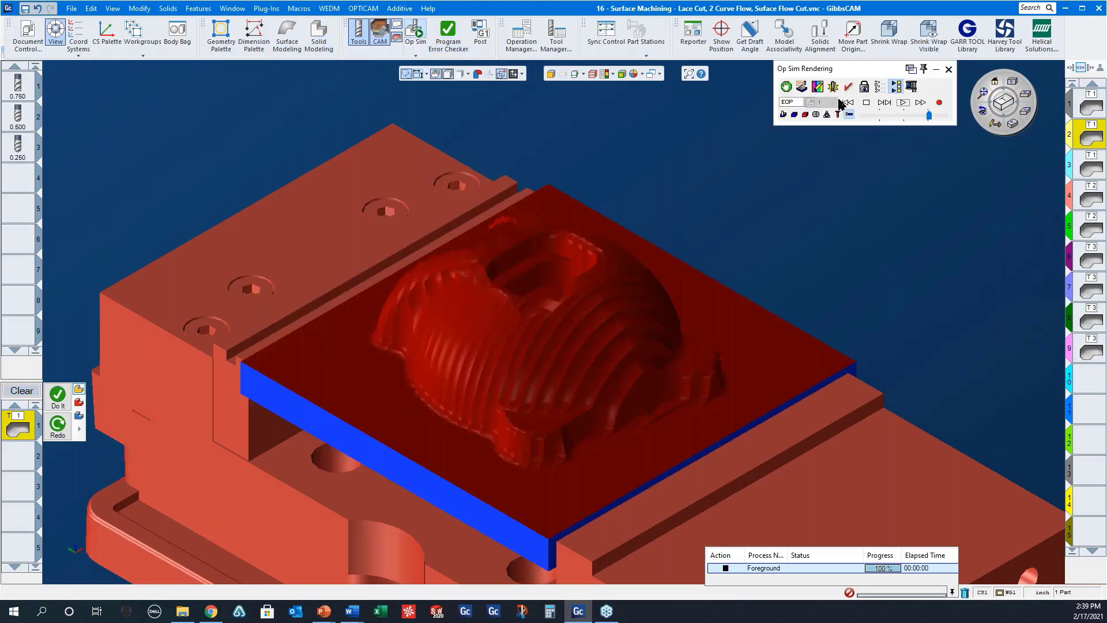
left_click(848, 104)
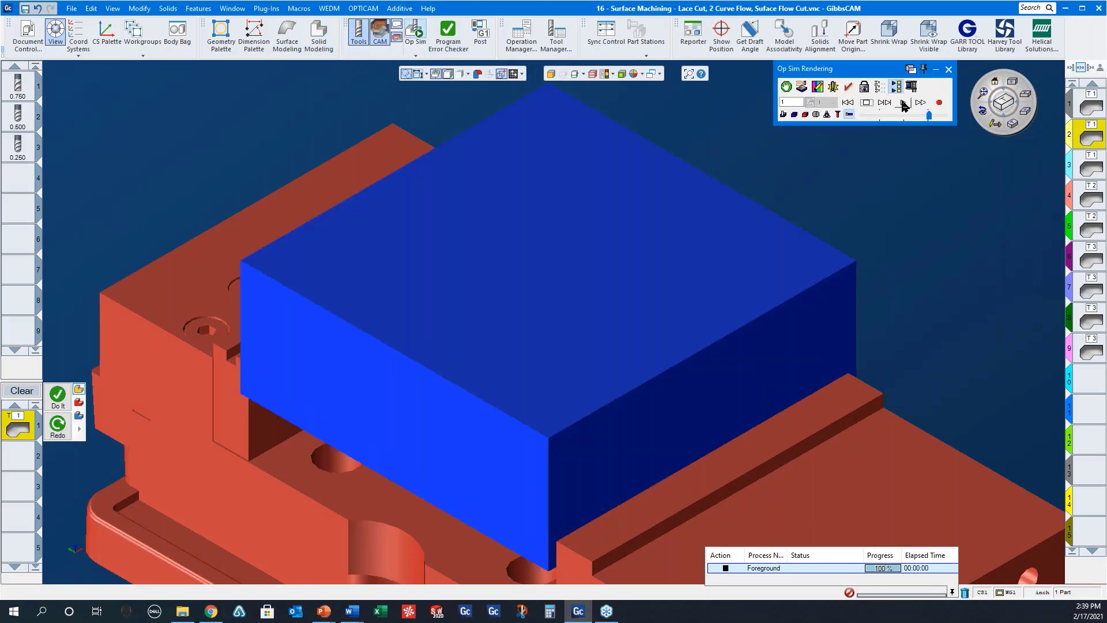
left_click(891, 104)
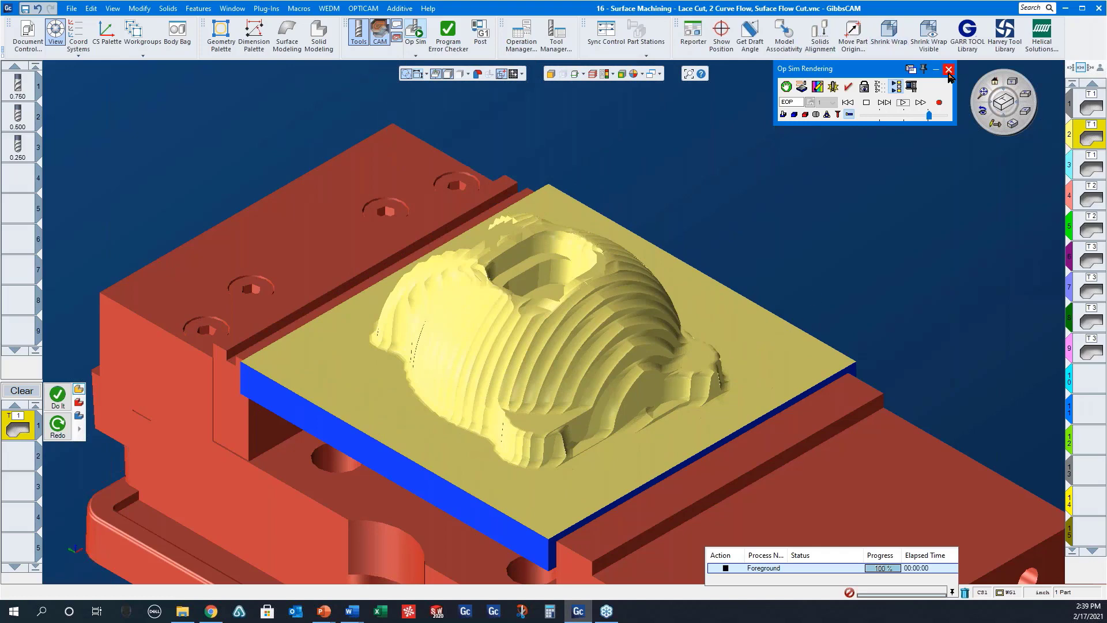
left_click(948, 70)
Step: Review operation 3's Lace Cut options for Z Surfaces Offset Rough with Constant # of Passes and examine its toolpath from the front
left_click(1091, 171)
double_click(1088, 172)
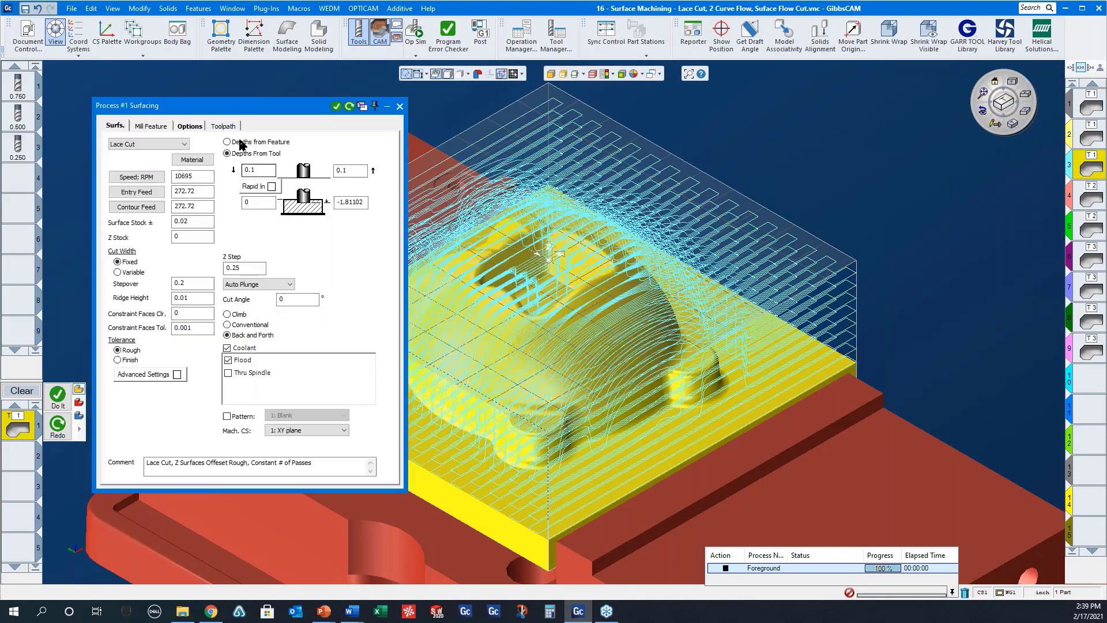
left_click(192, 127)
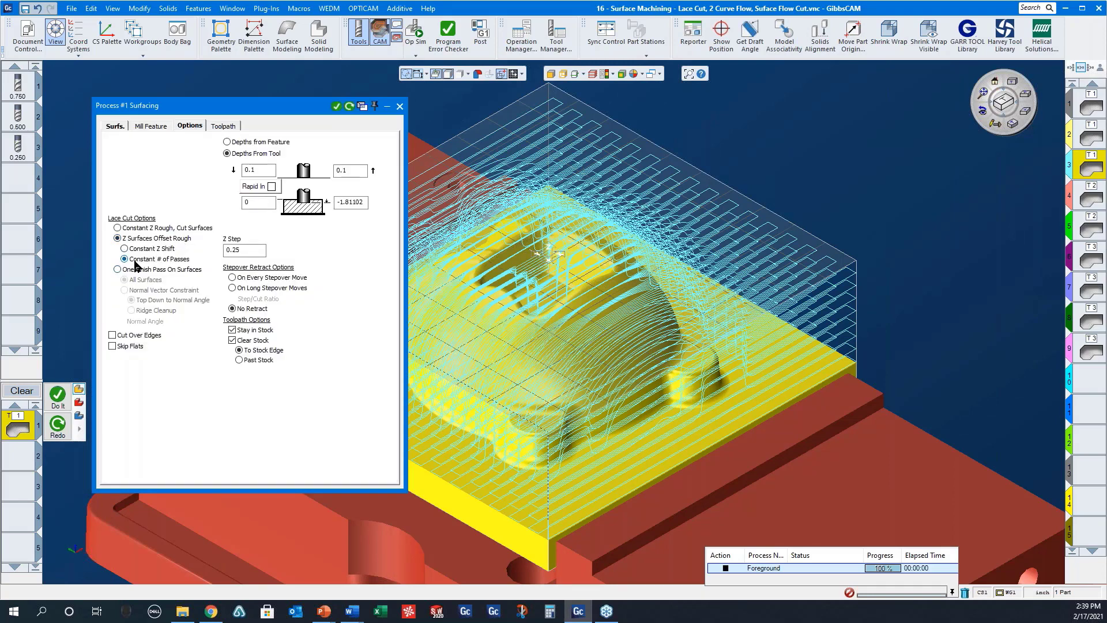
left_click(400, 106)
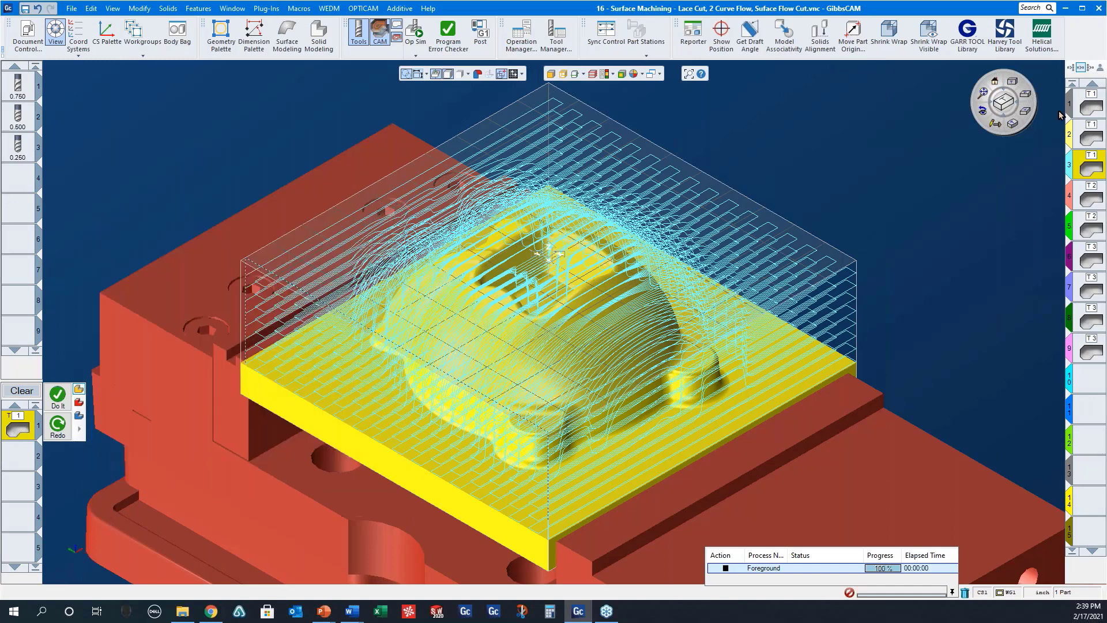
left_click(1030, 98)
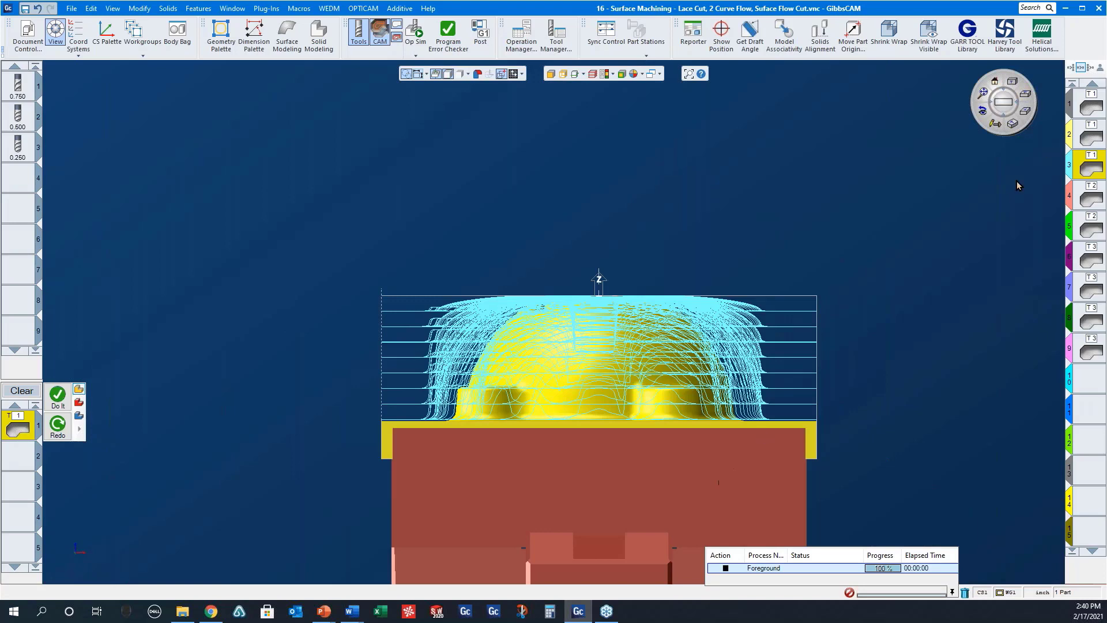
Step: Simulate the Constant # of Passes Lace Cut of operation 3 in an isometric view, raising the playback speed to finish the program
left_click(1017, 127)
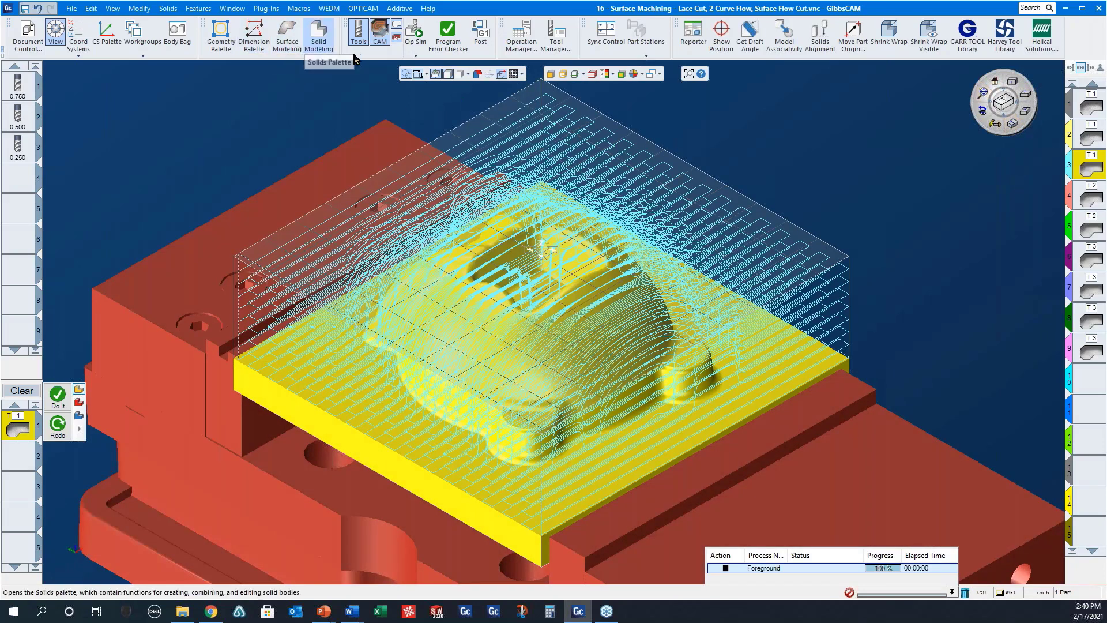
left_click(415, 55)
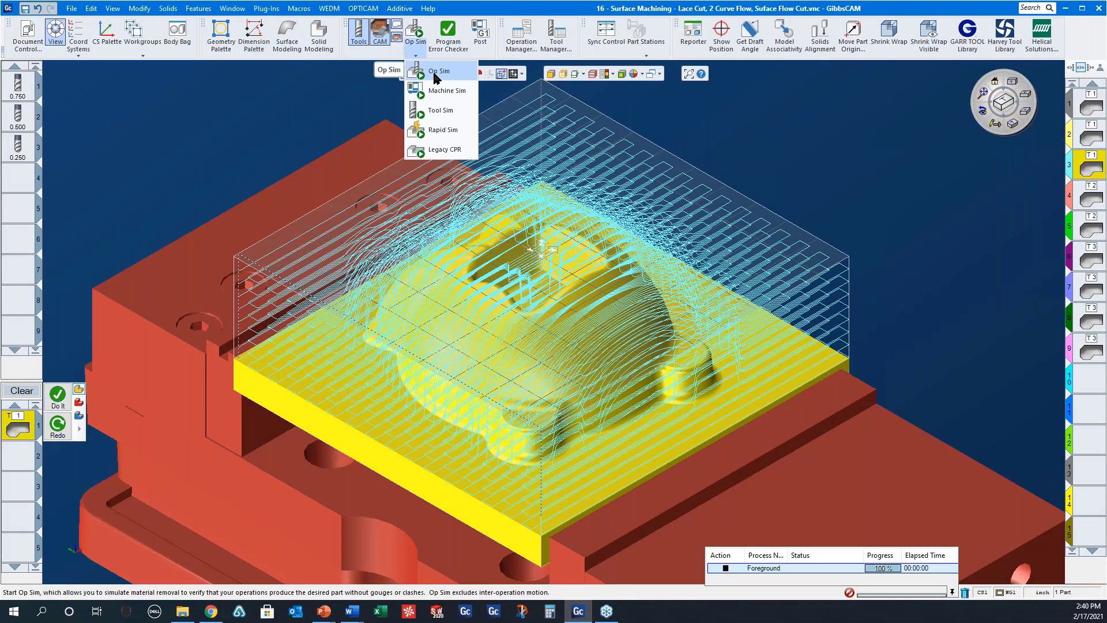
left_click(435, 72)
left_click(847, 103)
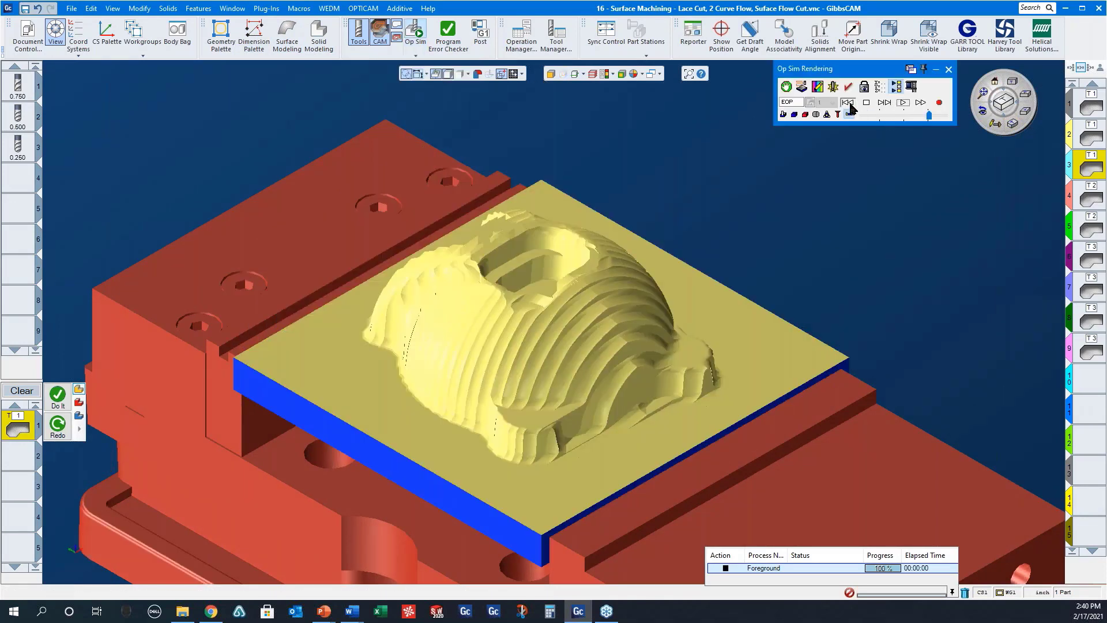
left_click(903, 103)
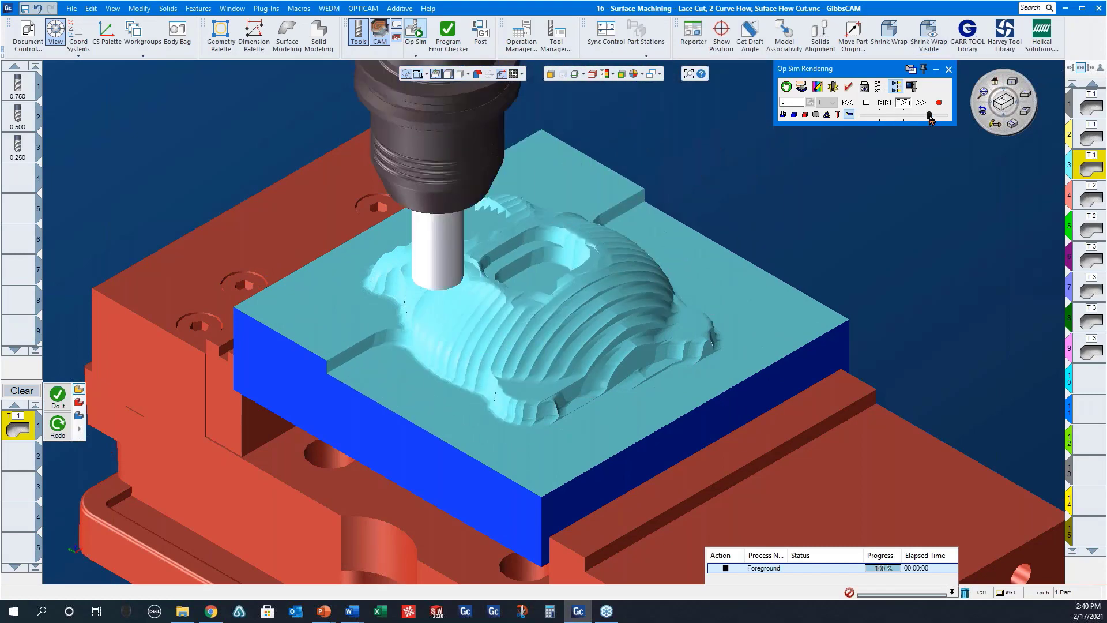
left_click_drag(929, 116, 940, 116)
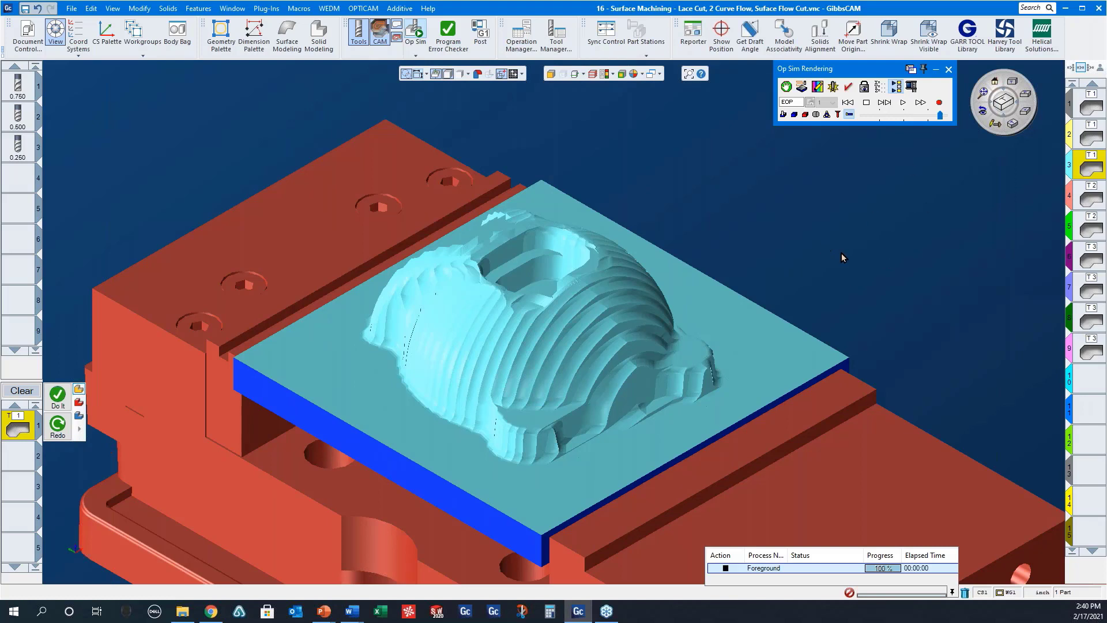
Step: Close the simulation and review operation 4's Lace Cut options for One Finish Pass On Surfaces with All Surfaces
left_click(948, 70)
left_click(1090, 199)
double_click(1089, 199)
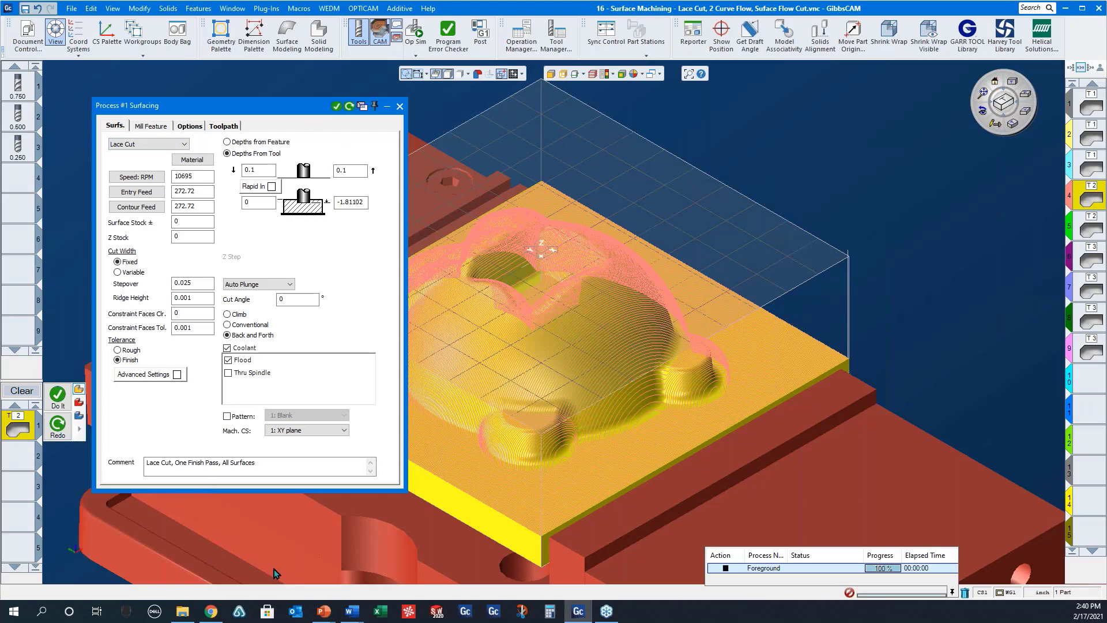
left_click(189, 125)
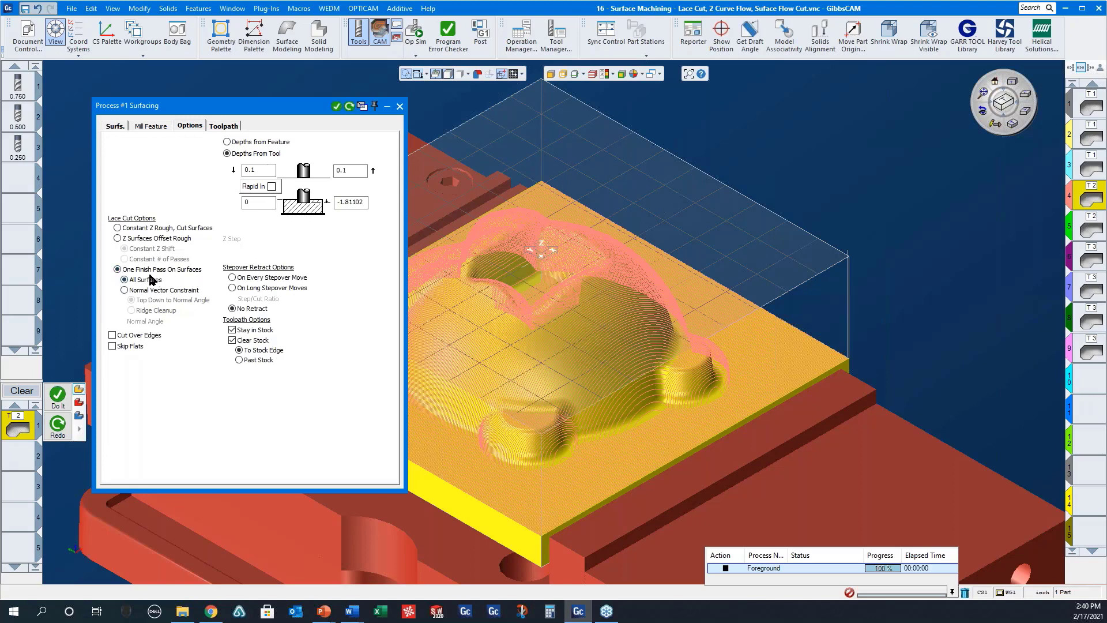
left_click(400, 107)
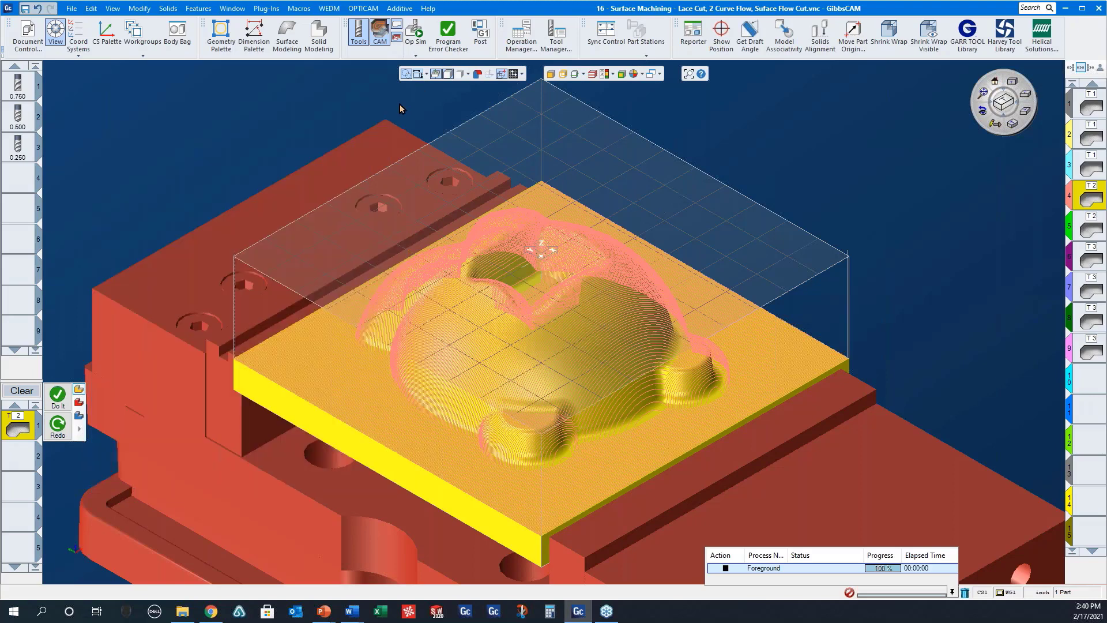
Step: Simulate operation 4's Lace Cut finish pass with Tool Sim instead of Op Sim and close the simulation
left_click(418, 39)
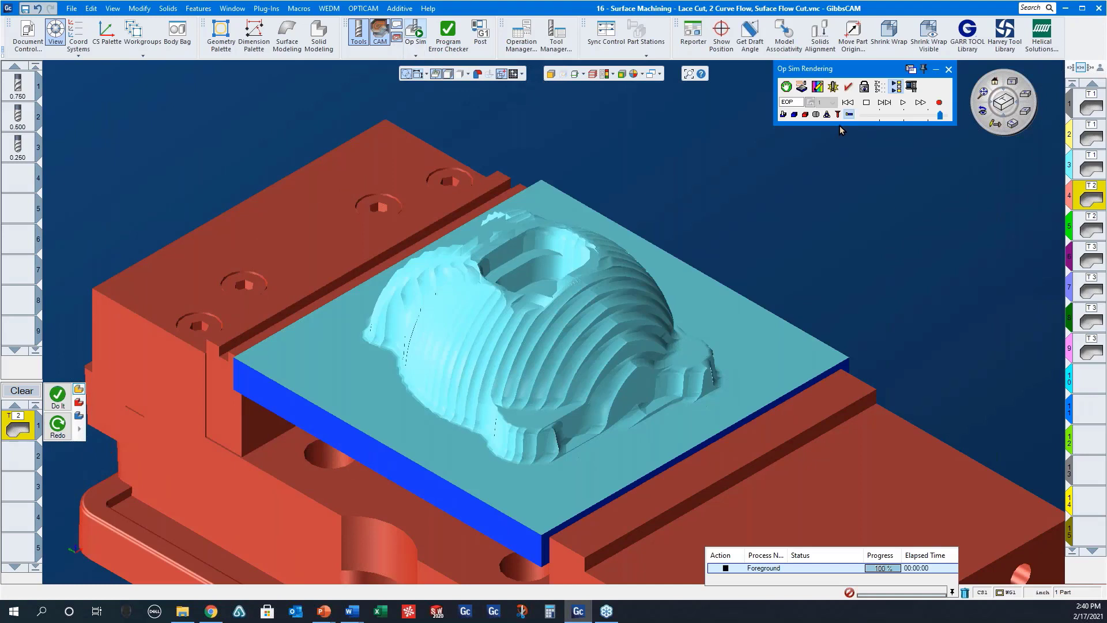
left_click(847, 102)
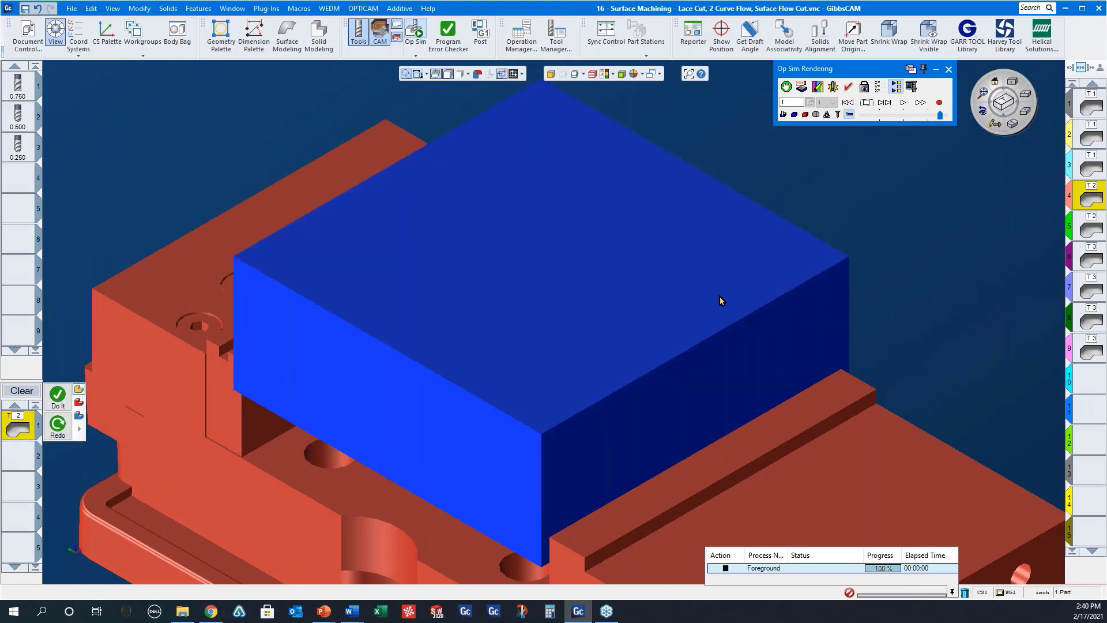
left_click(415, 56)
left_click(437, 110)
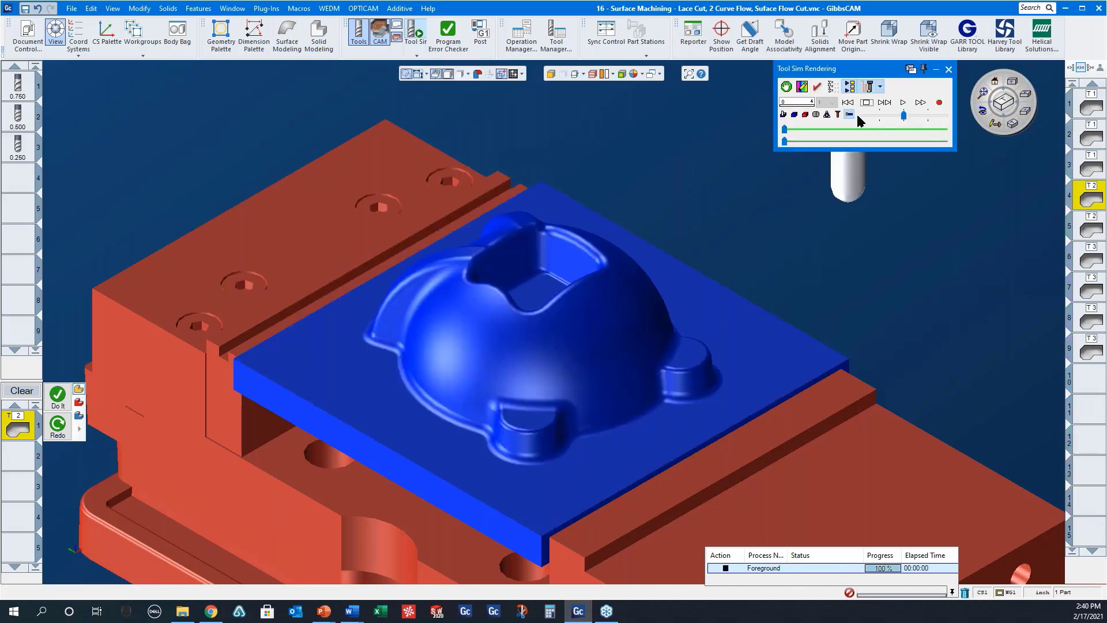
left_click(903, 103)
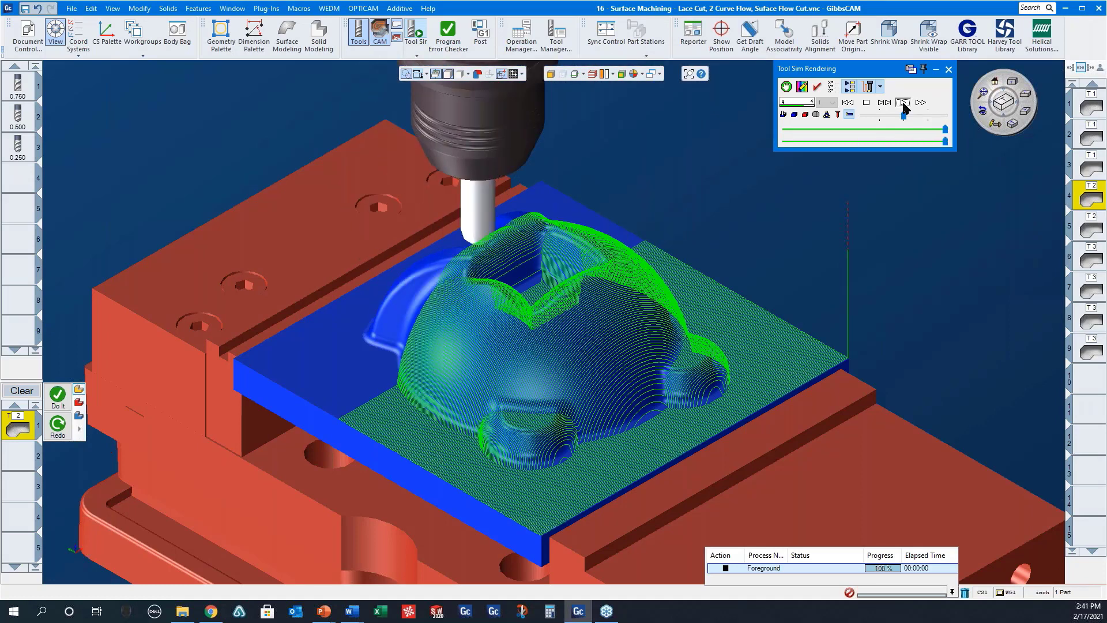
left_click(948, 70)
Step: Review operation 5's Lace Cut options for Normal Vector Constraint with Ridge Cleanup and examine its toolpath in 3D
left_click(1090, 230)
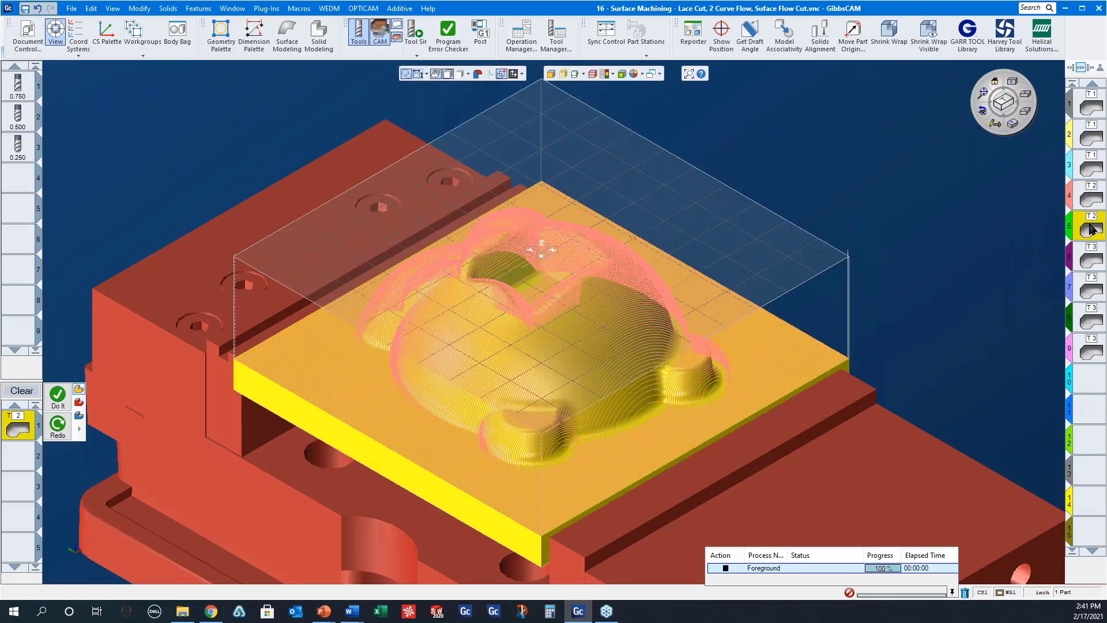
double_click(1090, 230)
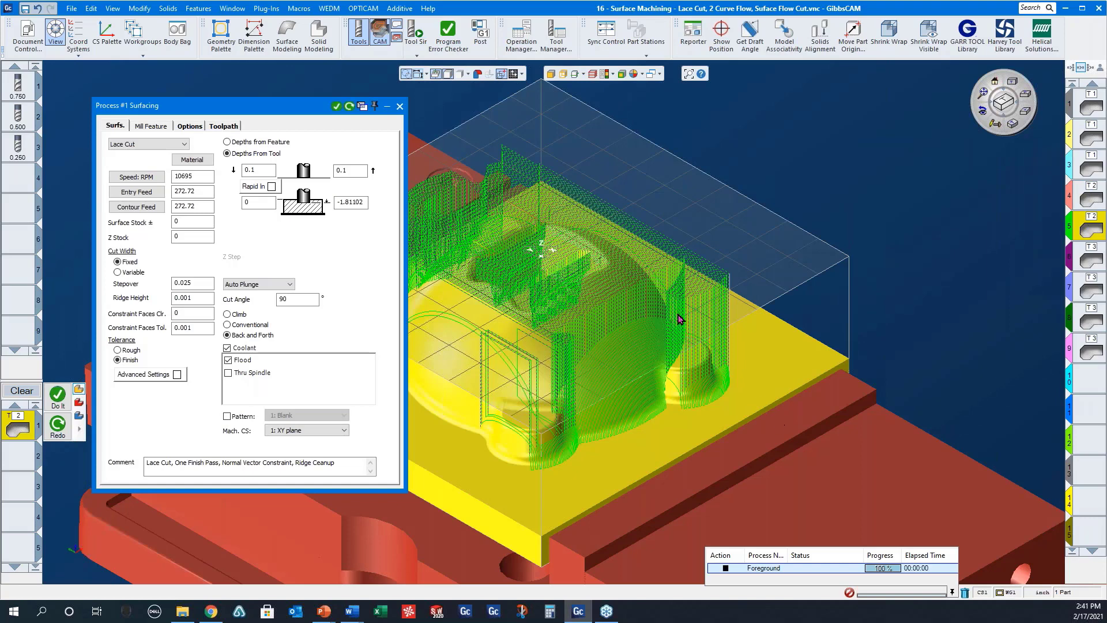
middle_click_drag(646, 321, 678, 371)
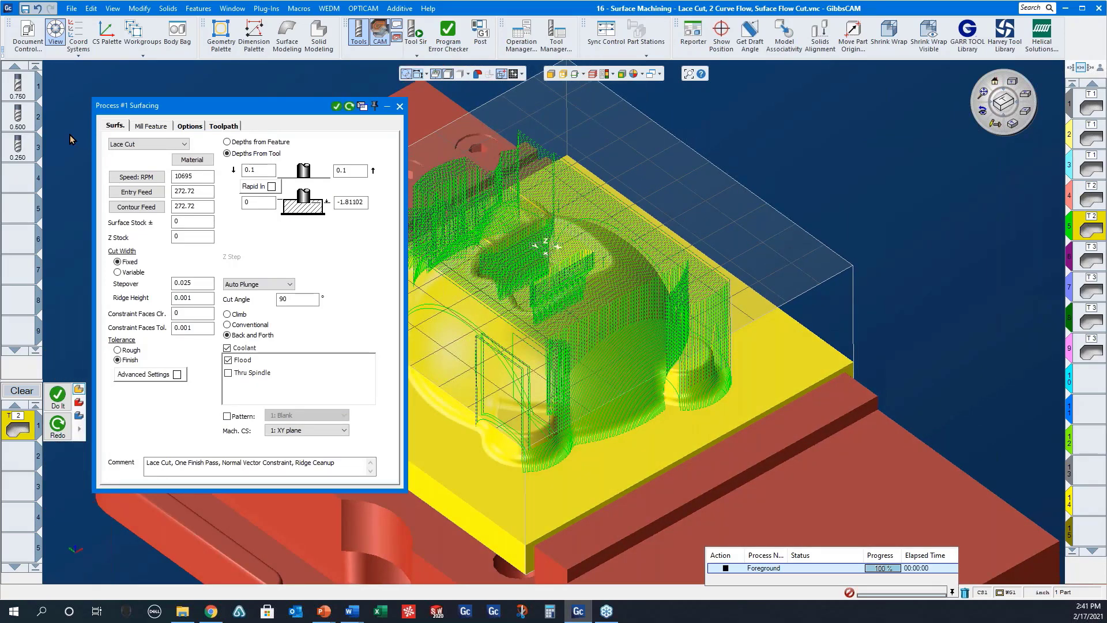
left_click(189, 126)
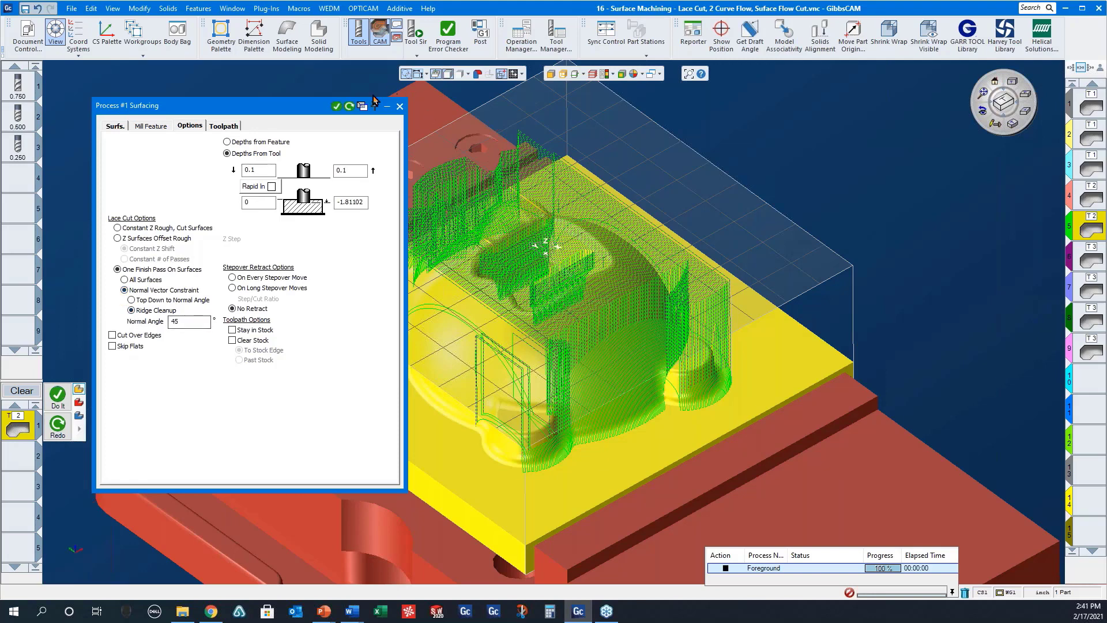
left_click(400, 106)
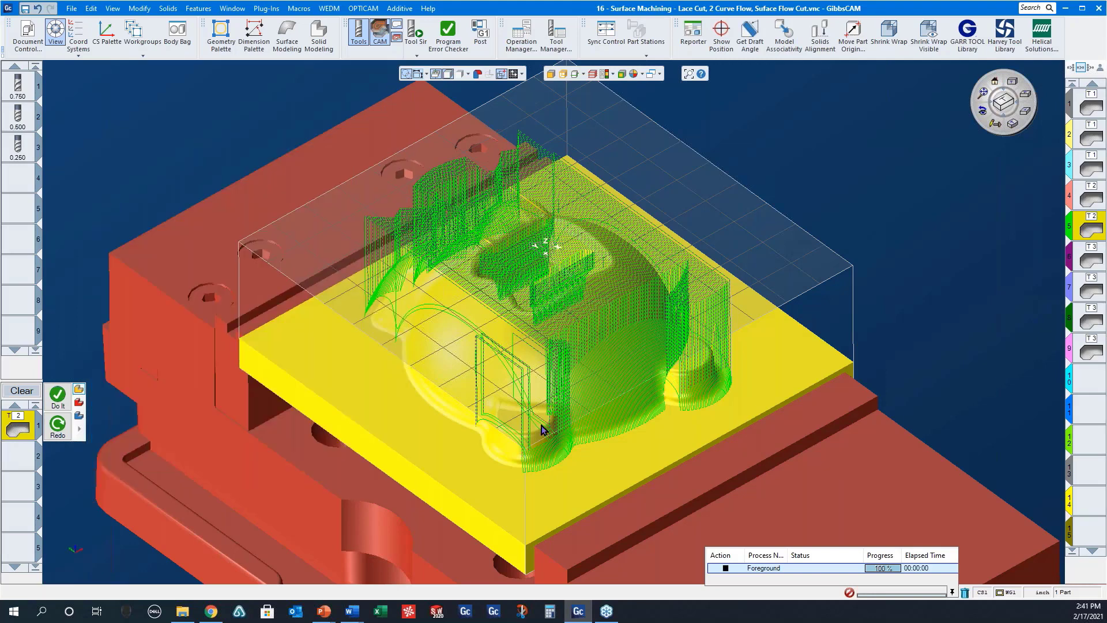
middle_click_drag(703, 337, 660, 334)
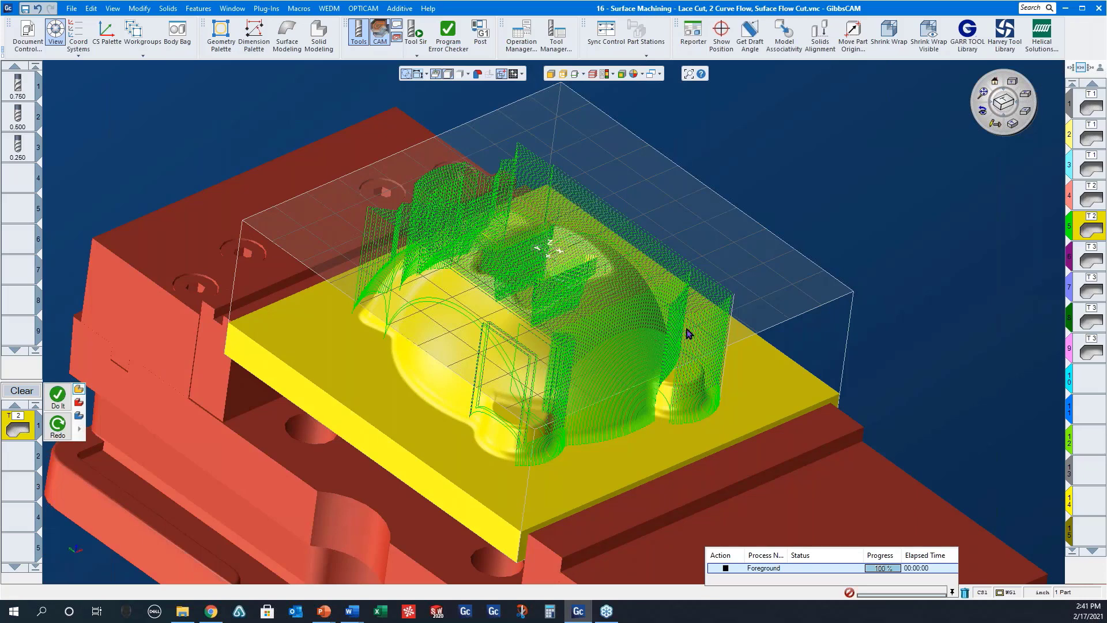
Step: Run operation 5's Ridge Cleanup Lace Cut in Tool Sim and close the simulation
left_click(414, 31)
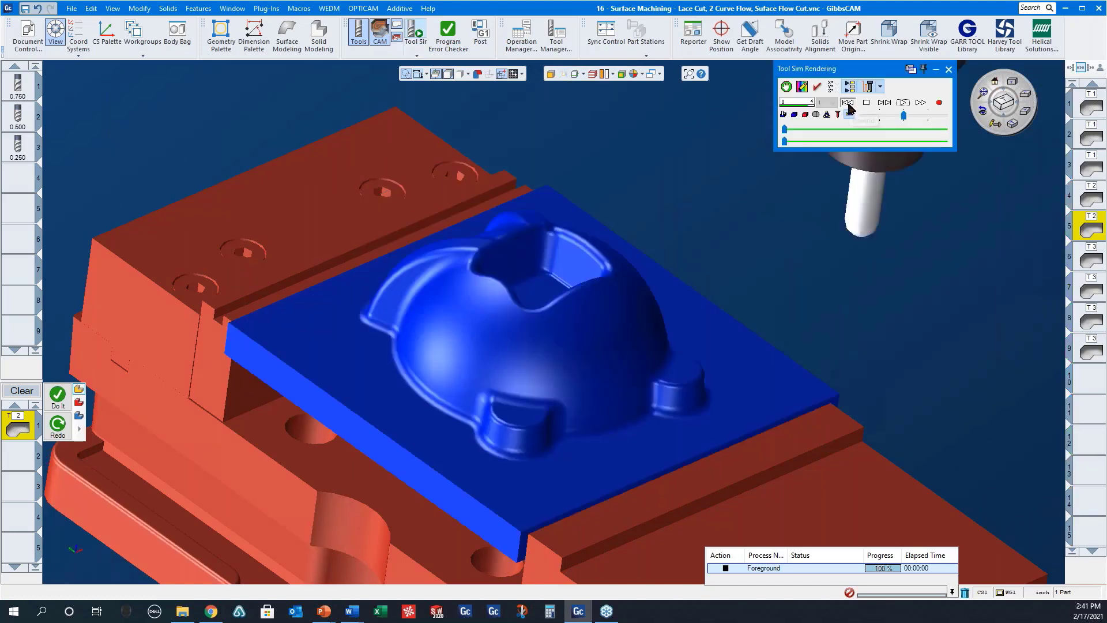
left_click(903, 103)
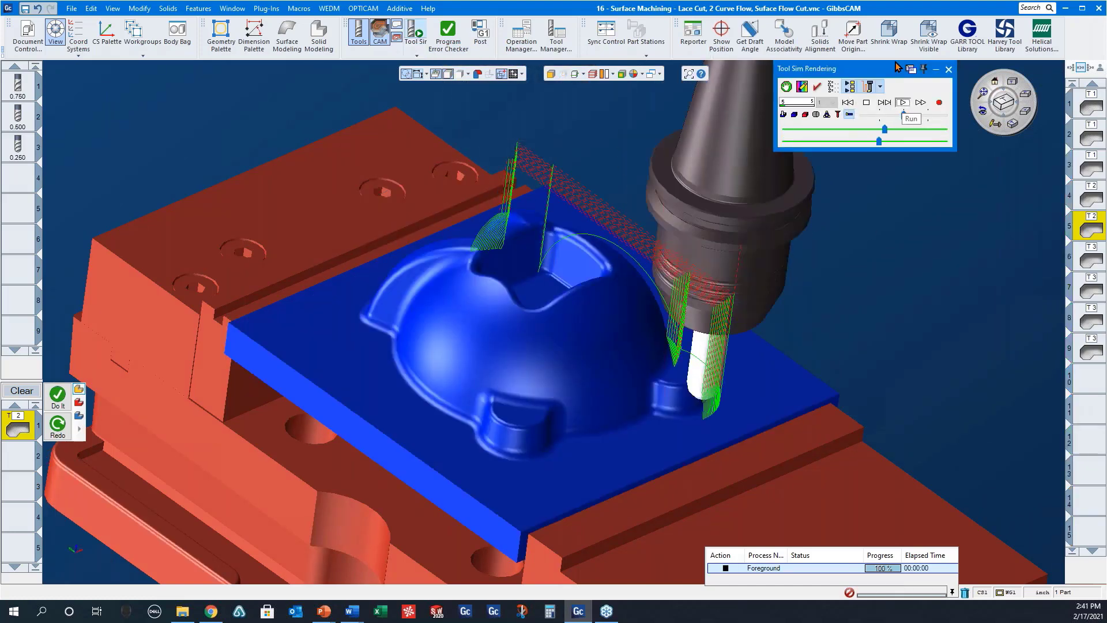
left_click(902, 104)
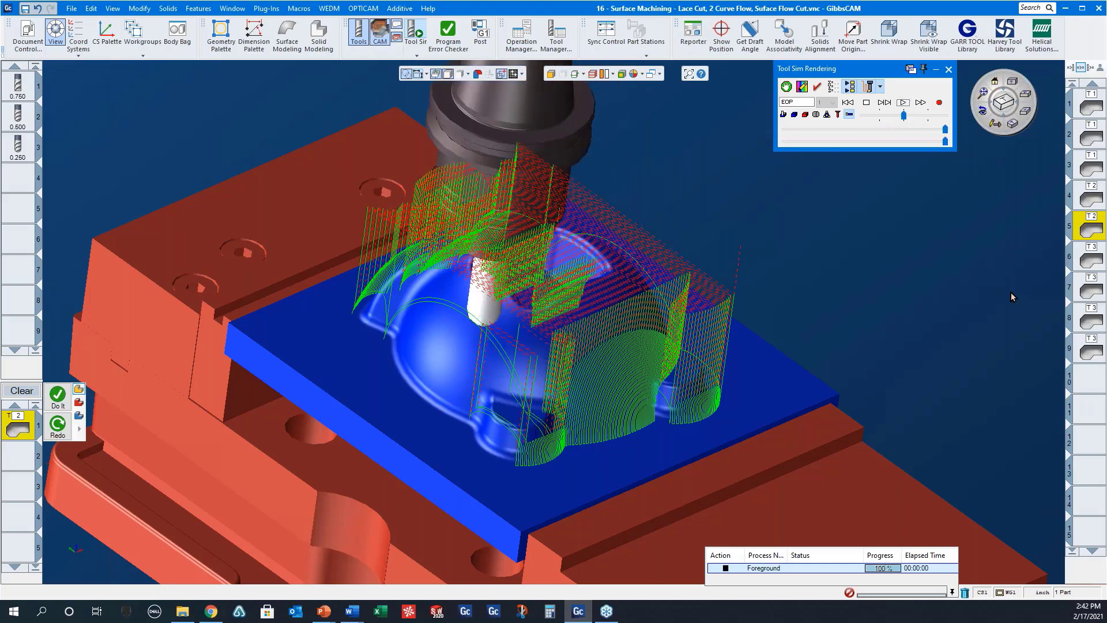
left_click(948, 69)
Step: Review operation 6's Surface Flow Cut settings and examine its toolpath around the pocket's rim
left_click(1090, 262)
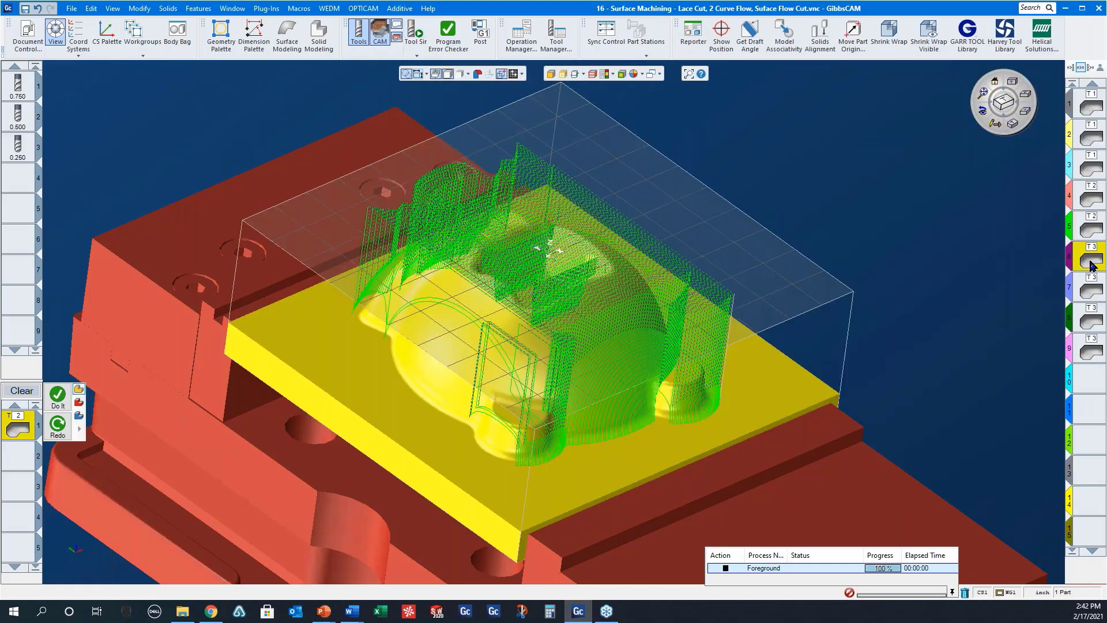
double_click(1091, 265)
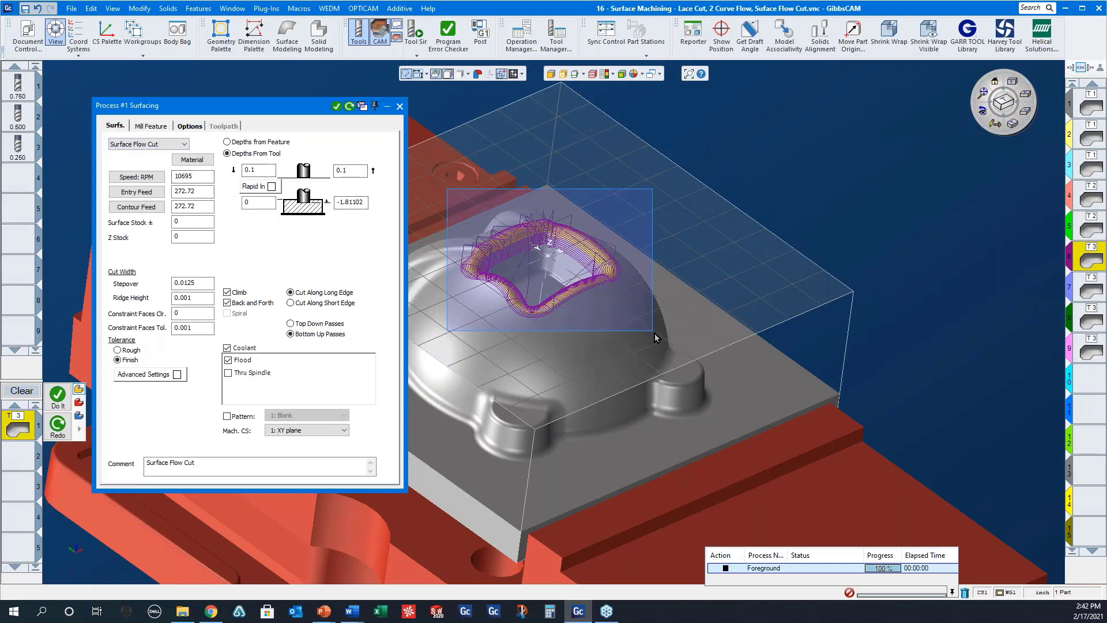
scroll(548, 234, "up", 5)
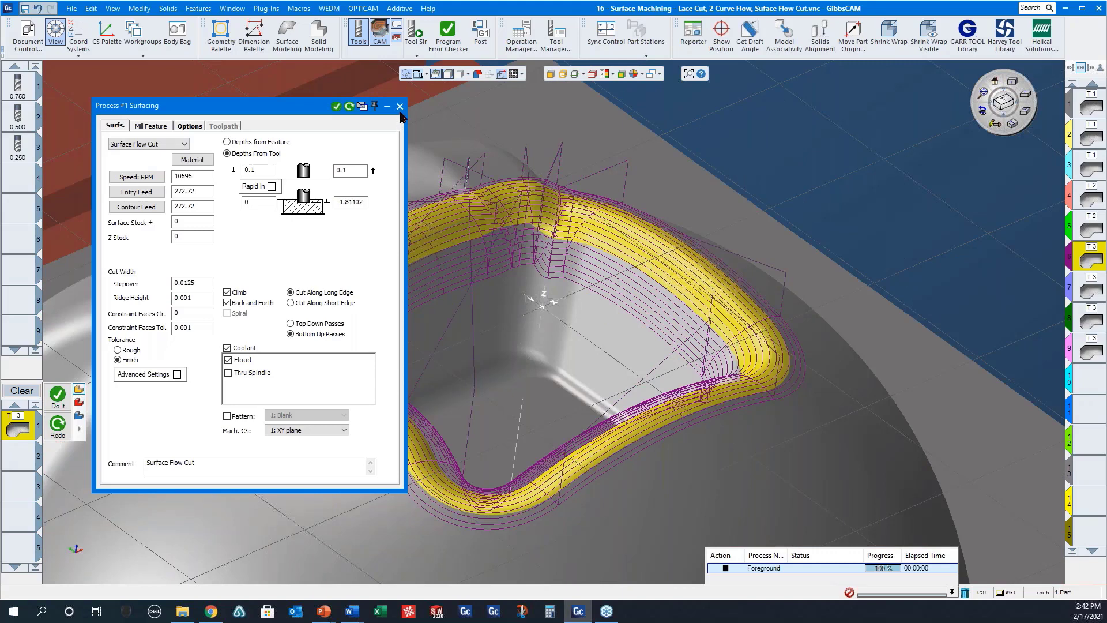
left_click(399, 107)
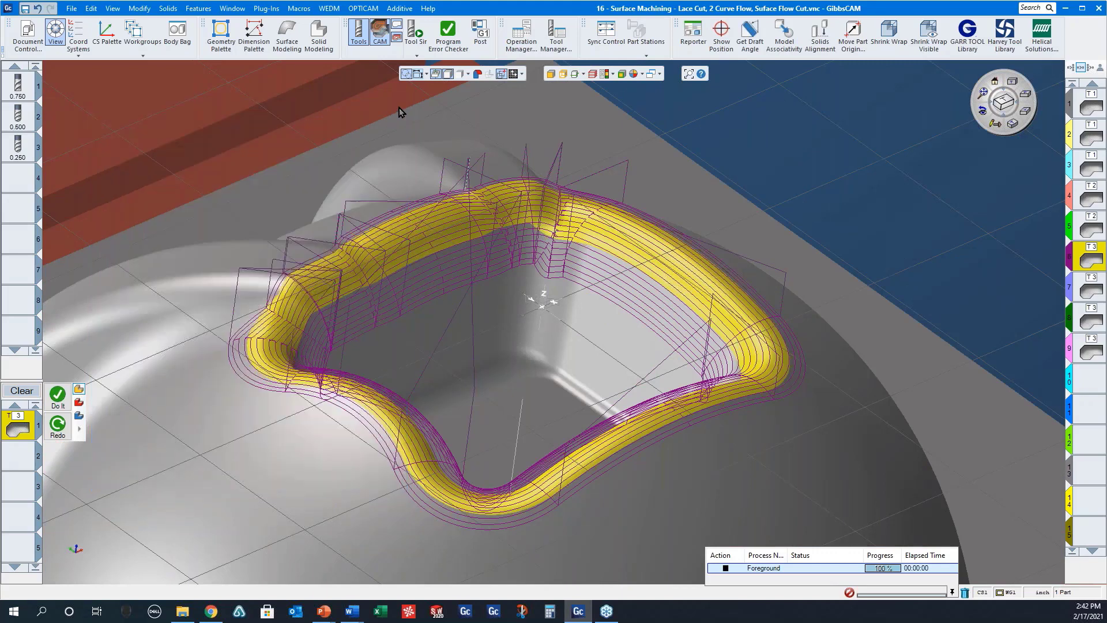
Step: Clear the current face selection and reselect the pocket rim's fillet faces from two sides using Select Fillets
right_click(674, 273)
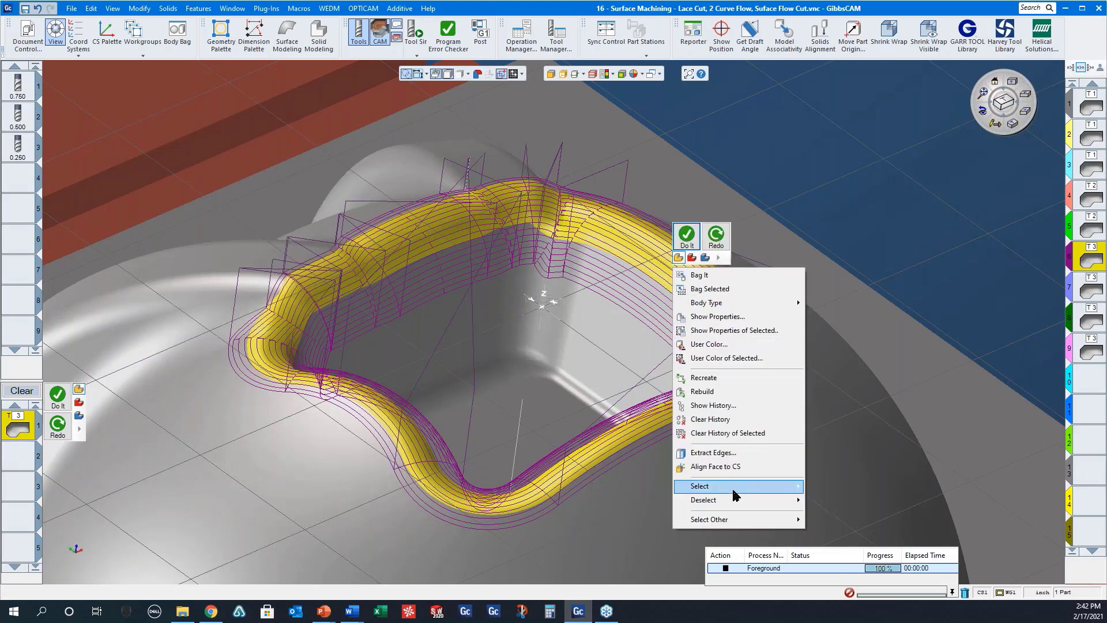
mouse_move(732, 486)
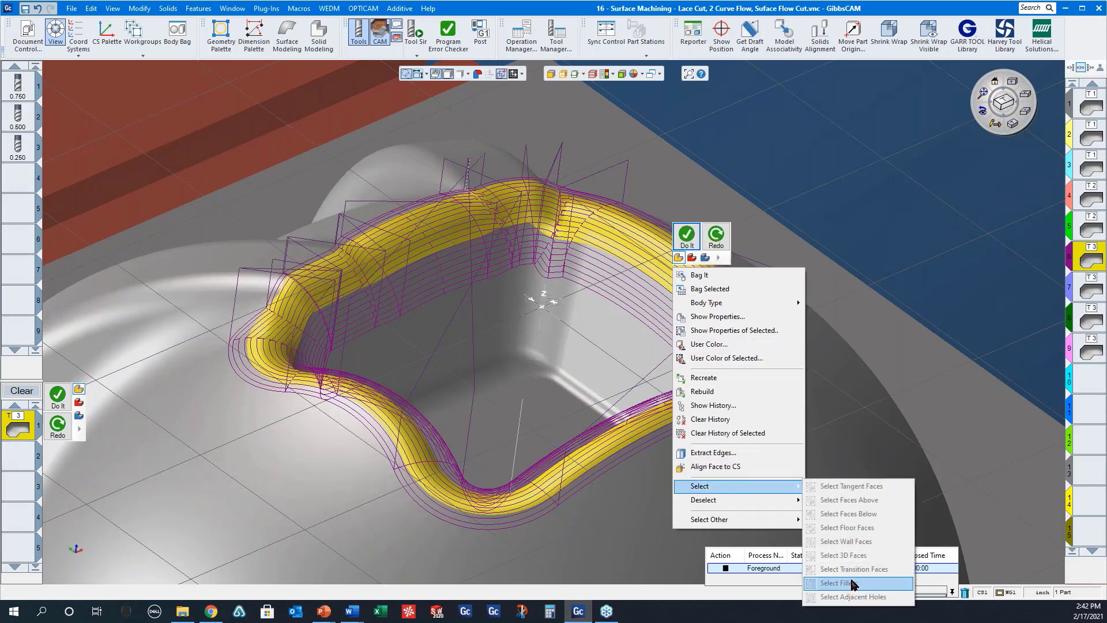
left_click(901, 186)
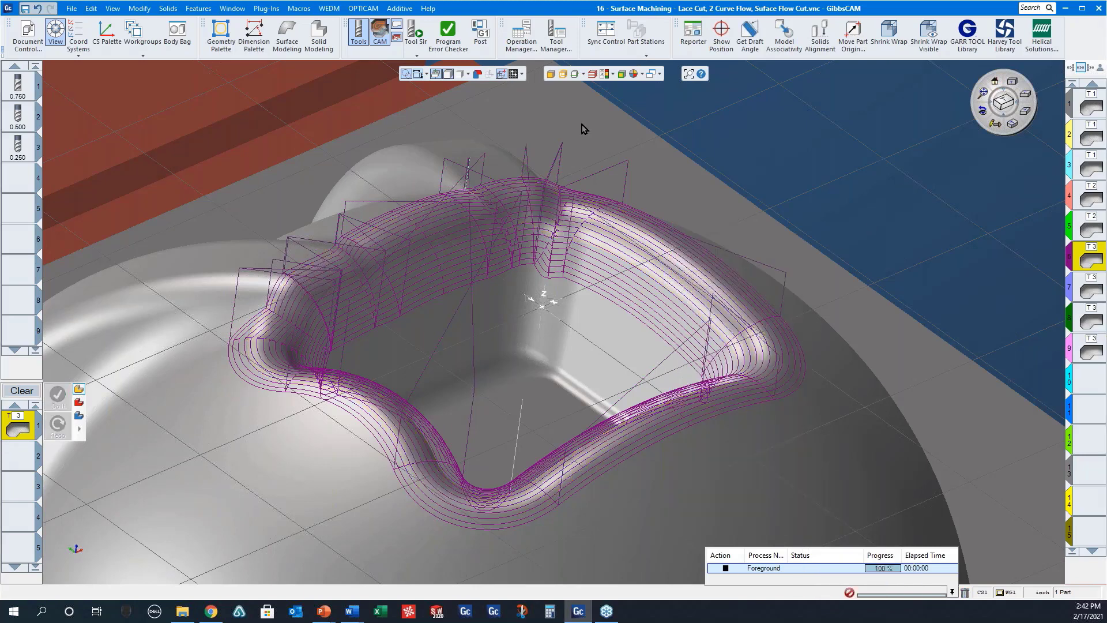
right_click(680, 288)
mouse_move(770, 504)
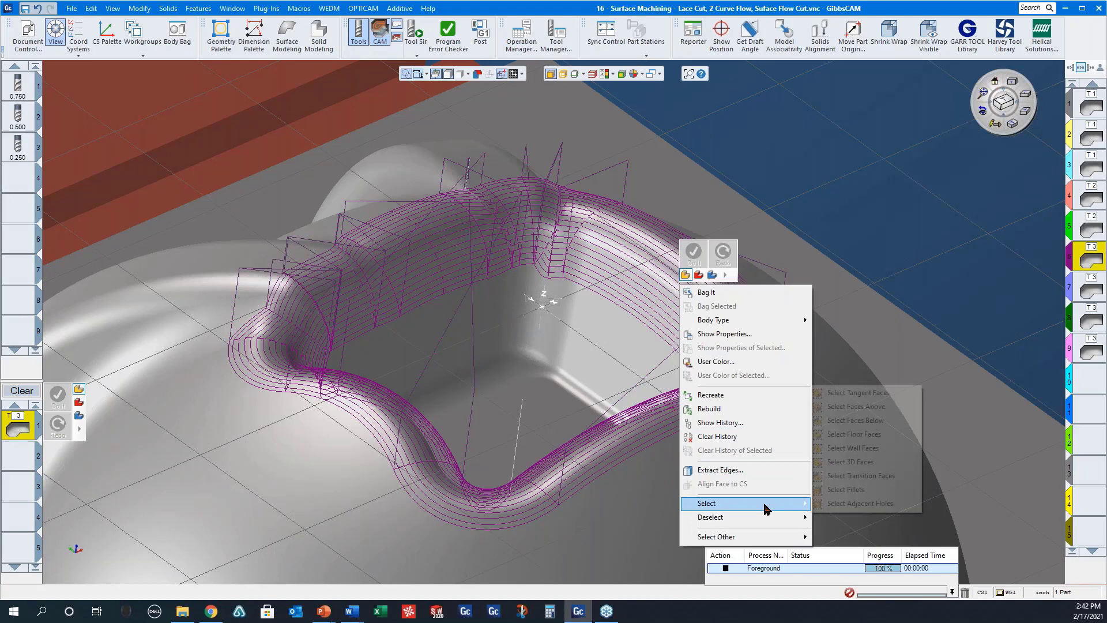
left_click(846, 489)
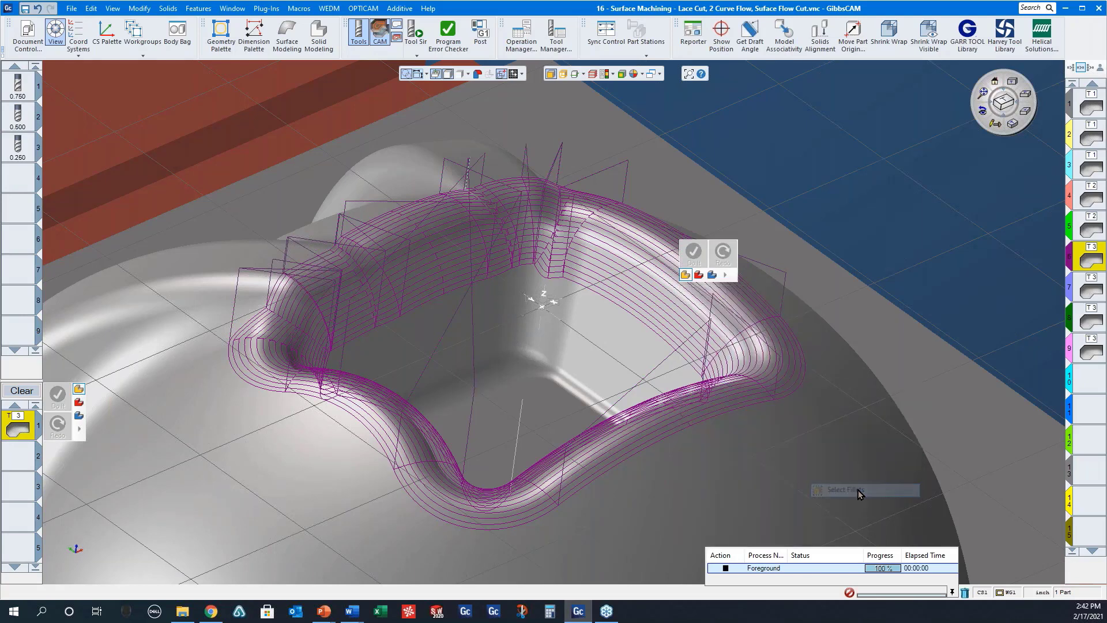
middle_click_drag(546, 262, 419, 185)
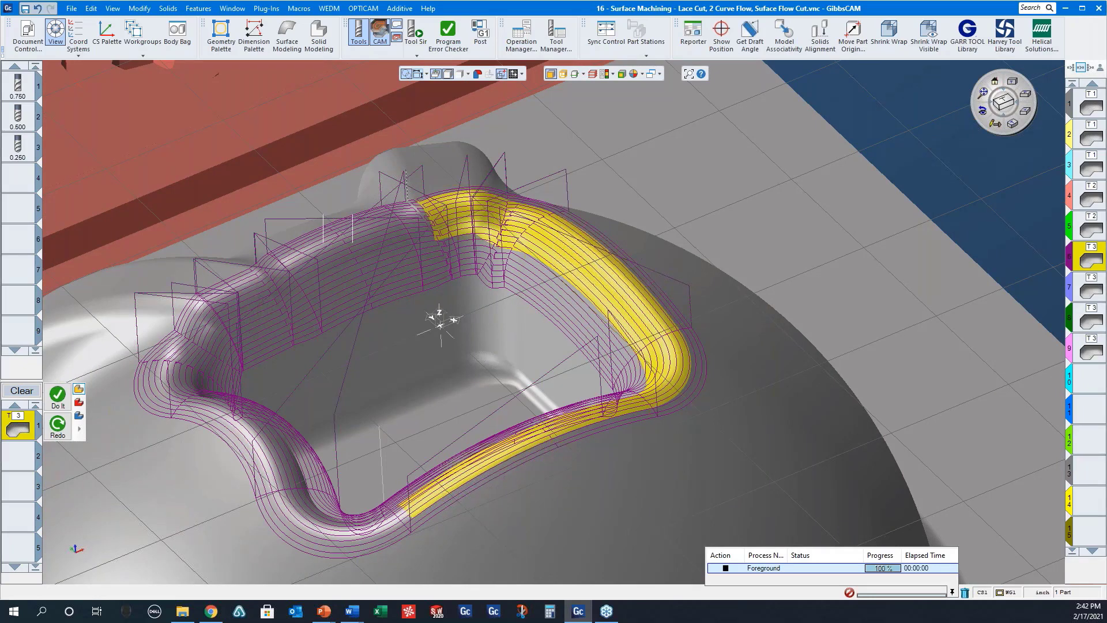
right_click(295, 260)
mouse_move(358, 477)
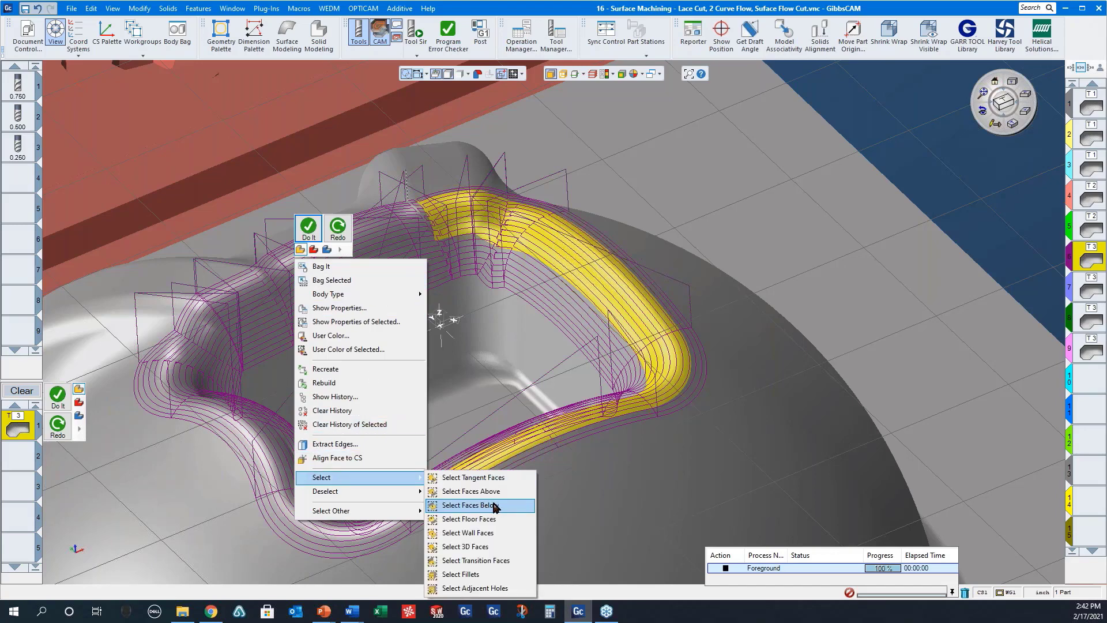
left_click(479, 574)
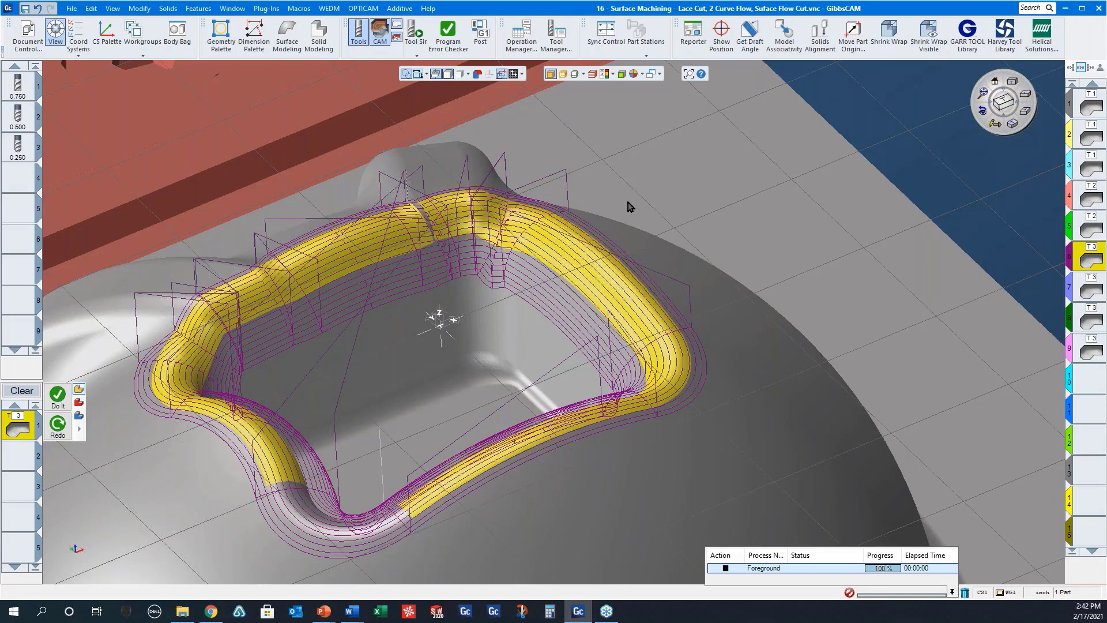
Step: Redo operation 6's Surface Flow Cut on the selected rim fillets and examine the resulting toolpath from several angles
left_click(416, 56)
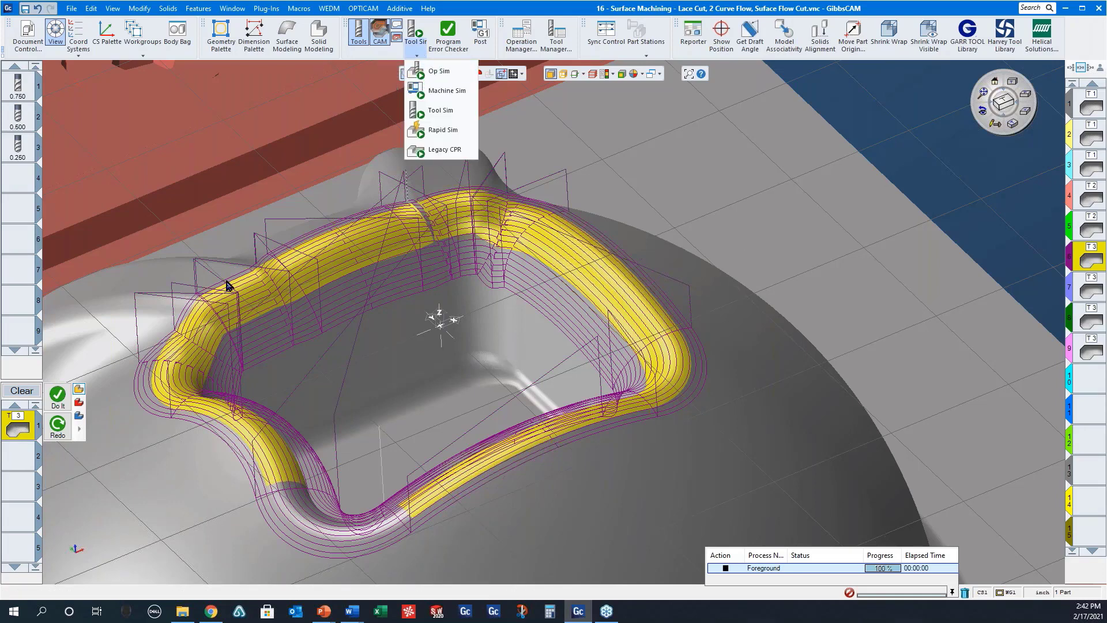
left_click(56, 427)
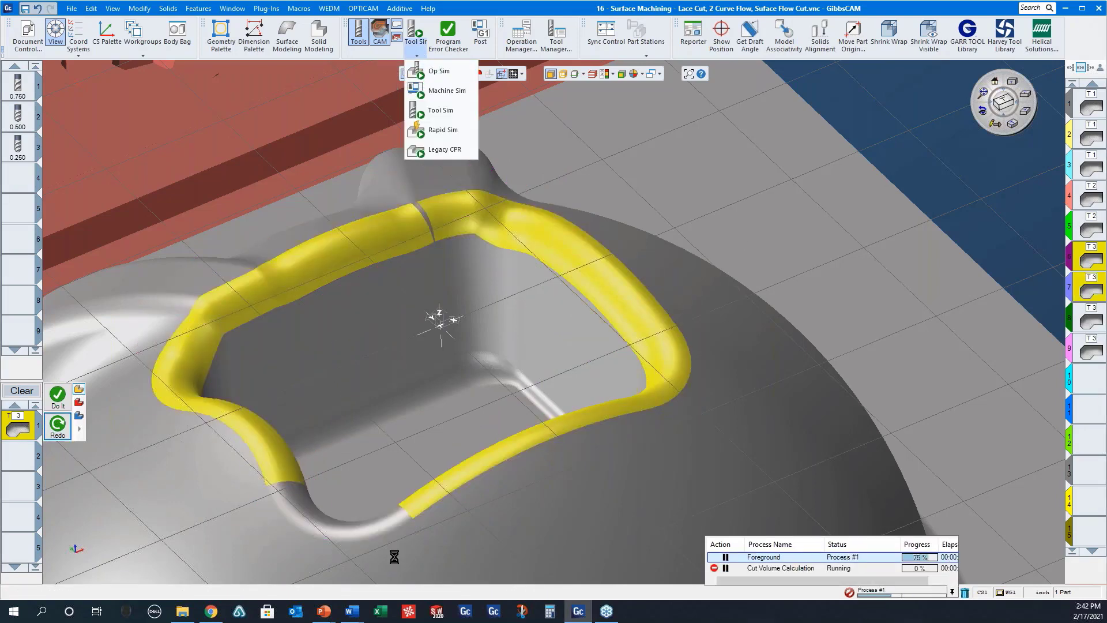
middle_click_drag(686, 392, 1030, 243)
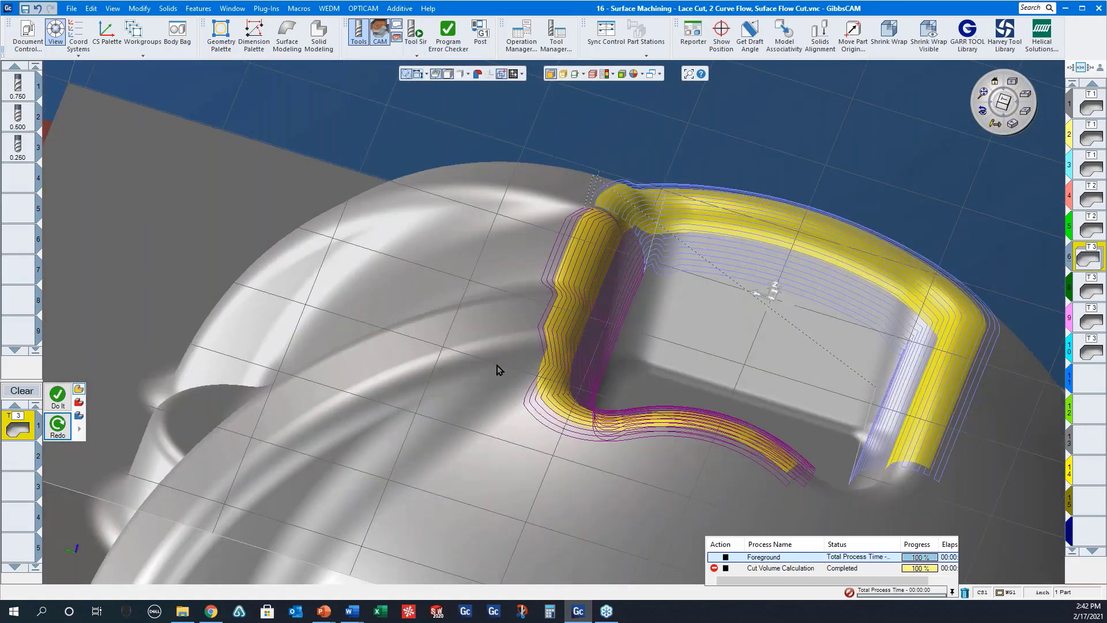
middle_click_drag(926, 522, 185, 415)
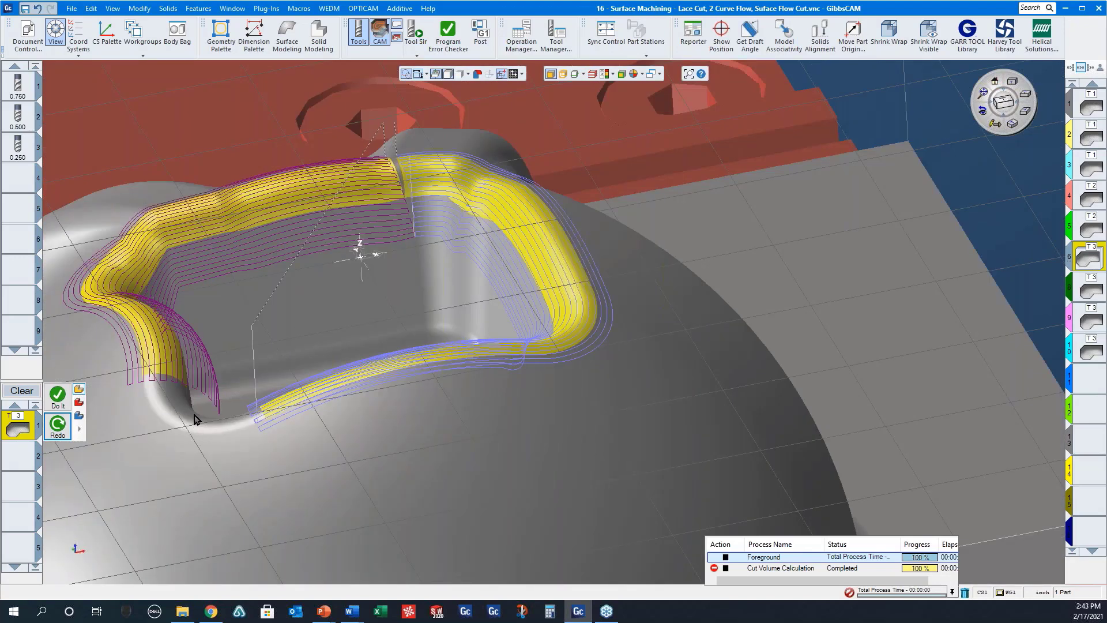
Step: Add the two missing fillet faces to the pocket rim selection and redo operation 6's Surface Flow Cut around the rim
left_click(182, 426)
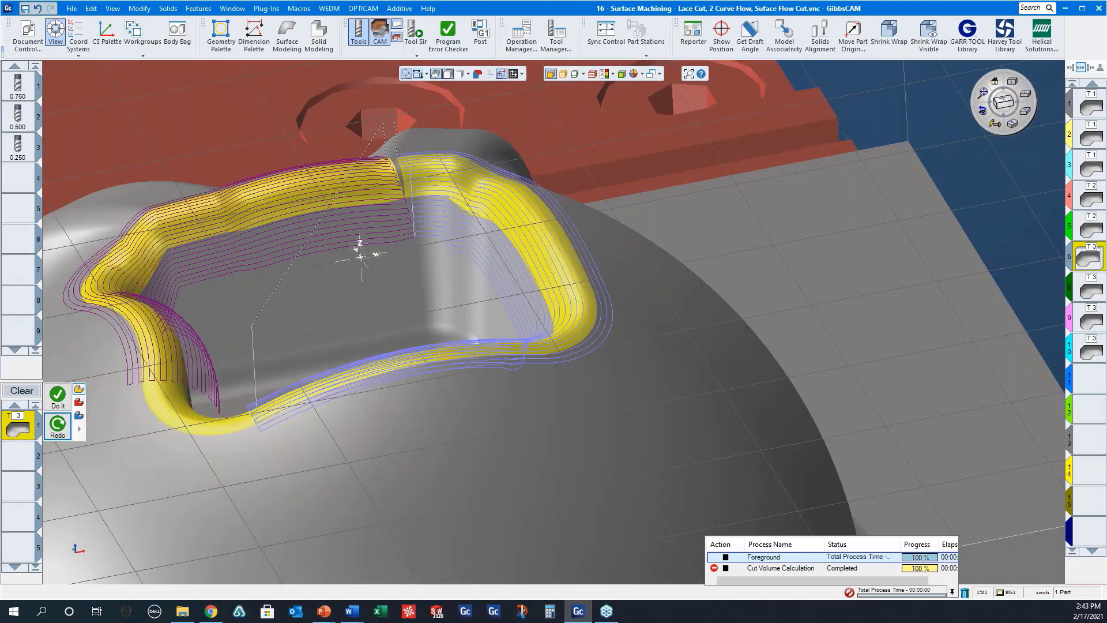
left_click(399, 175)
left_click(57, 432)
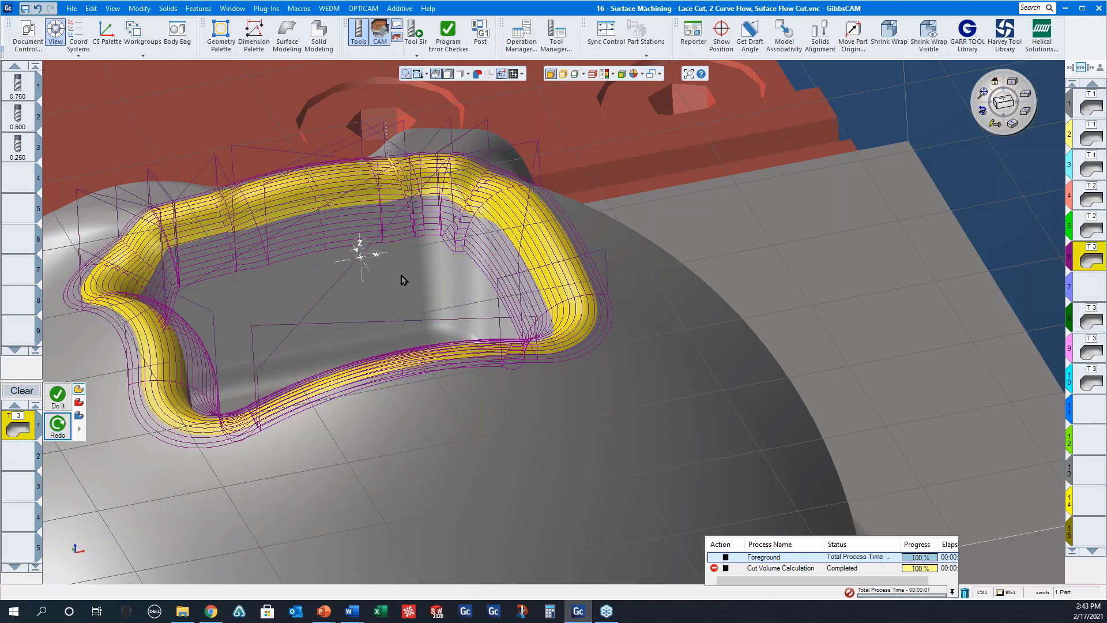
middle_click_drag(402, 275, 793, 428)
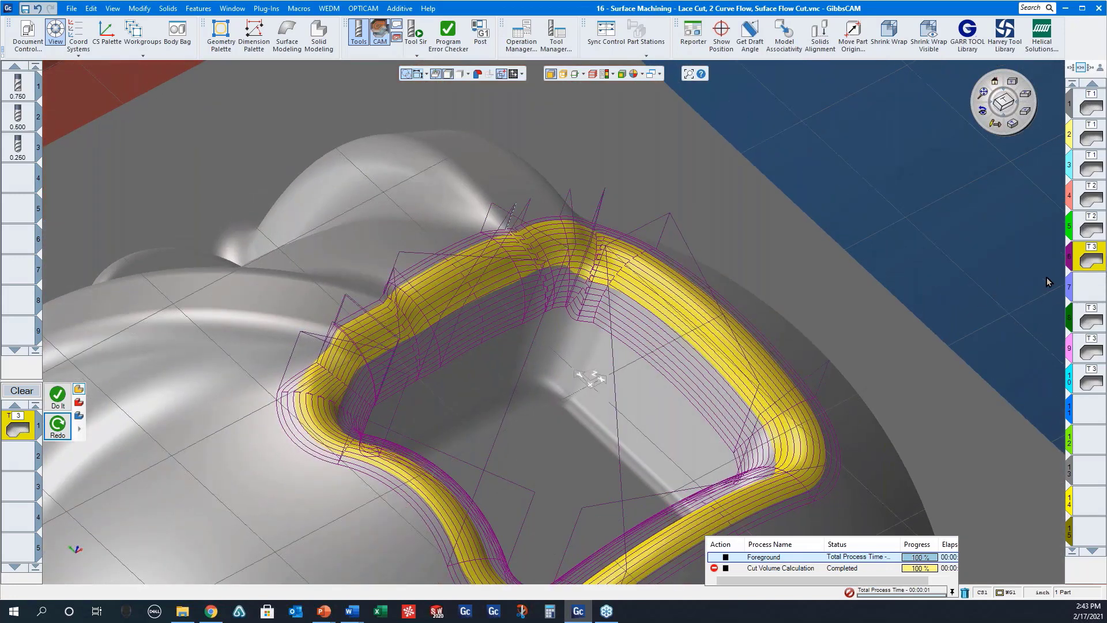
Step: Review operation 8's Surface Flow Cut, and examine operation 9's 2 Curve Flow settings and toolpath around the pocket's rim
left_click(1090, 327)
scroll(667, 323, "down", 3)
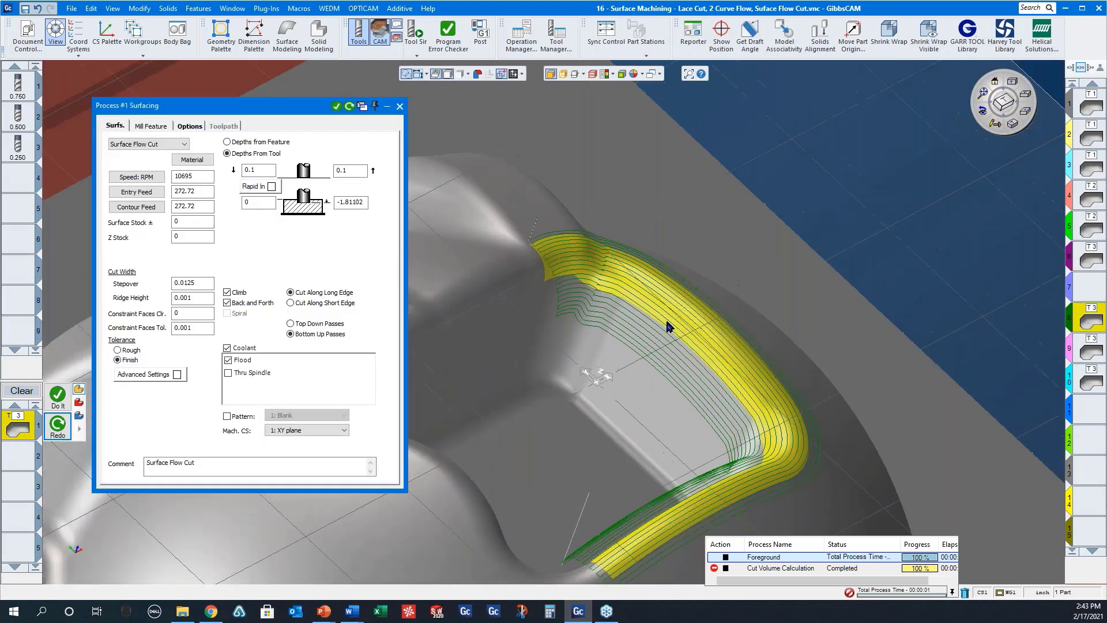
left_click(1091, 354)
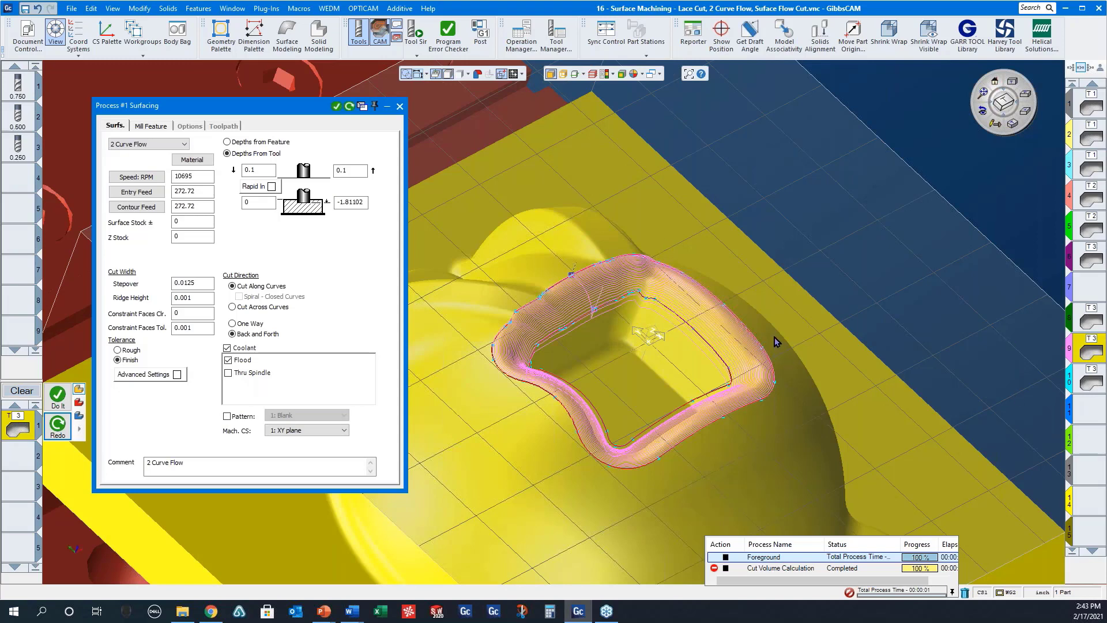
middle_click_drag(776, 338, 744, 253)
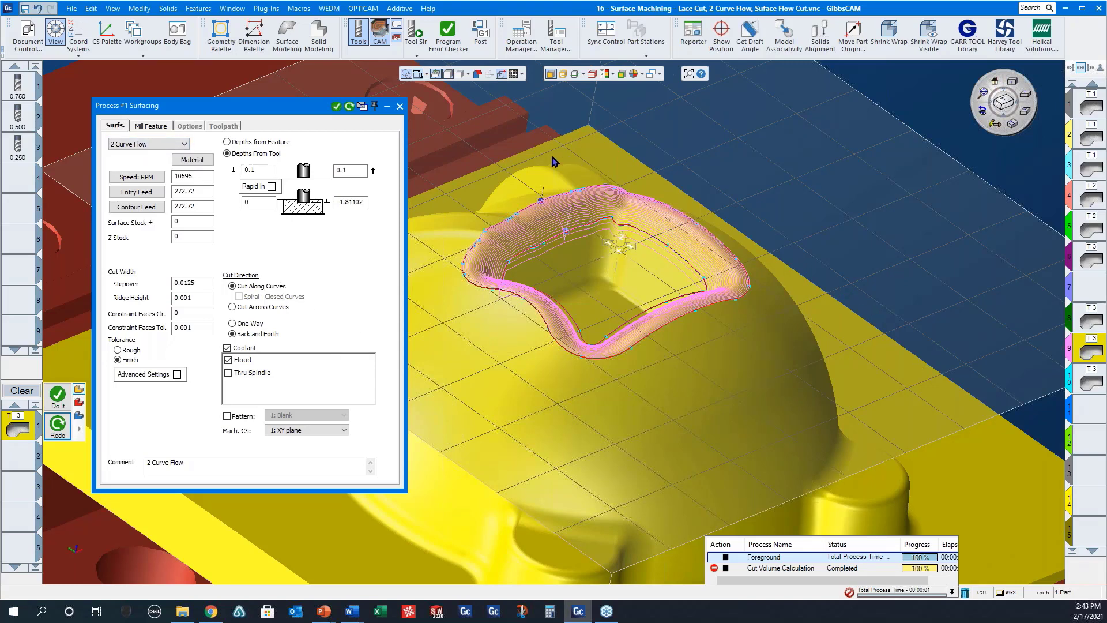
left_click_drag(496, 144, 754, 410)
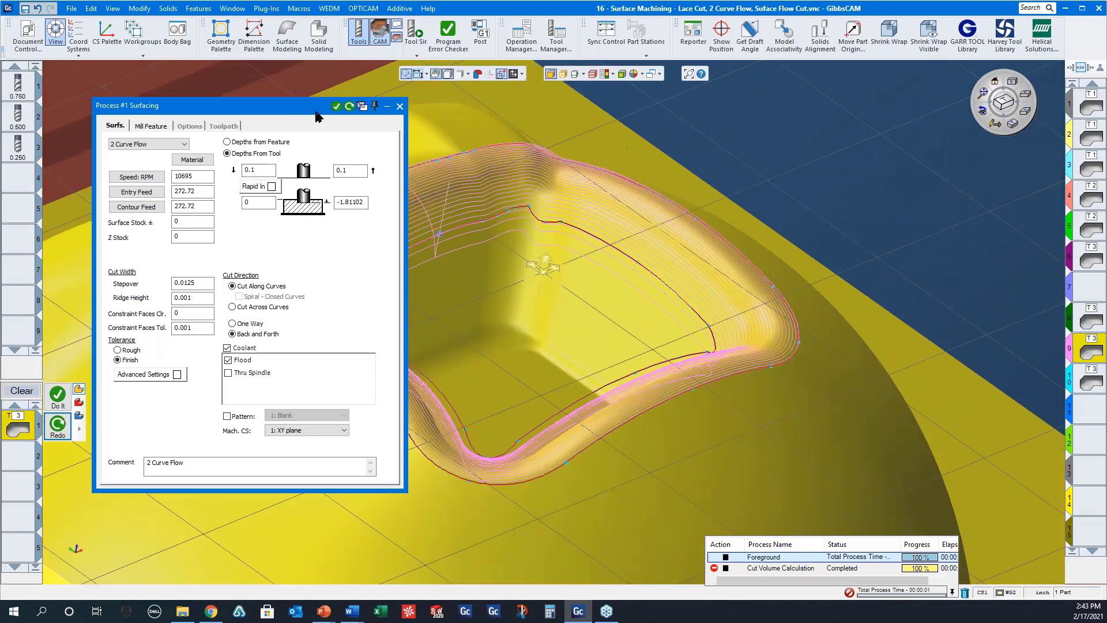
left_click_drag(316, 117, 279, 318)
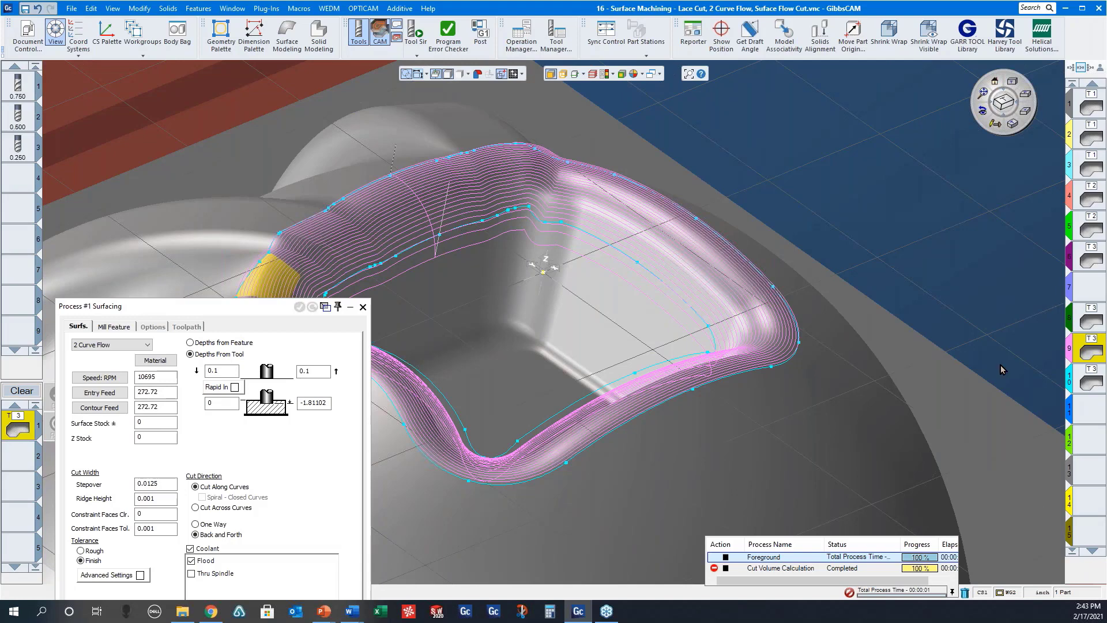
Step: Examine operation 10's 2 Curve Flow toolpath across the pocket's rim, walls and floor
left_click(1091, 381)
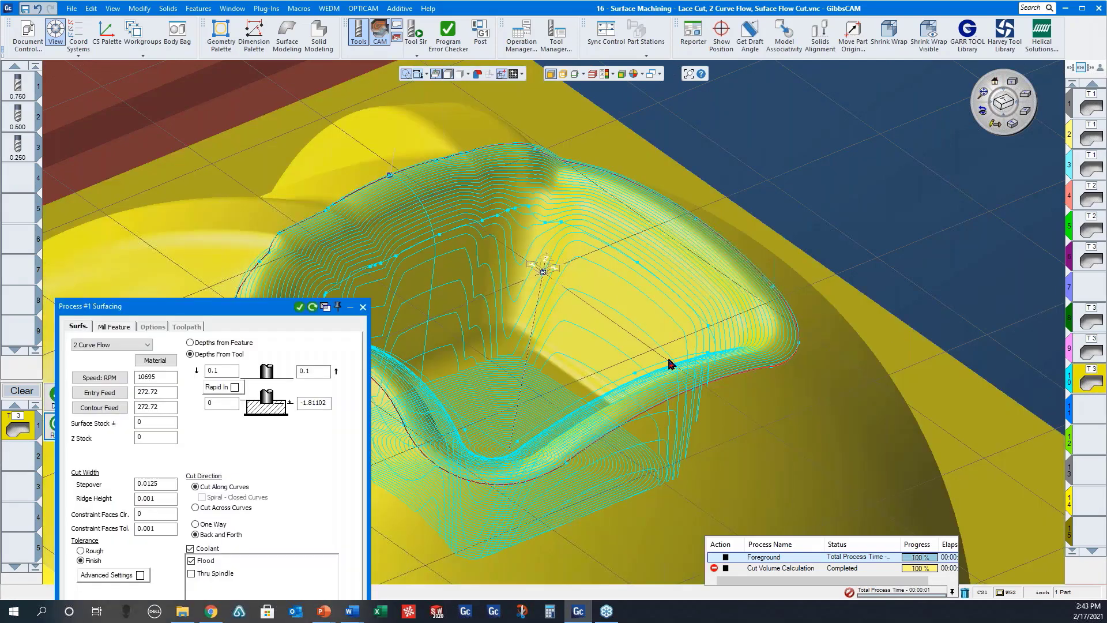
scroll(667, 320, "down", 3)
middle_click_drag(681, 274, 677, 521)
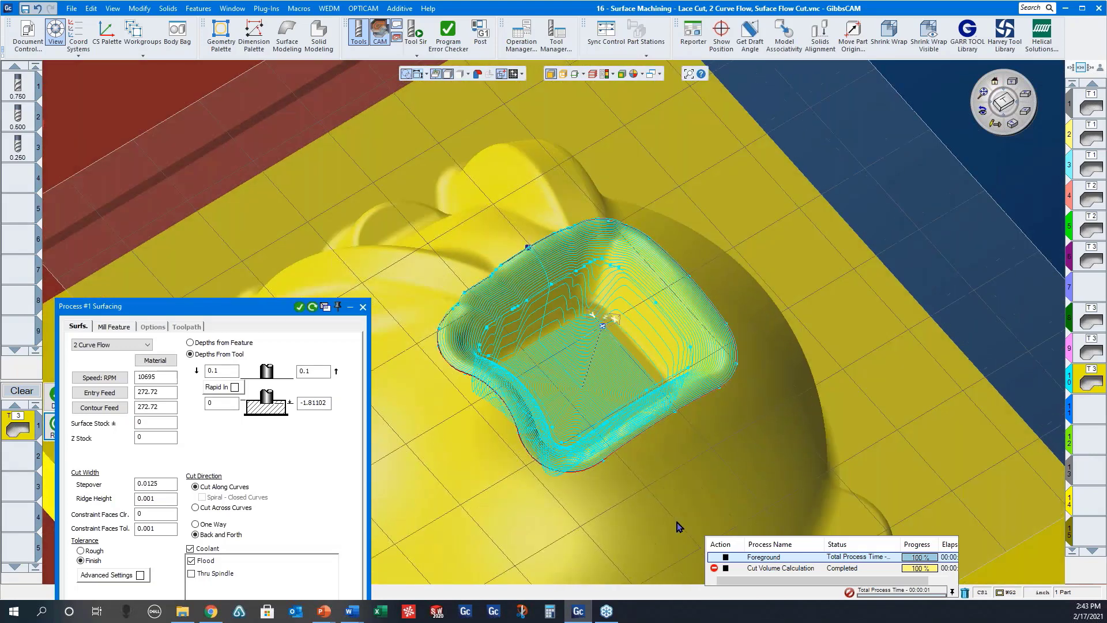
scroll(646, 490, "up", 1)
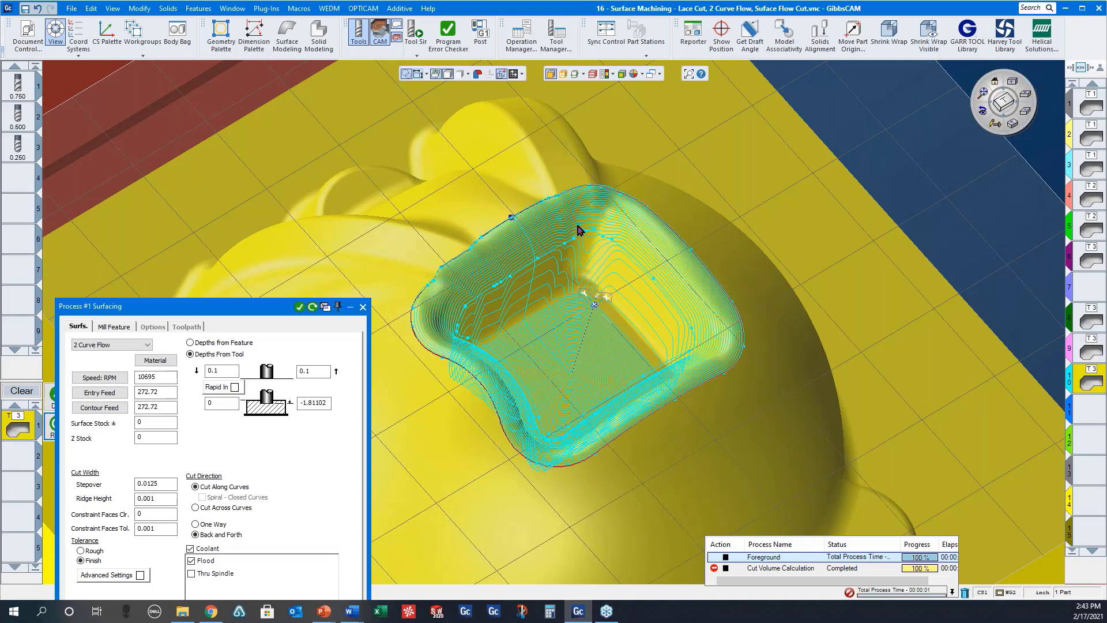
Step: Simulate operation 10's 2 Curve Flow toolpath in Tool Sim, then close the simulation and the process settings
left_click(419, 40)
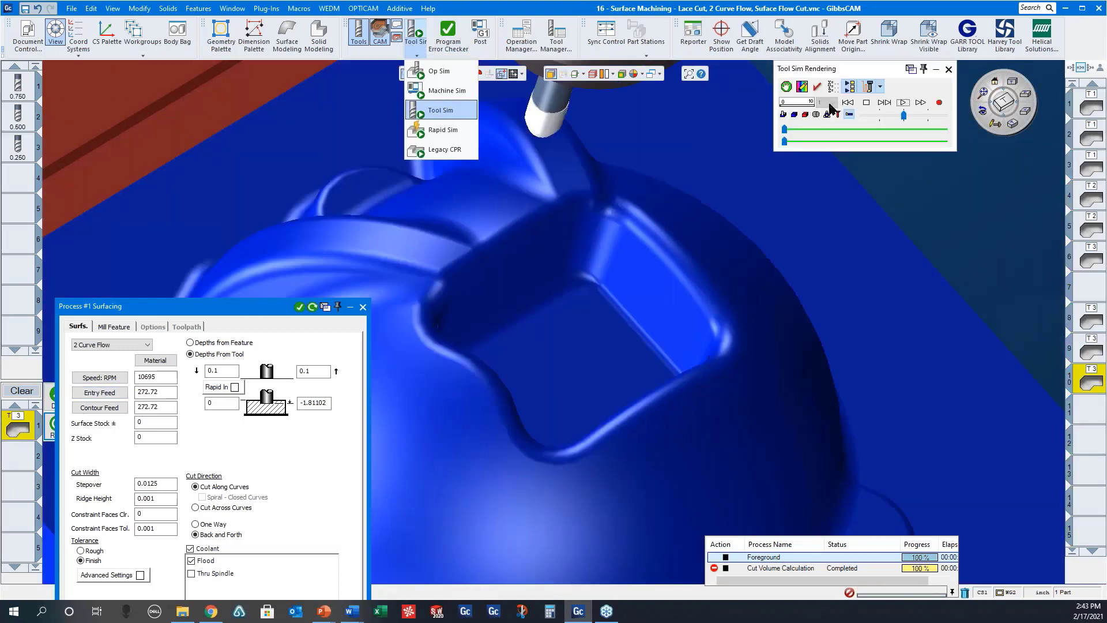
left_click(903, 103)
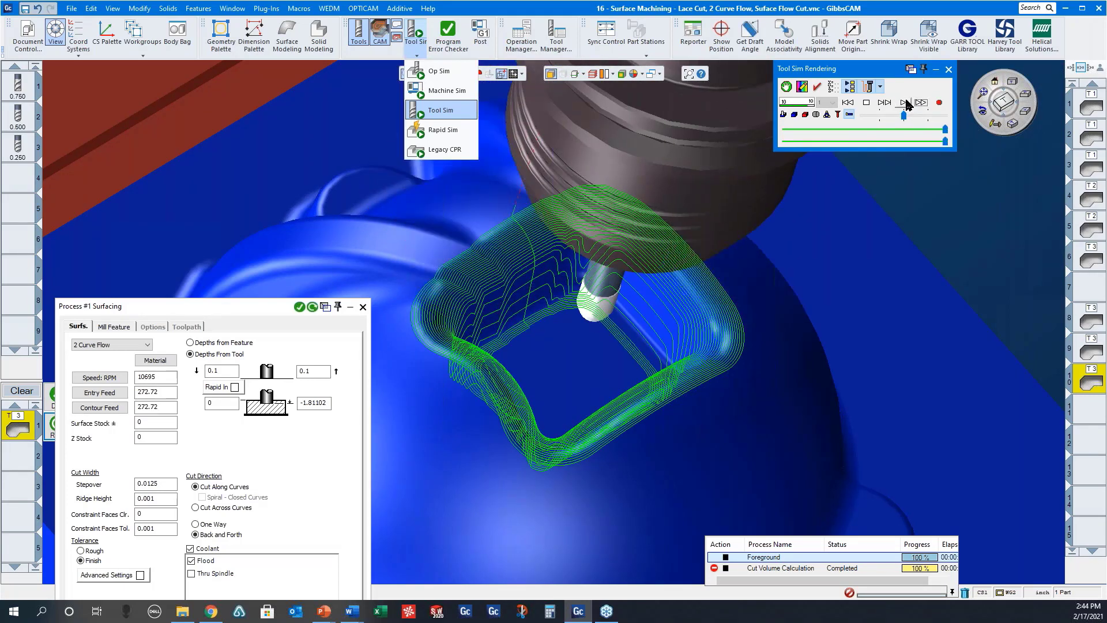
left_click(903, 103)
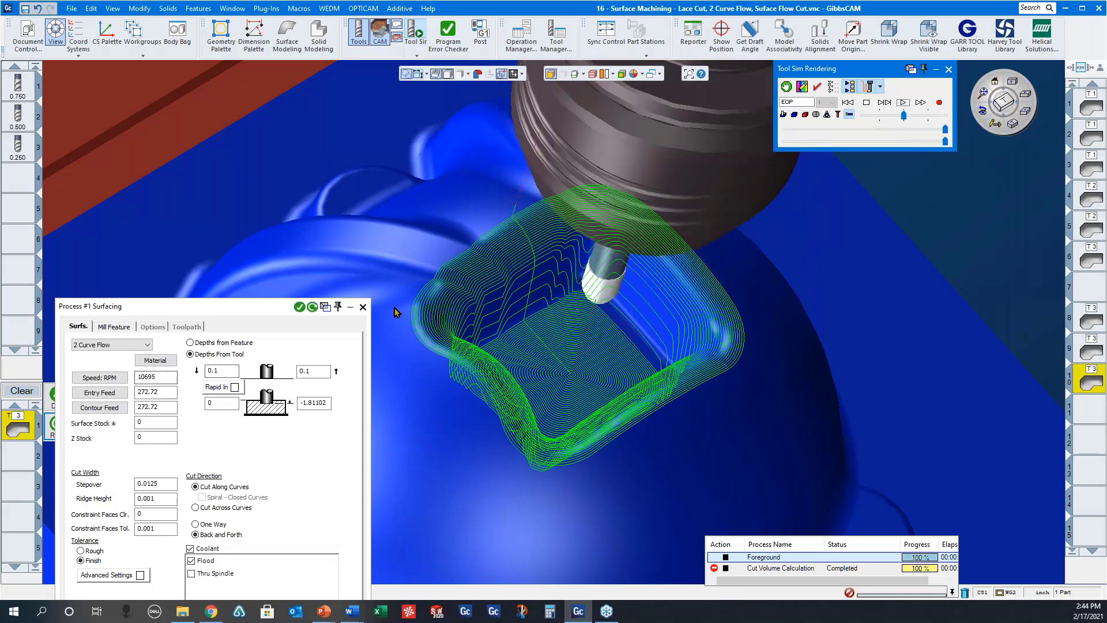
left_click(366, 309)
left_click(948, 70)
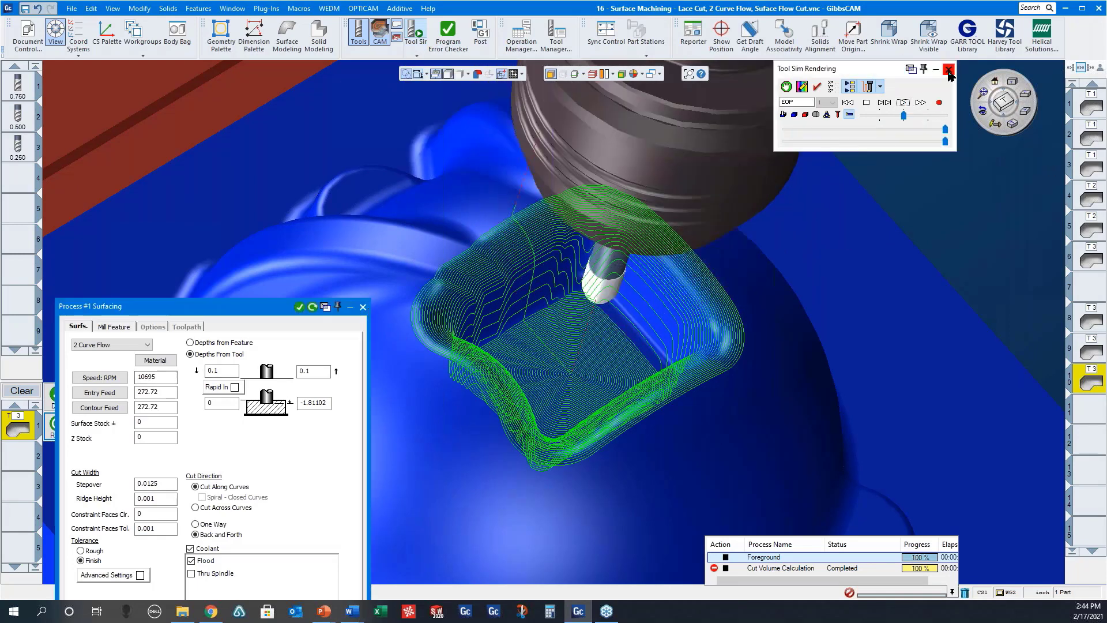
left_click(362, 309)
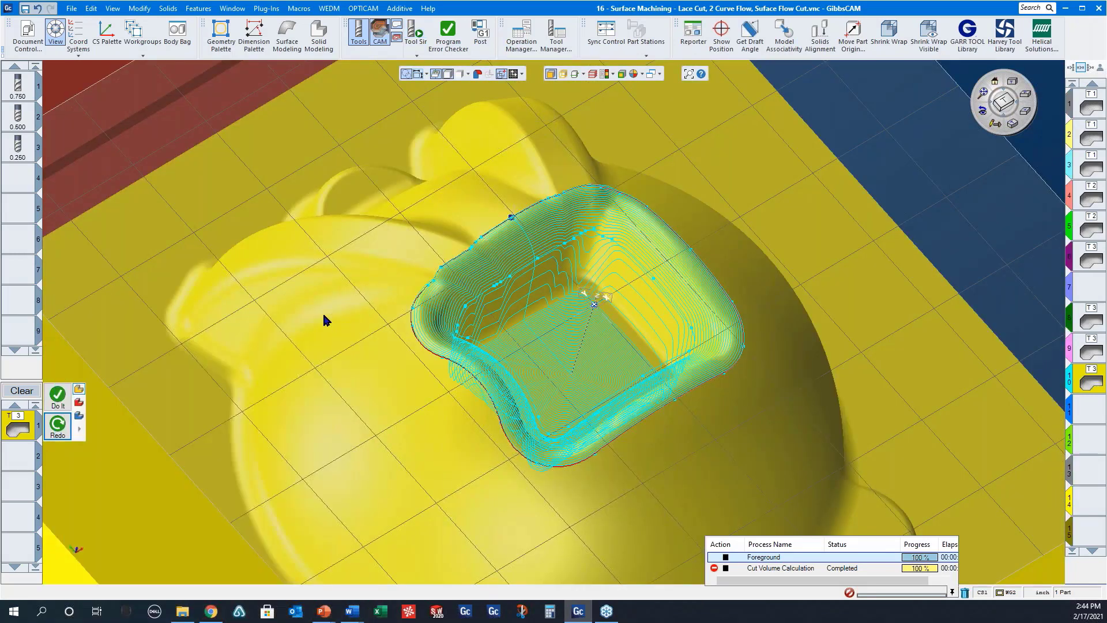
Step: Open the part file "17 - Plunge Rough - Uphill Linear and Circular.vnc" without saving the changes to part 16
left_click(72, 8)
left_click(90, 55)
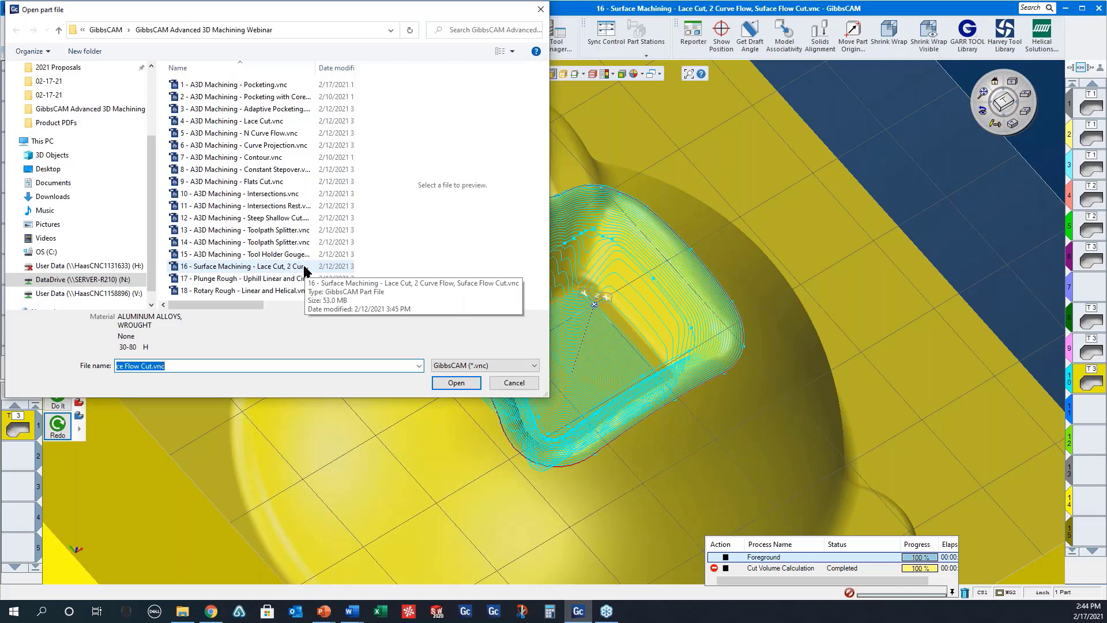
left_click(226, 279)
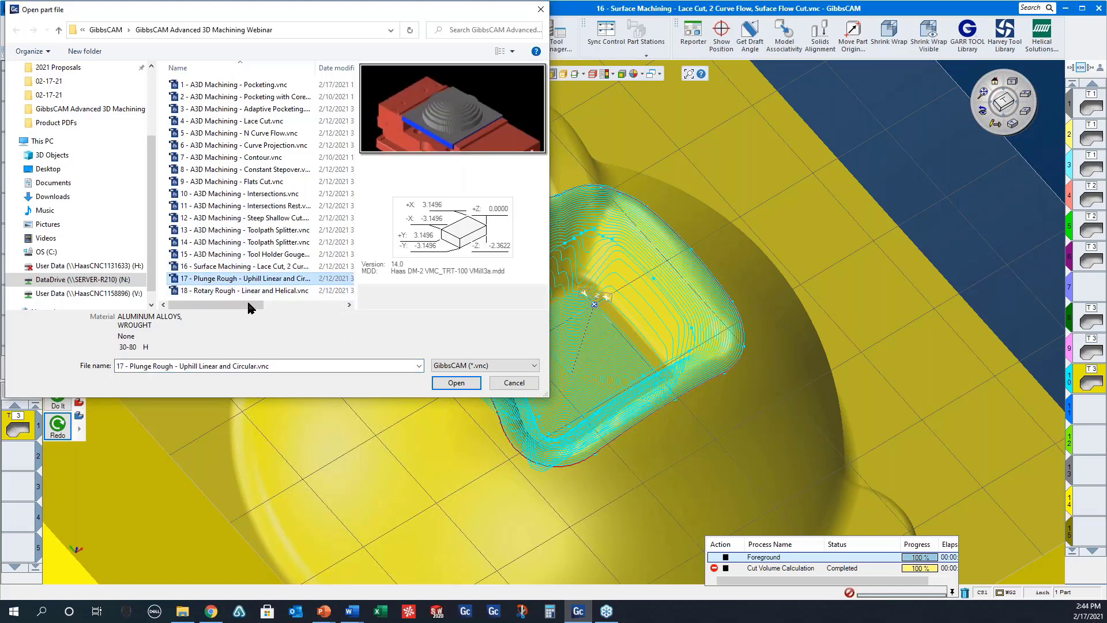
left_click(450, 384)
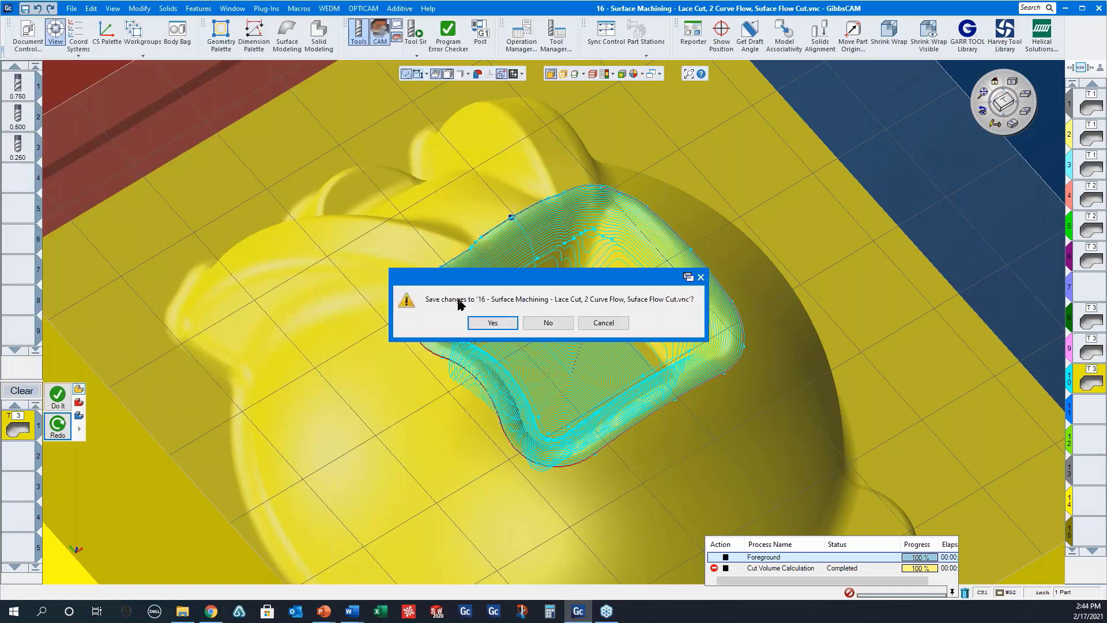
left_click(551, 323)
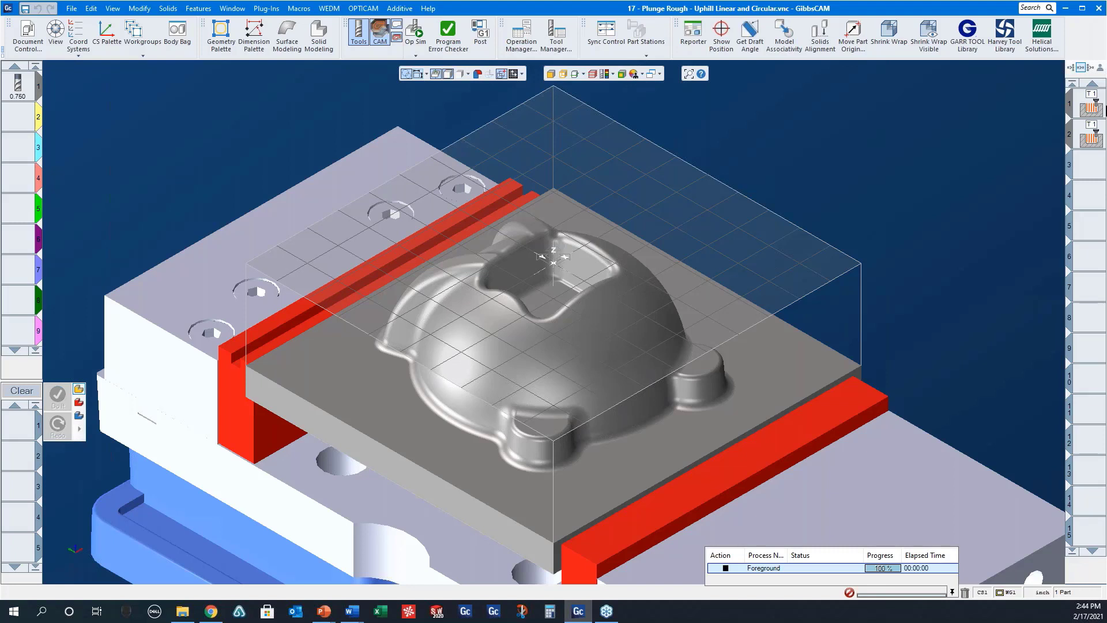
Step: Review operation 1's Plunge Roughing settings with the Linear toolpath layout and Up Hill pattern
double_click(1091, 105)
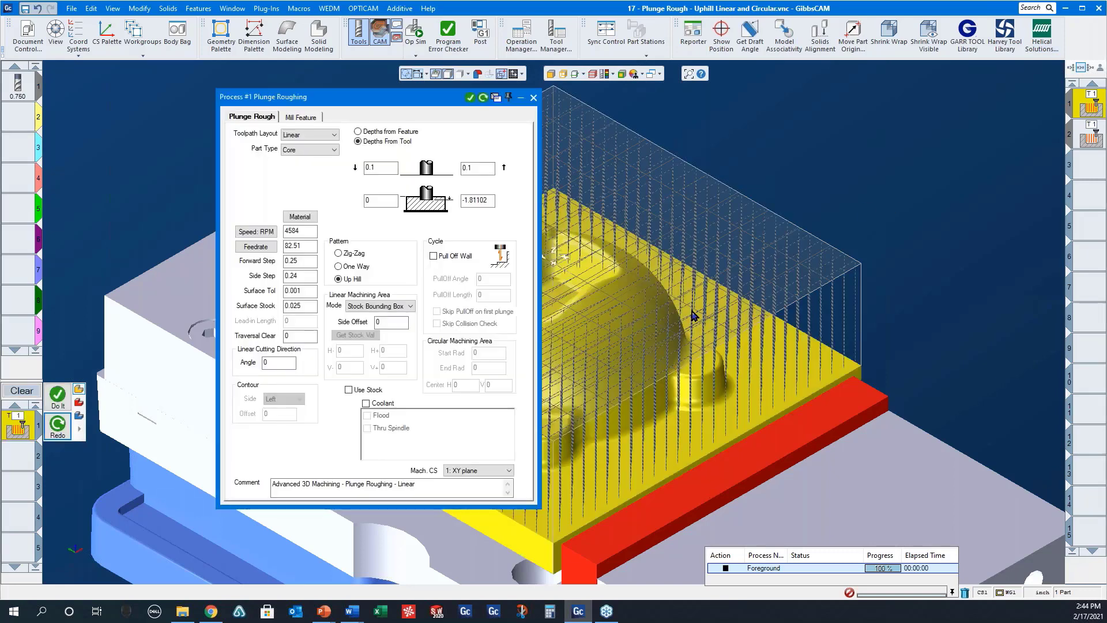
left_click_drag(399, 97, 779, 98)
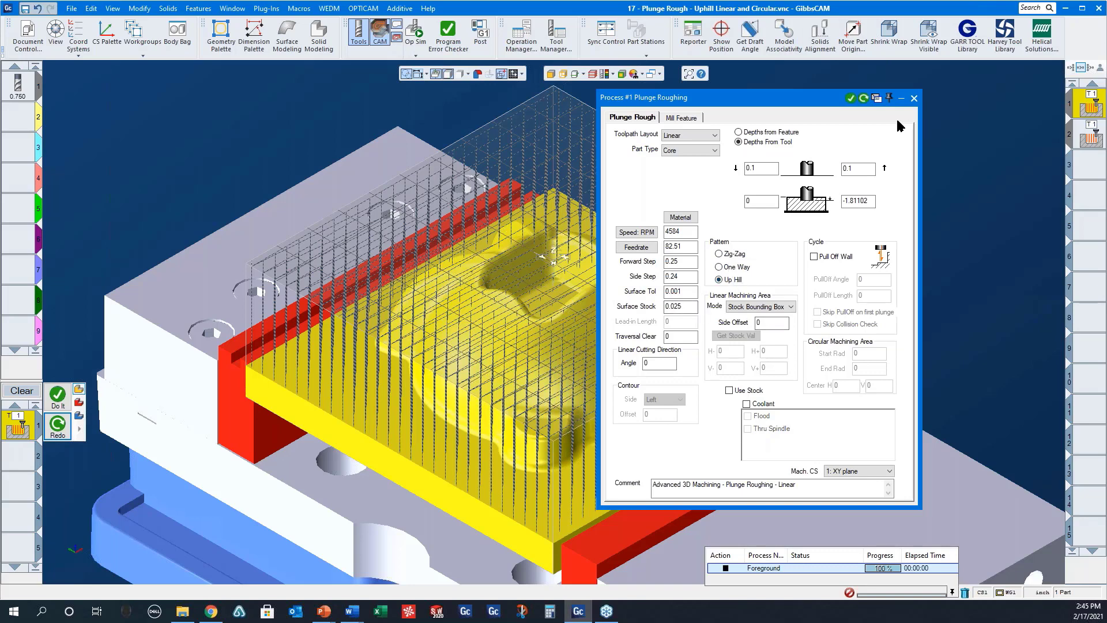
left_click(914, 98)
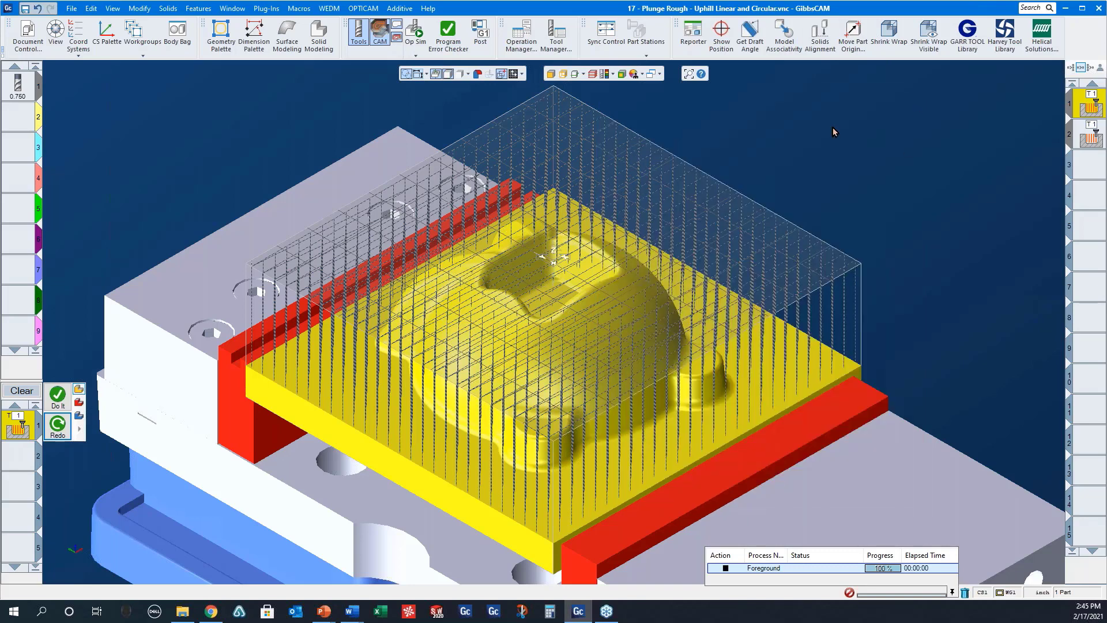
Step: Simulate operation 1's linear plunge roughing in Op Sim and replay it from the start, first slowly and then gradually faster
left_click(419, 35)
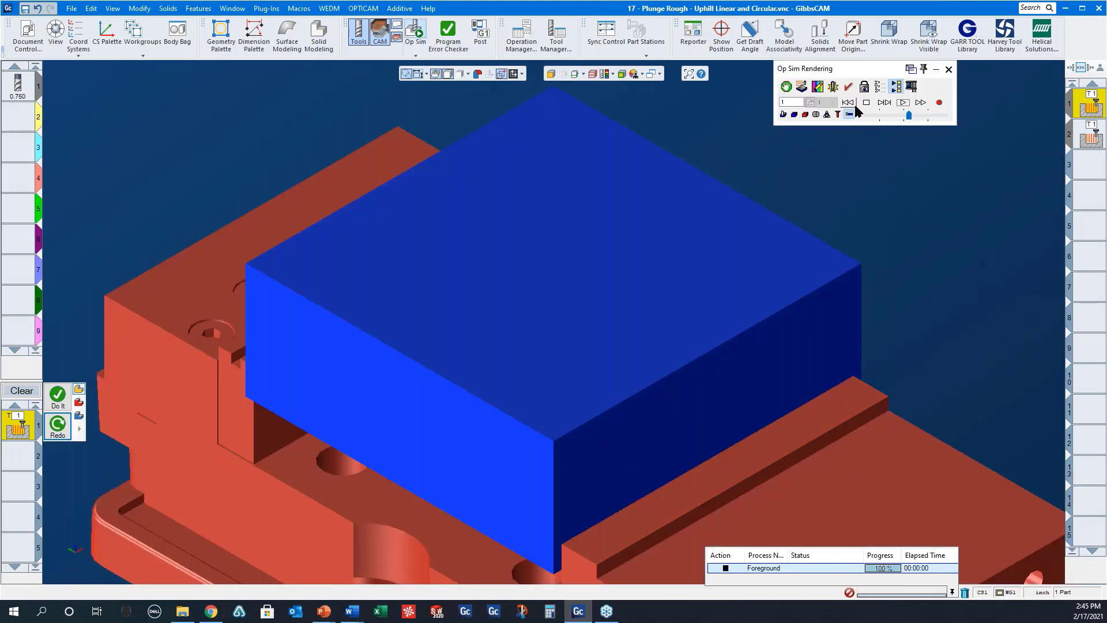
left_click(901, 103)
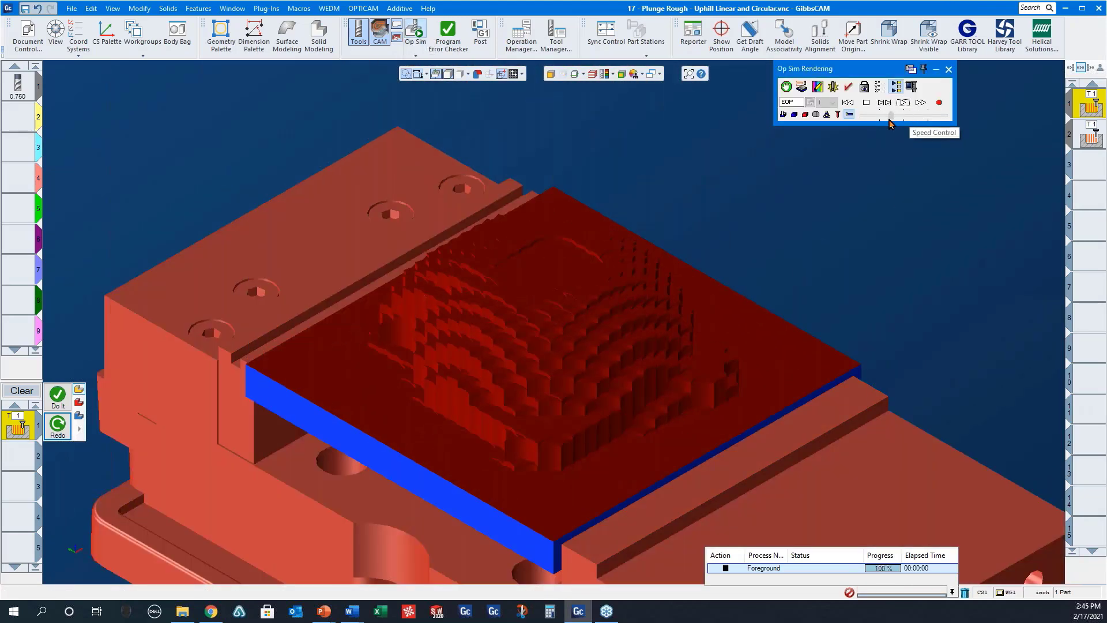
left_click_drag(889, 119, 879, 118)
left_click(849, 103)
left_click(902, 104)
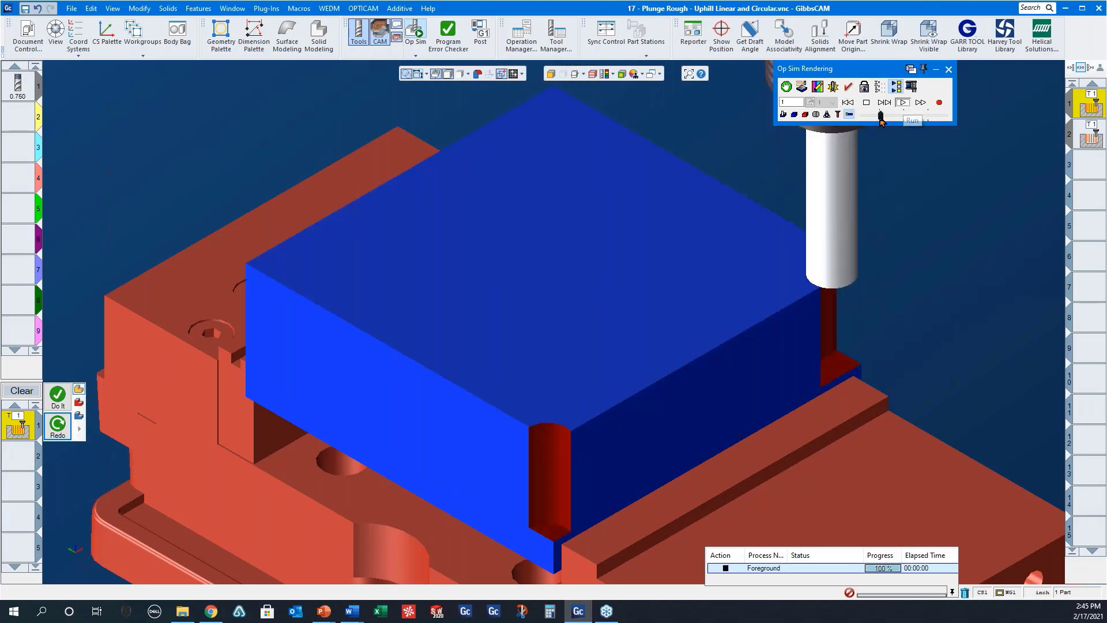
left_click_drag(880, 117, 891, 117)
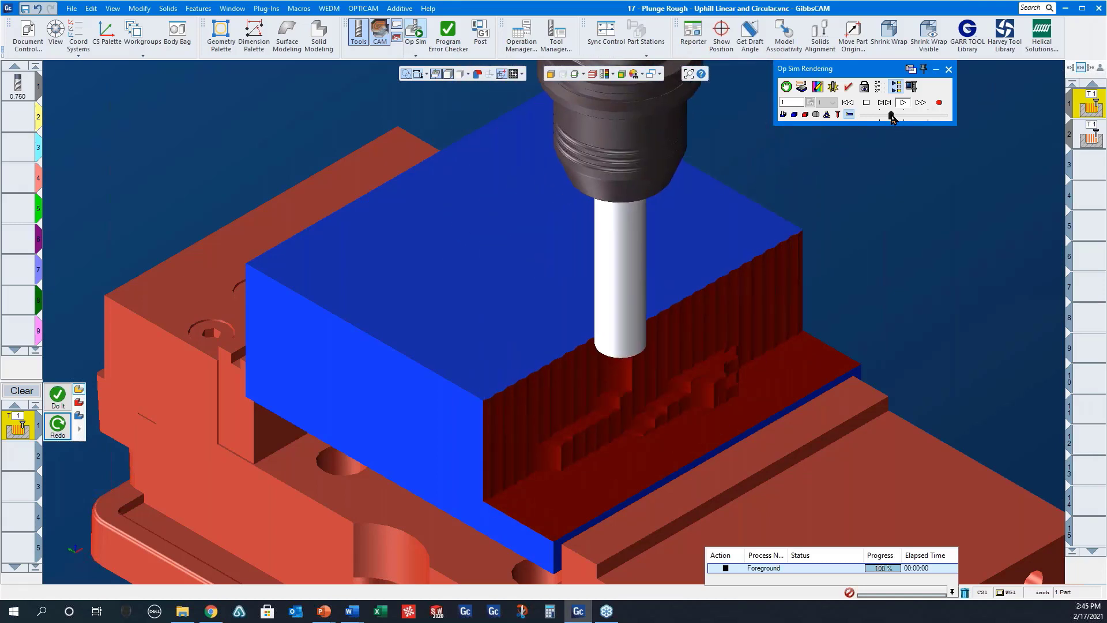
left_click_drag(892, 117, 903, 119)
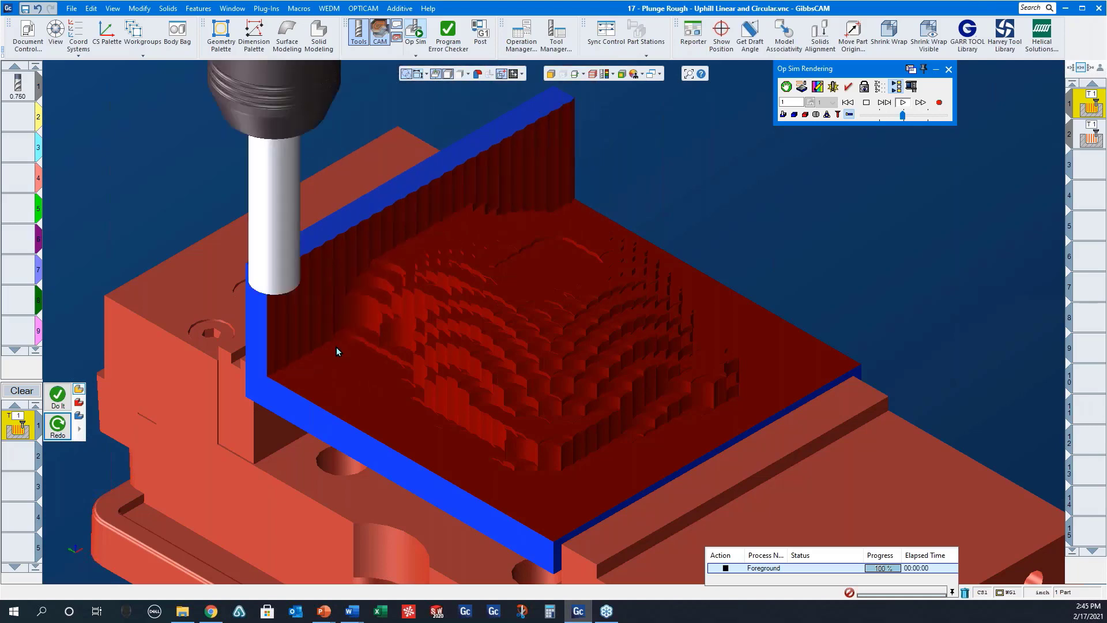
Step: Examine the linearly plunge-roughed stock from a wider, rotated view and close the simulation
middle_click_drag(441, 347, 498, 445)
scroll(583, 337, "down", 3)
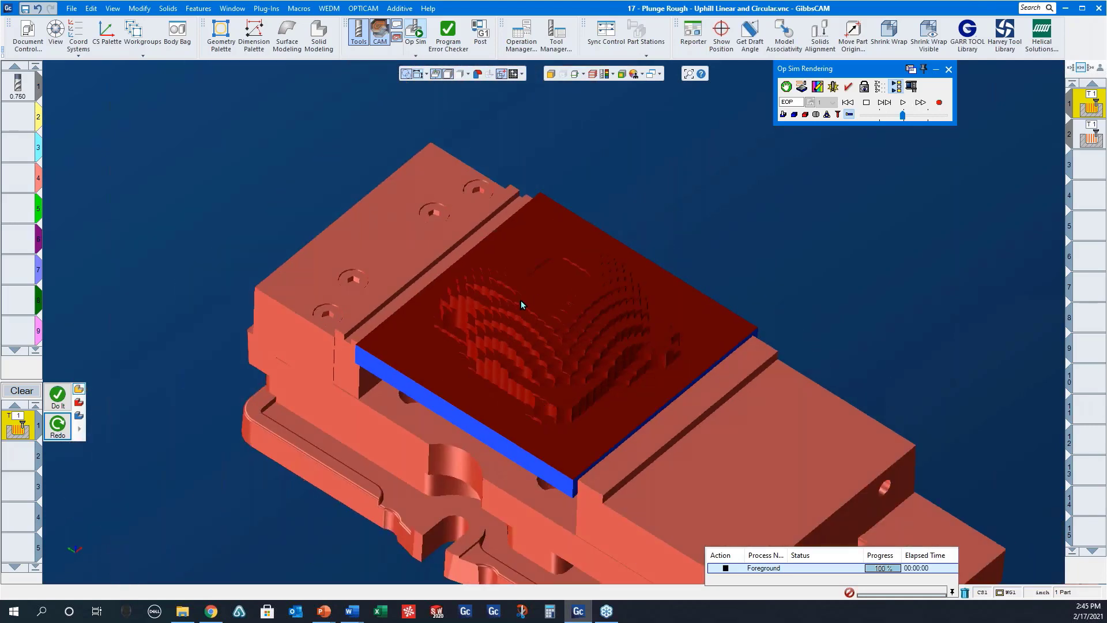
middle_click_drag(522, 304, 552, 357)
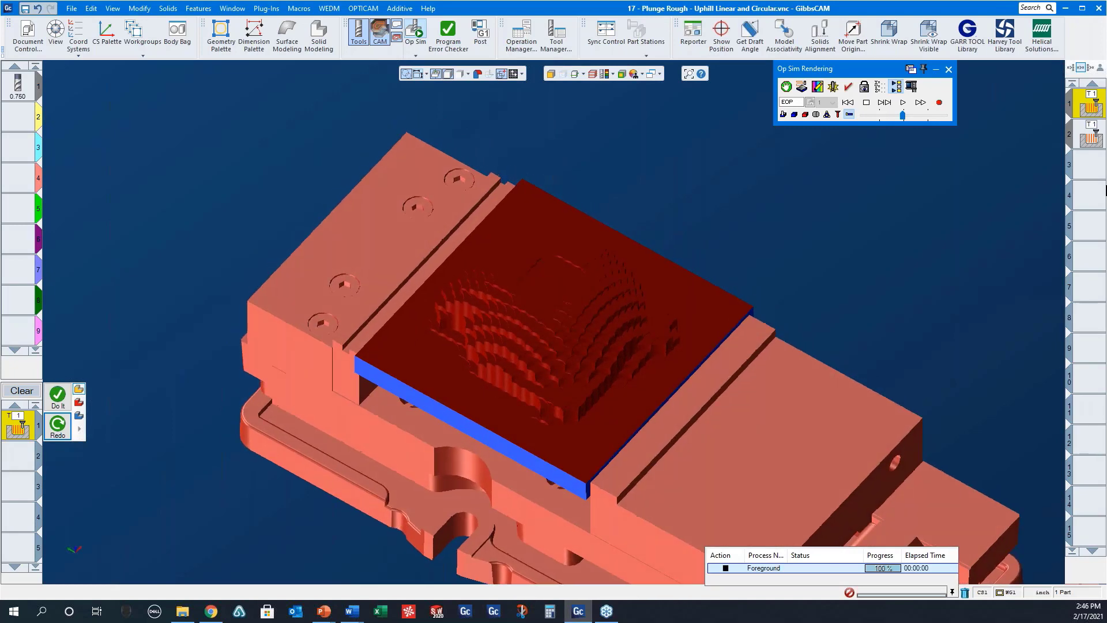
left_click(948, 70)
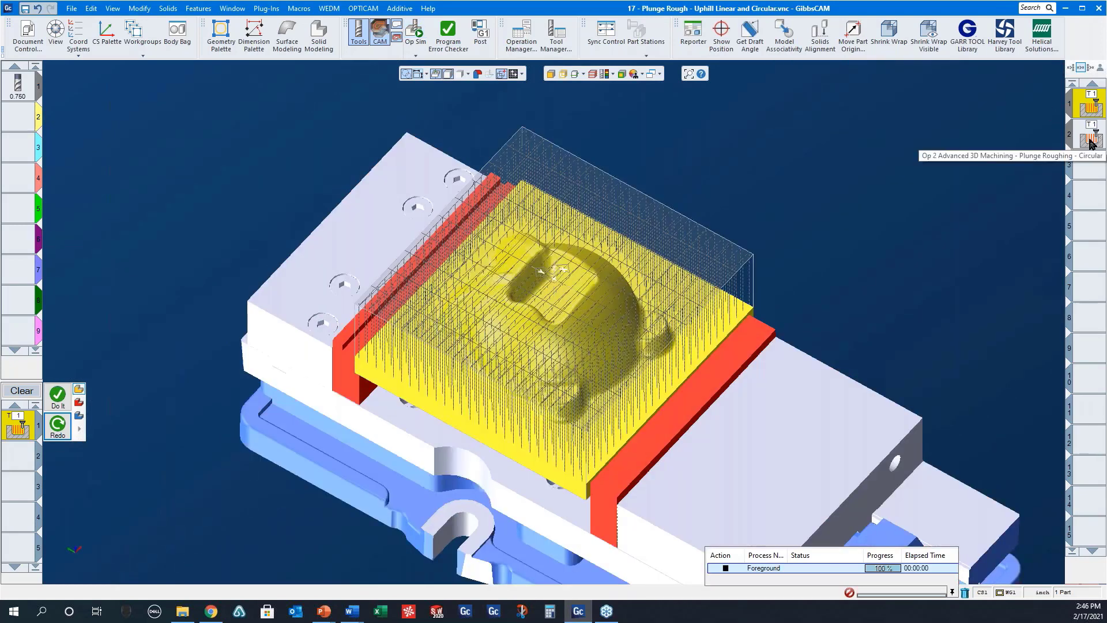
Step: Review operation 2's Plunge Roughing settings with the Circular toolpath layout and its toolpath over the part
left_click(1090, 141)
double_click(1090, 141)
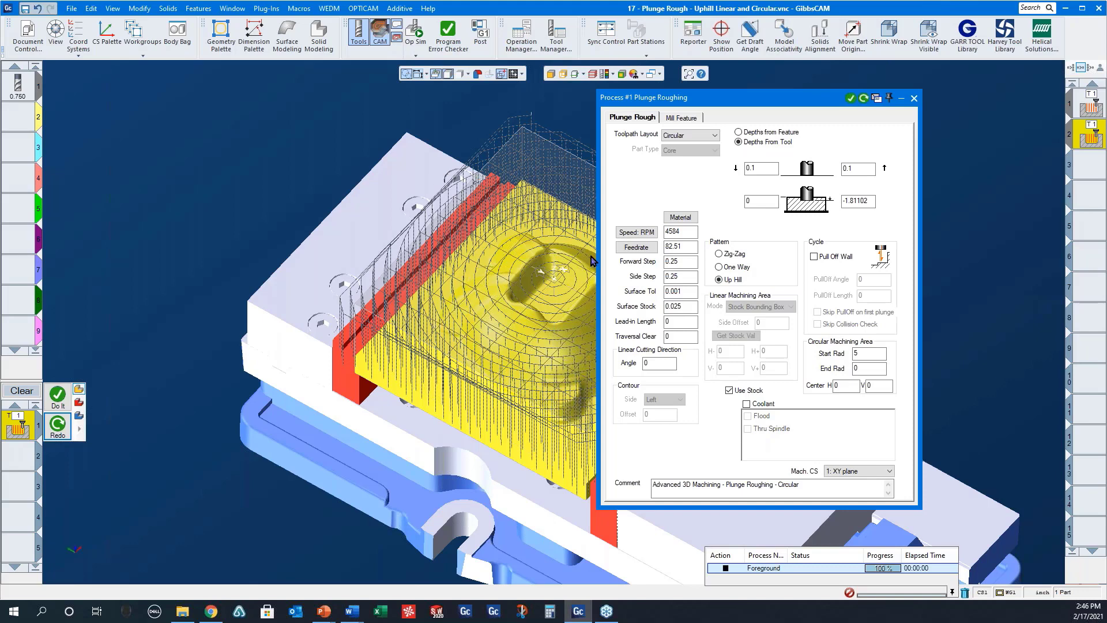
left_click(914, 99)
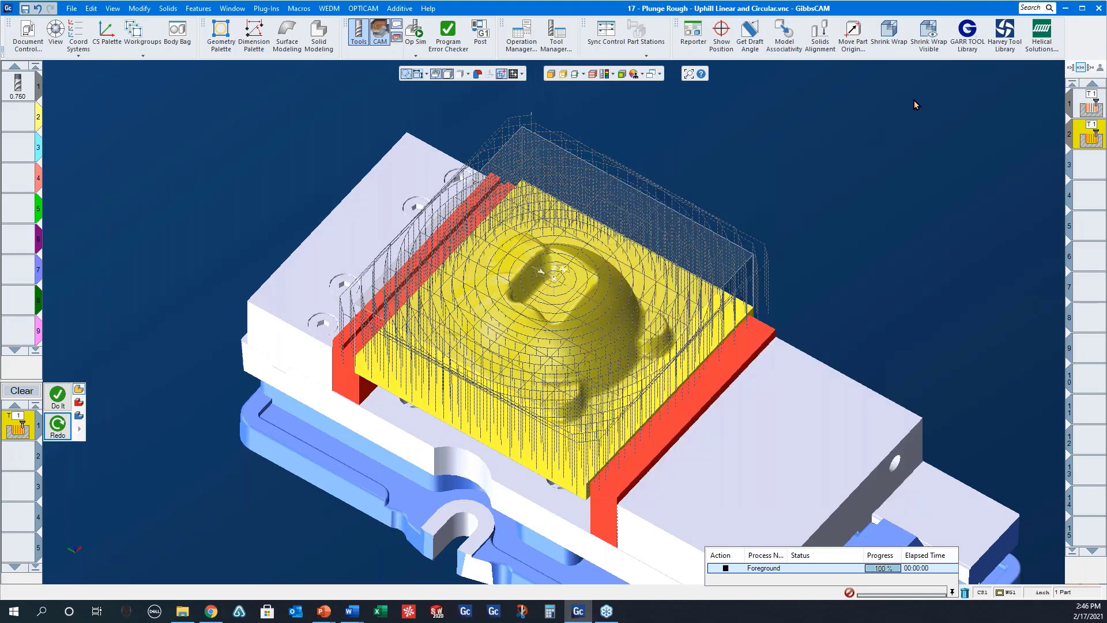
double_click(22, 430)
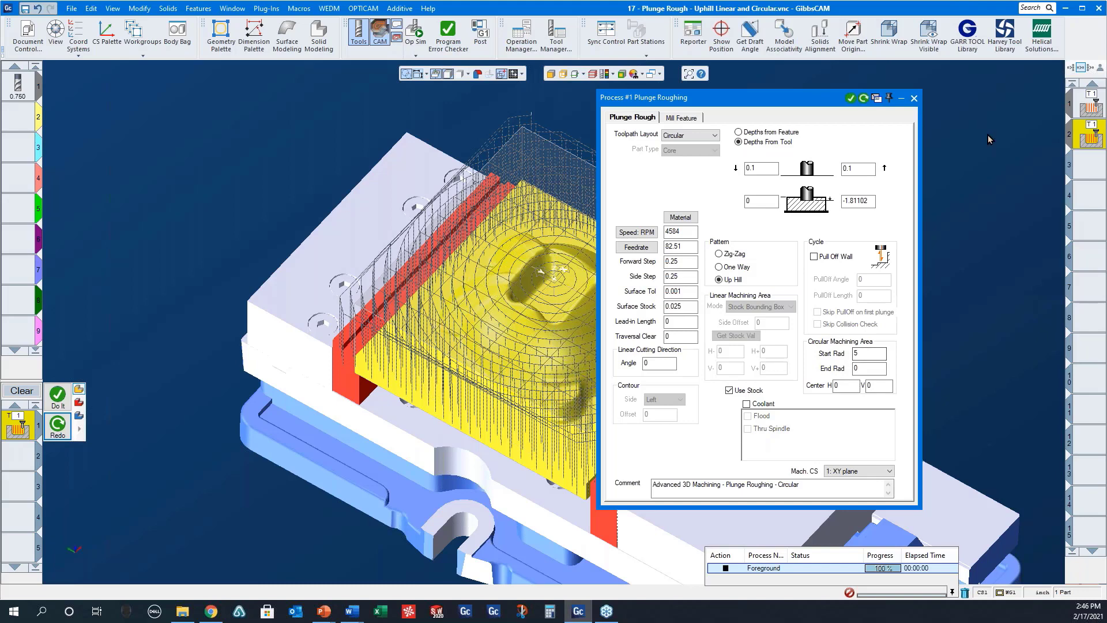
left_click(914, 99)
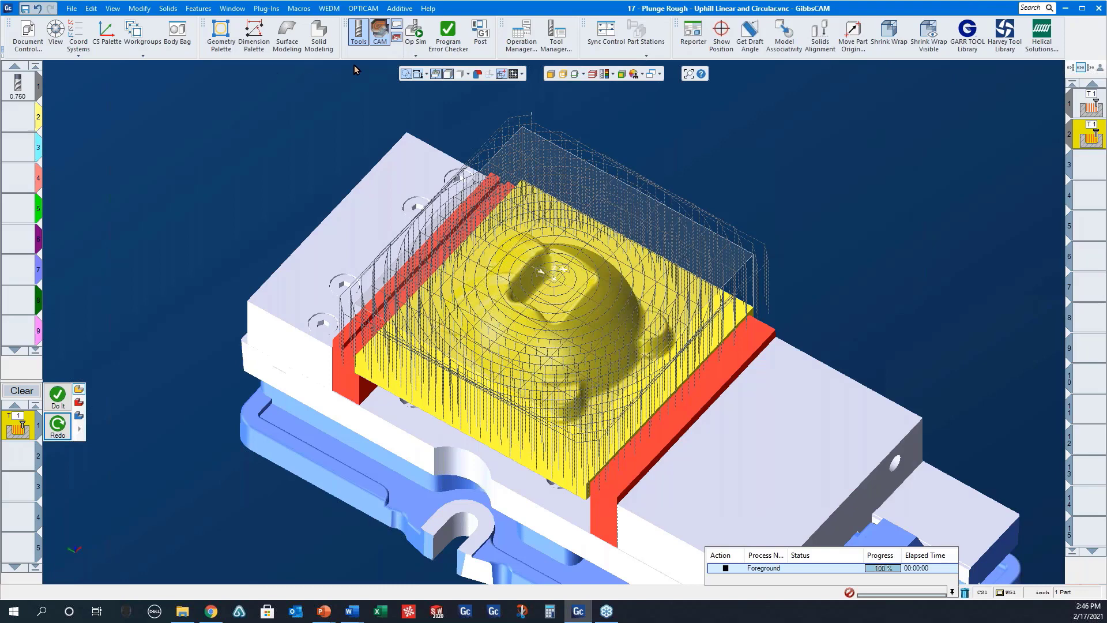
Step: Simulate operation 2's circular plunge roughing in Op Sim from the uncut stock
left_click(415, 34)
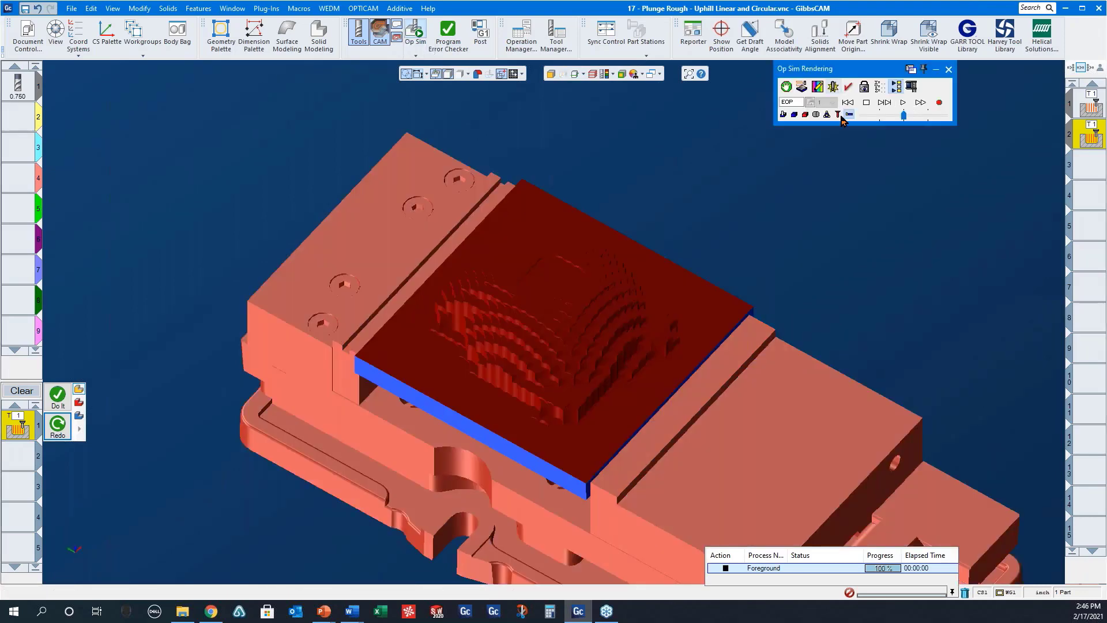
left_click(847, 102)
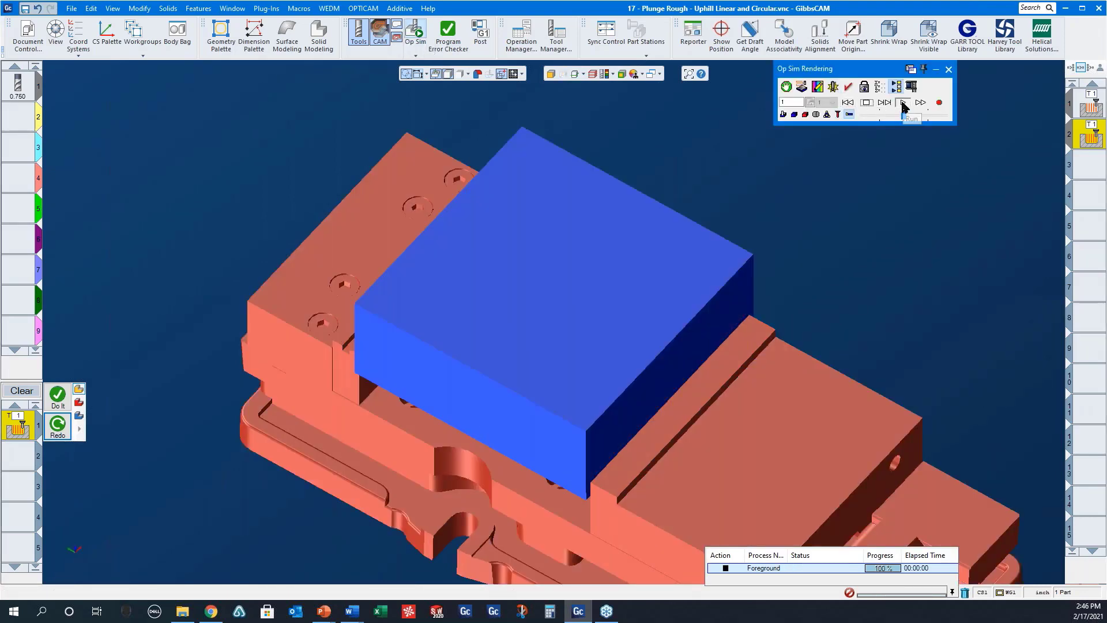
left_click(903, 104)
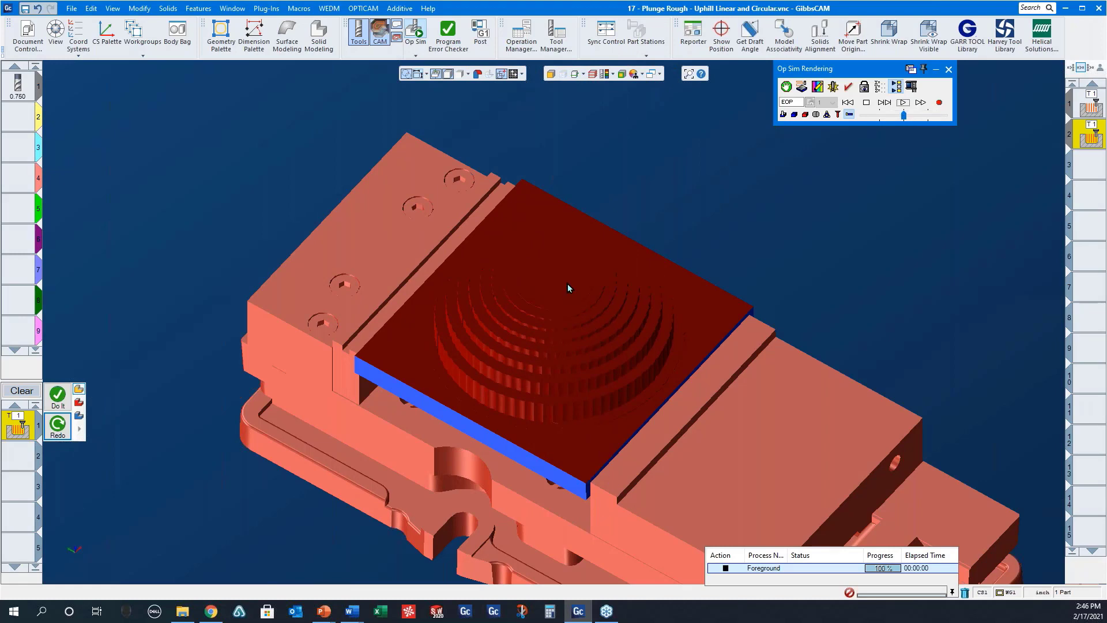
Step: Examine the circularly plunge-roughed stock from lower, rotated viewing angles
middle_click_drag(552, 317, 537, 255)
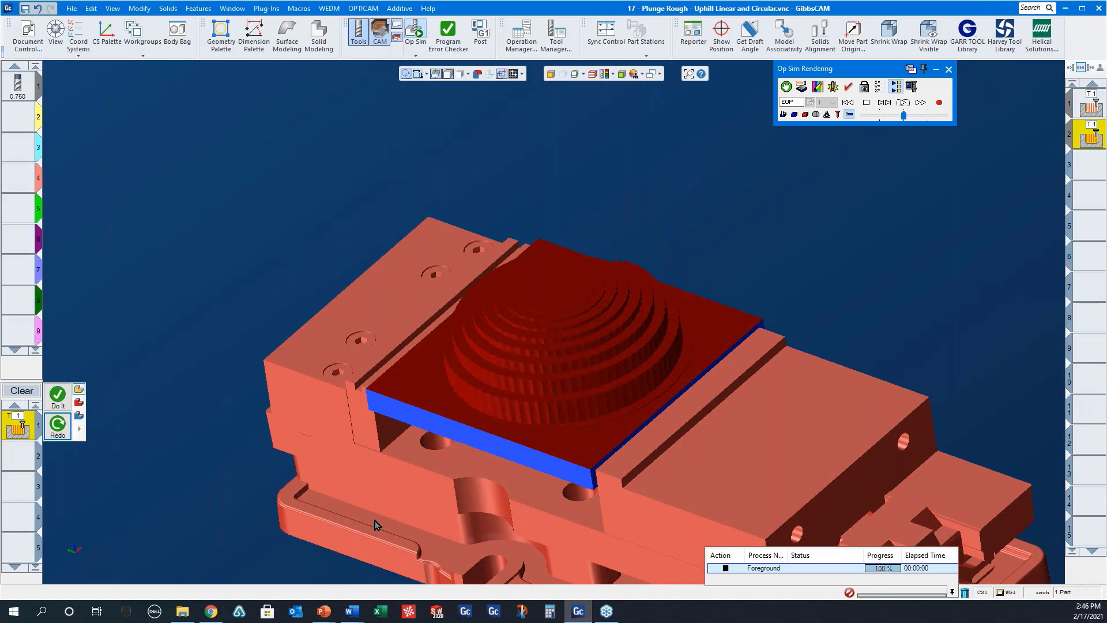
middle_click_drag(584, 476, 442, 524)
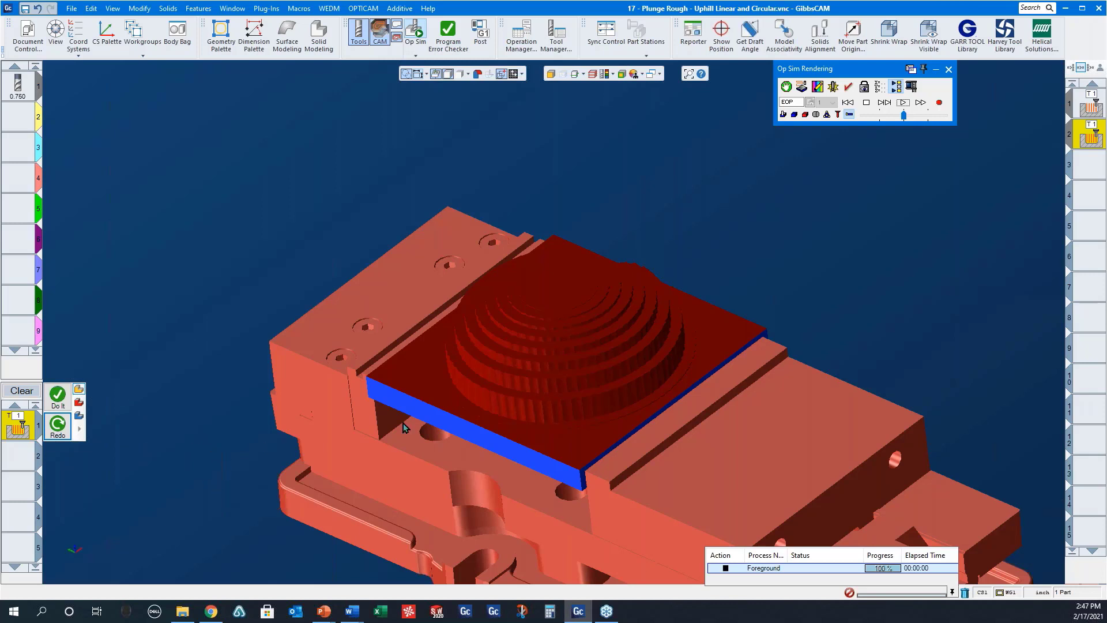
Step: Open the part file "1 - A3D Machining - Pocketing.vnc" from the GibbsCAM Advanced 3D Machining Webinar folder
left_click(71, 8)
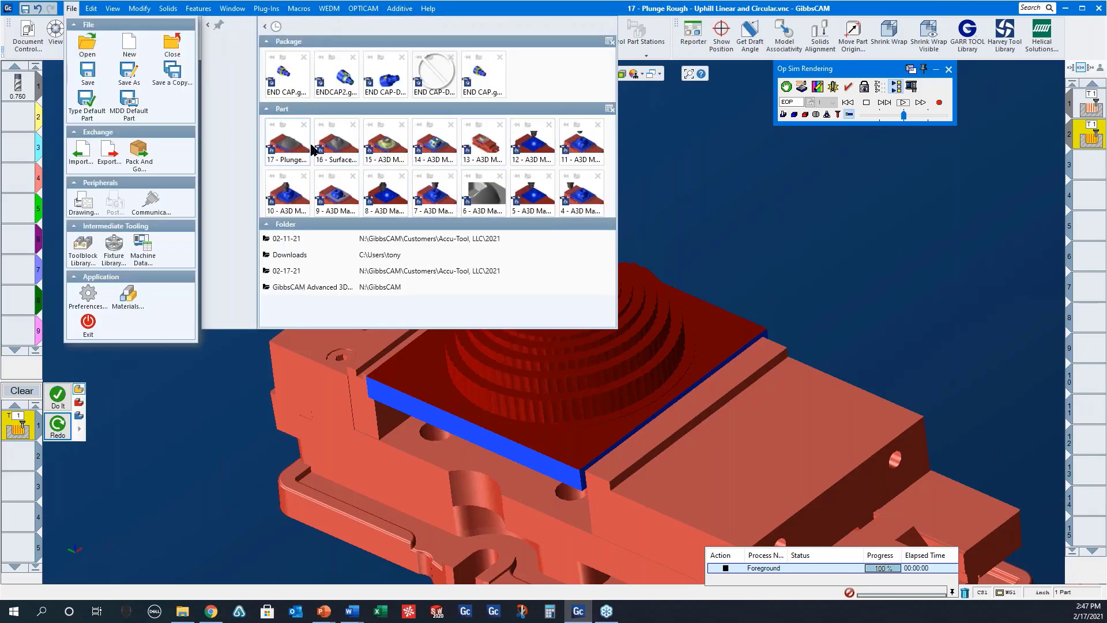
left_click(86, 46)
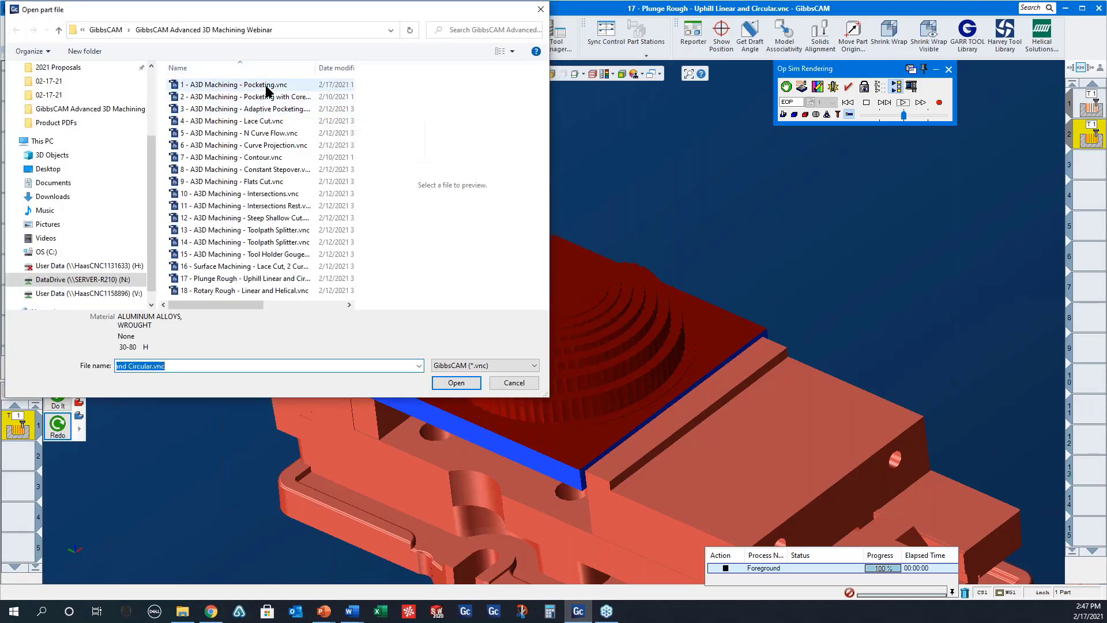
left_click(266, 86)
left_click(460, 388)
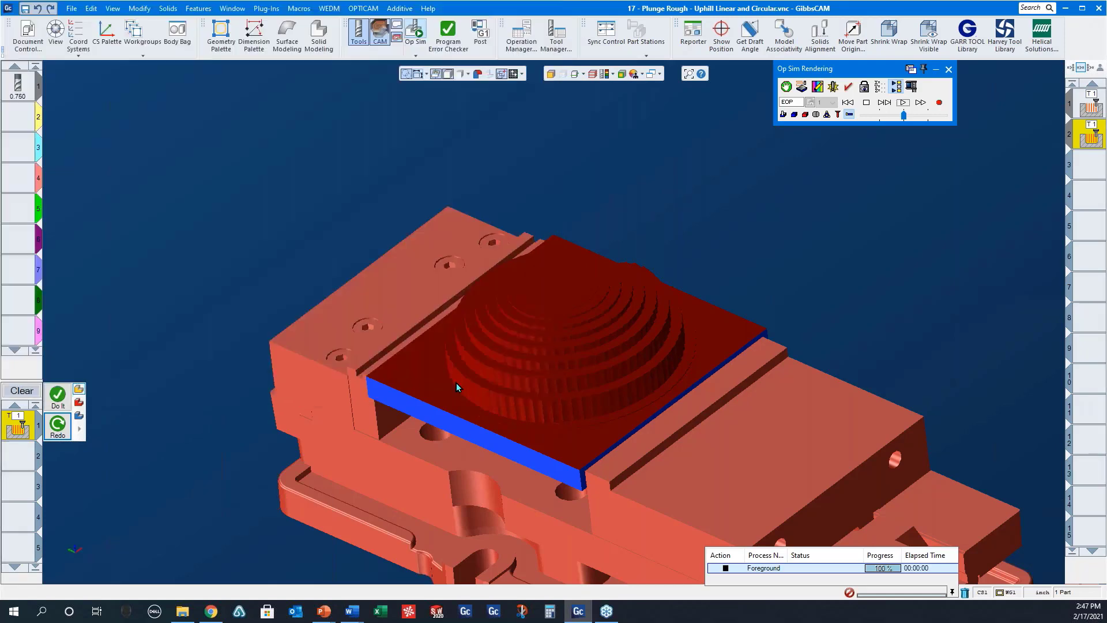
left_click(539, 322)
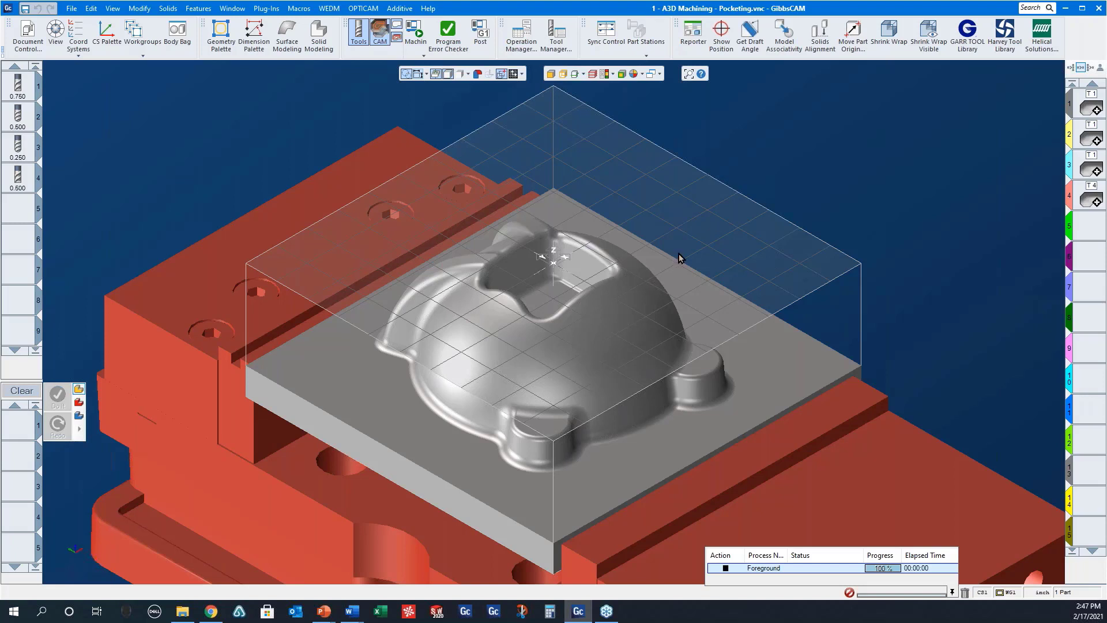
Step: Run the pocketing part's machining in Machine Sim with the full machine model shown
left_click(416, 31)
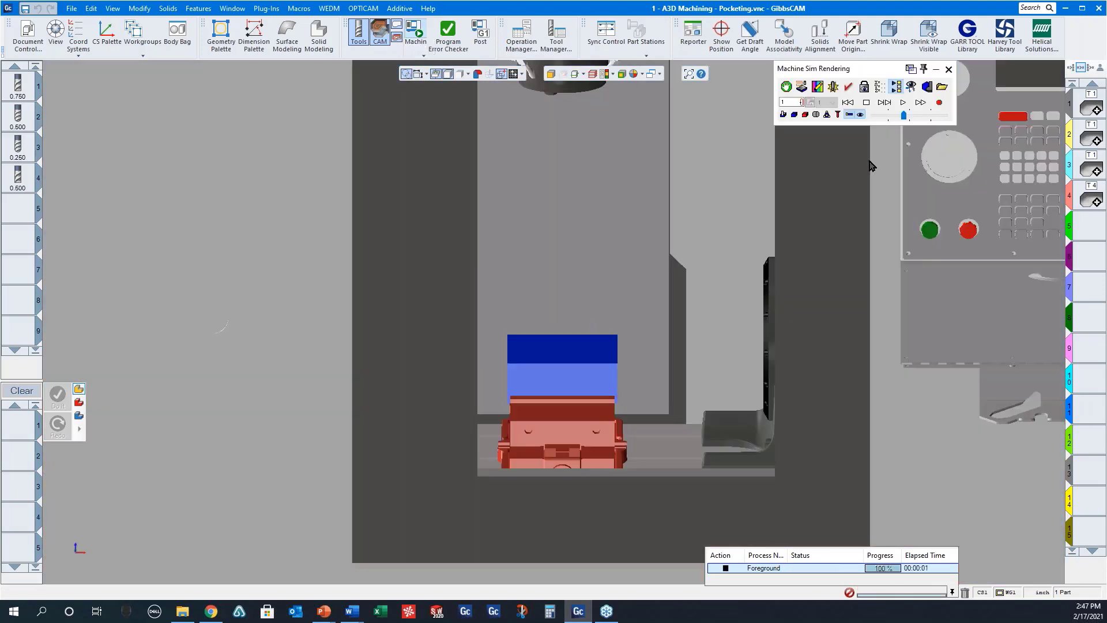
left_click(902, 104)
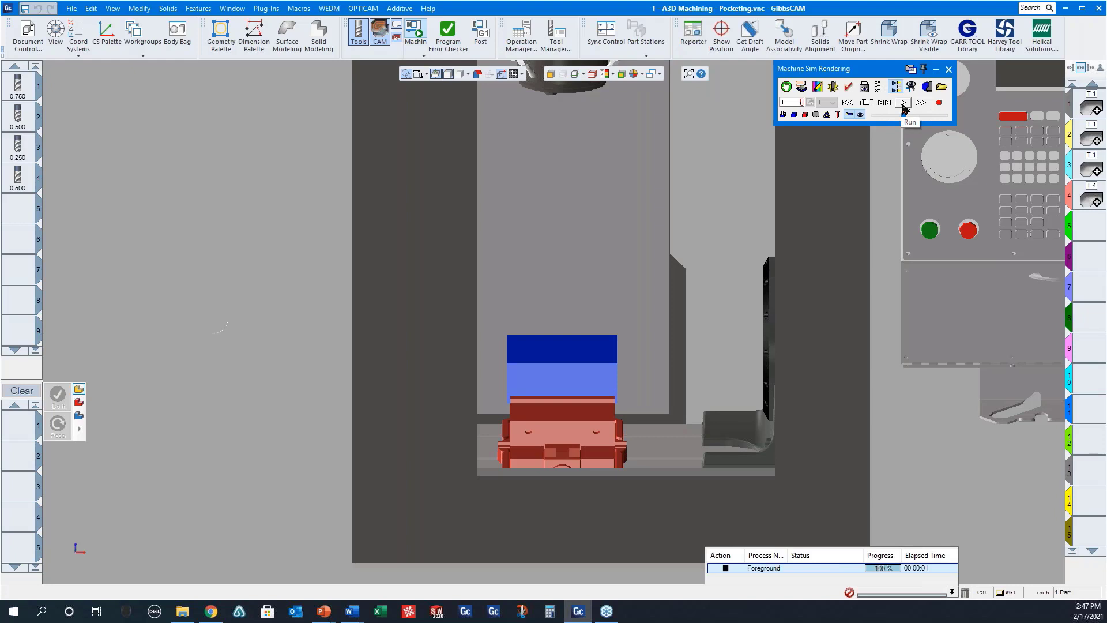
left_click(904, 104)
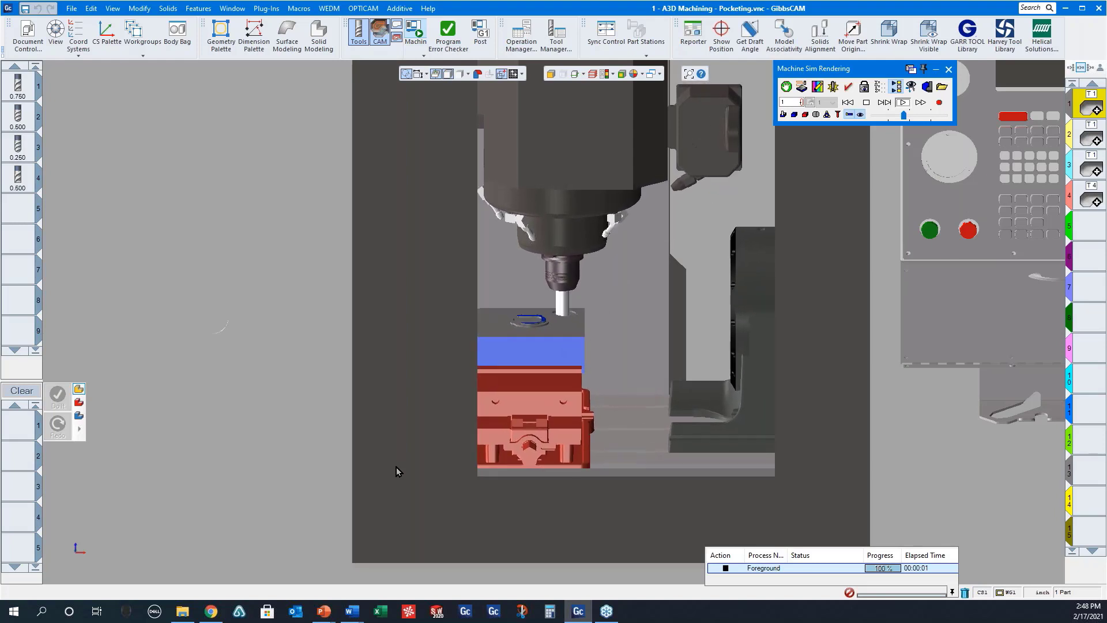
Step: Review operation 1's Advanced 3D Machining Pocketing process settings and switch back to the Questions slide of the presentation
mouse_move(339, 607)
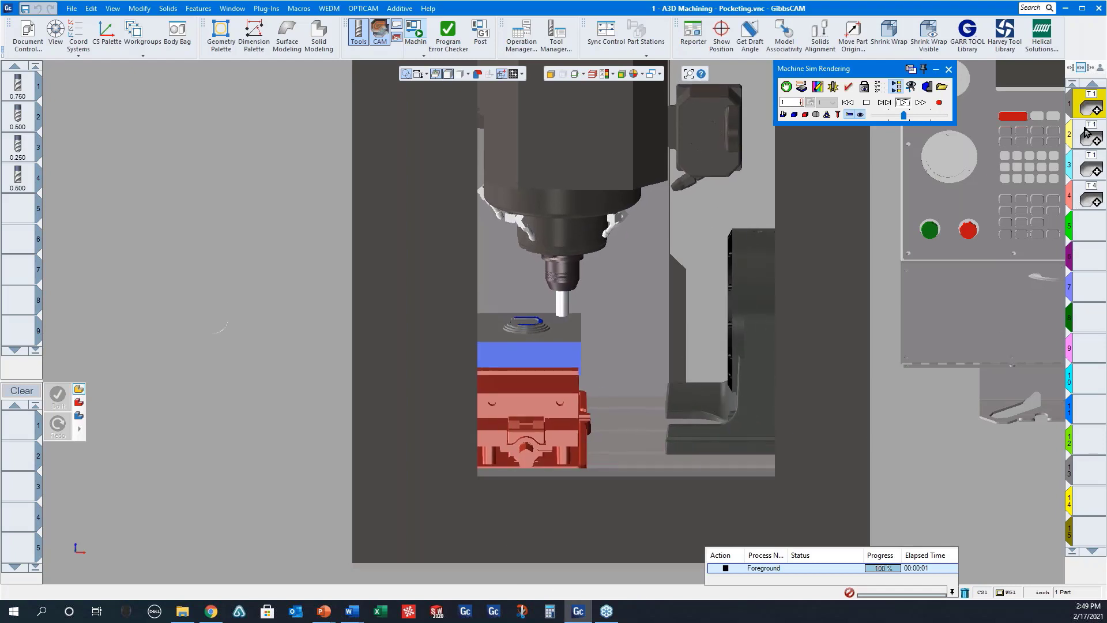
double_click(1087, 112)
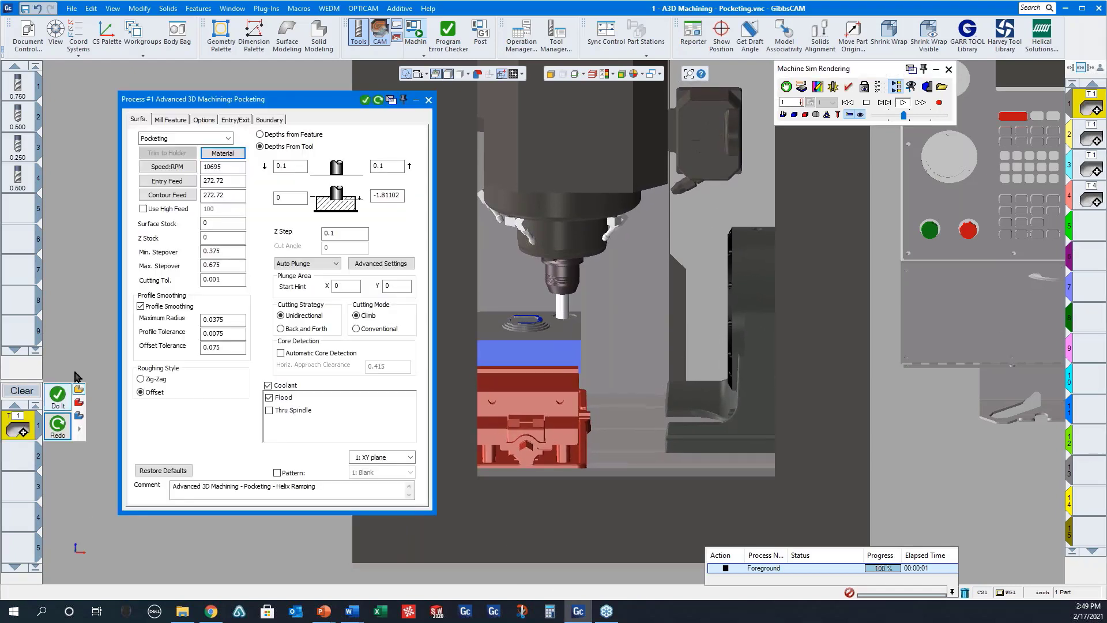
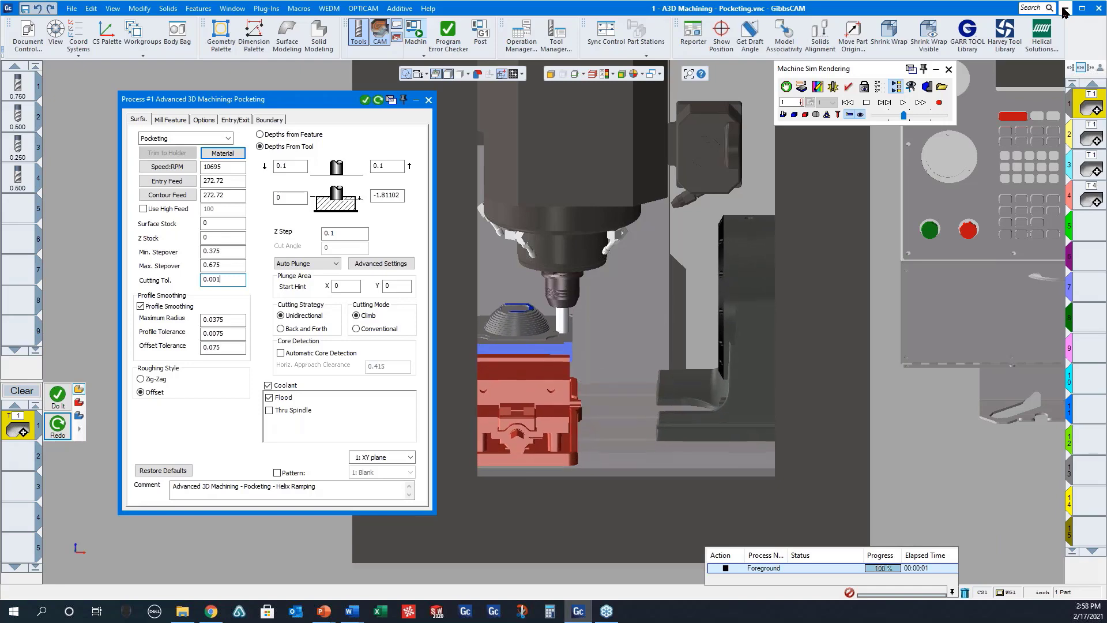
left_click(1066, 9)
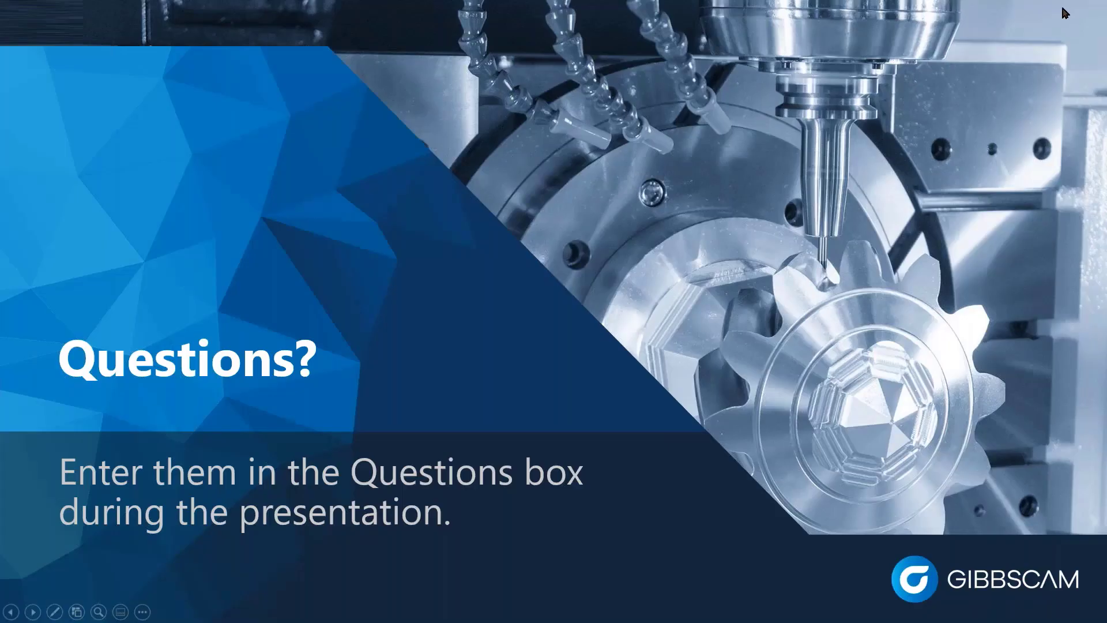